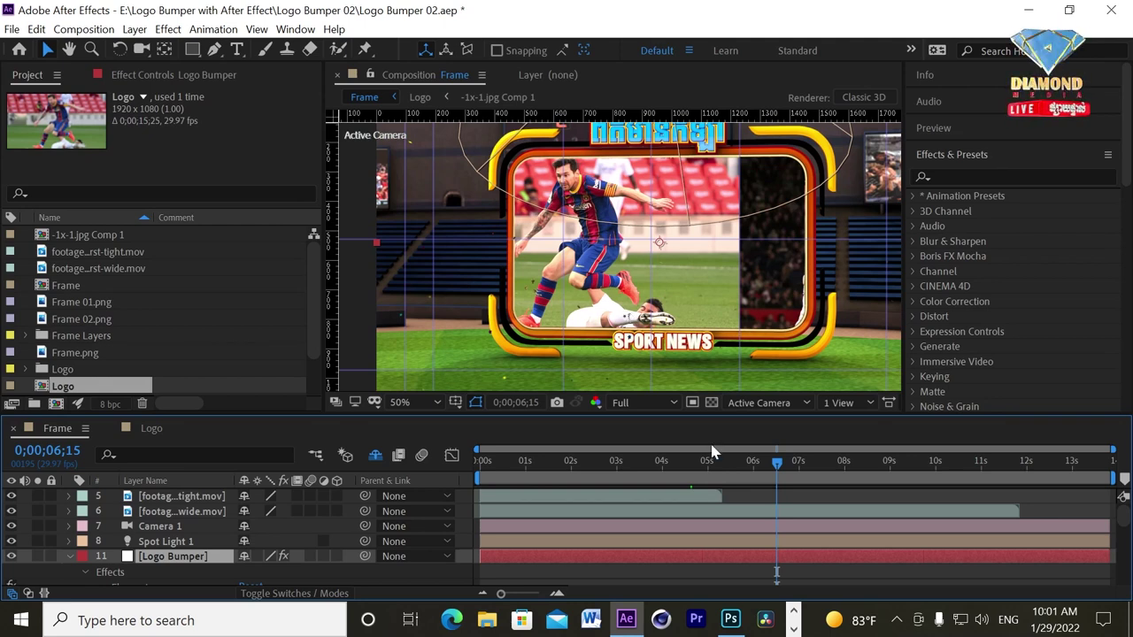
Move the Frame composition's playhead to 0;00;07;06 to preview that moment
{"action": "left_click", "coordinate": [808, 478]}
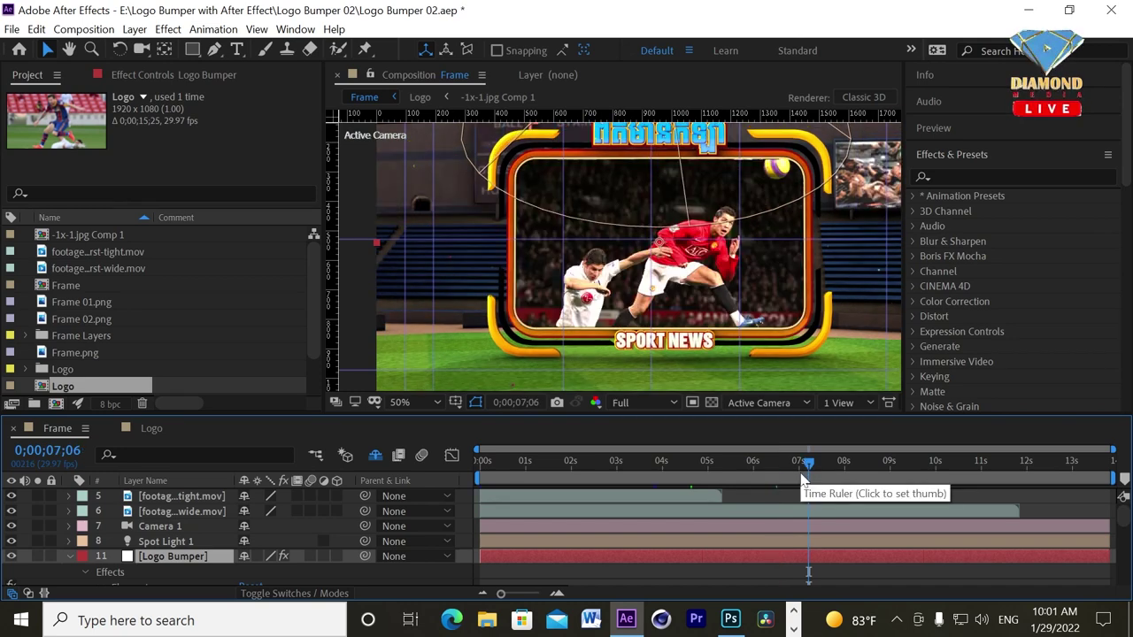
{"action": "left_click", "coordinate": [730, 619]}
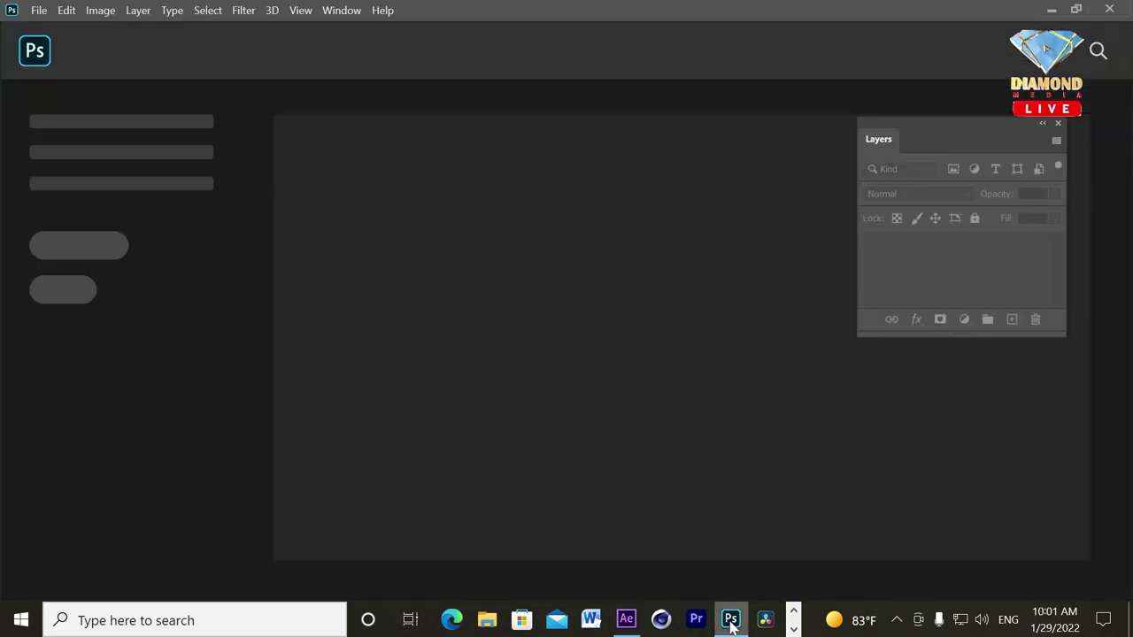
Create a new HDTV 1080p (1920×1080) Photoshop document with 300 ppi resolution
{"action": "left_click", "coordinate": [46, 13]}
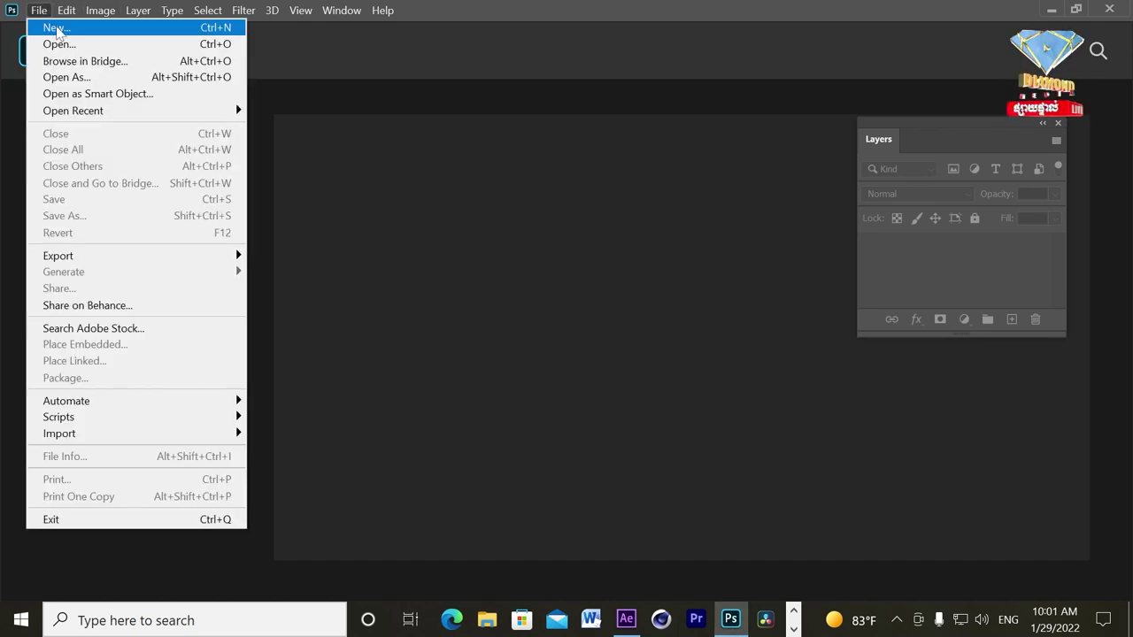
{"action": "left_click", "coordinate": [53, 30]}
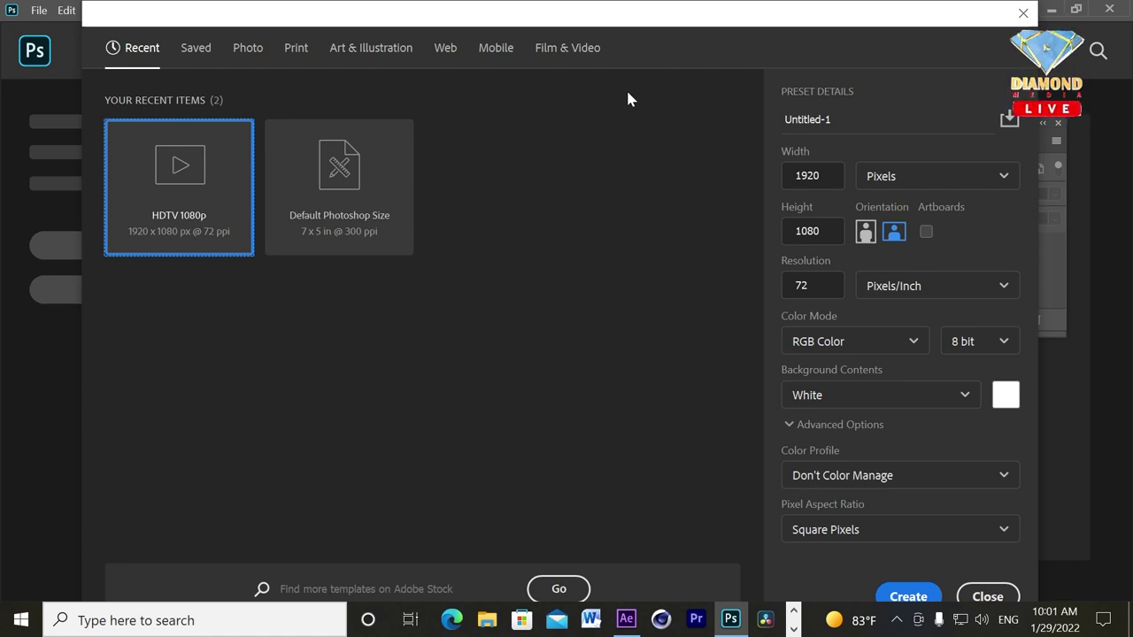
{"action": "left_click", "coordinate": [569, 49]}
{"action": "left_click", "coordinate": [206, 180]}
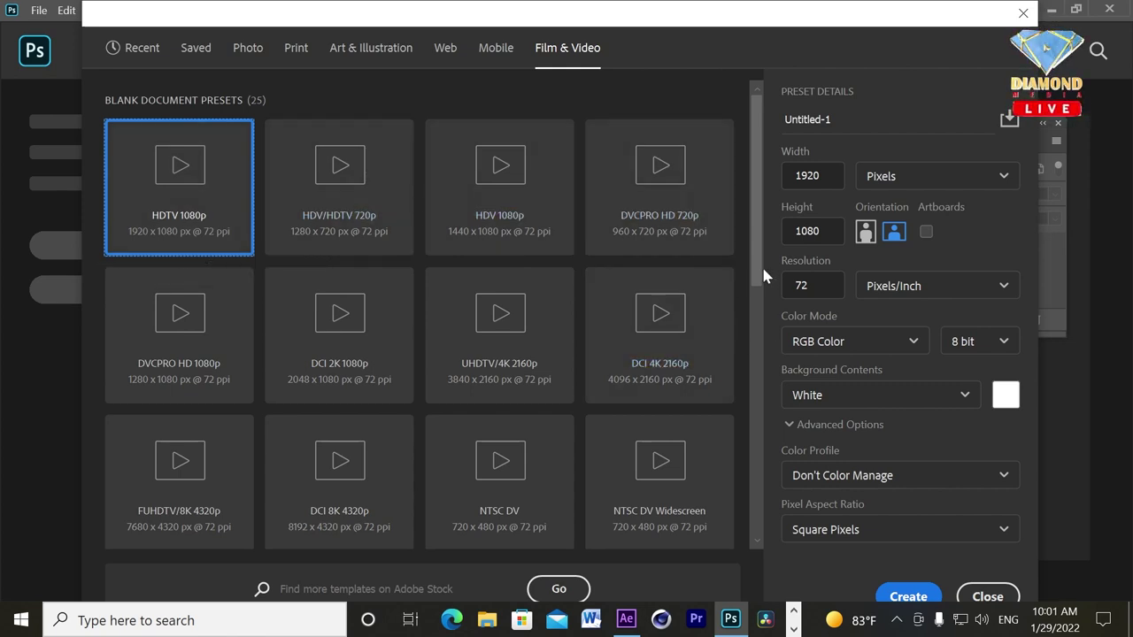
{"action": "scroll", "coordinate": [761, 276], "scroll_direction": "down", "scroll_amount": 1}
{"action": "left_click", "coordinate": [801, 285]}
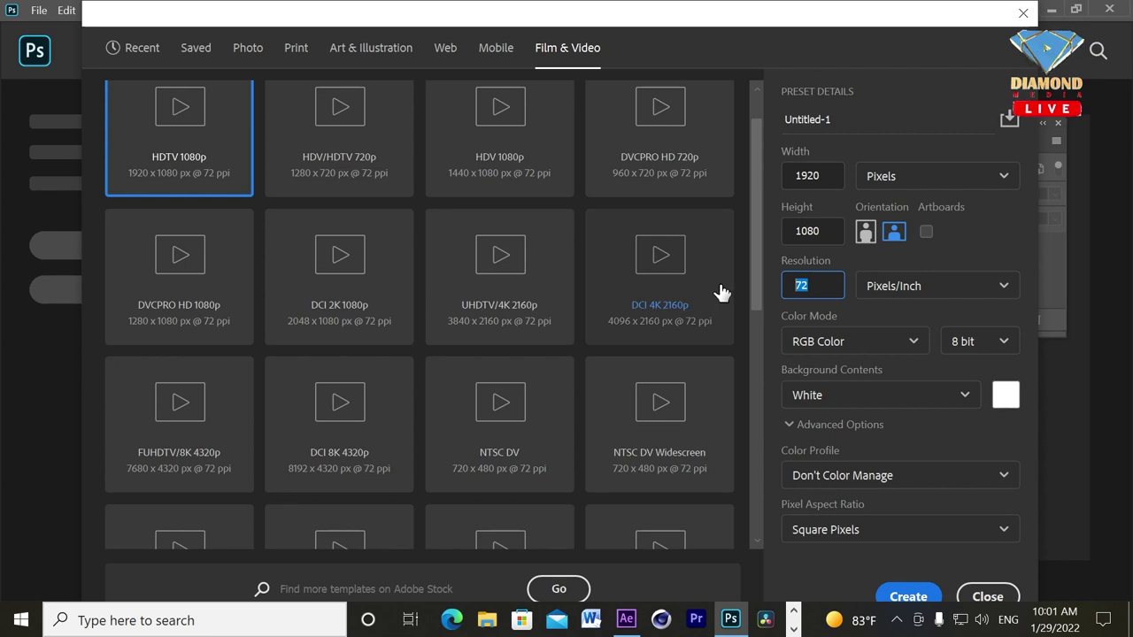
{"action": "type", "text": "300"}
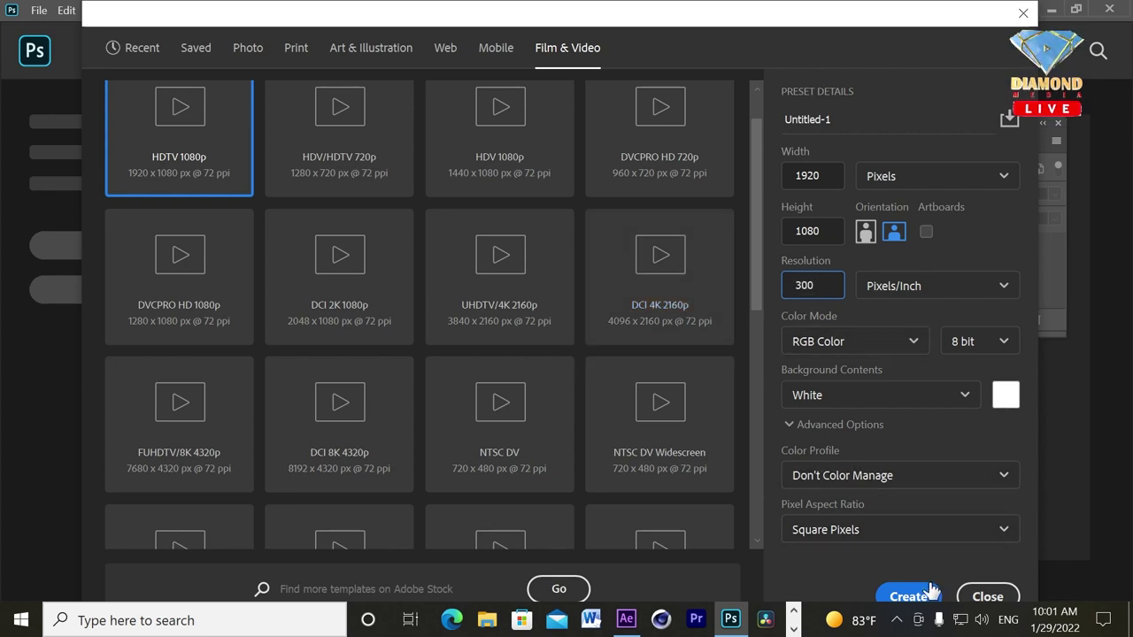
{"action": "left_click", "coordinate": [923, 598]}
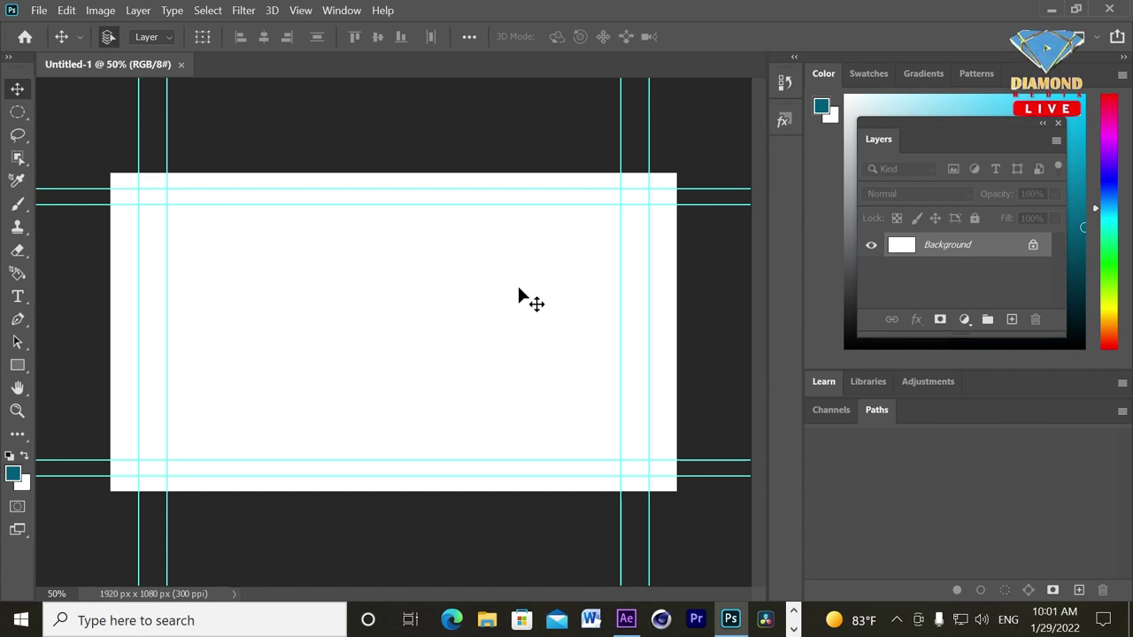
Draw a teal rounded rectangle filling the area between the inner guides
{"action": "left_click", "coordinate": [17, 368]}
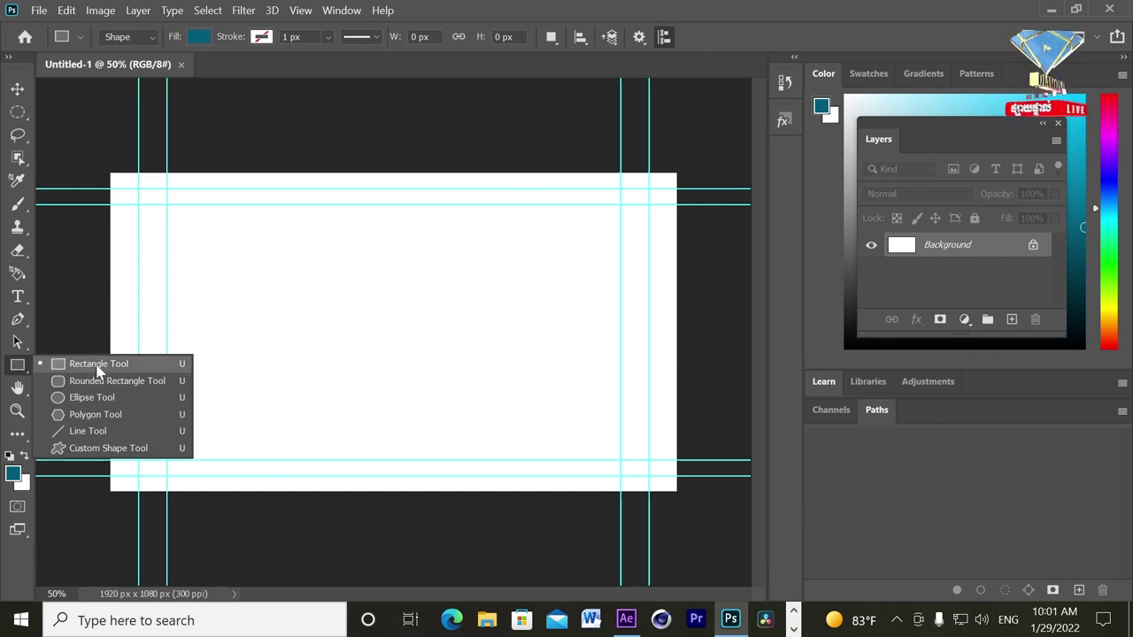
{"action": "left_click", "coordinate": [84, 380]}
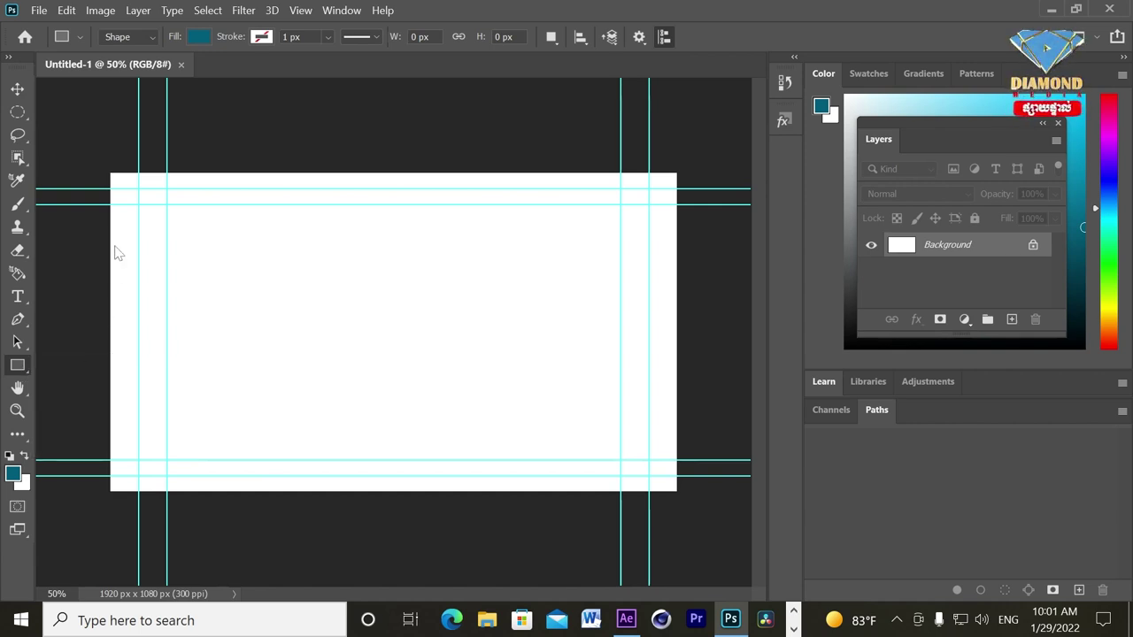
{"action": "left_click_drag", "start_coordinate": [140, 187], "coordinate": [646, 471]}
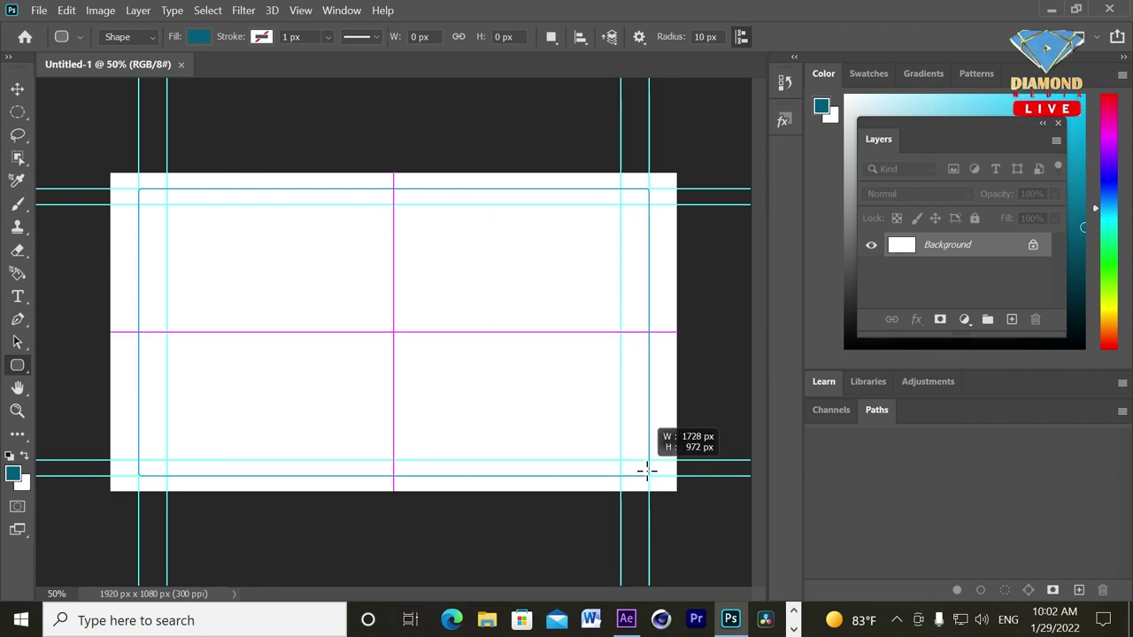
{"action": "left_click_drag", "start_coordinate": [646, 470], "coordinate": [646, 470]}
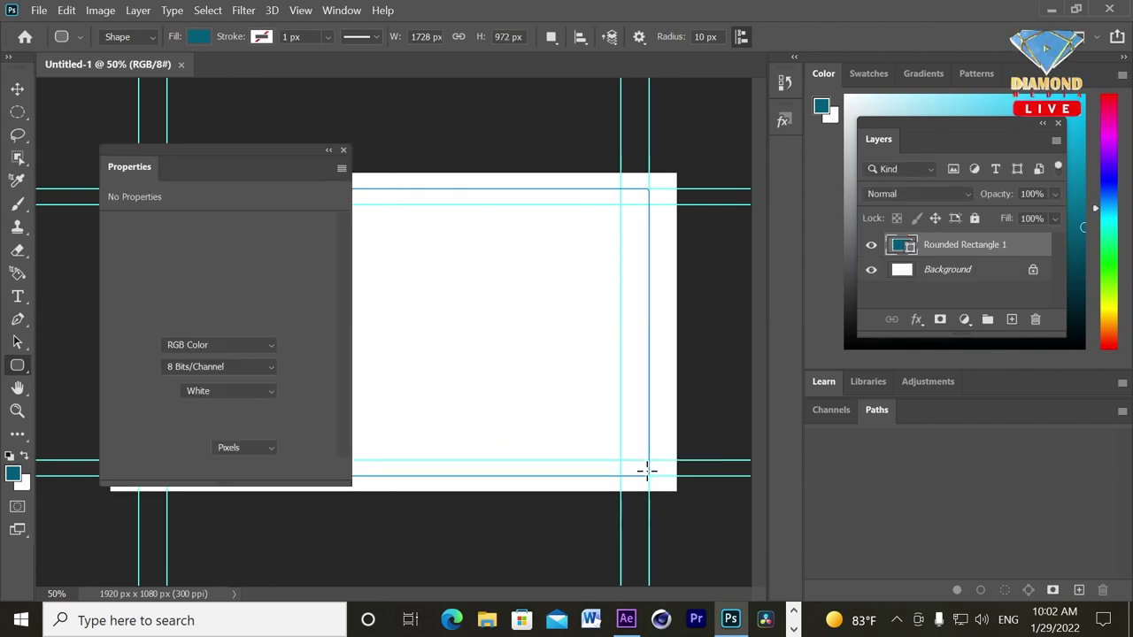
{"action": "left_click_drag", "start_coordinate": [215, 149], "coordinate": [774, 113]}
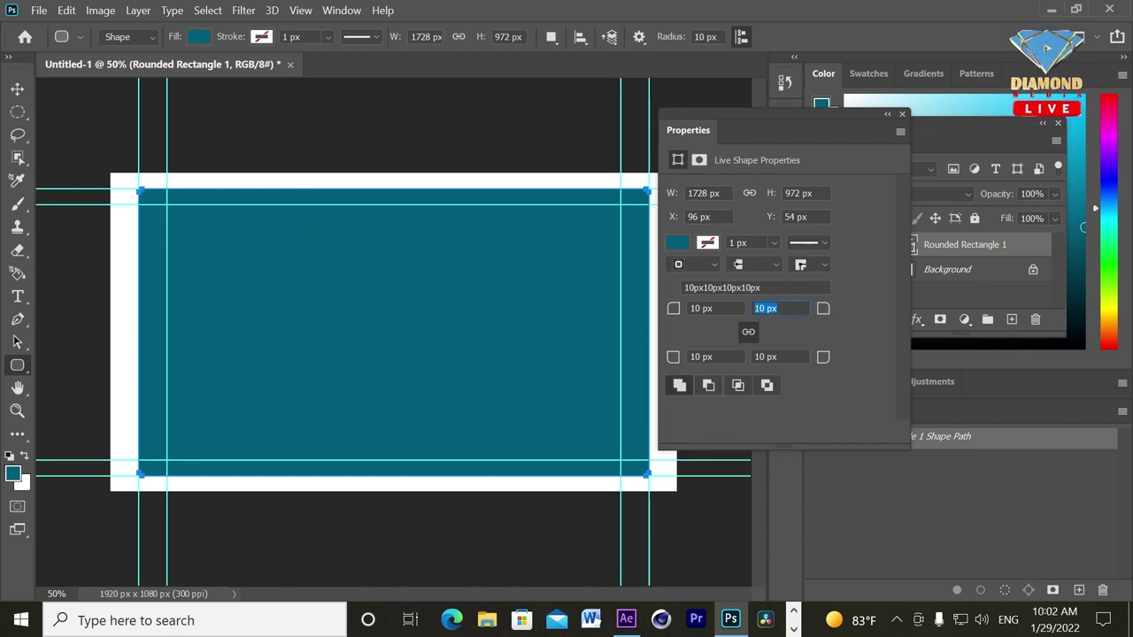
Set the corner radius to 50, then 100 px, then unlink corners and make top-right 200
{"action": "key", "text": "Return"}
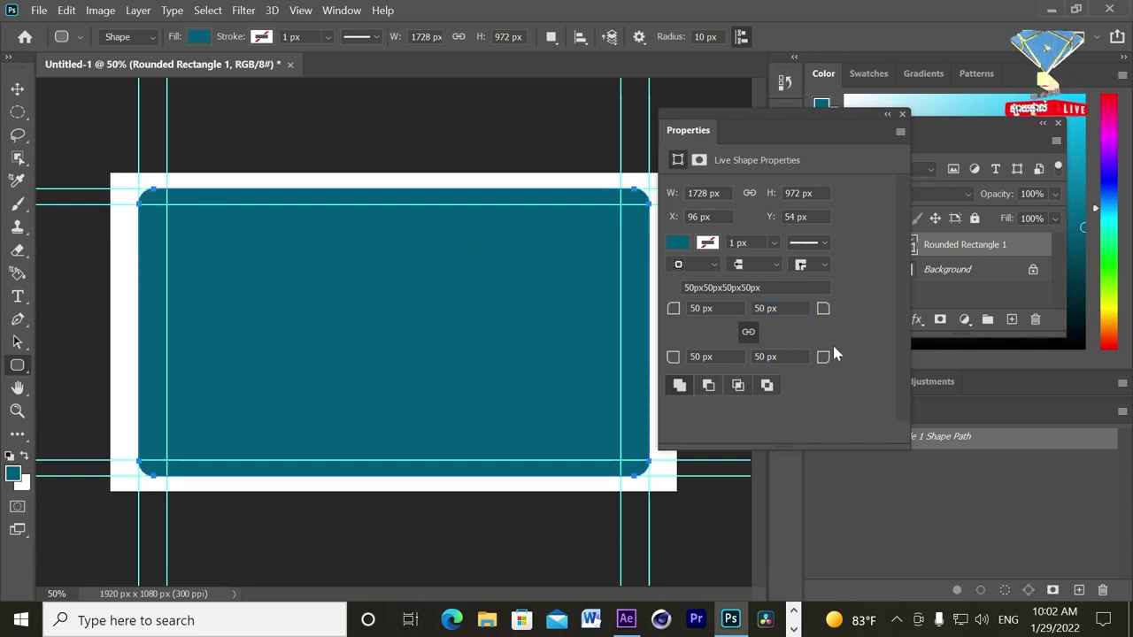
{"action": "type", "text": "100"}
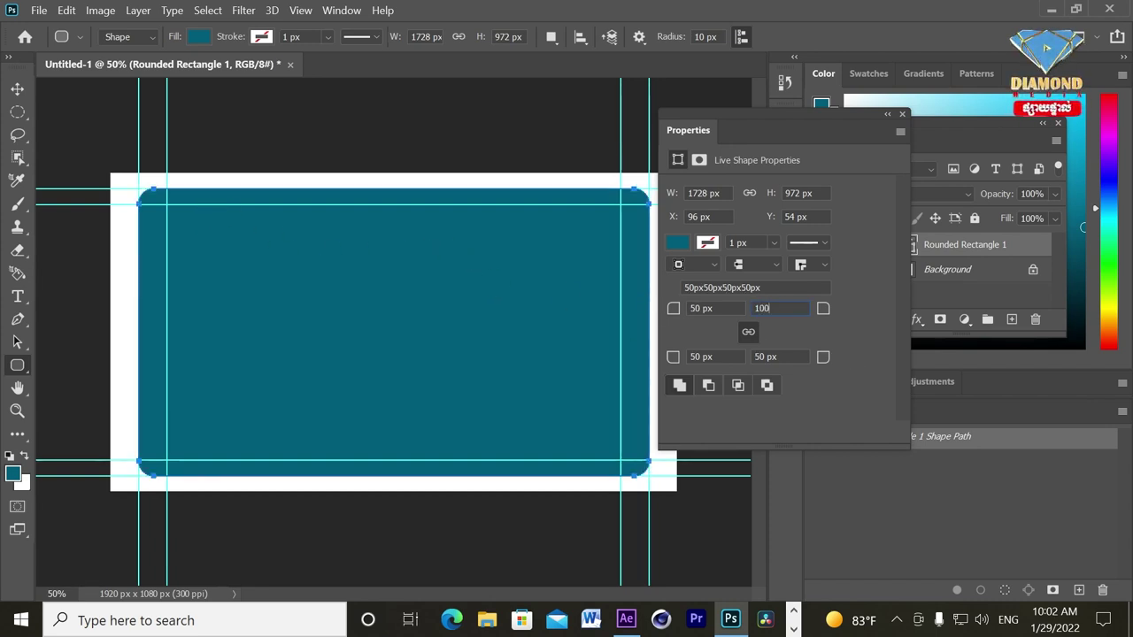
{"action": "key", "text": "Return"}
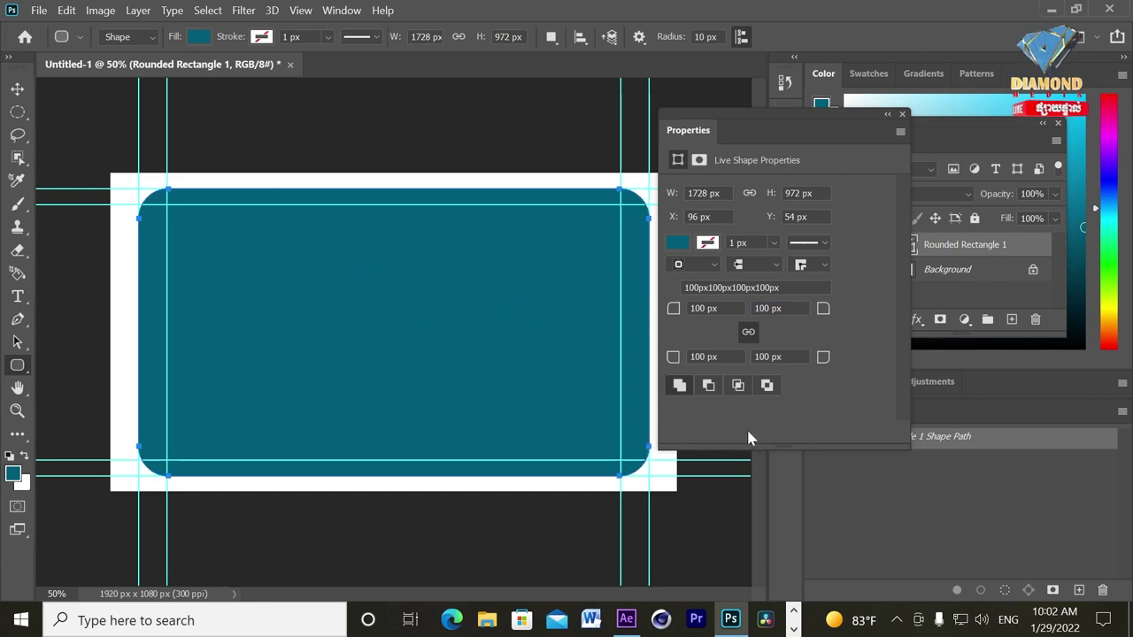
{"action": "left_click", "coordinate": [748, 332]}
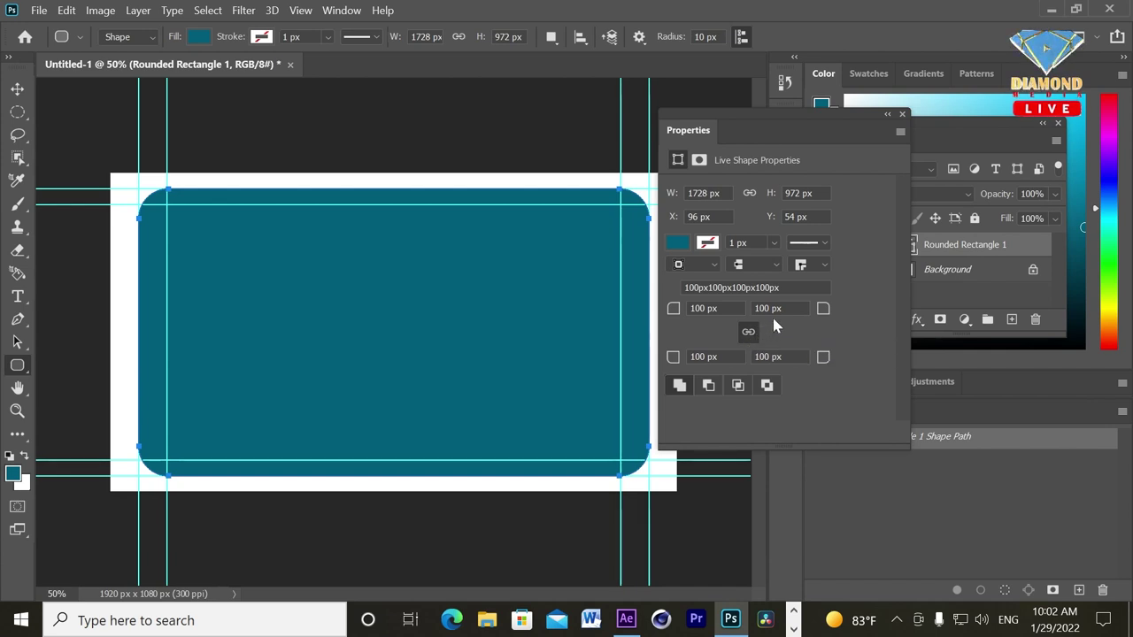
{"action": "left_click", "coordinate": [767, 308]}
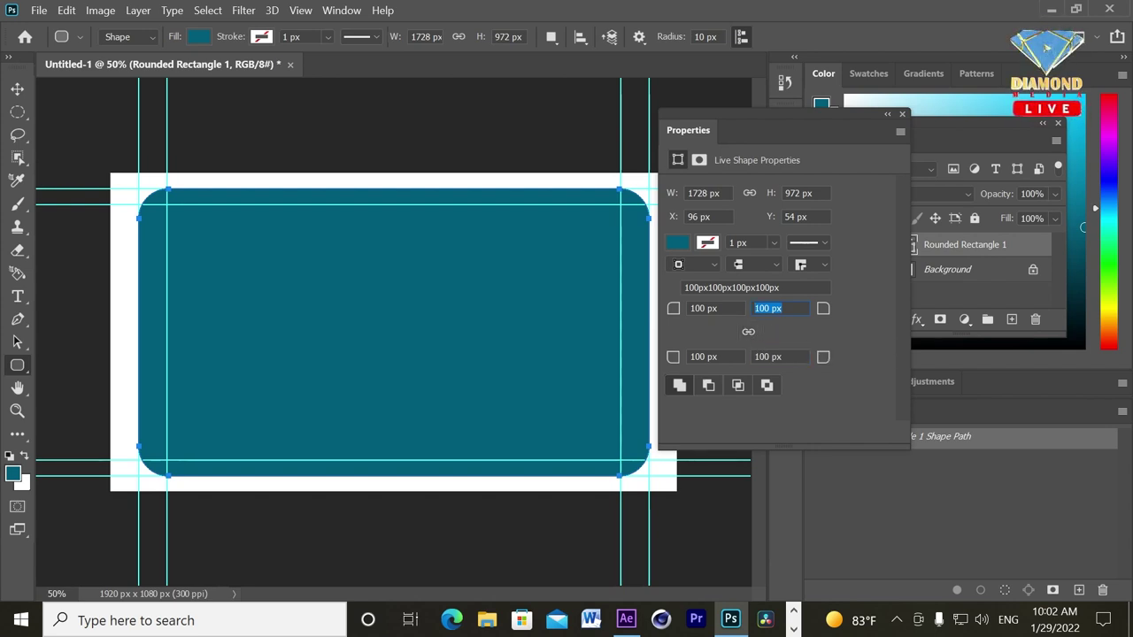
{"action": "type", "text": "200"}
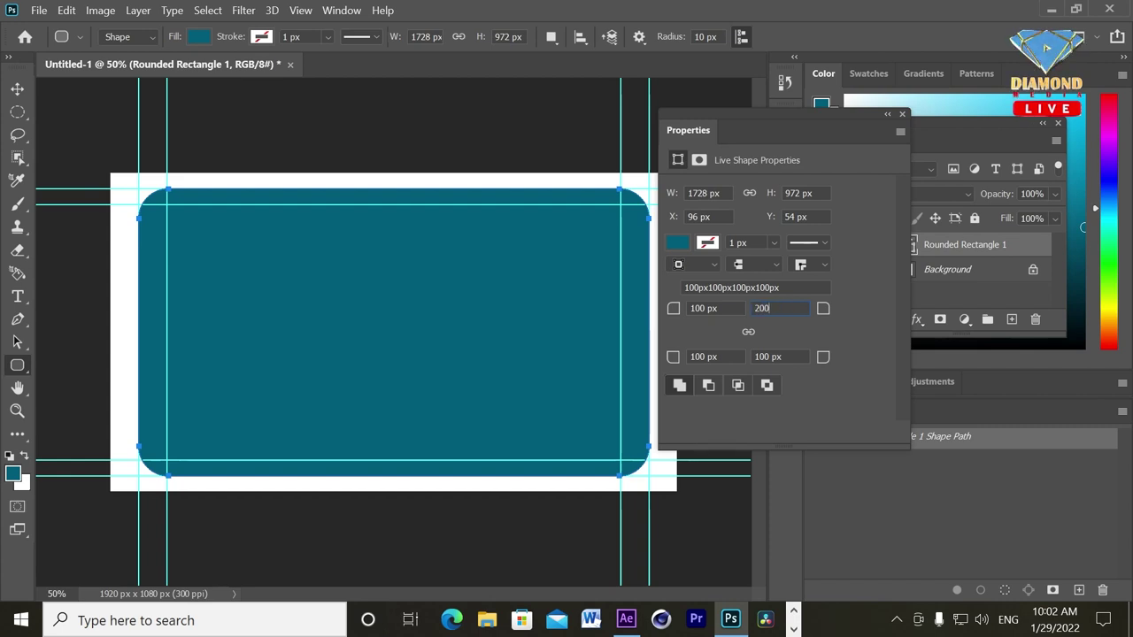
{"action": "key", "text": "Return"}
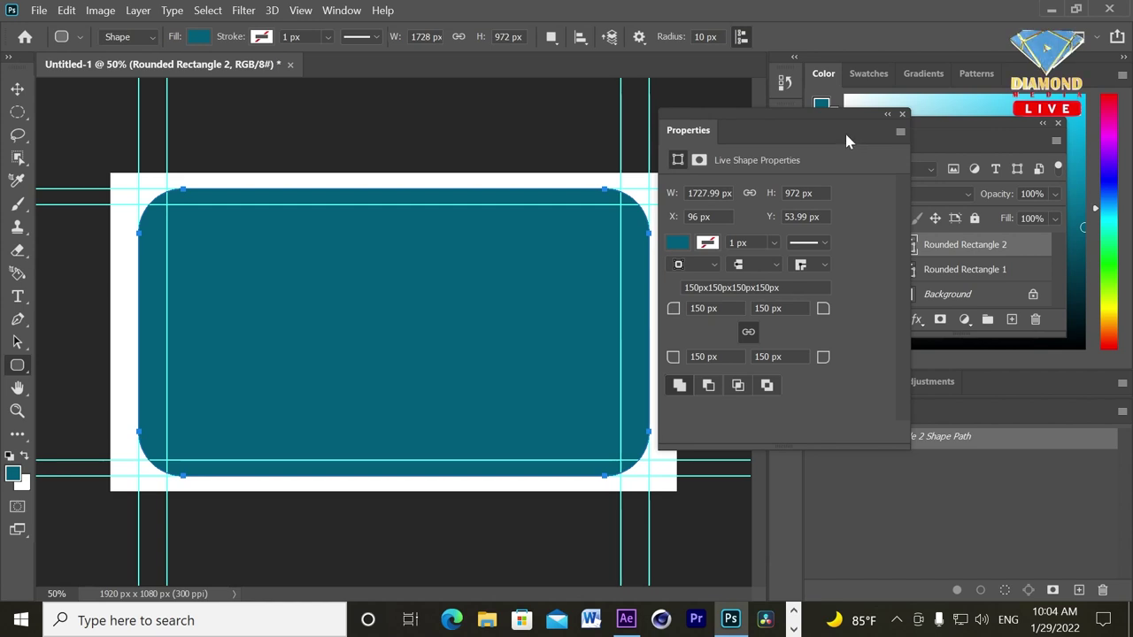
{"action": "left_click_drag", "start_coordinate": [821, 112], "coordinate": [802, 144]}
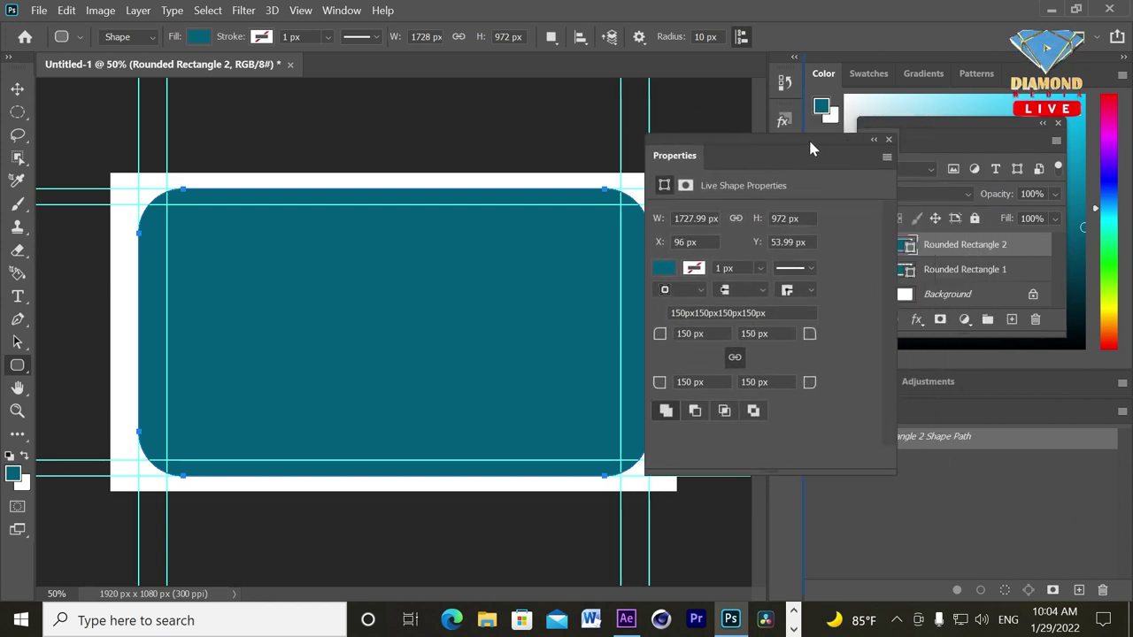
Load the rounded rectangle's outline as a selection on a new layer named Frame 01
{"action": "left_click_drag", "start_coordinate": [803, 141], "coordinate": [871, 362]}
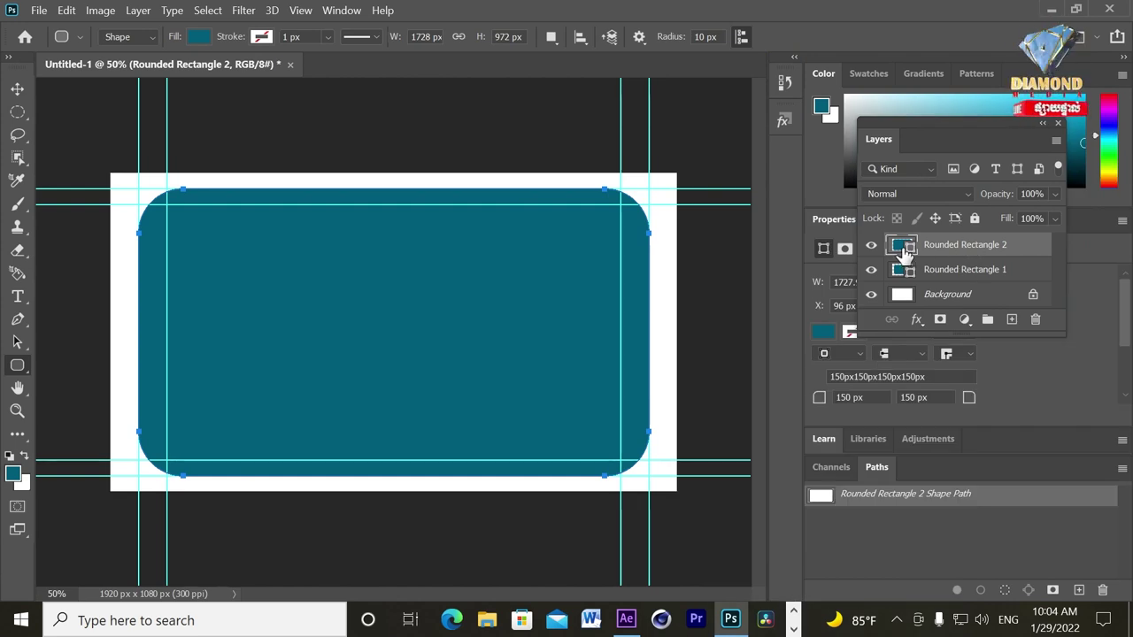
{"action": "left_click_drag", "start_coordinate": [904, 253], "coordinate": [903, 255]}
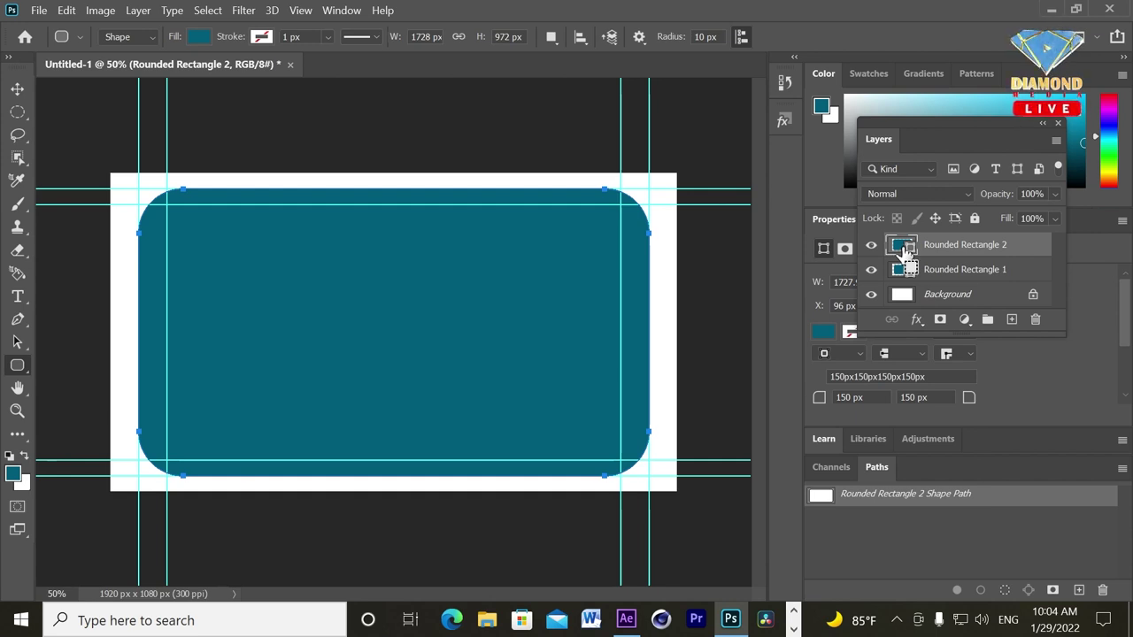
{"action": "left_click", "coordinate": [904, 253], "text": "ctrl"}
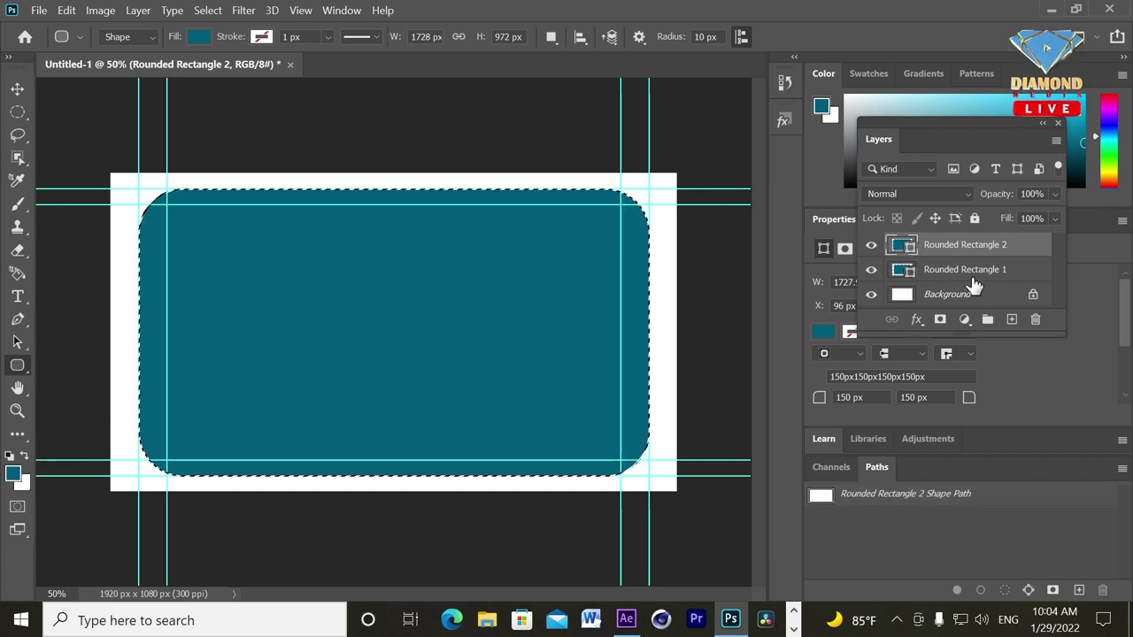
{"action": "left_click", "coordinate": [1011, 318]}
{"action": "double_click", "coordinate": [937, 244]}
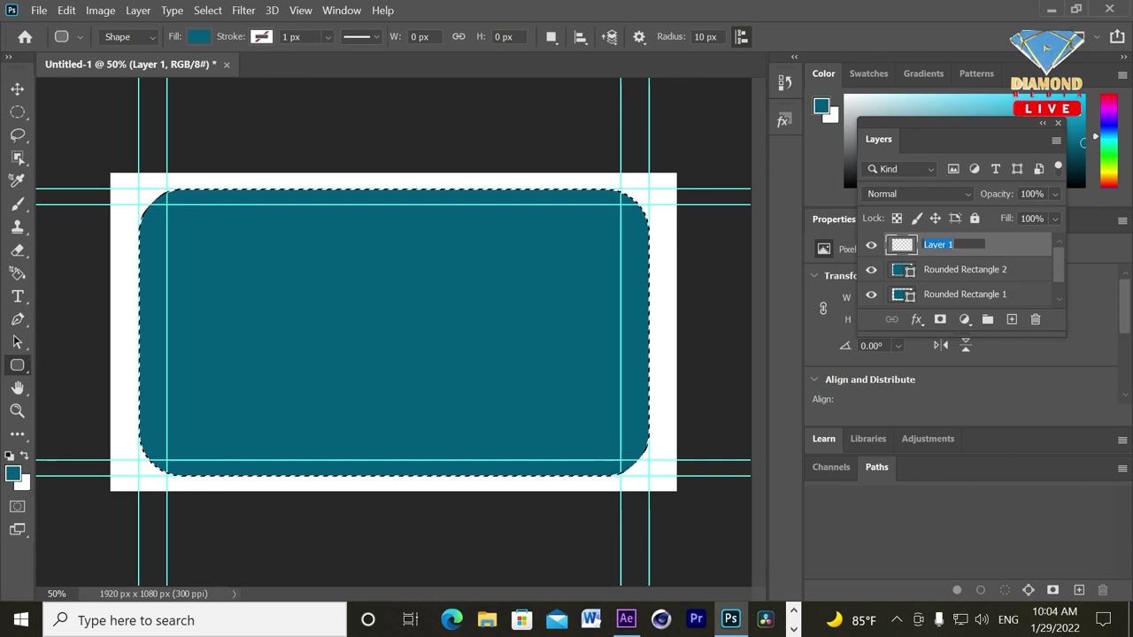
{"action": "type", "text": "Fram"}
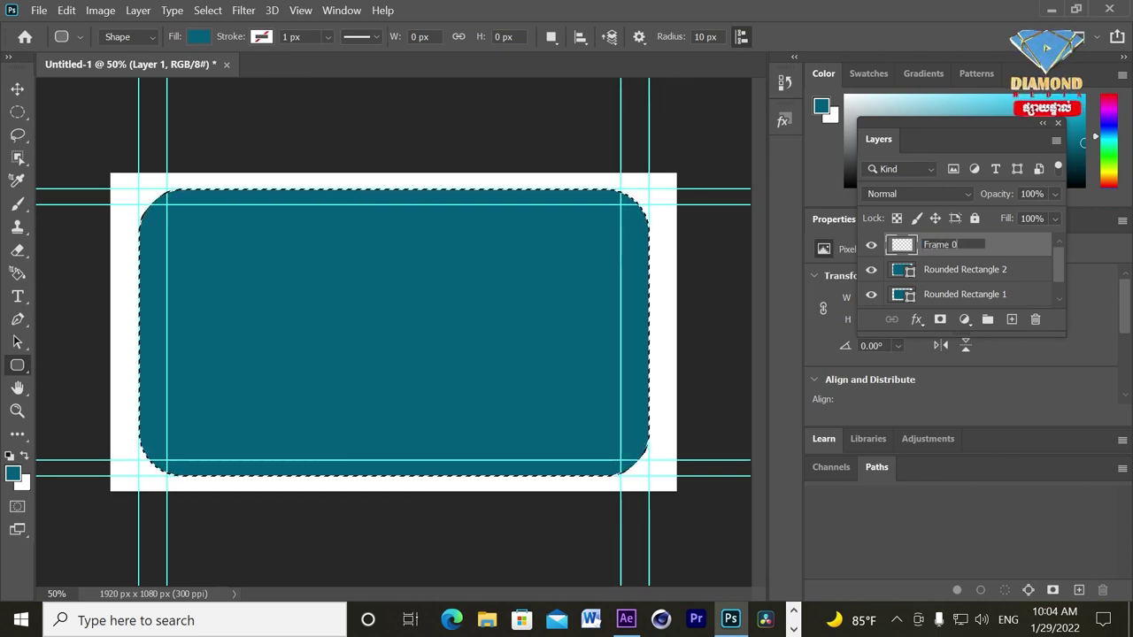
{"action": "type", "text": "1"}
{"action": "key", "text": "Return"}
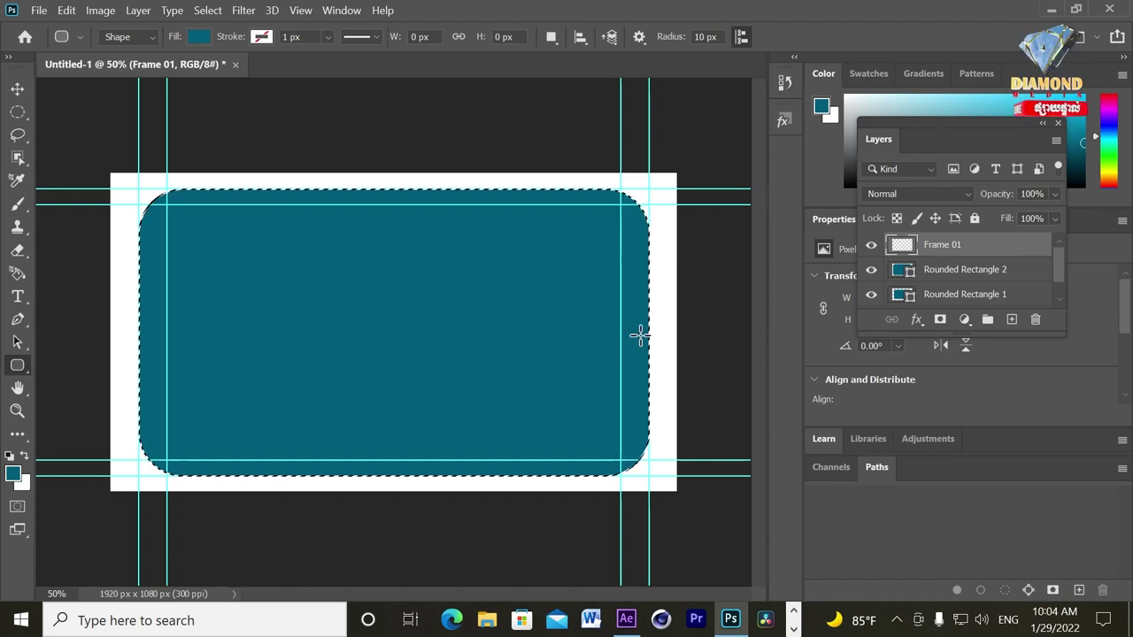
Fill the selection with teal on Frame 01 and delete the Rounded Rectangle 2 layer
{"action": "key", "text": "alt+BackSpace"}
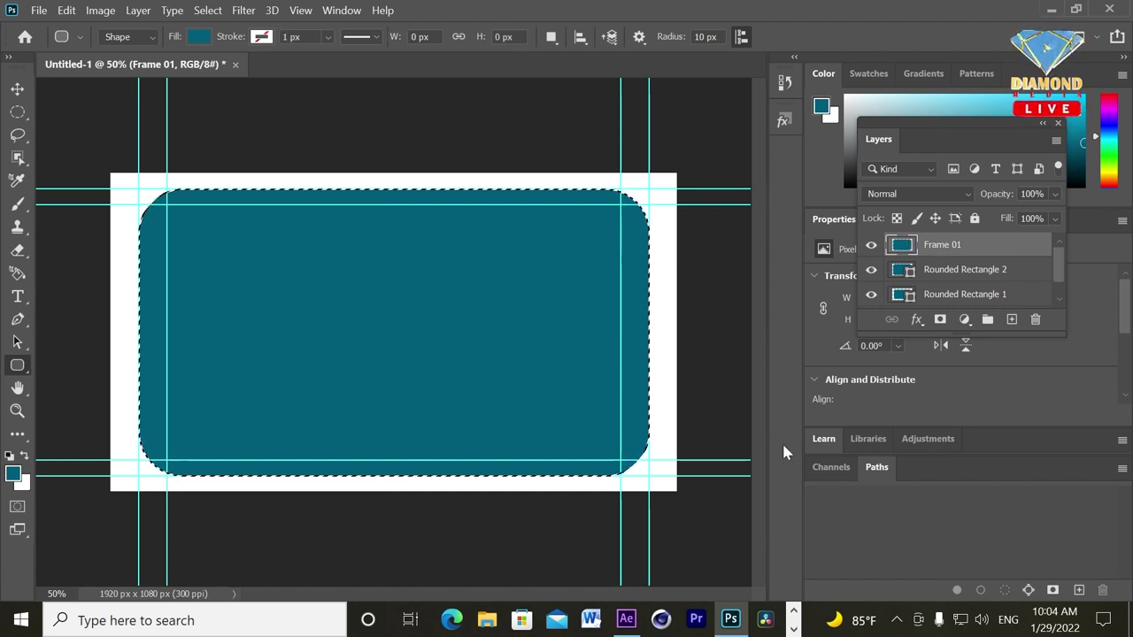
{"action": "left_click_drag", "start_coordinate": [950, 270], "coordinate": [1036, 320]}
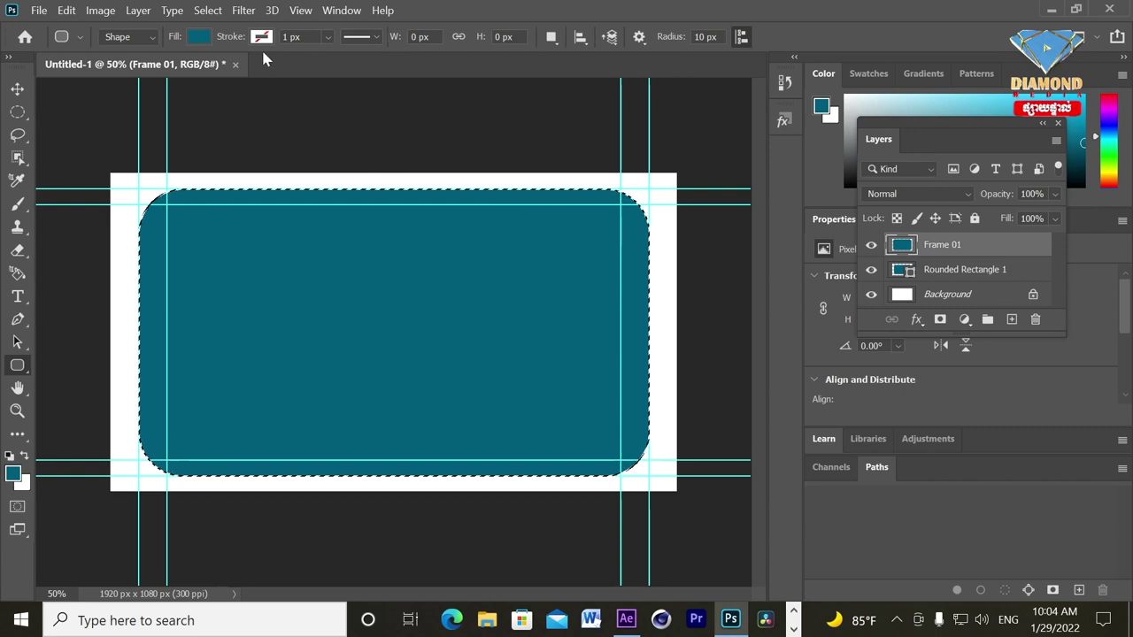
{"action": "left_click", "coordinate": [211, 12]}
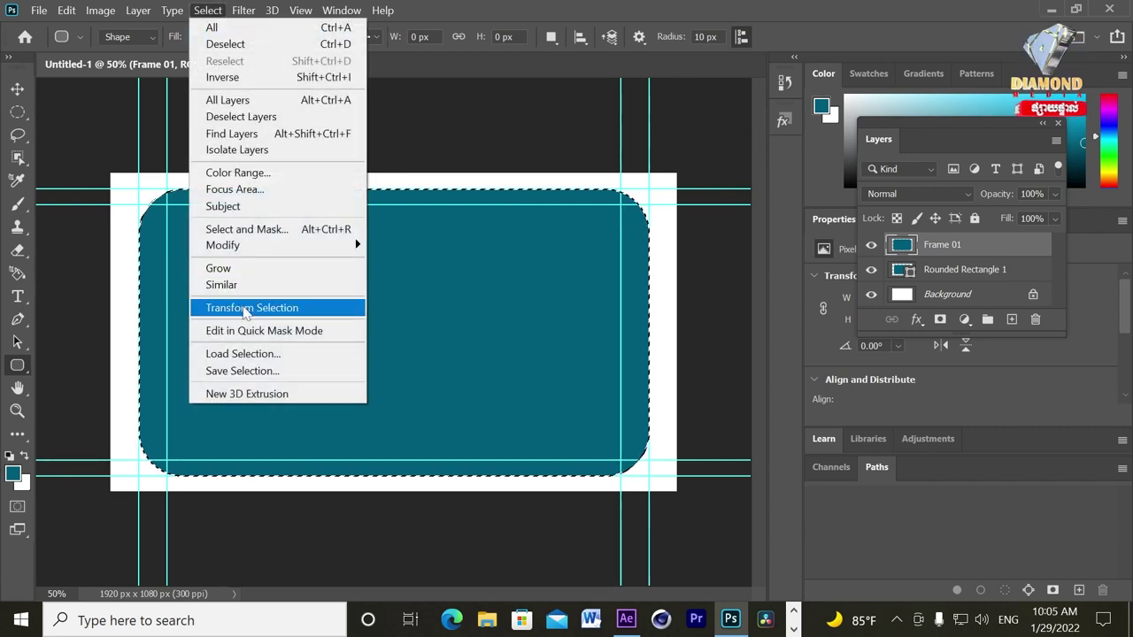
Shrink the selection to 97% and delete Frame 01's interior, leaving a thin teal ring
{"action": "left_click", "coordinate": [246, 307]}
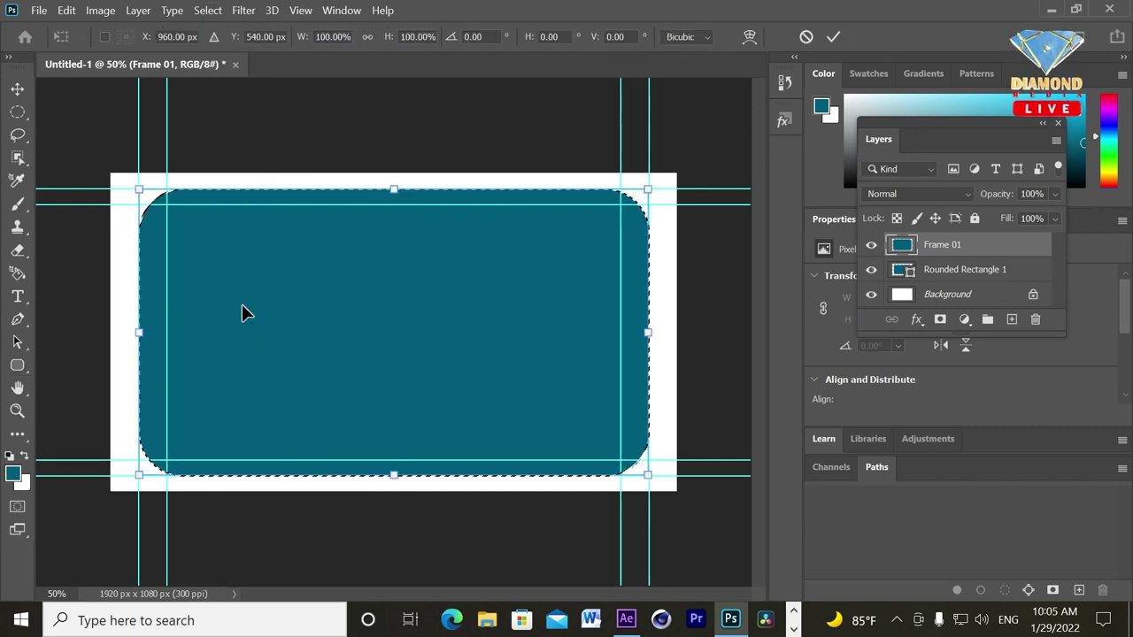
{"action": "left_click", "coordinate": [332, 36]}
{"action": "type", "text": "95"}
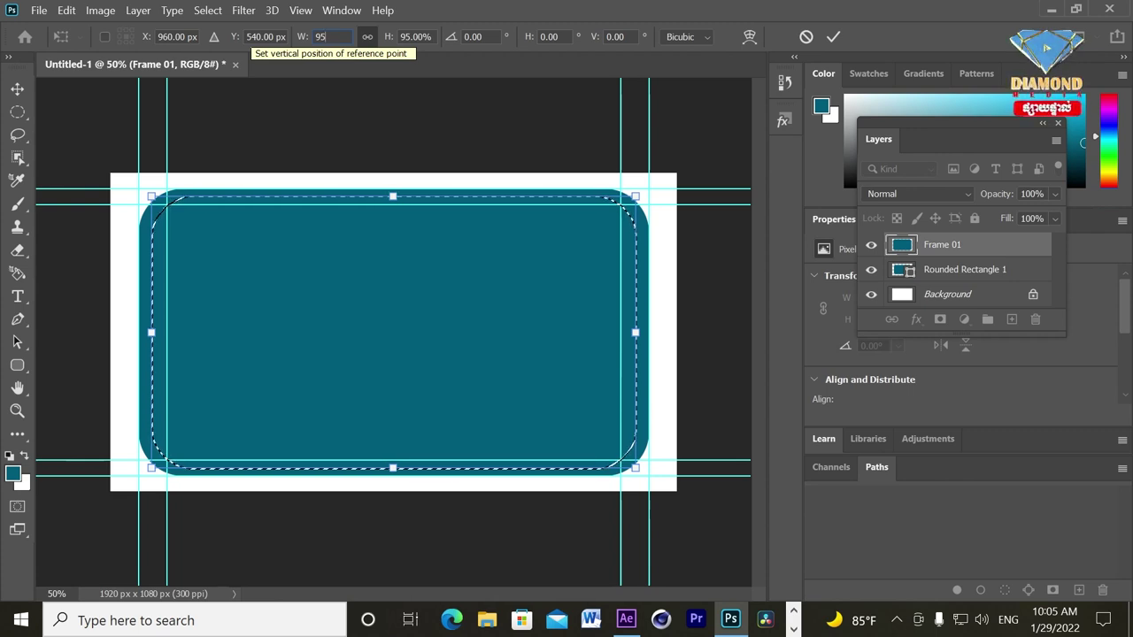
{"action": "key", "text": "BackSpace"}
{"action": "type", "text": "7"}
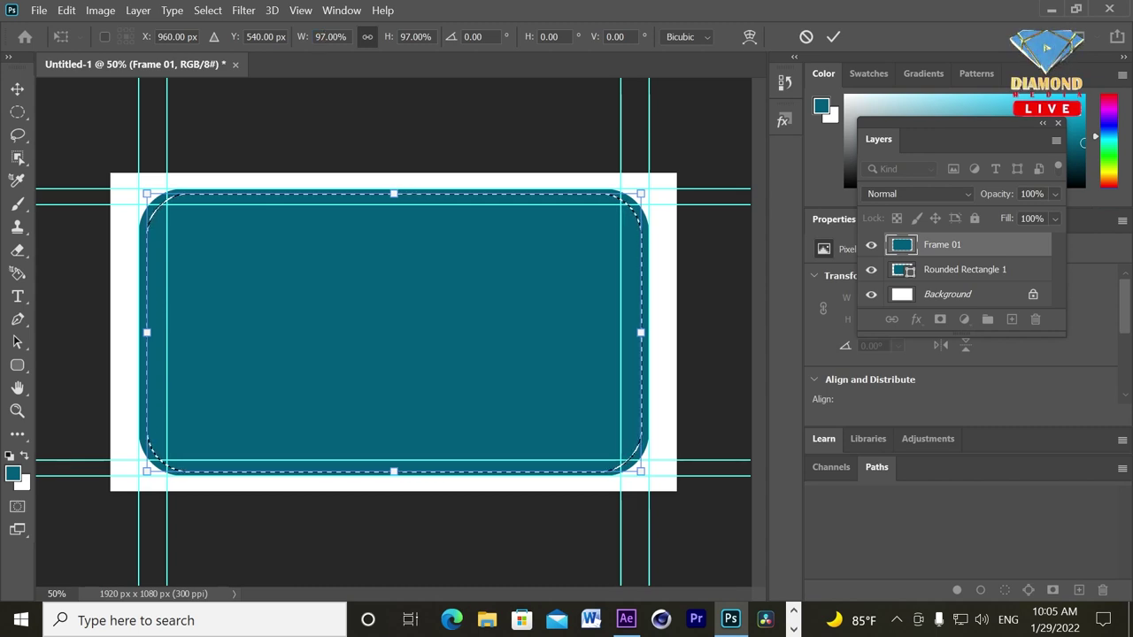
{"action": "key", "text": "Return"}
{"action": "key", "text": "Delete"}
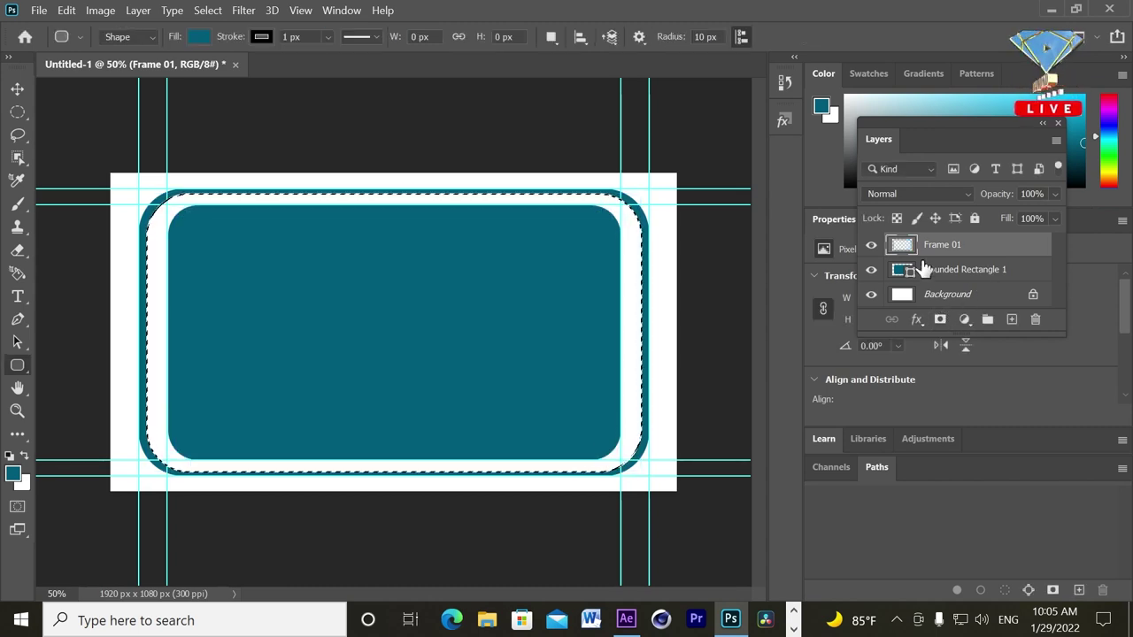
{"action": "key", "text": "ctrl+d"}
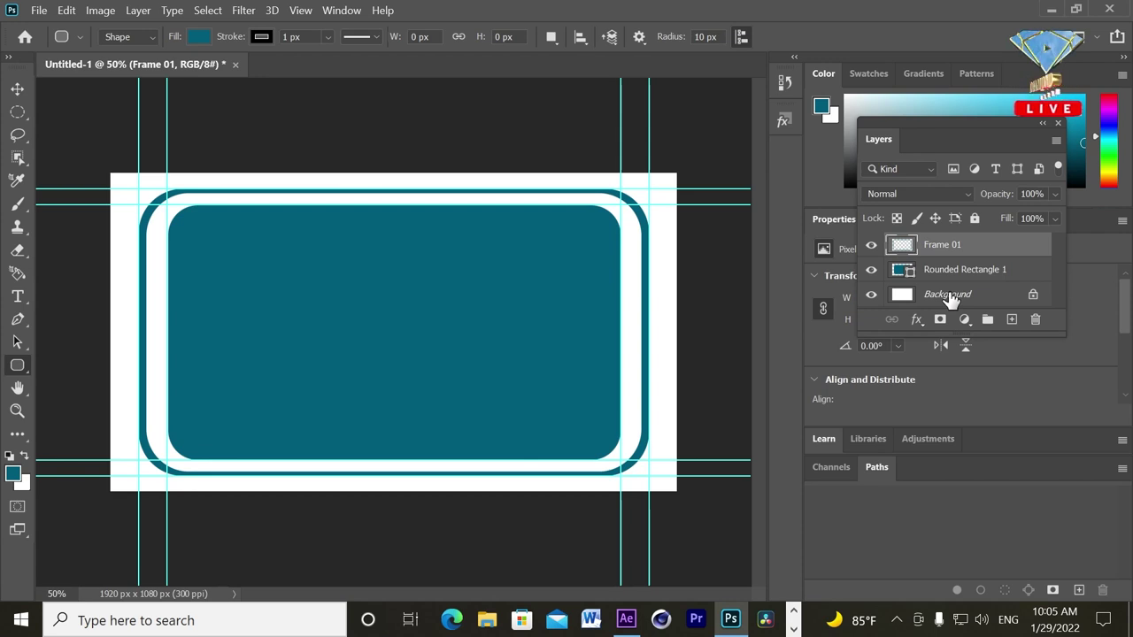
{"action": "left_click", "coordinate": [949, 297]}
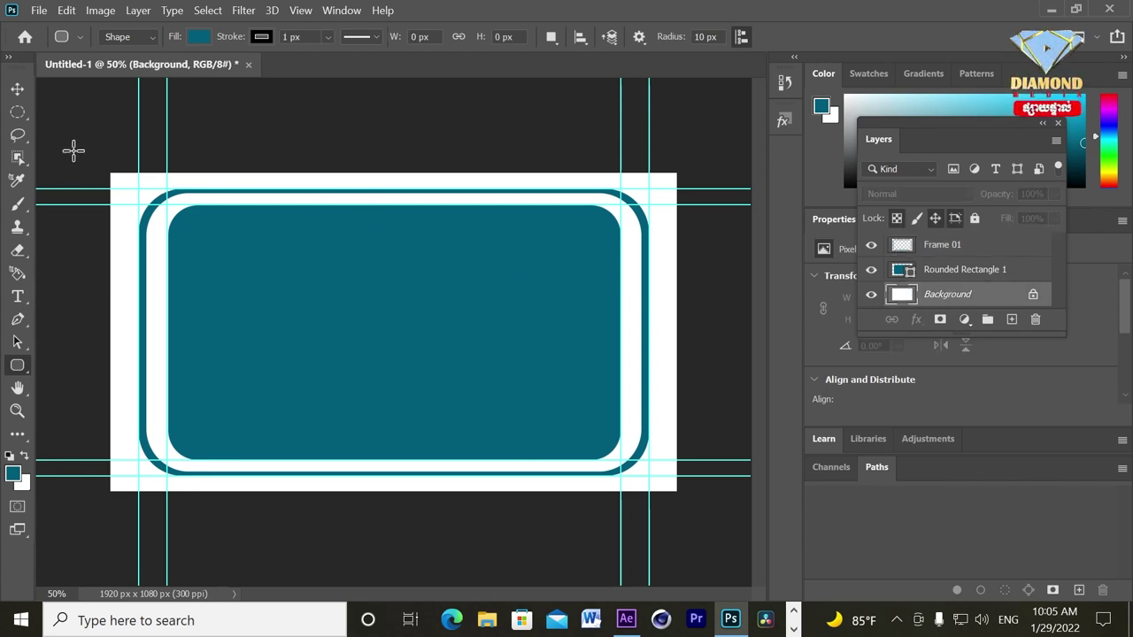
Select the whole canvas with a rectangular marquee, undoing a stray rounded rectangle
{"action": "left_click_drag", "start_coordinate": [74, 150], "coordinate": [278, 283]}
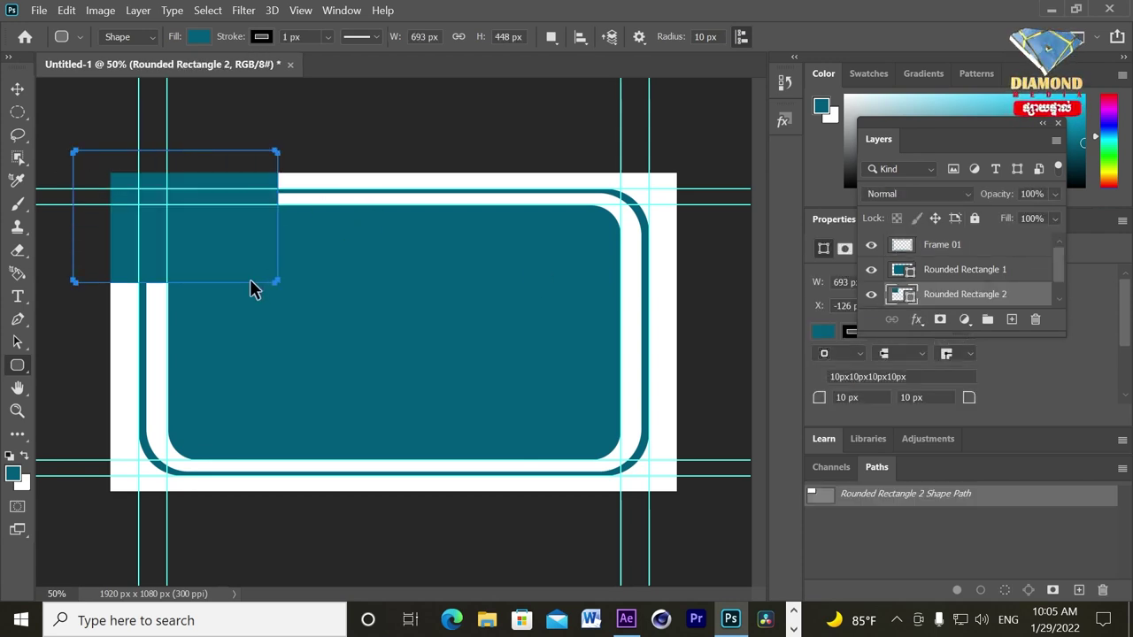
{"action": "key", "text": "ctrl+z"}
{"action": "right_click", "coordinate": [17, 112]}
{"action": "left_click", "coordinate": [80, 113]}
{"action": "left_click_drag", "start_coordinate": [125, 161], "coordinate": [797, 547]}
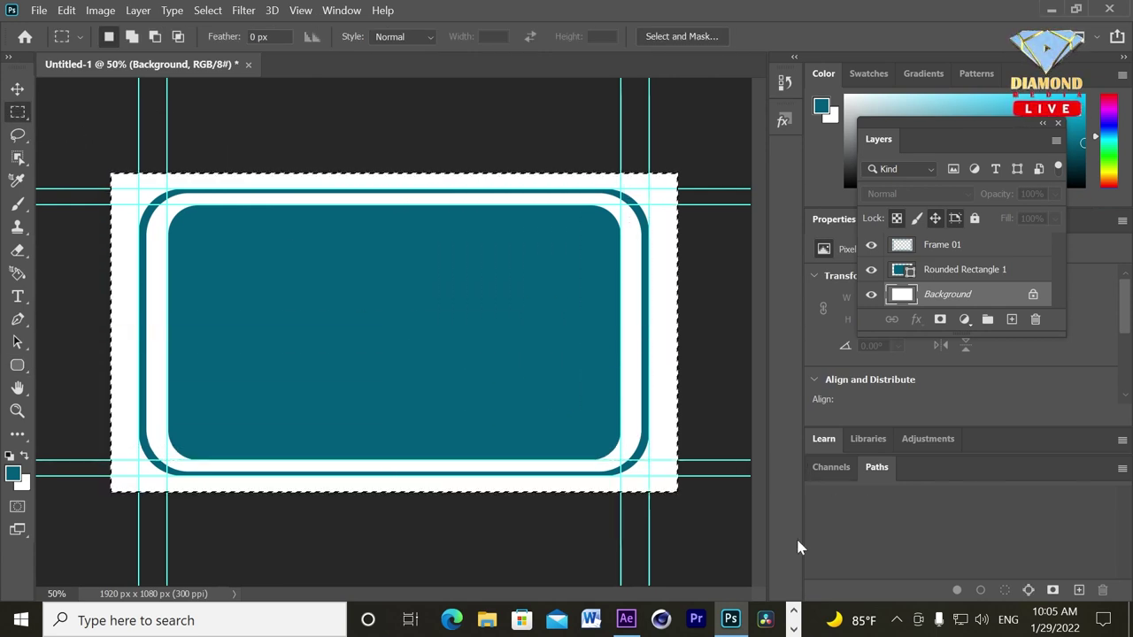
Add vertical and horizontal guides through the canvas centre, then clear the selection
{"action": "key", "text": "ctrl+t"}
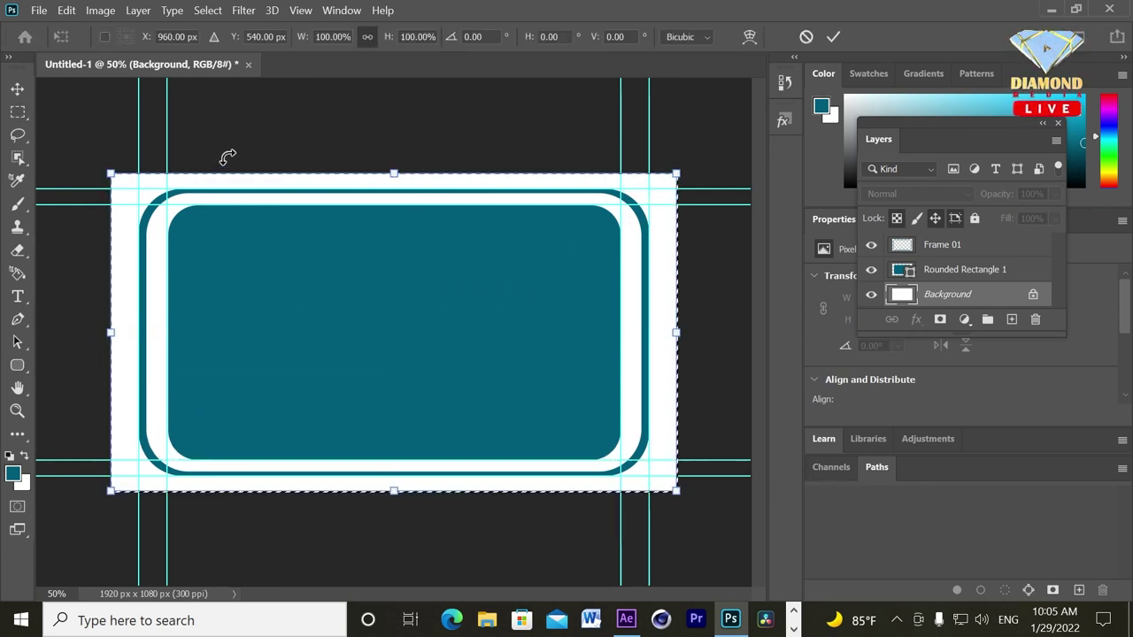
{"action": "key", "text": "ctrl+r"}
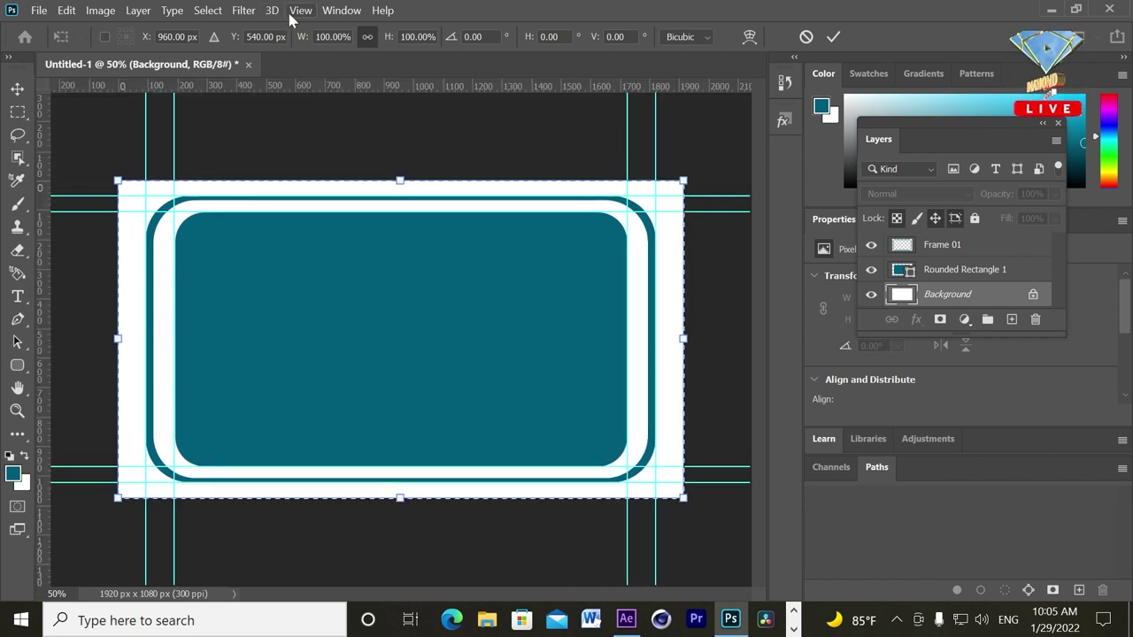
{"action": "left_click", "coordinate": [300, 13]}
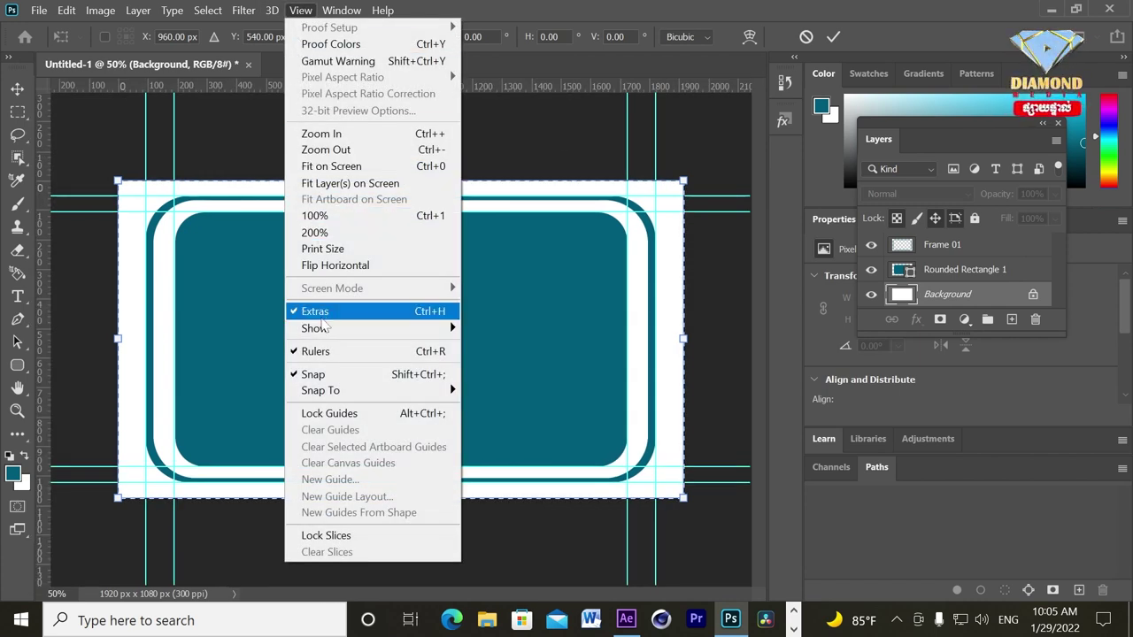
{"action": "key", "text": "Escape"}
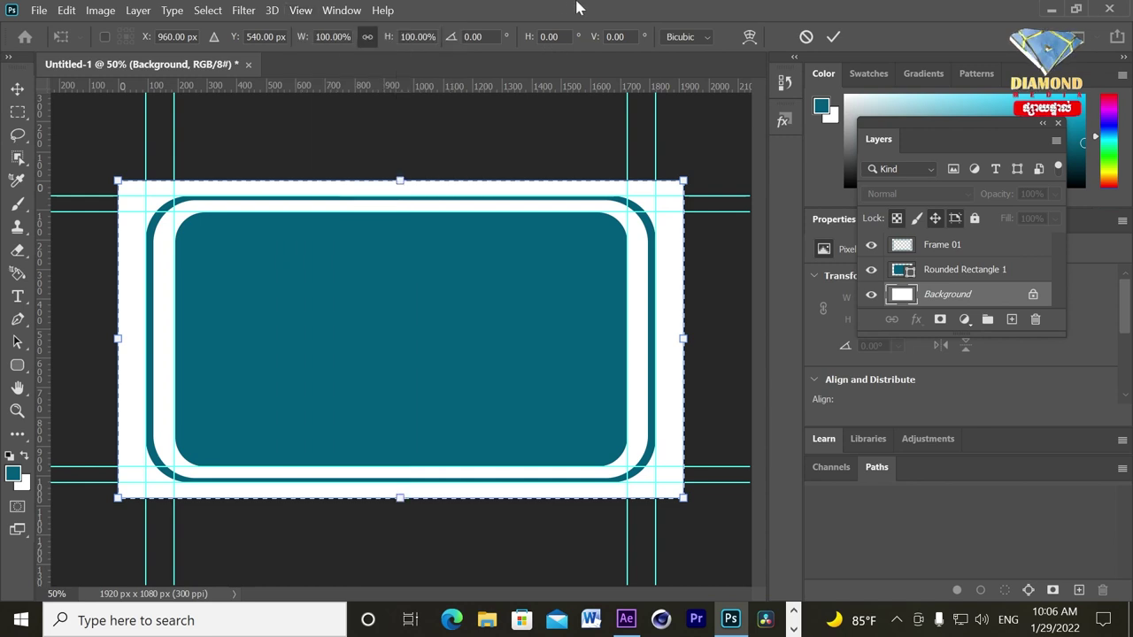
{"action": "left_click_drag", "start_coordinate": [46, 376], "coordinate": [401, 366]}
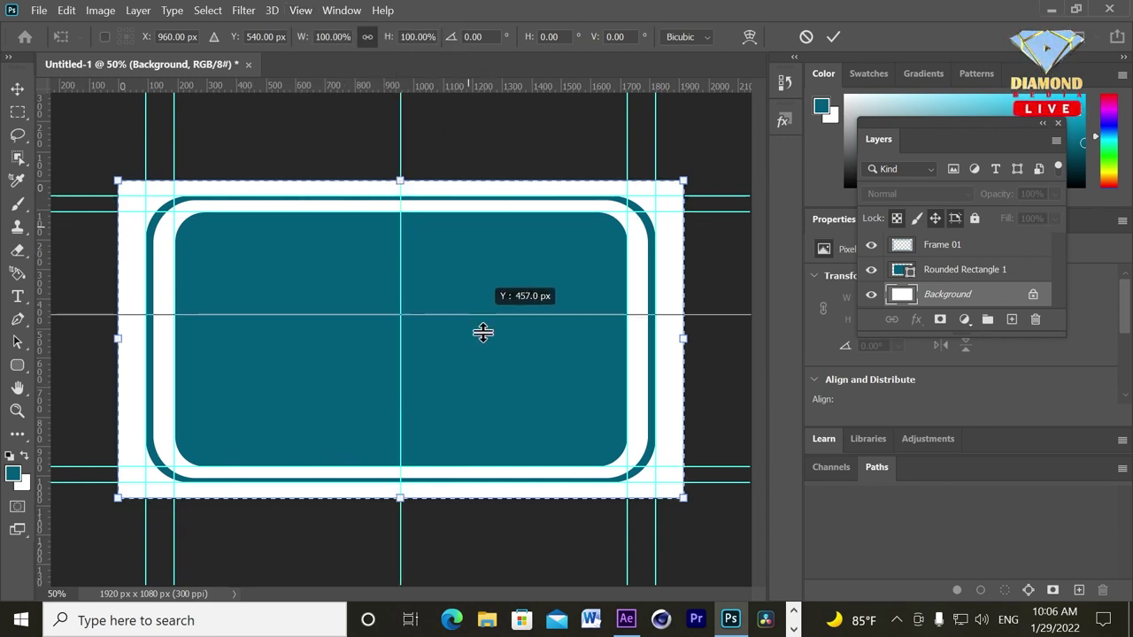
{"action": "left_click_drag", "start_coordinate": [463, 88], "coordinate": [463, 339]}
{"action": "key", "text": "Return"}
{"action": "key", "text": "ctrl+d"}
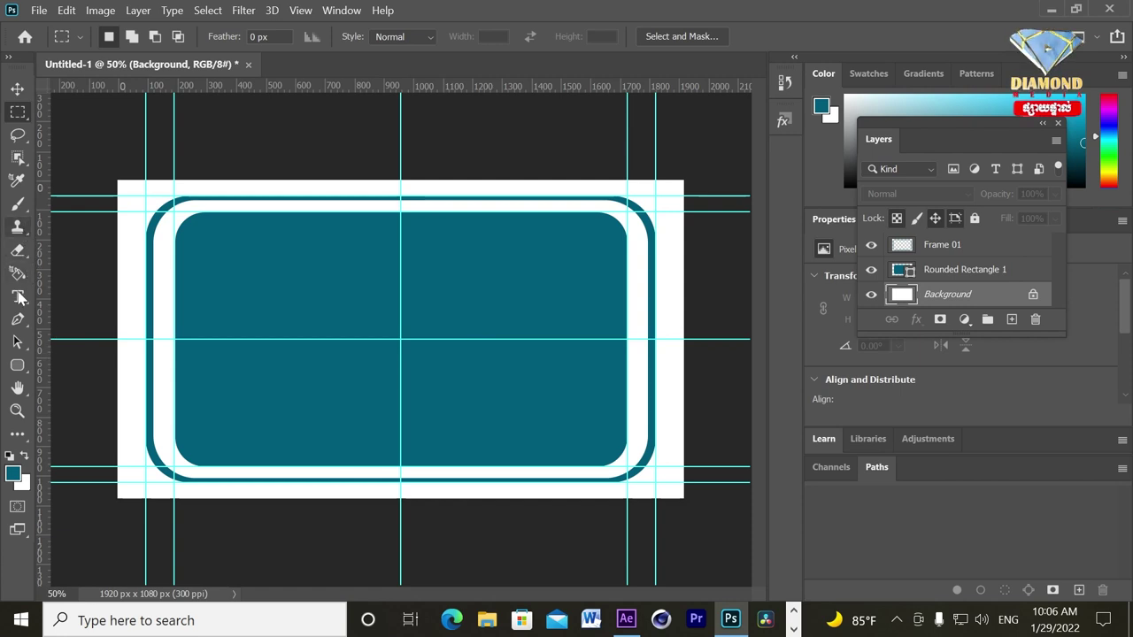
Draw a diamond path joining the frame's edge midpoints and turn it into a selection
{"action": "left_click_drag", "start_coordinate": [18, 318], "coordinate": [89, 321]}
{"action": "left_click", "coordinate": [145, 339]}
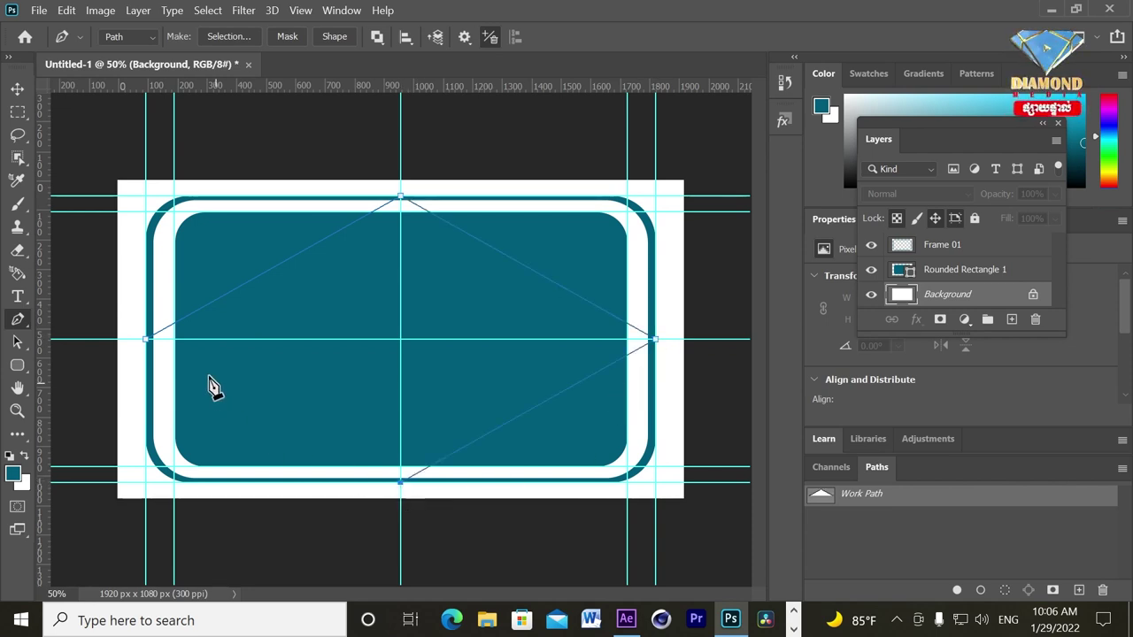
{"action": "left_click", "coordinate": [146, 340]}
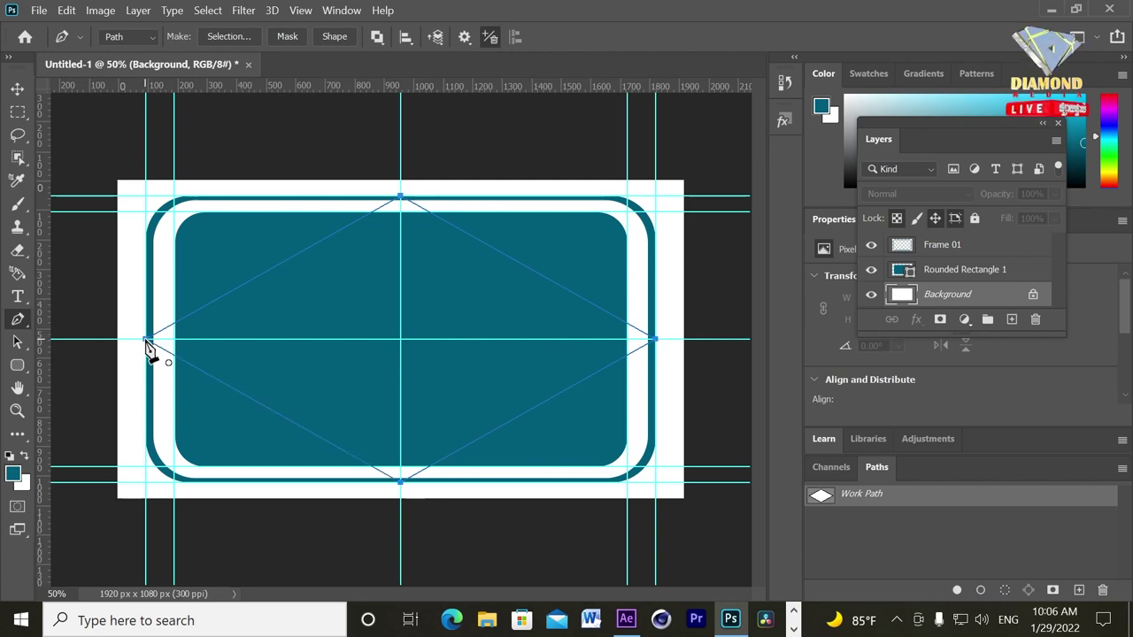
{"action": "key", "text": "ctrl+Return"}
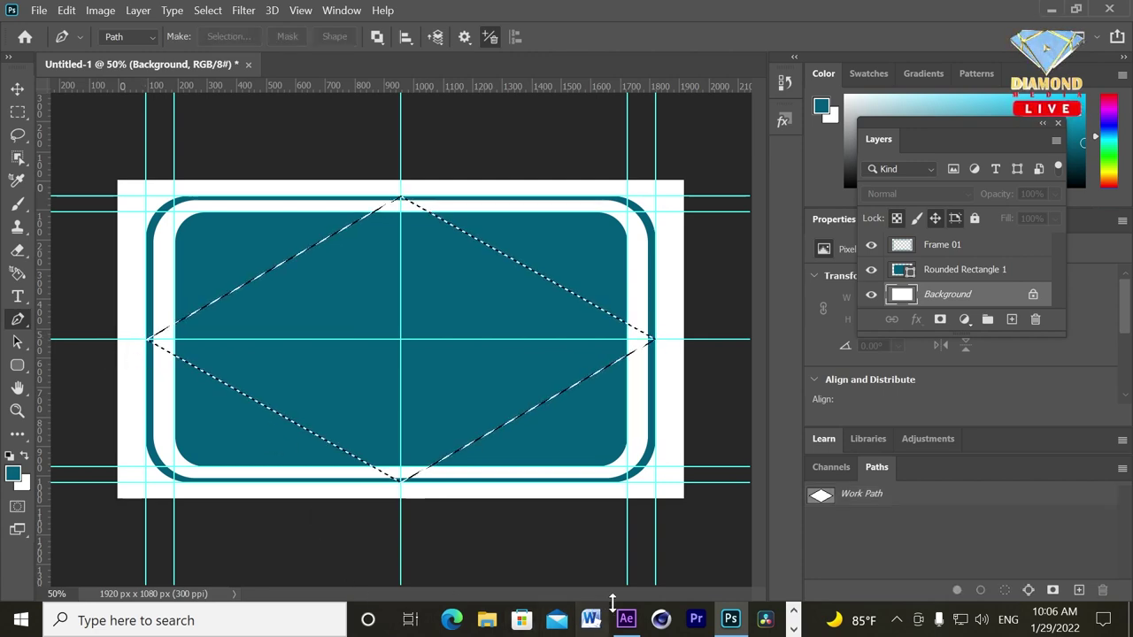
{"action": "left_click", "coordinate": [627, 618]}
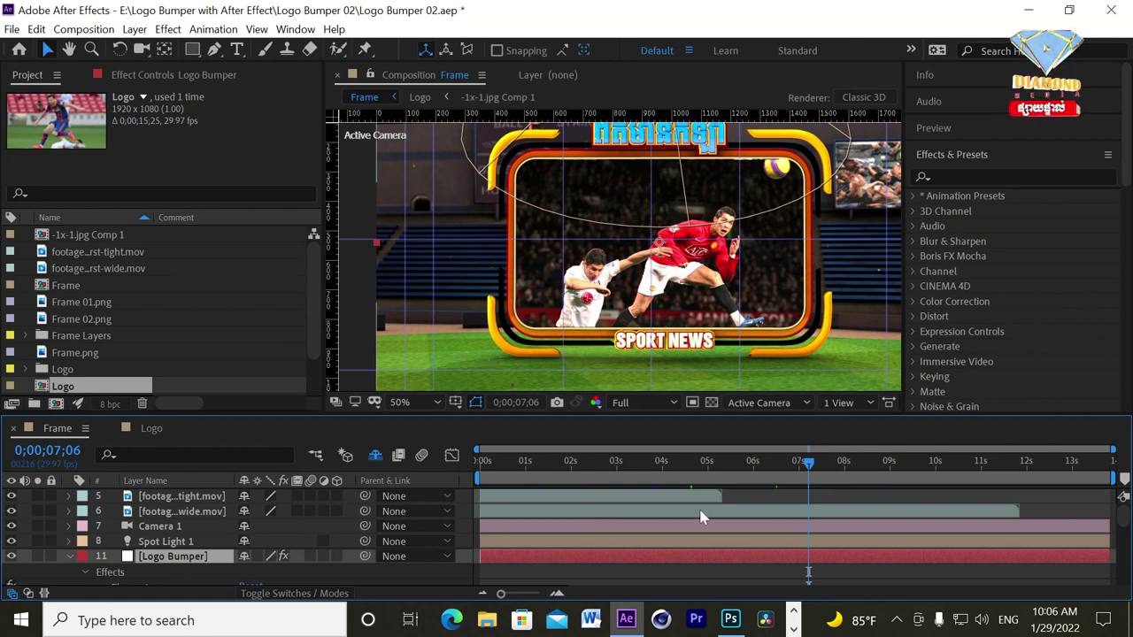
Open Element's Scene Setup, hide the baseball_field part, and orbit the sport-news logo preview
{"action": "left_click", "coordinate": [135, 77]}
{"action": "left_click", "coordinate": [100, 152]}
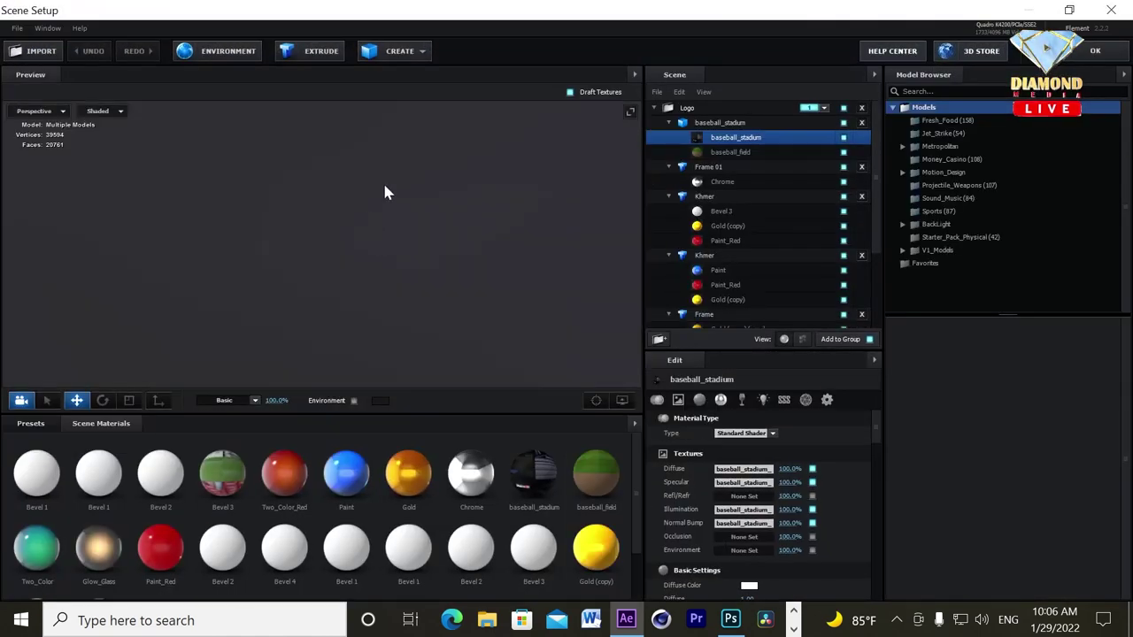
{"action": "left_click", "coordinate": [845, 138]}
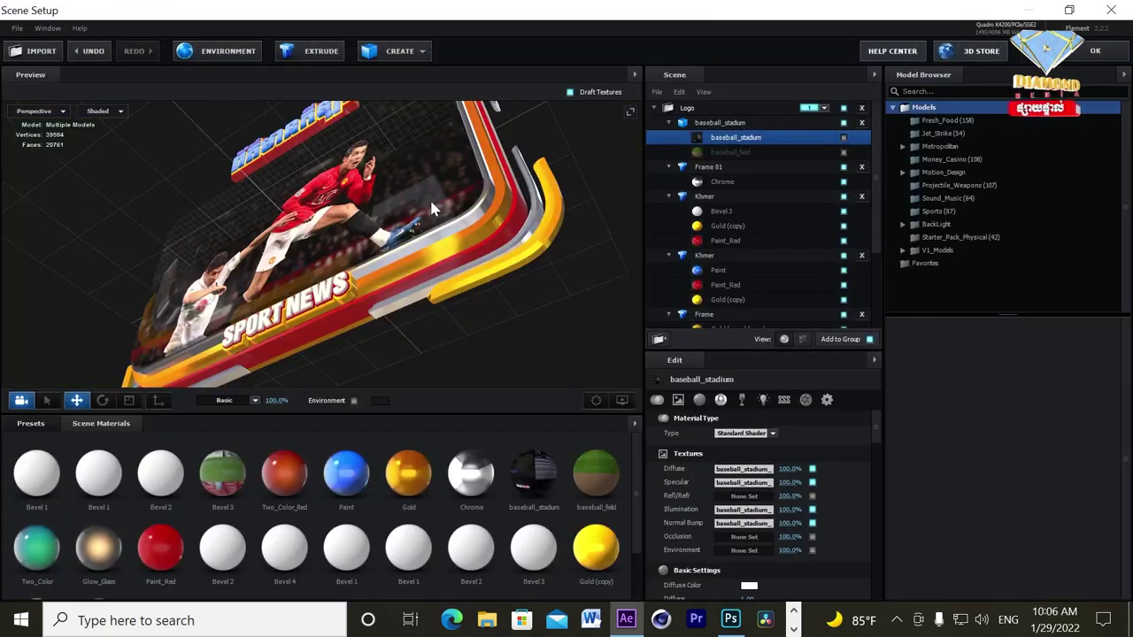
{"action": "left_click_drag", "start_coordinate": [446, 313], "coordinate": [571, 266]}
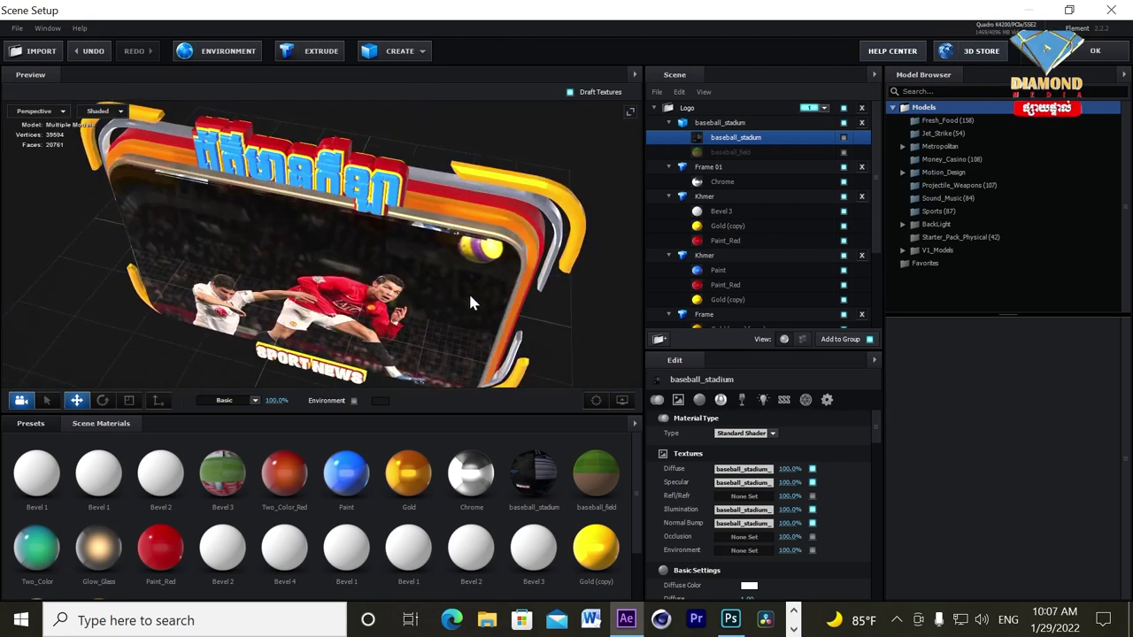
{"action": "mouse_move", "coordinate": [571, 272]}
{"action": "left_mouse_down"}
{"action": "mouse_move", "coordinate": [451, 202]}
{"action": "mouse_move", "coordinate": [450, 247]}
{"action": "mouse_move", "coordinate": [296, 219]}
{"action": "left_mouse_up"}
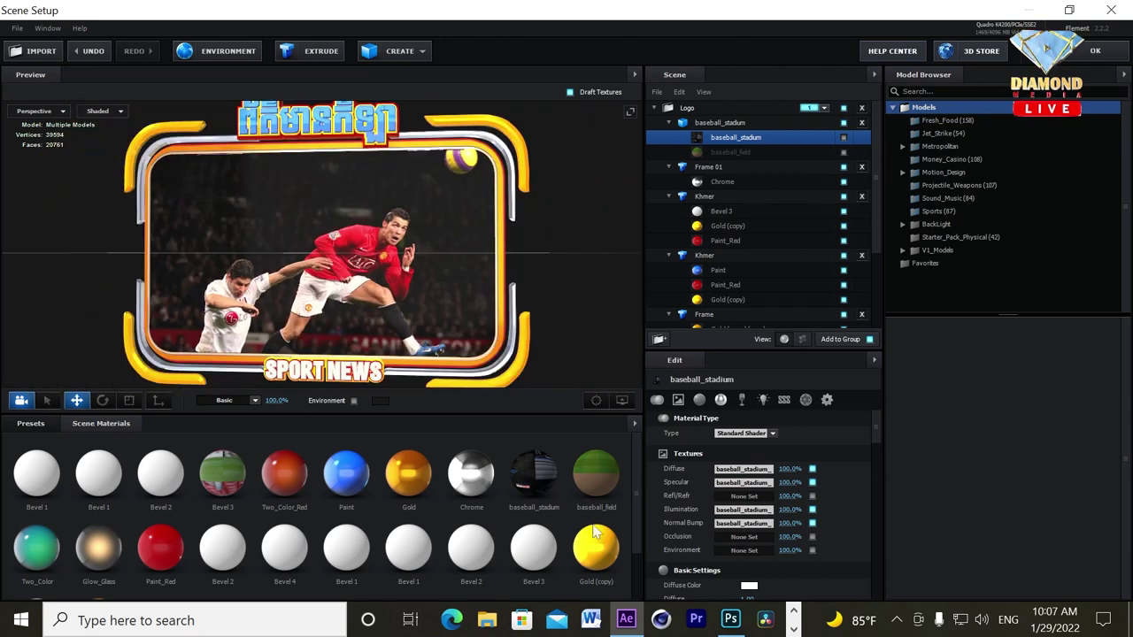
{"action": "left_click", "coordinate": [729, 620]}
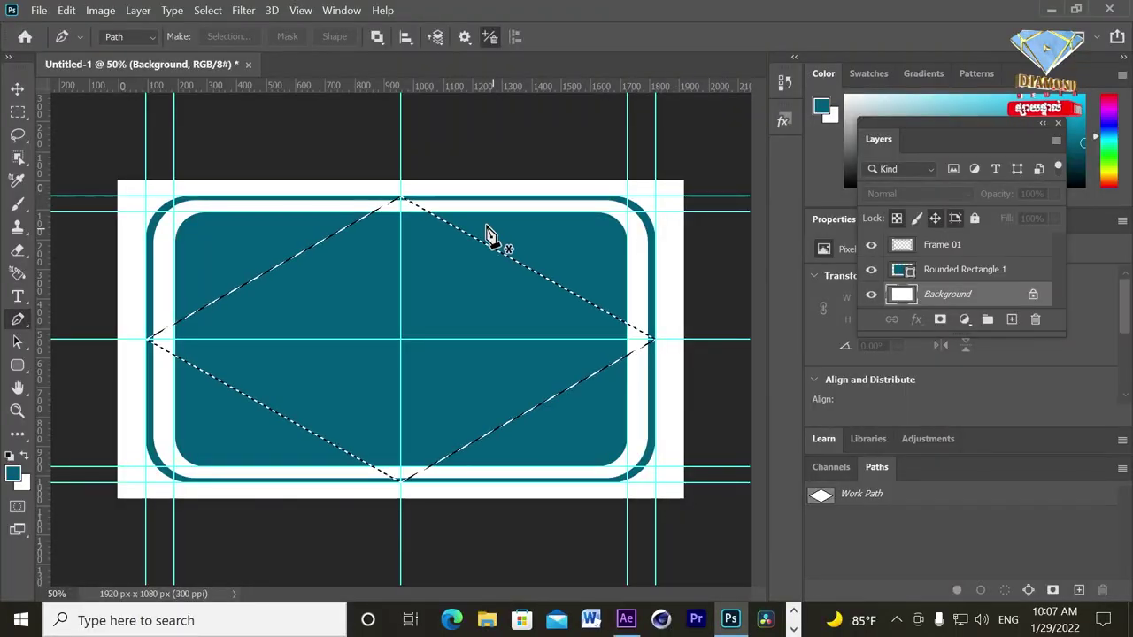
Scale the diamond selection to about 141.55% and centre it across the frame's four corners
{"action": "left_click", "coordinate": [211, 12]}
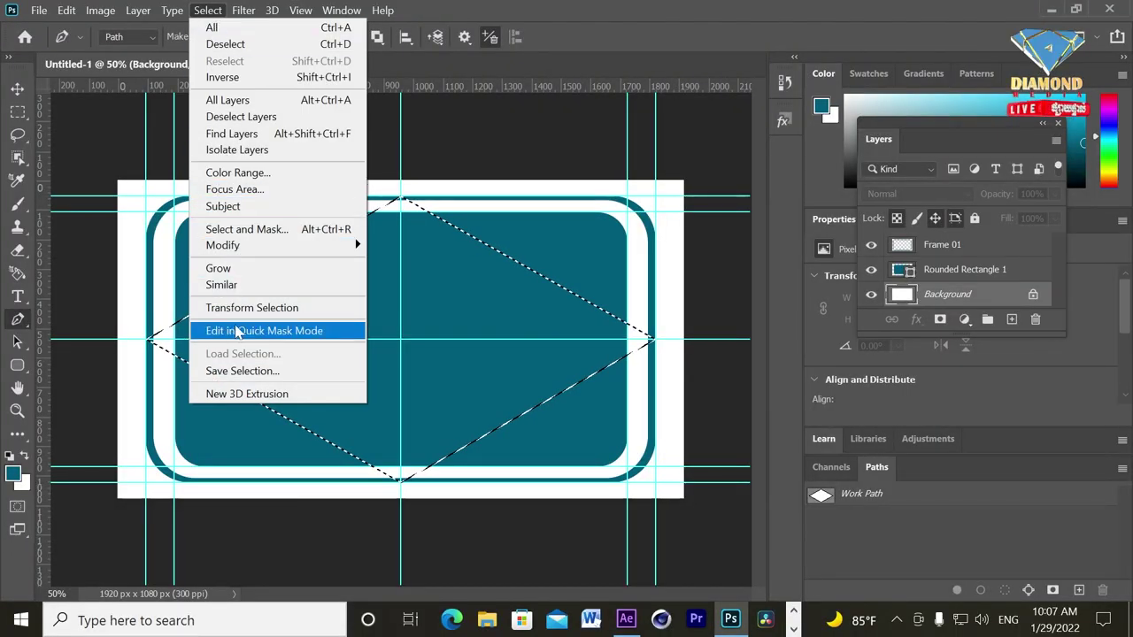
{"action": "left_click", "coordinate": [252, 307]}
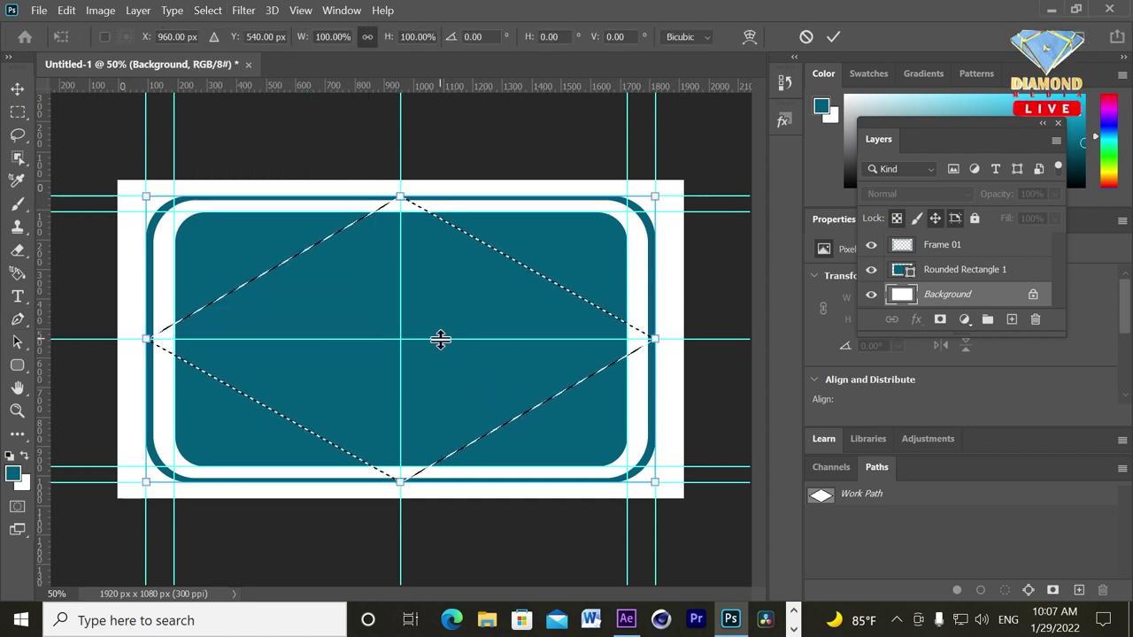
{"action": "left_click", "coordinate": [454, 363], "text": "alt"}
{"action": "left_click", "coordinate": [454, 363], "text": "alt"}
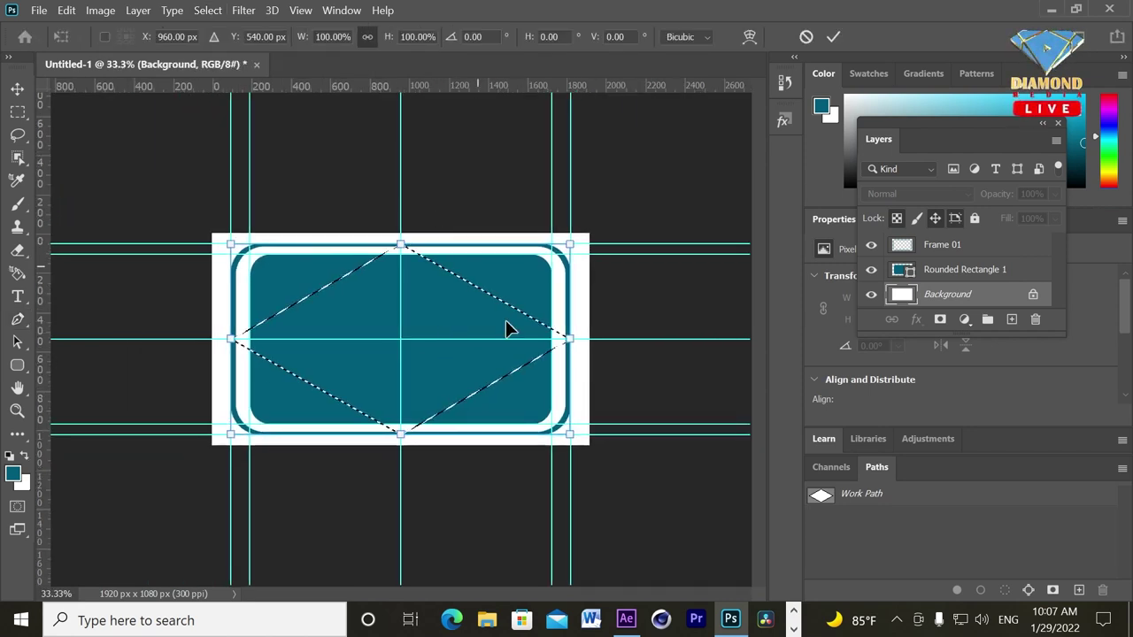
{"action": "left_click_drag", "start_coordinate": [228, 246], "coordinate": [131, 188]}
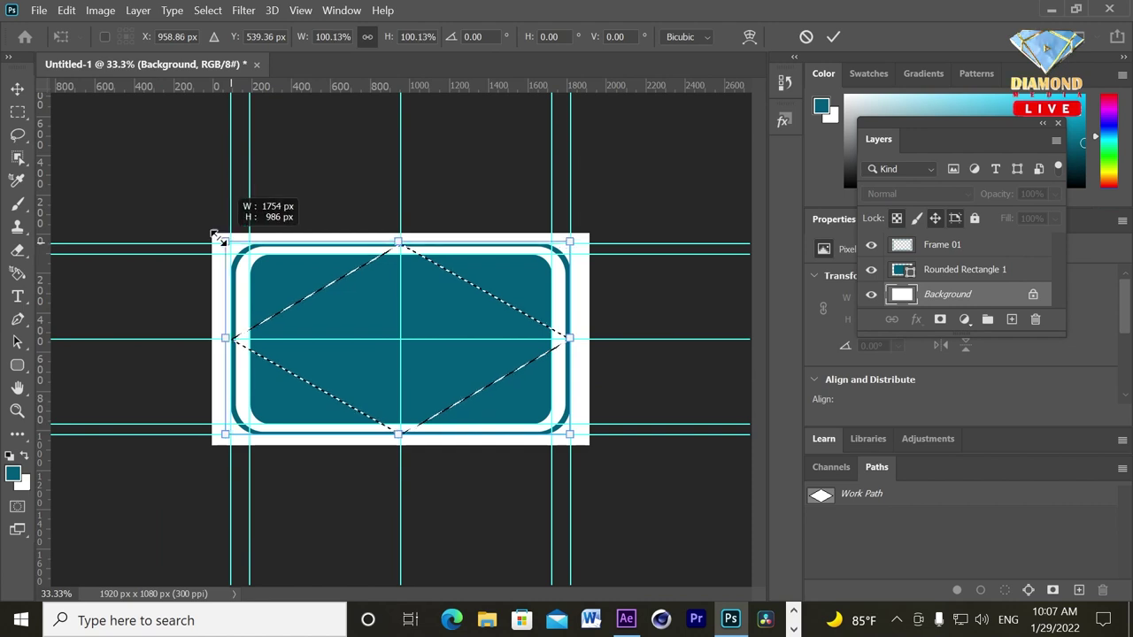
{"action": "left_click_drag", "start_coordinate": [467, 306], "coordinate": [518, 321]}
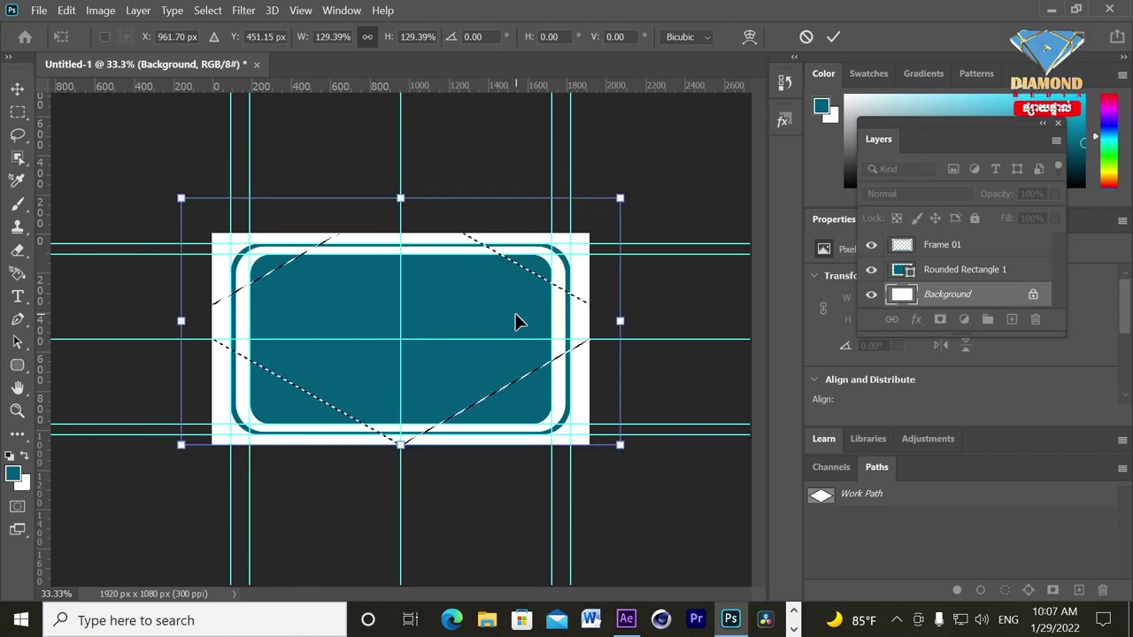
{"action": "left_click_drag", "start_coordinate": [518, 321], "coordinate": [518, 337]}
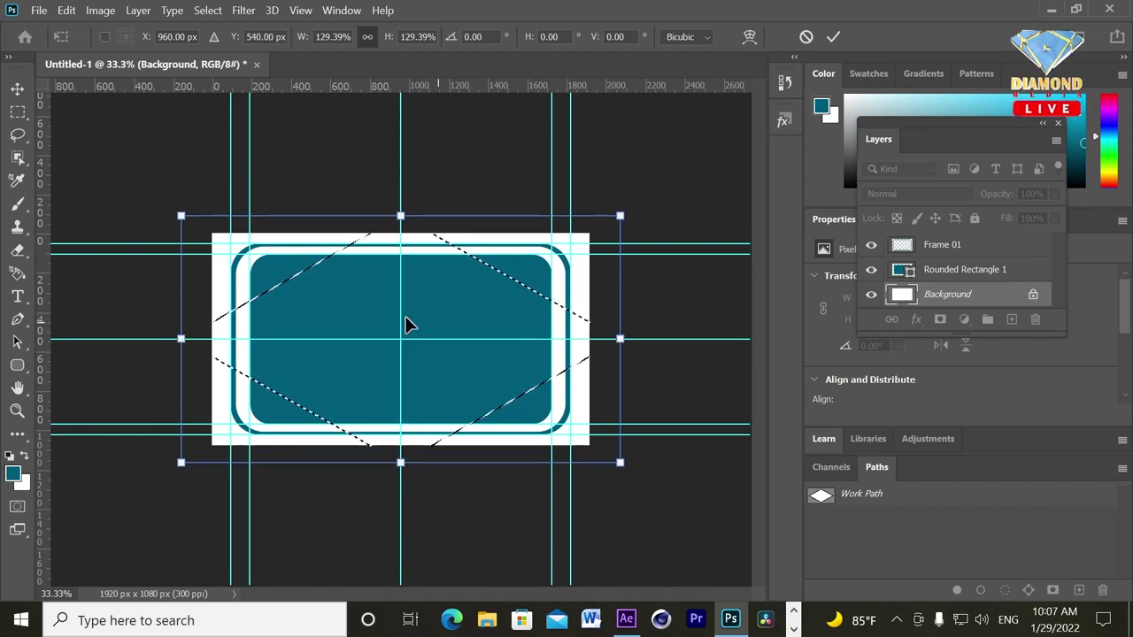
{"action": "left_click_drag", "start_coordinate": [185, 220], "coordinate": [142, 189]}
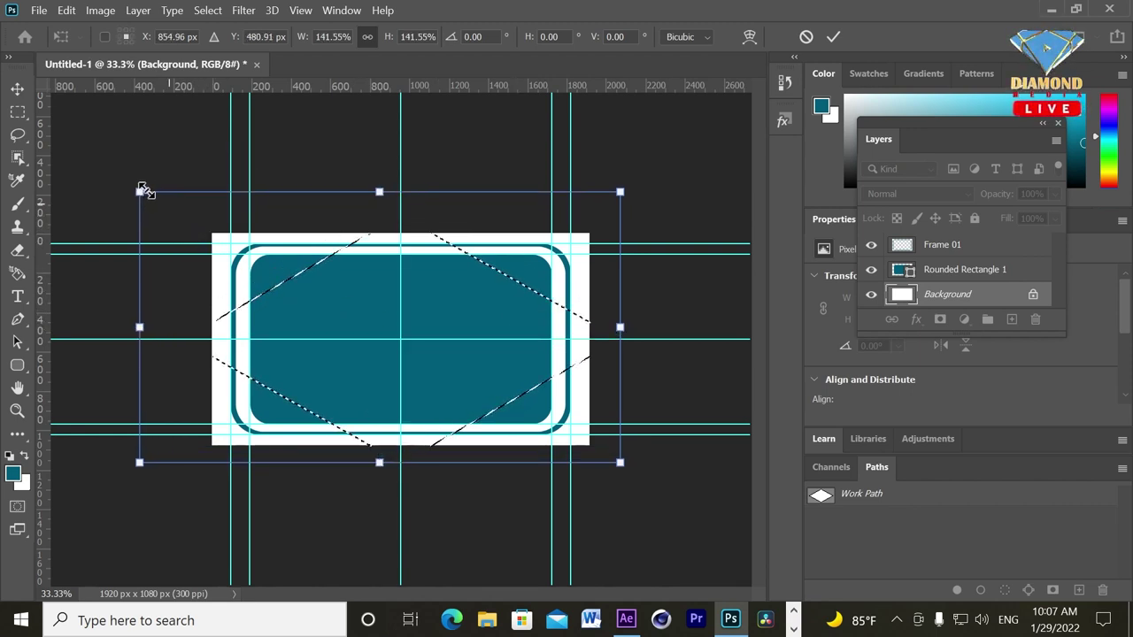
{"action": "left_click_drag", "start_coordinate": [493, 321], "coordinate": [509, 338]}
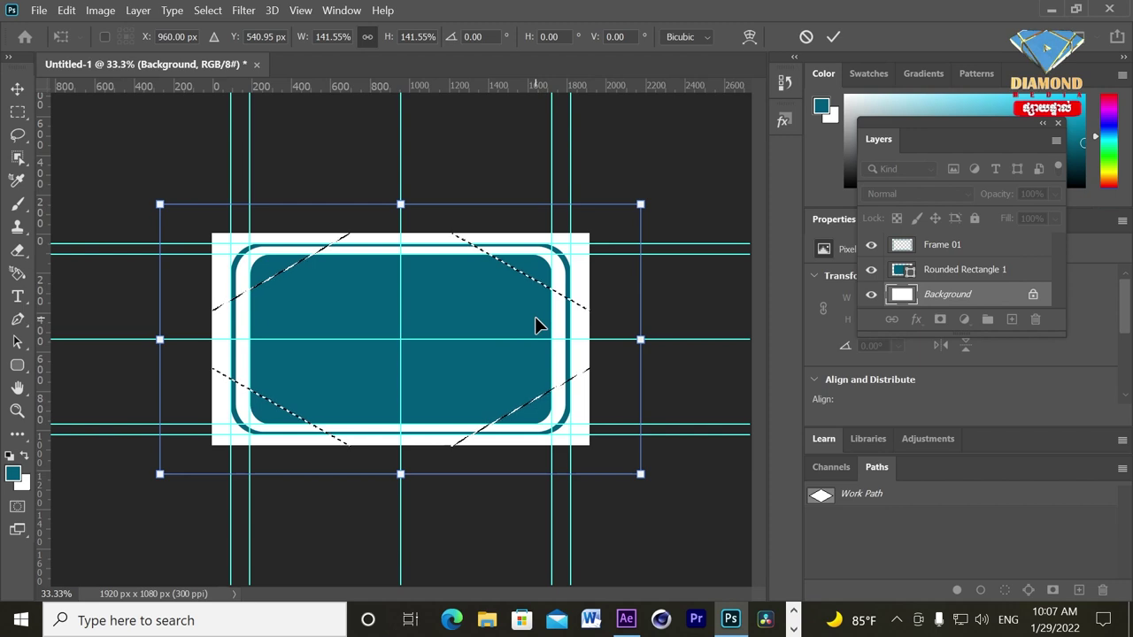
{"action": "key", "text": "Return"}
{"action": "key", "text": "p"}
{"action": "left_click", "coordinate": [985, 244]}
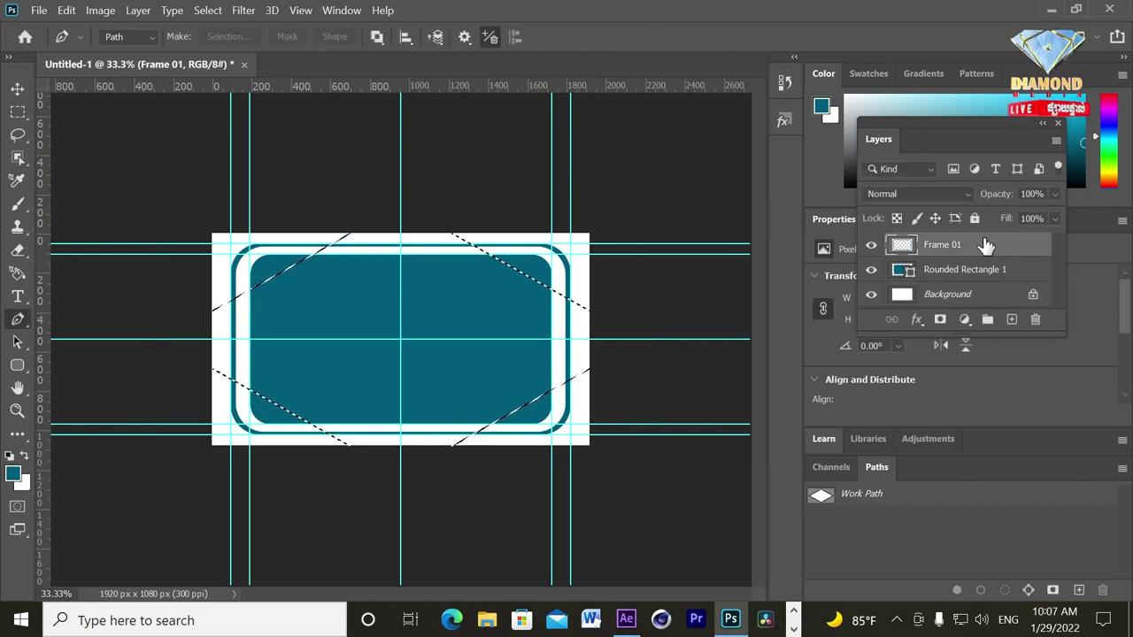
Delete the ring inside the diamond selection, leaving four corner brackets on Frame 01
{"action": "key", "text": "Delete"}
{"action": "key", "text": "ctrl+d"}
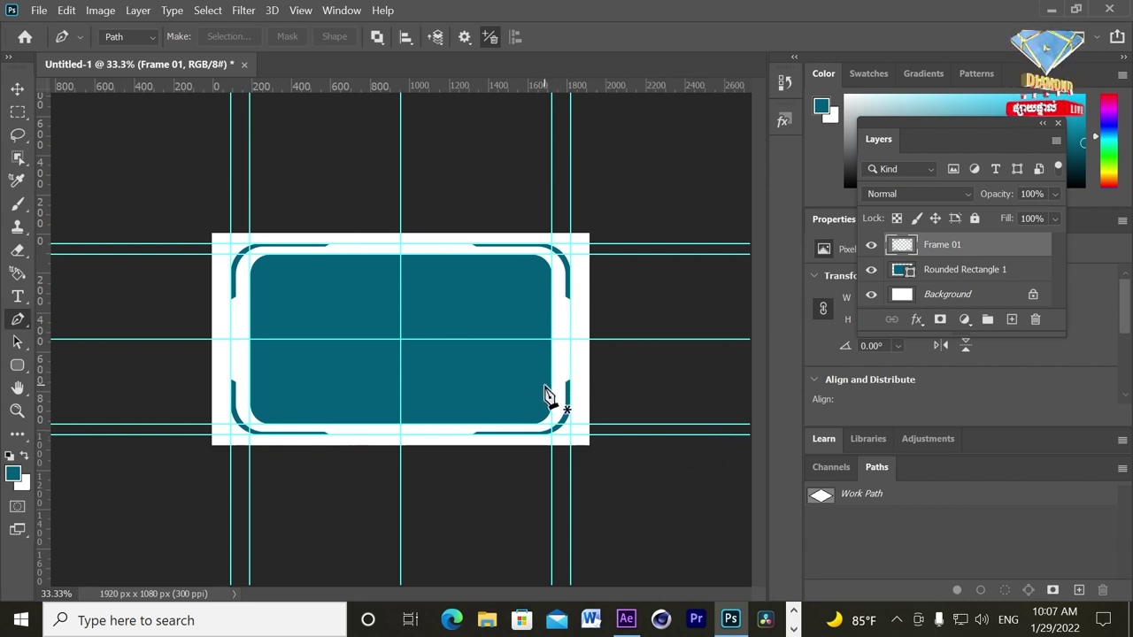
{"action": "key", "text": "ctrl+t"}
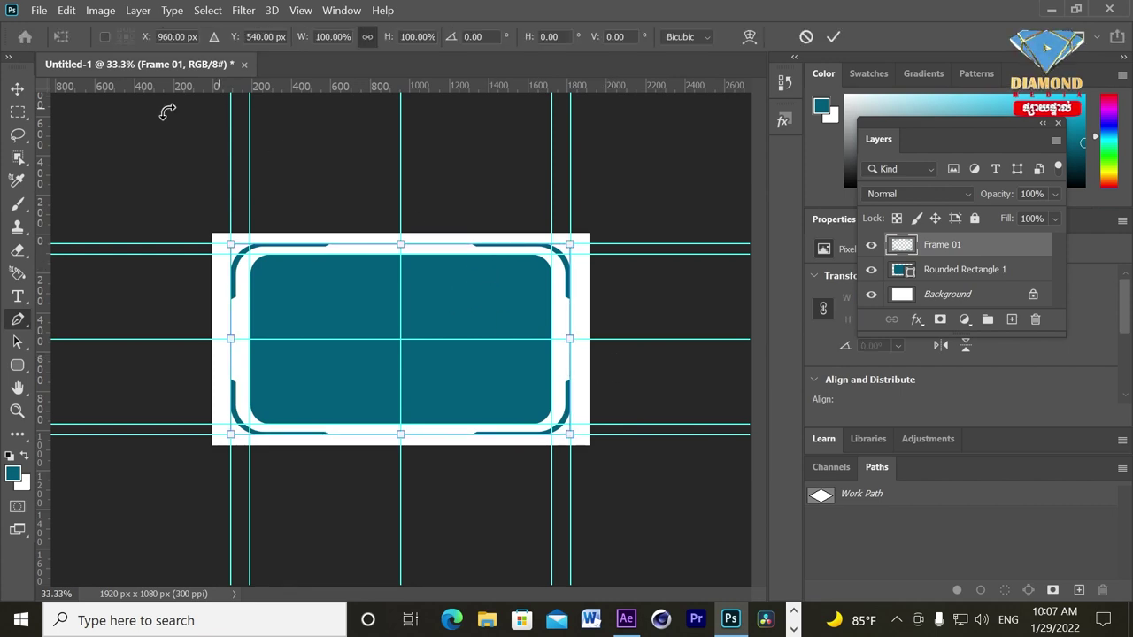
{"action": "key", "text": "Escape"}
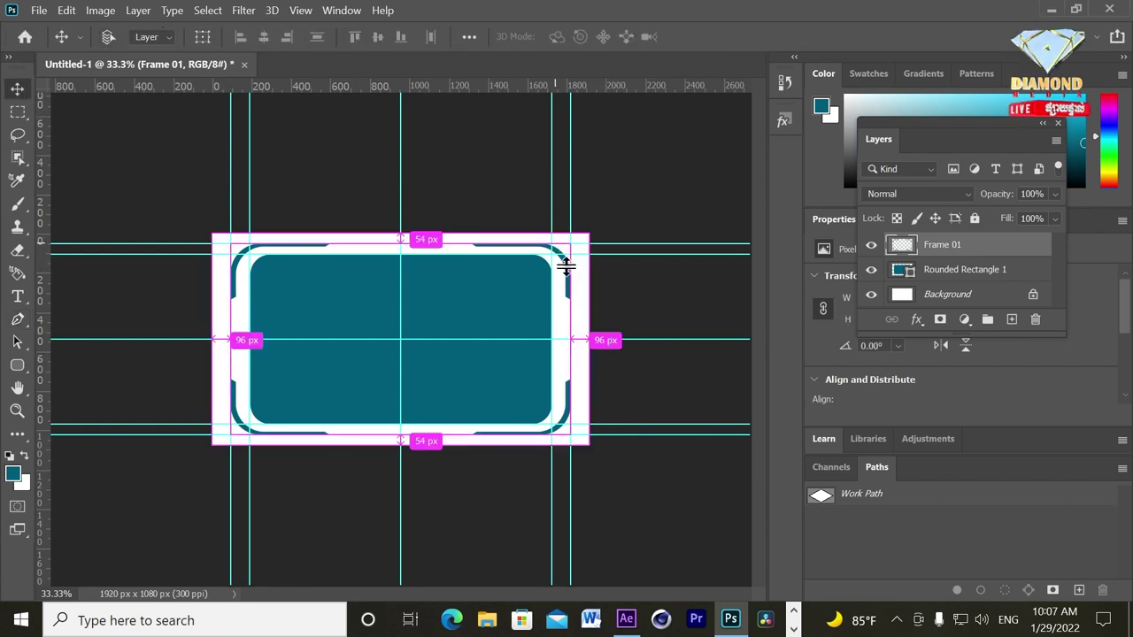
Scale Frame 01 to about 96% centred on the canvas, then draw a new rounded rectangle
{"action": "key", "text": "ctrl+t"}
{"action": "left_click_drag", "start_coordinate": [573, 242], "coordinate": [560, 252]}
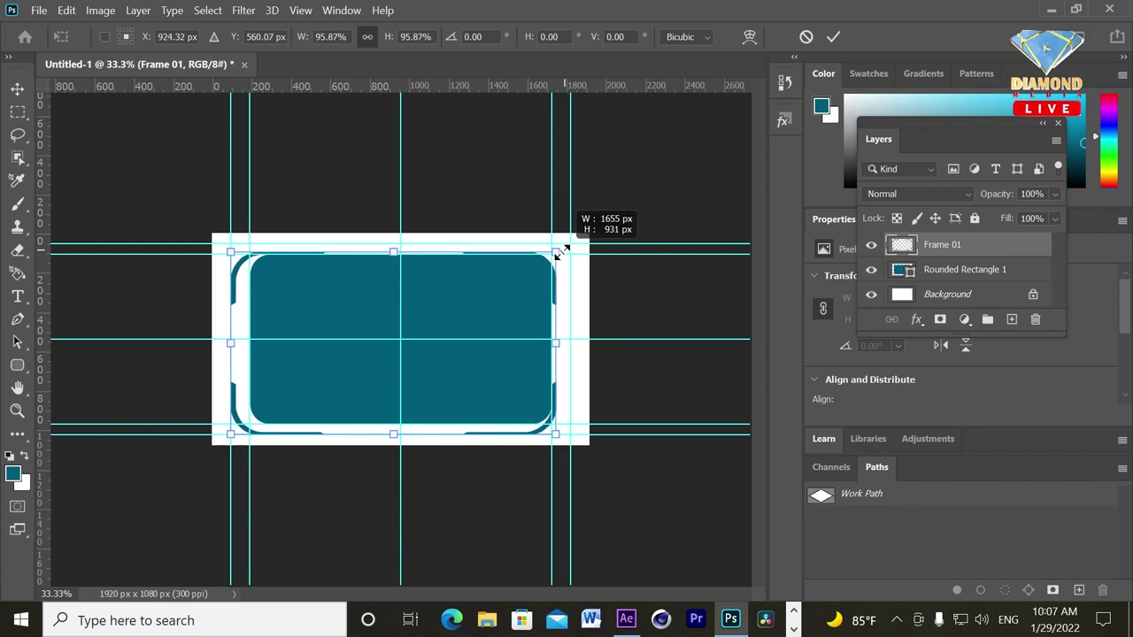
{"action": "left_click_drag", "start_coordinate": [519, 285], "coordinate": [528, 282]}
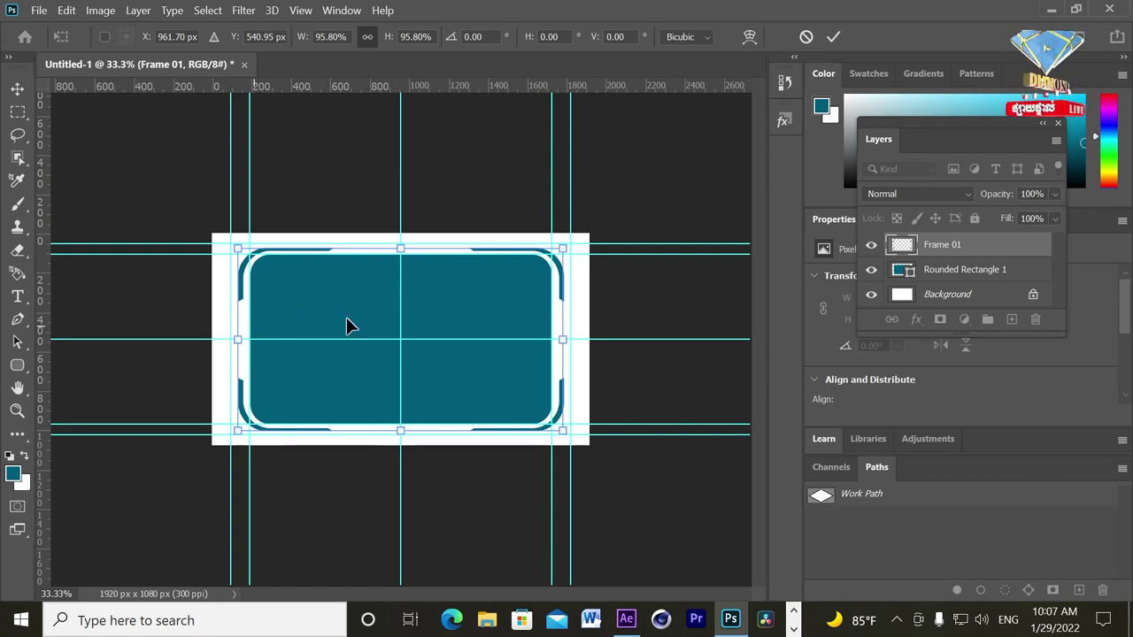
{"action": "key", "text": "Return"}
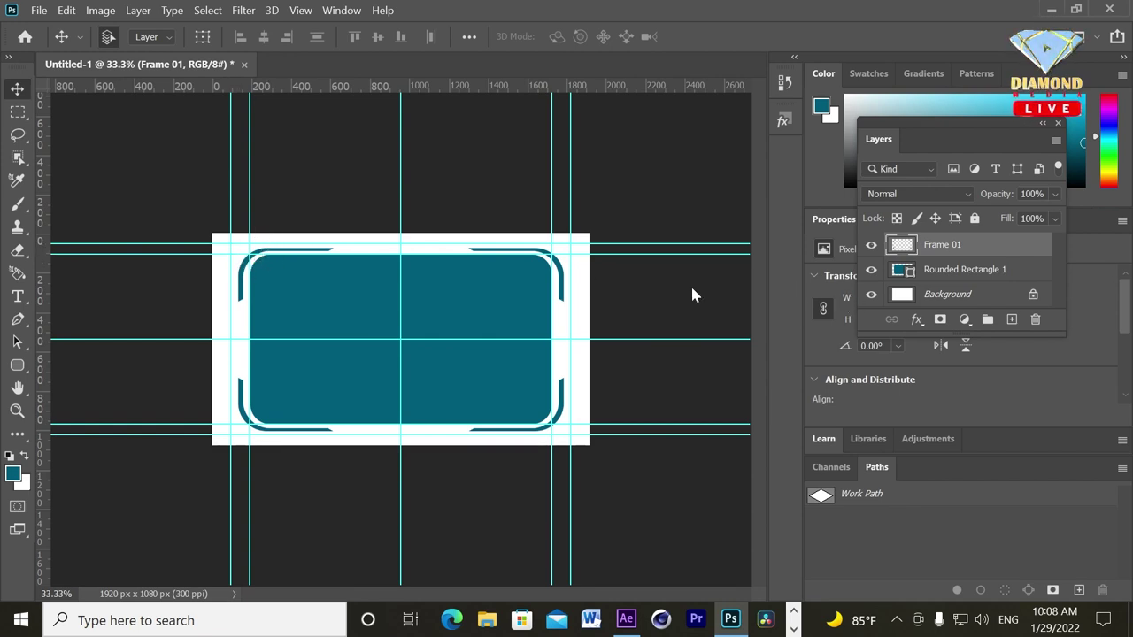
{"action": "left_click", "coordinate": [16, 367]}
{"action": "left_click_drag", "start_coordinate": [230, 243], "coordinate": [569, 434]}
Draw a rounded rectangle inset from the canvas edges with a 100 px corner radius
{"action": "left_click_drag", "start_coordinate": [878, 139], "coordinate": [633, 114]}
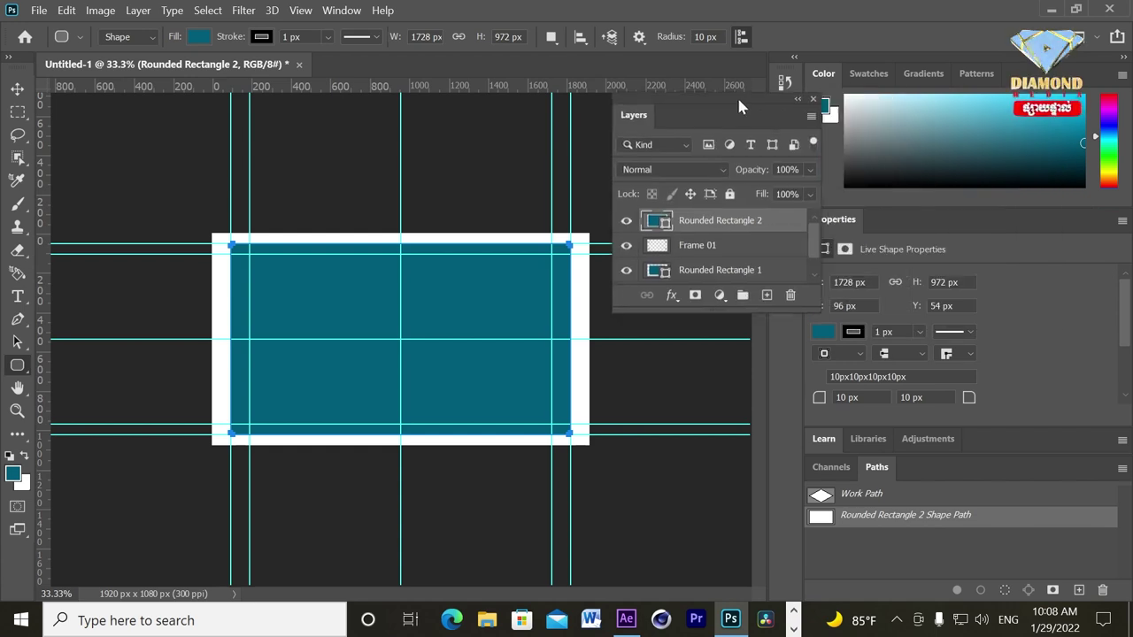
{"action": "left_click", "coordinate": [911, 397]}
{"action": "type", "text": "100"}
{"action": "key", "text": "Return"}
Fill the rectangle's shape with teal on a new Frame 02 layer and delete Rounded Rectangle 2
{"action": "key", "text": "ctrl+shift+alt+n"}
{"action": "double_click", "coordinate": [697, 219]}
{"action": "type", "text": "Frame 02"}
{"action": "left_click", "coordinate": [656, 245], "text": "ctrl"}
{"action": "left_click", "coordinate": [696, 220]}
{"action": "key", "text": "alt+BackSpace"}
{"action": "left_click", "coordinate": [663, 253]}
{"action": "key", "text": "Delete"}
{"action": "left_click", "coordinate": [697, 220]}
Shrink the selection to 95% and delete the interior, leaving a thin Frame 02 ring
{"action": "left_click", "coordinate": [207, 10]}
{"action": "left_click", "coordinate": [239, 345]}
{"action": "left_click", "coordinate": [247, 41]}
{"action": "type", "text": "95"}
{"action": "key", "text": "Return"}
{"action": "key", "text": "Return"}
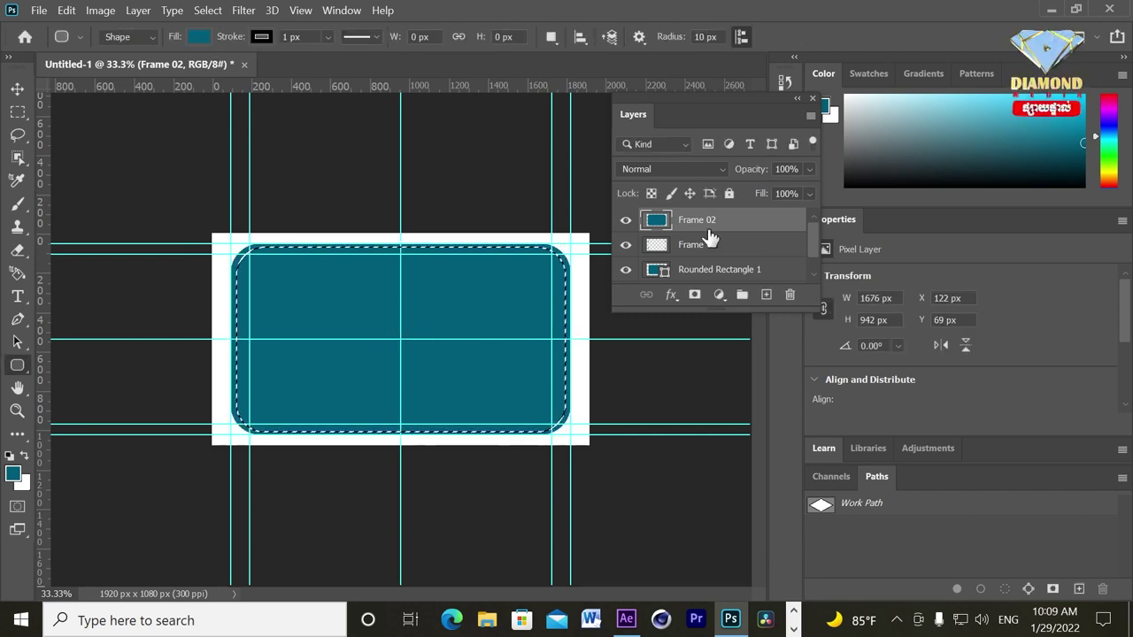
{"action": "key", "text": "Delete"}
Draw a diamond outline, make it a selection, and enlarge it to about 157% centred
{"action": "left_click", "coordinate": [231, 339]}
{"action": "left_click", "coordinate": [401, 245]}
{"action": "left_click", "coordinate": [569, 339]}
{"action": "double_click", "coordinate": [401, 433]}
{"action": "right_click", "coordinate": [233, 339]}
{"action": "left_click", "coordinate": [234, 247]}
{"action": "left_click_drag", "start_coordinate": [232, 246], "coordinate": [146, 196]}
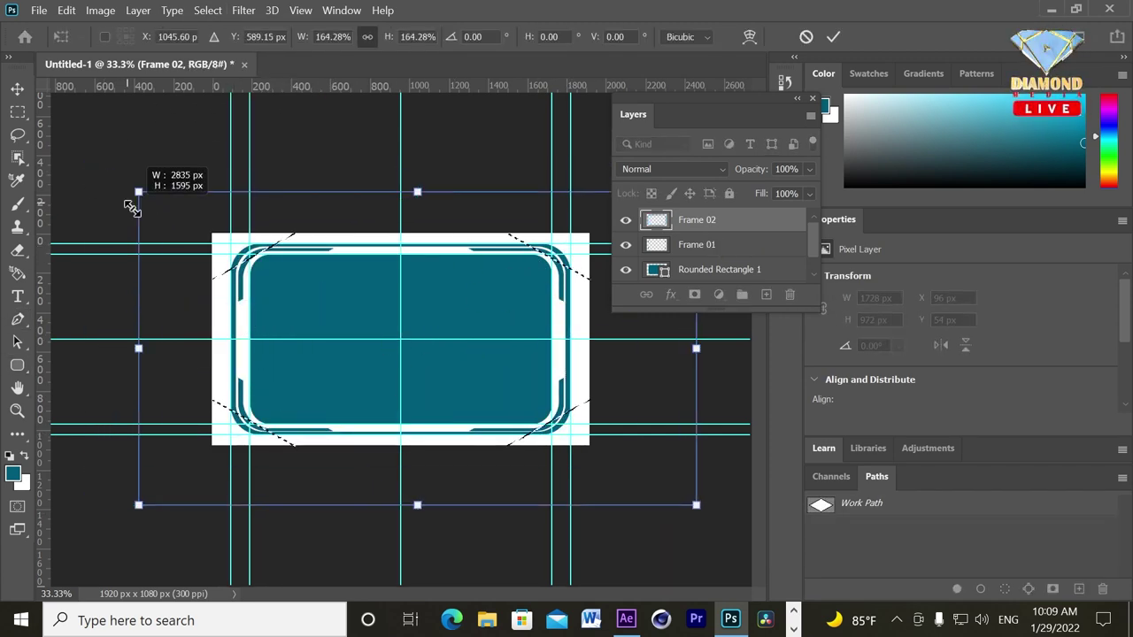
{"action": "left_click_drag", "start_coordinate": [484, 283], "coordinate": [460, 294]}
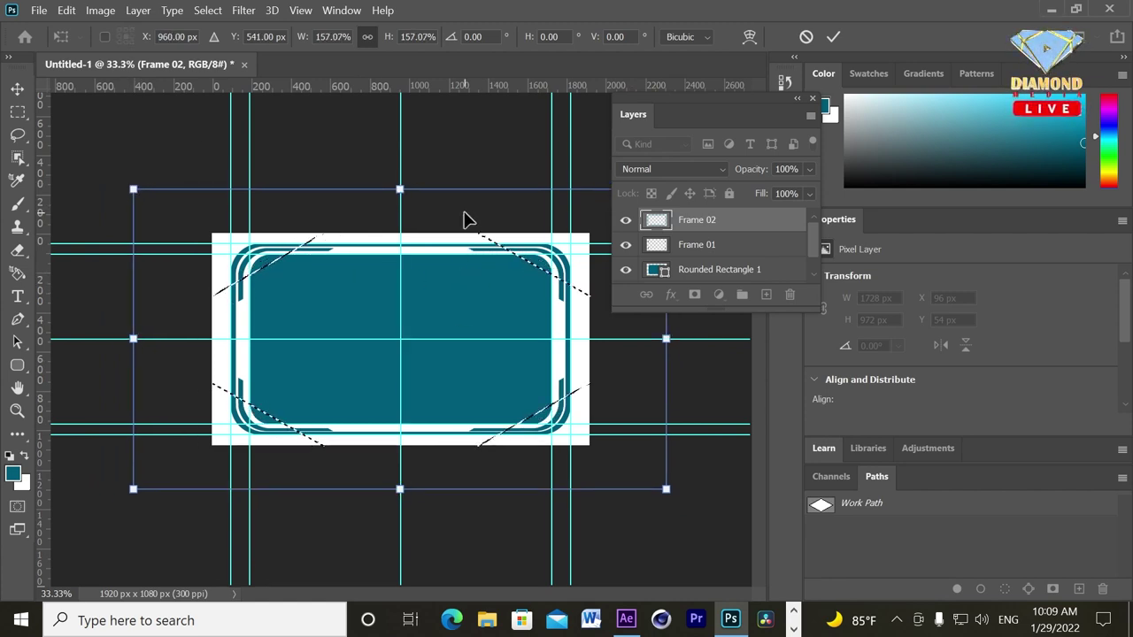
{"action": "key", "text": "p"}
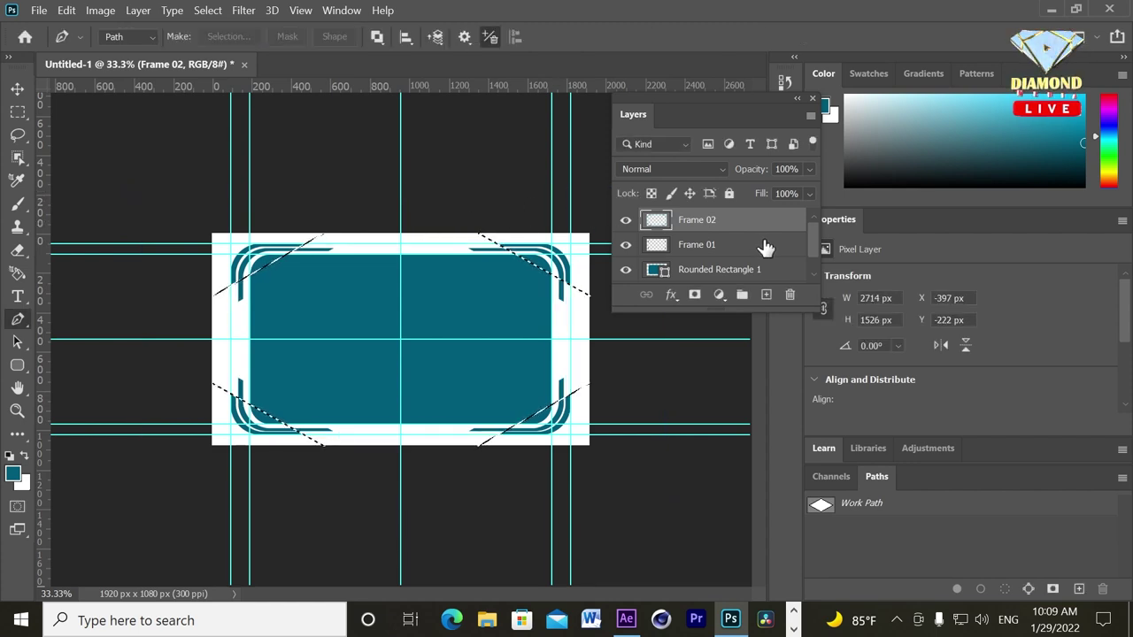
{"action": "key", "text": "ctrl+d"}
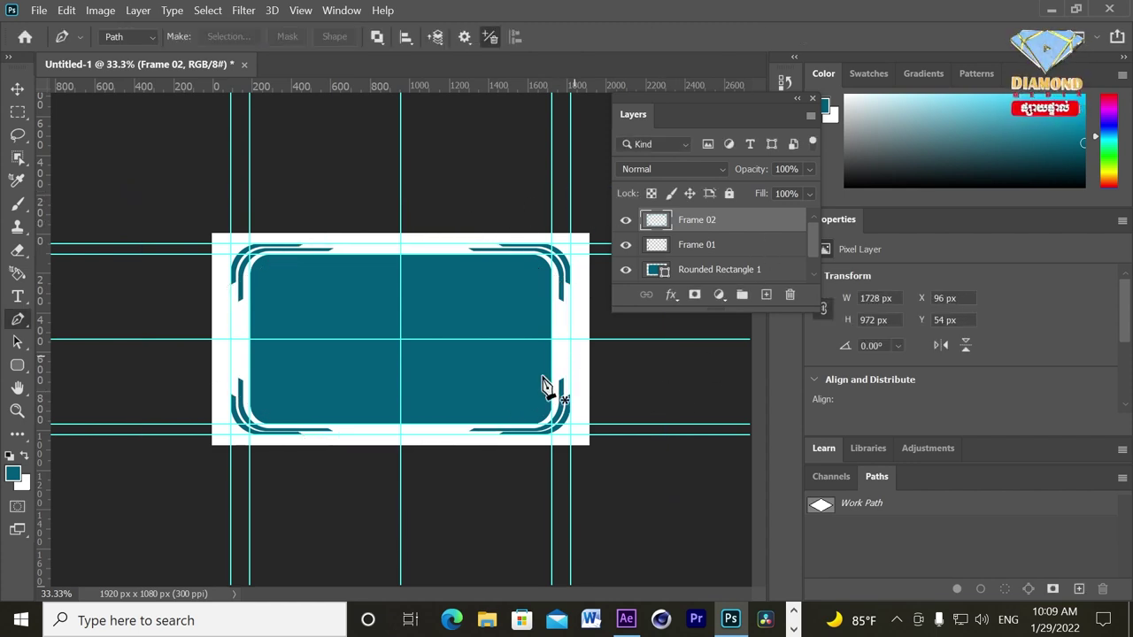
{"action": "left_click", "coordinate": [723, 273]}
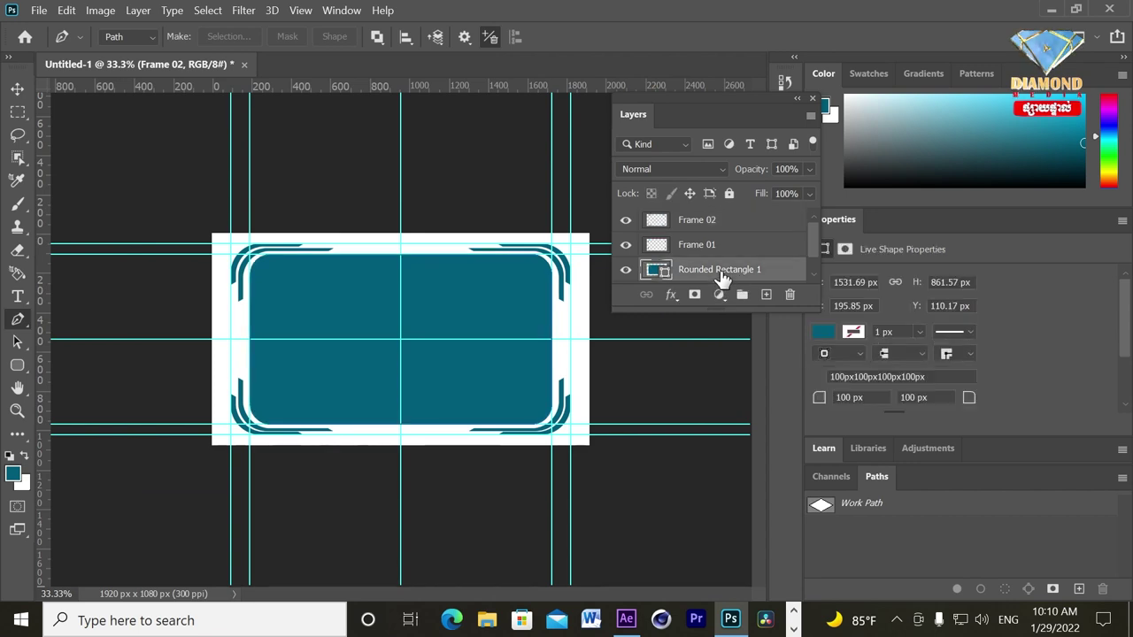
Fill a new Layer 1 with the teal rounded-rectangle selection and move it down the Layers panel
{"action": "key", "text": "ctrl+Return"}
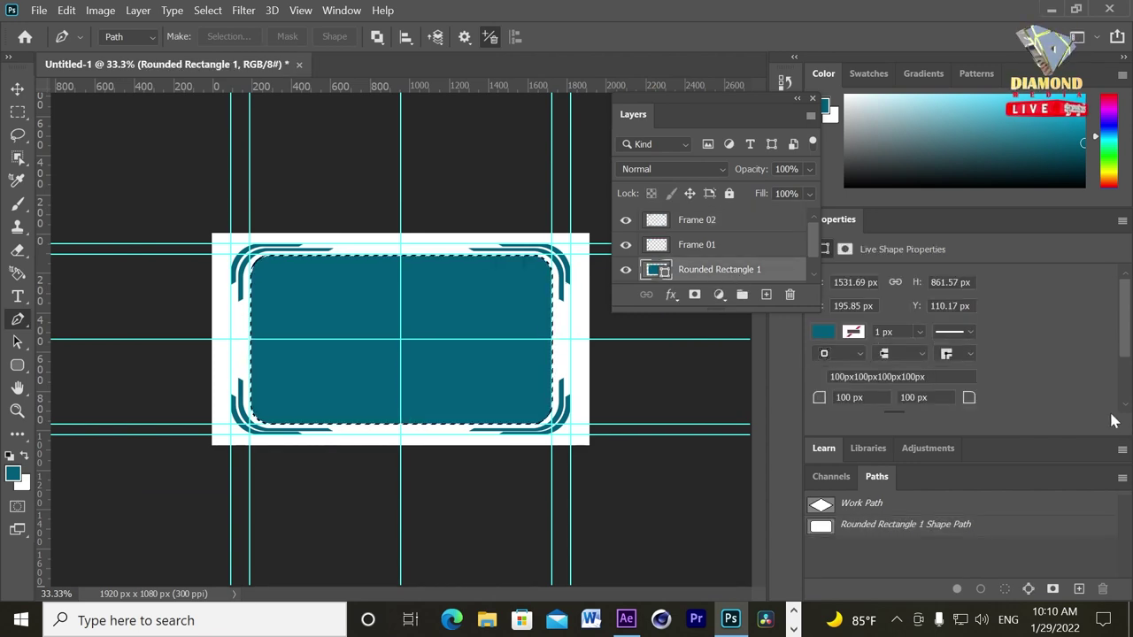
{"action": "left_click", "coordinate": [767, 294]}
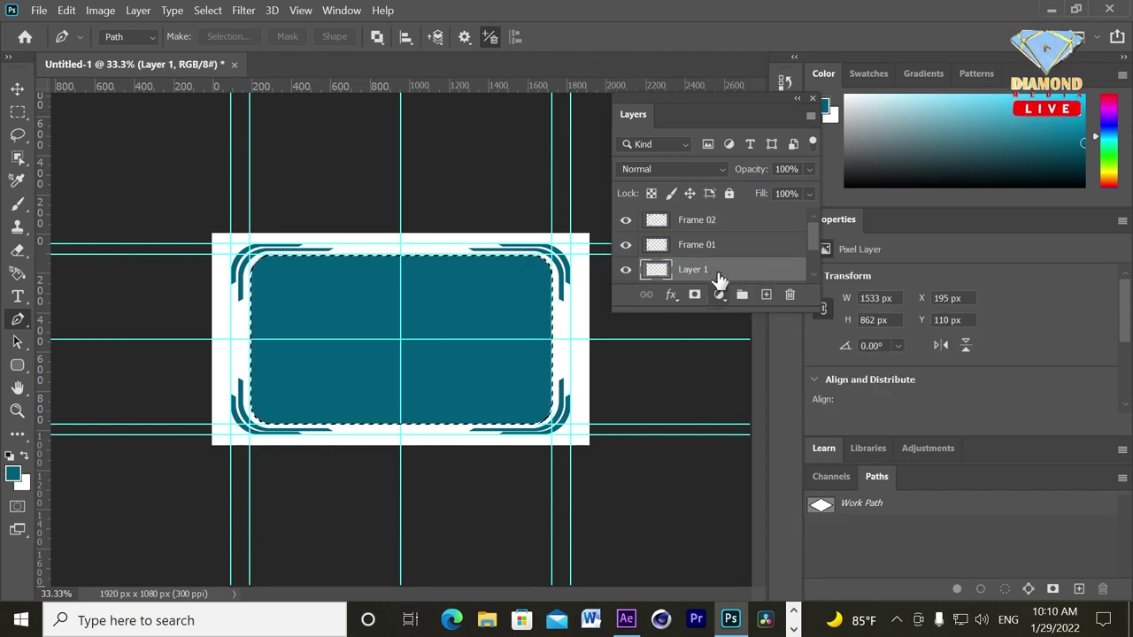
{"action": "key", "text": "alt+BackSpace"}
{"action": "key", "text": "ctrl+d"}
{"action": "scroll", "coordinate": [812, 245], "scroll_direction": "down", "scroll_amount": 1}
{"action": "left_click_drag", "start_coordinate": [728, 252], "coordinate": [788, 295]}
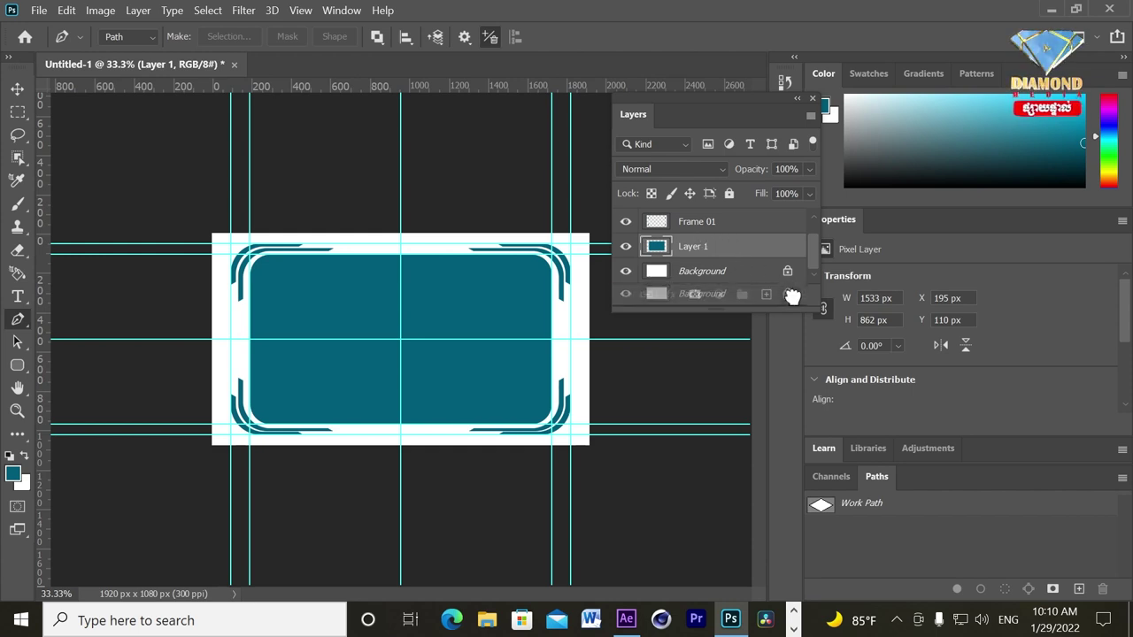
{"action": "left_click", "coordinate": [39, 10]}
Start Save As on this computer and browse to DATA (E:) > Logo Bumper with After Effect
{"action": "left_click", "coordinate": [73, 221]}
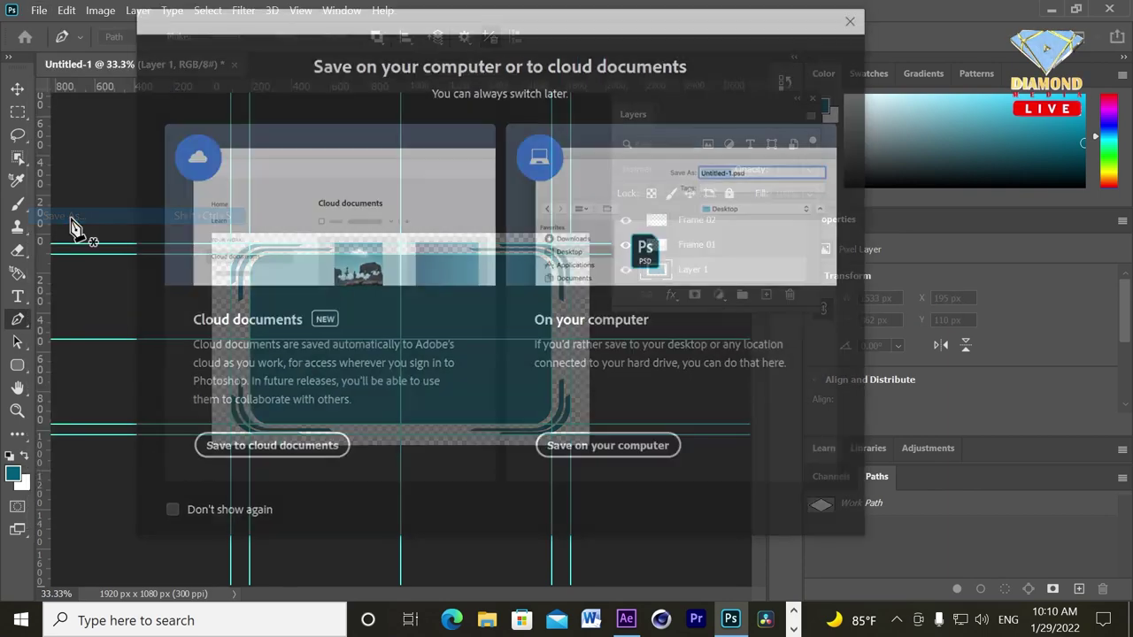
{"action": "left_click", "coordinate": [620, 447]}
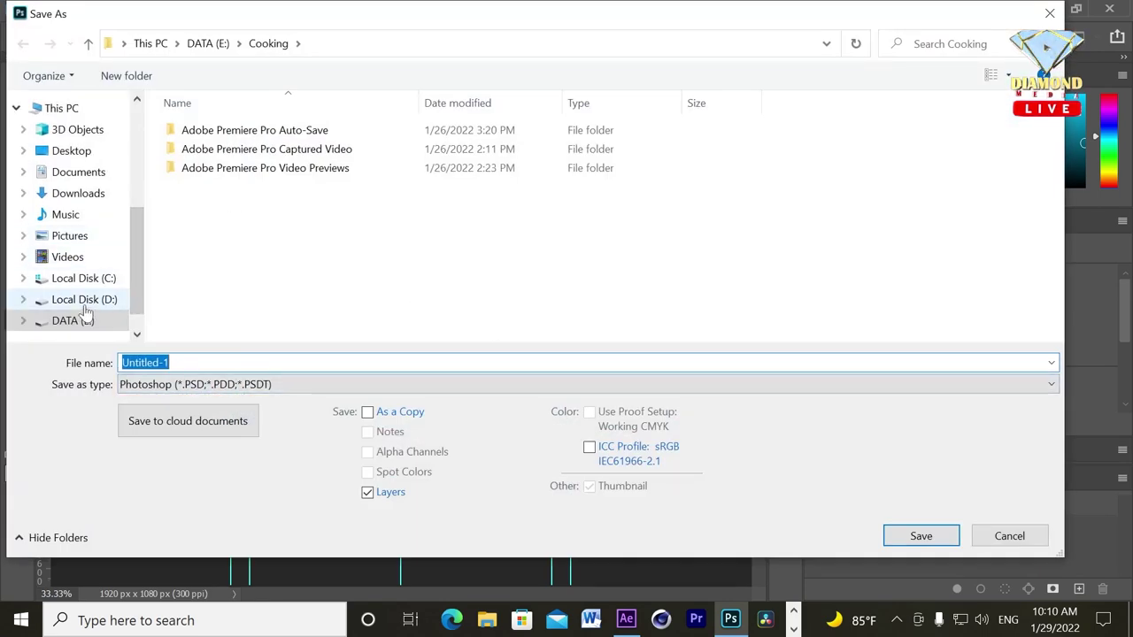
{"action": "left_click", "coordinate": [74, 320]}
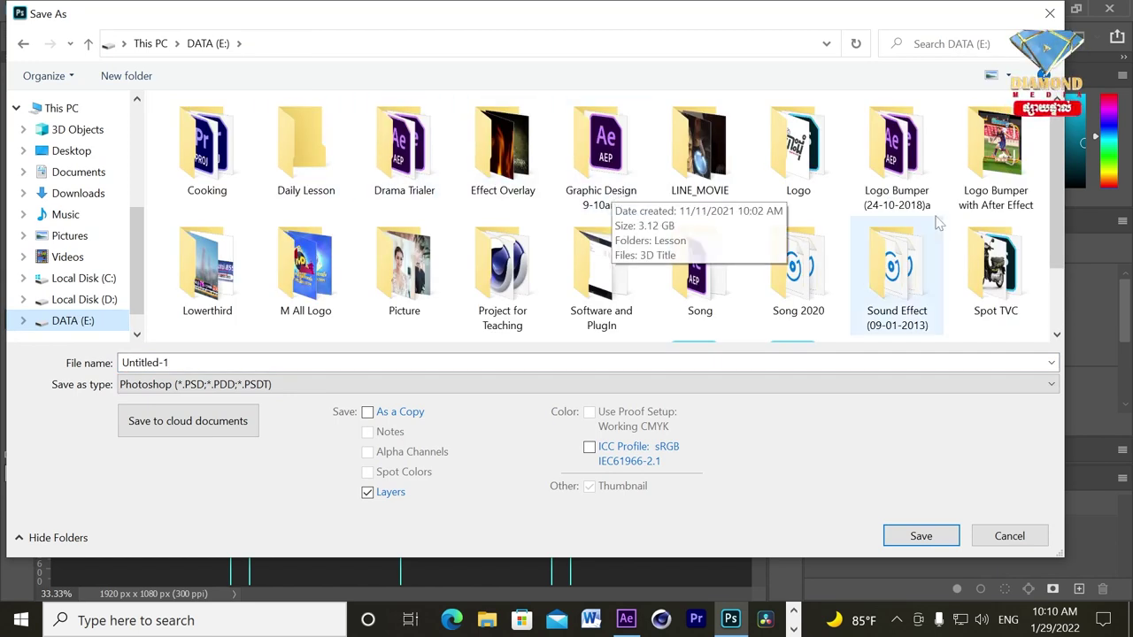
{"action": "double_click", "coordinate": [976, 179]}
Name the file Frames and save it as a Photoshop document, accepting the compatibility options
{"action": "key", "text": "Tab"}
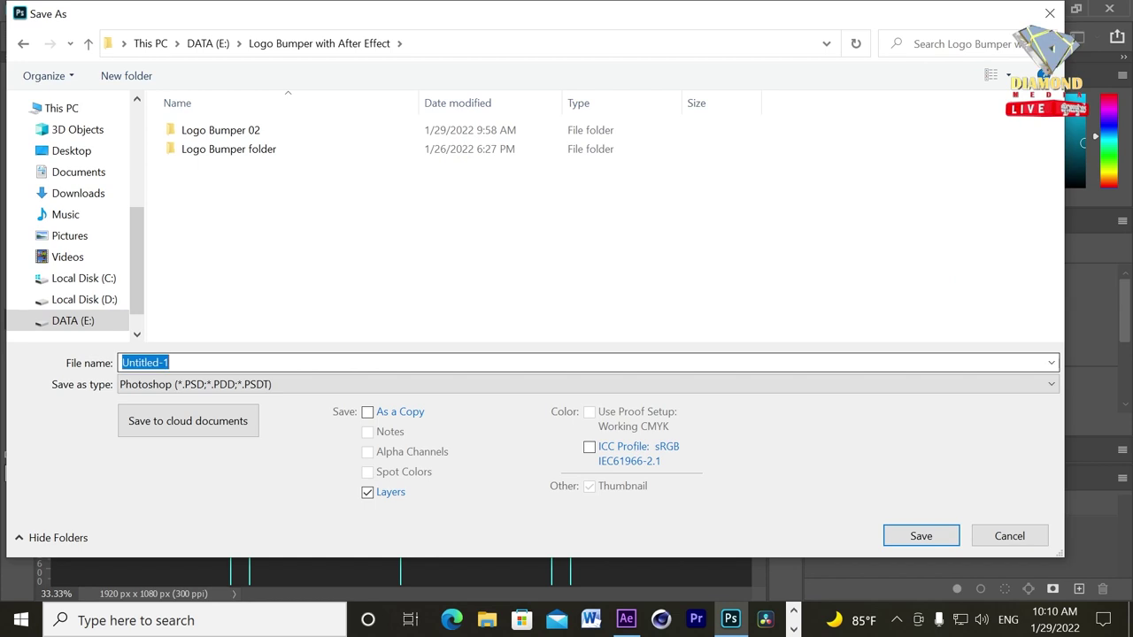
{"action": "type", "text": "FR"}
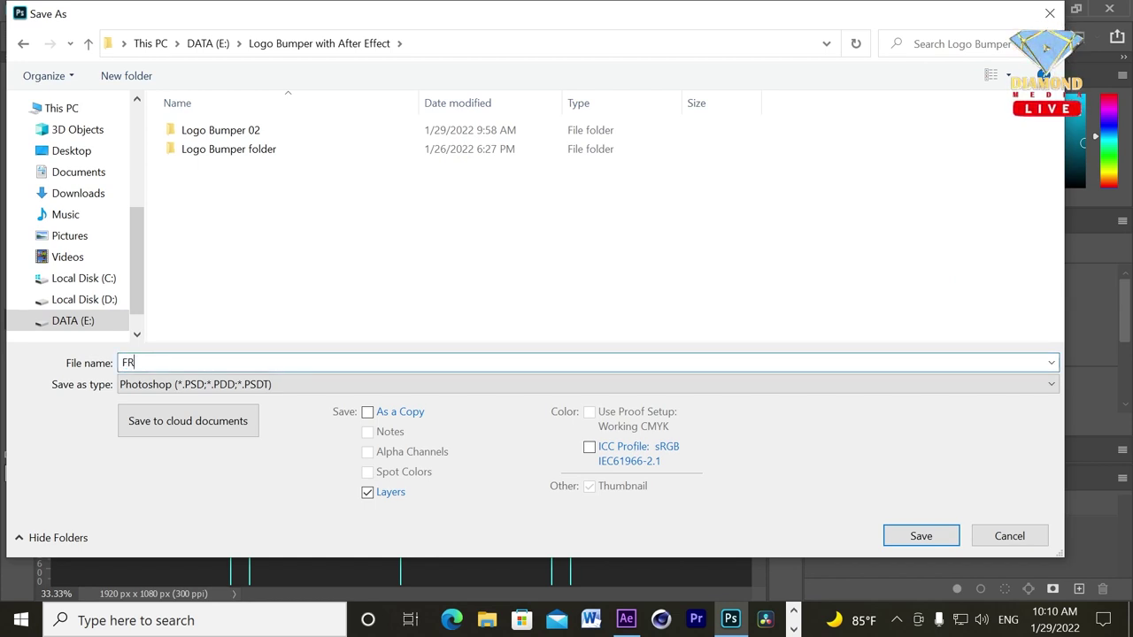
{"action": "key", "text": "BackSpace"}
{"action": "type", "text": "mes"}
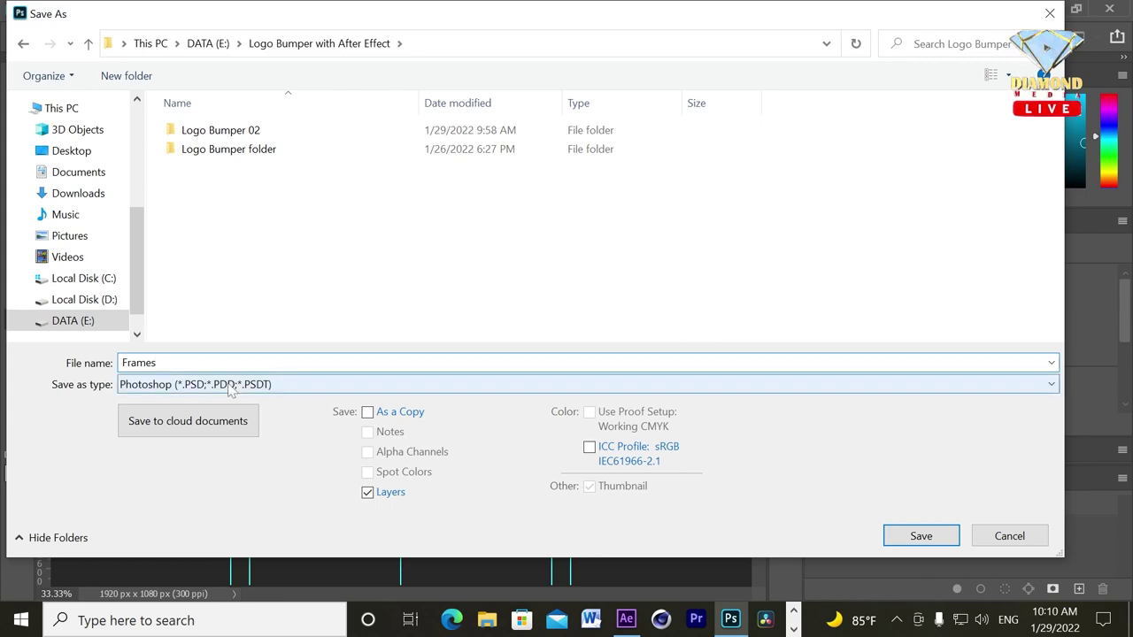
{"action": "left_click", "coordinate": [923, 536]}
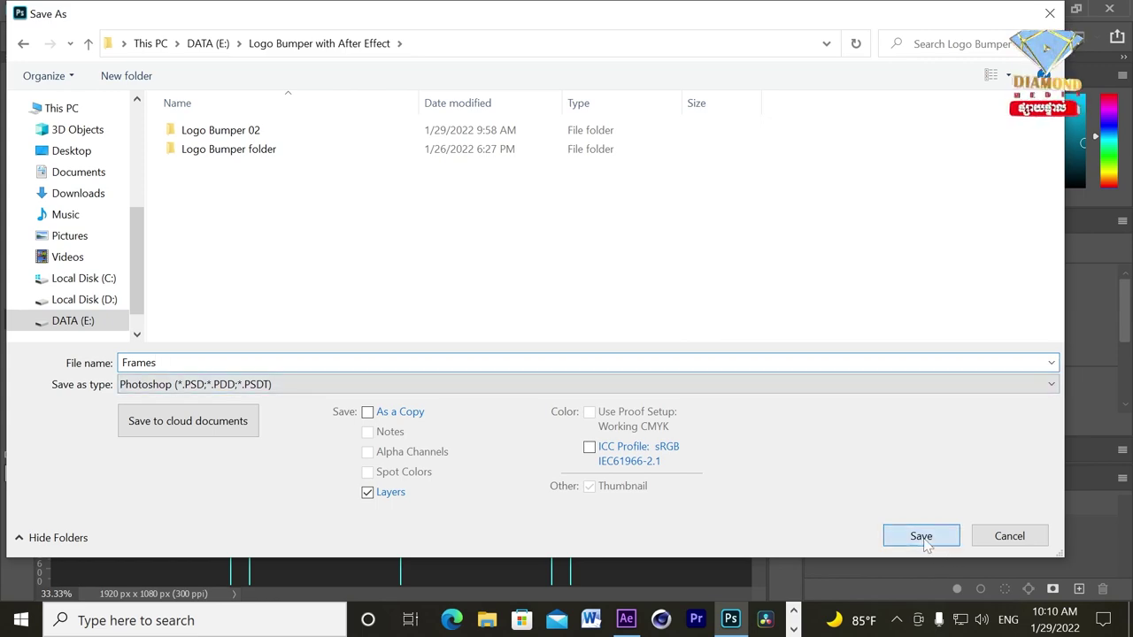
{"action": "left_click", "coordinate": [763, 159]}
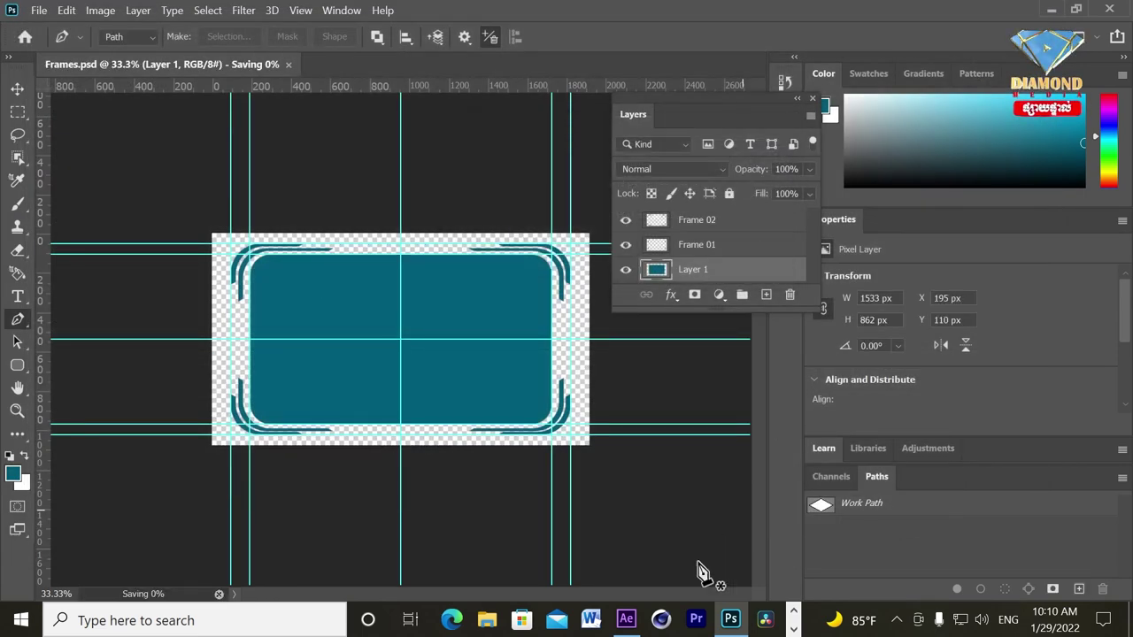
{"action": "left_click", "coordinate": [626, 618]}
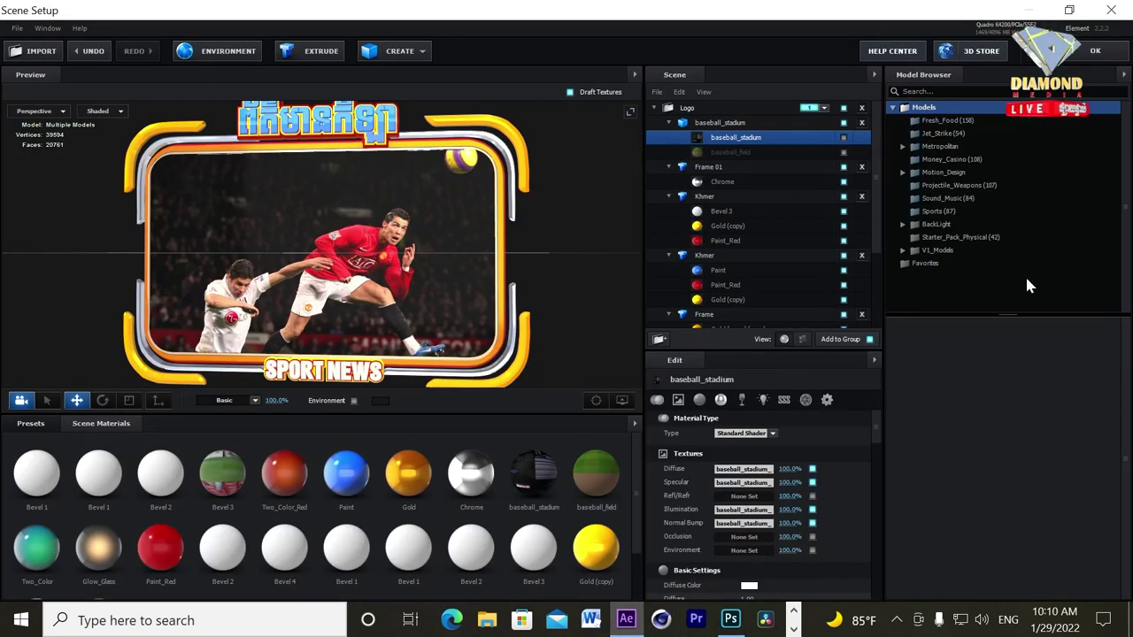
Cancel Element's Scene Setup, then start a new project after saving Logo Bumper 02.aep
{"action": "key", "text": "Escape"}
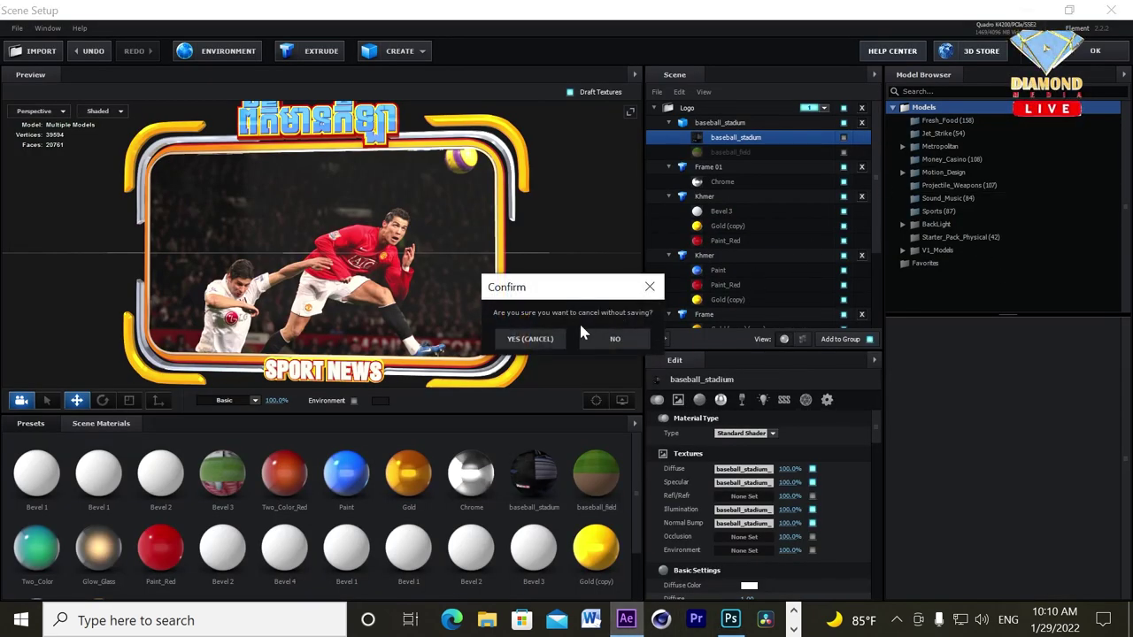
{"action": "left_click", "coordinate": [541, 343]}
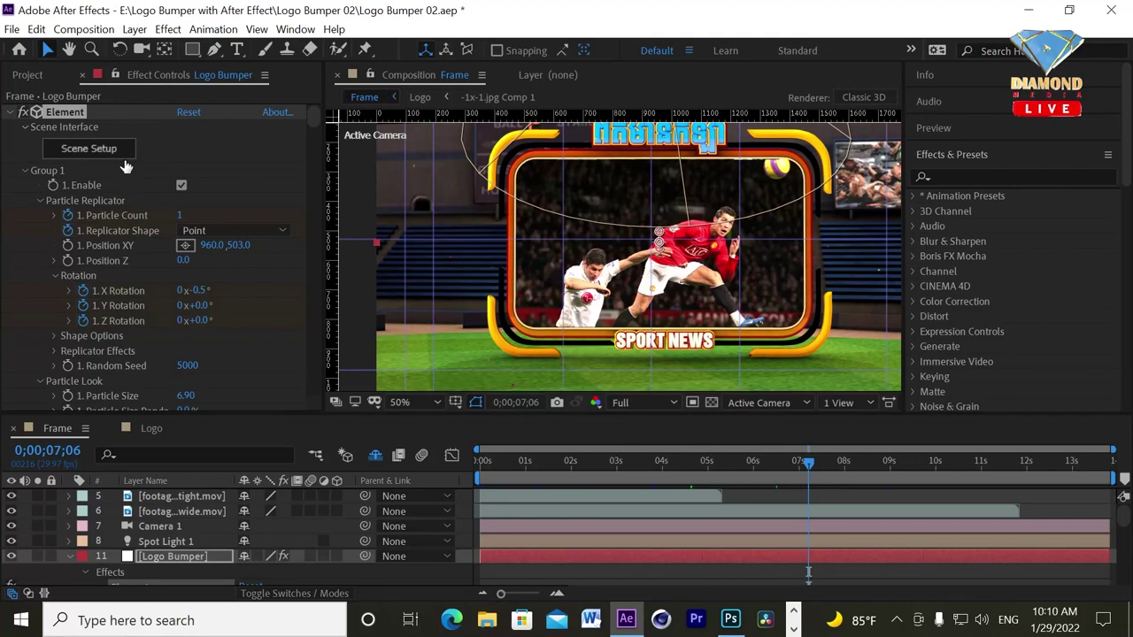
{"action": "left_click", "coordinate": [12, 29]}
{"action": "mouse_move", "coordinate": [25, 51]}
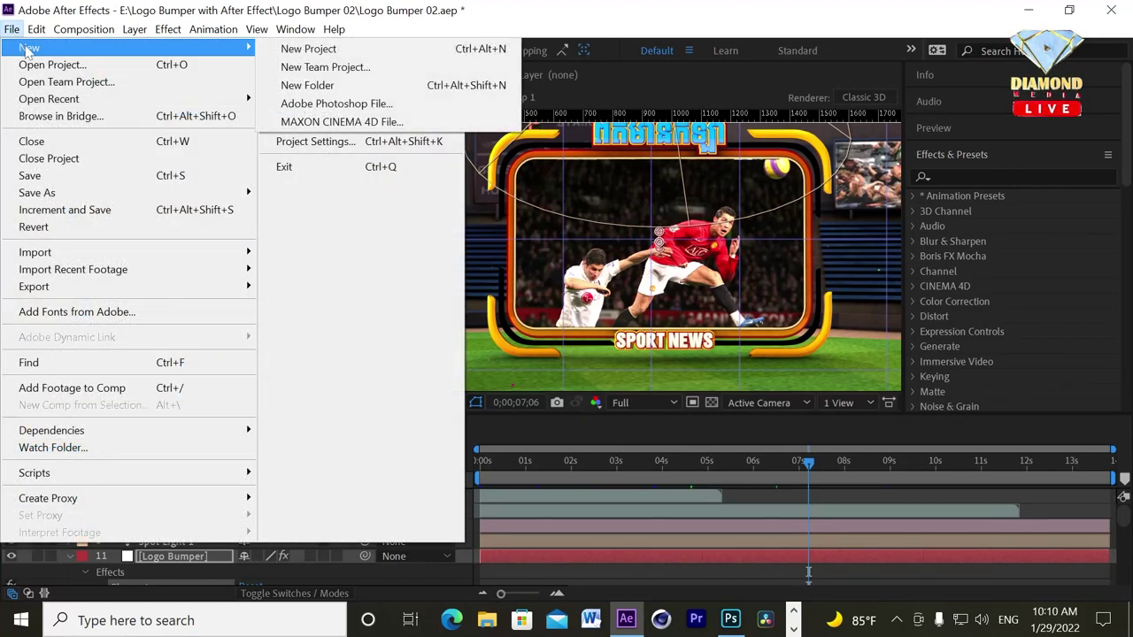
{"action": "left_click", "coordinate": [324, 52]}
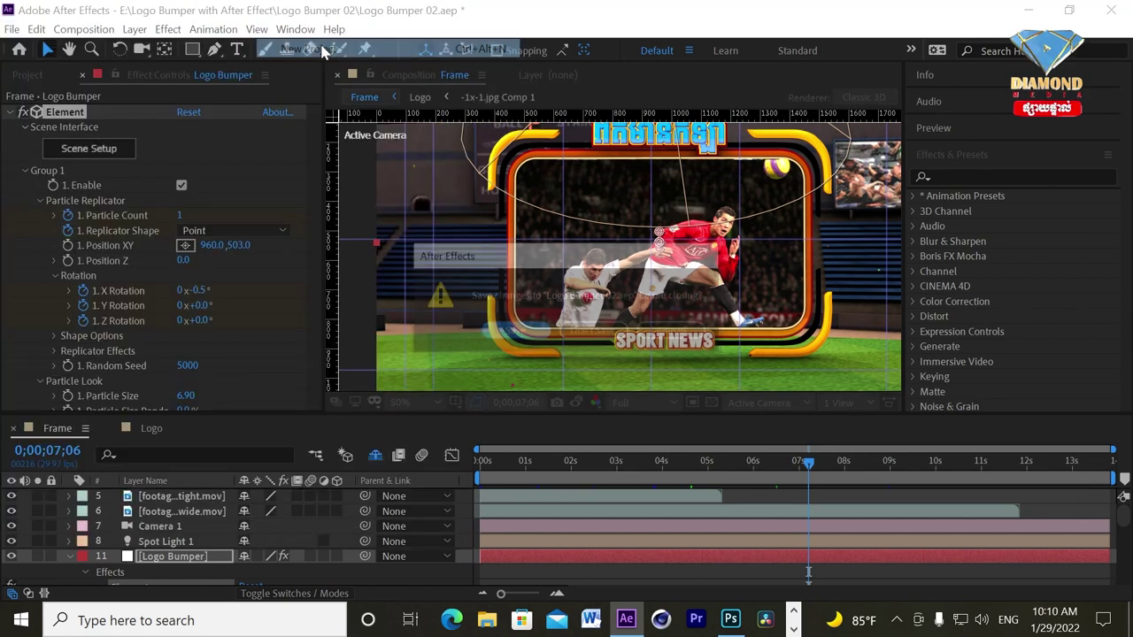
{"action": "left_click", "coordinate": [514, 332]}
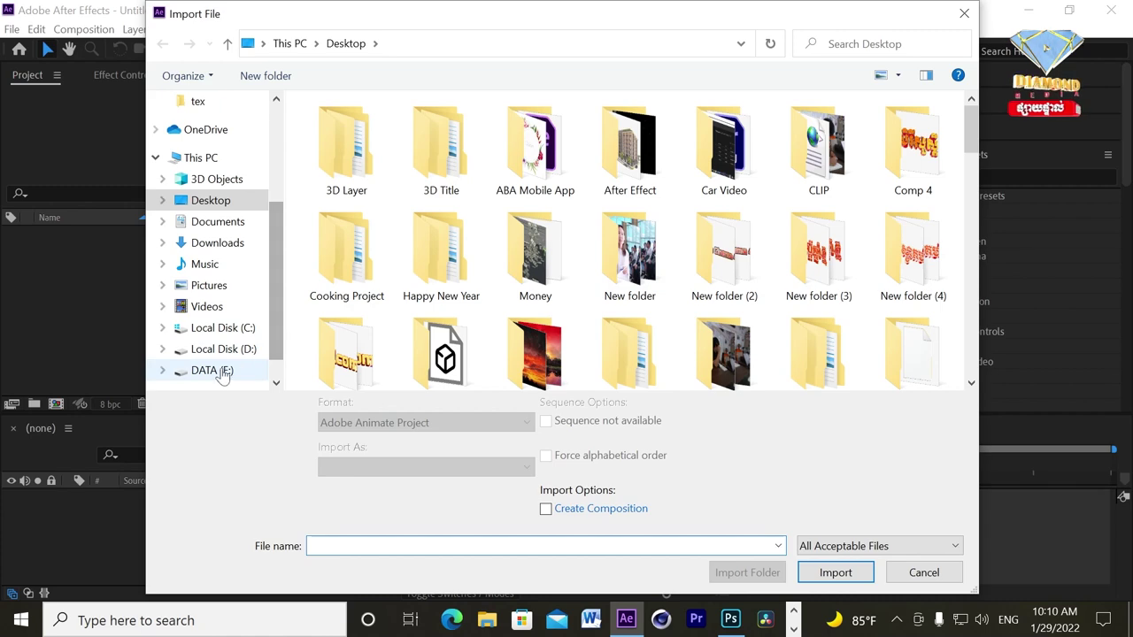
Import Frames.psd from DATA (E:) > Logo Bumper with After Effect with Import Kind set to Composition
{"action": "left_click", "coordinate": [213, 370]}
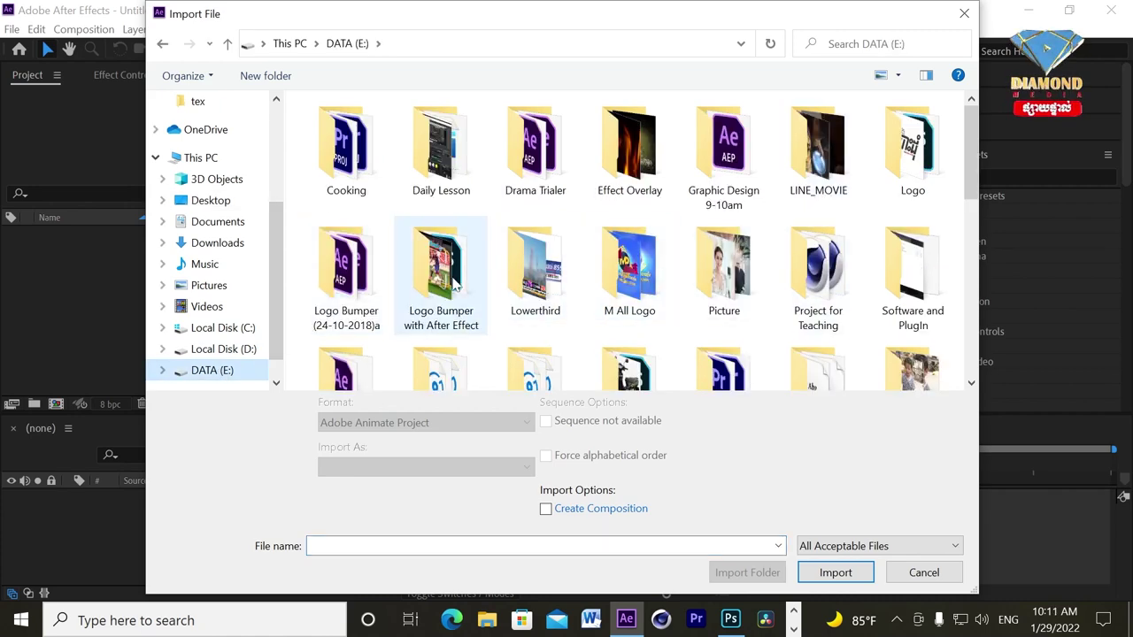
{"action": "double_click", "coordinate": [456, 282]}
{"action": "left_click", "coordinate": [336, 170]}
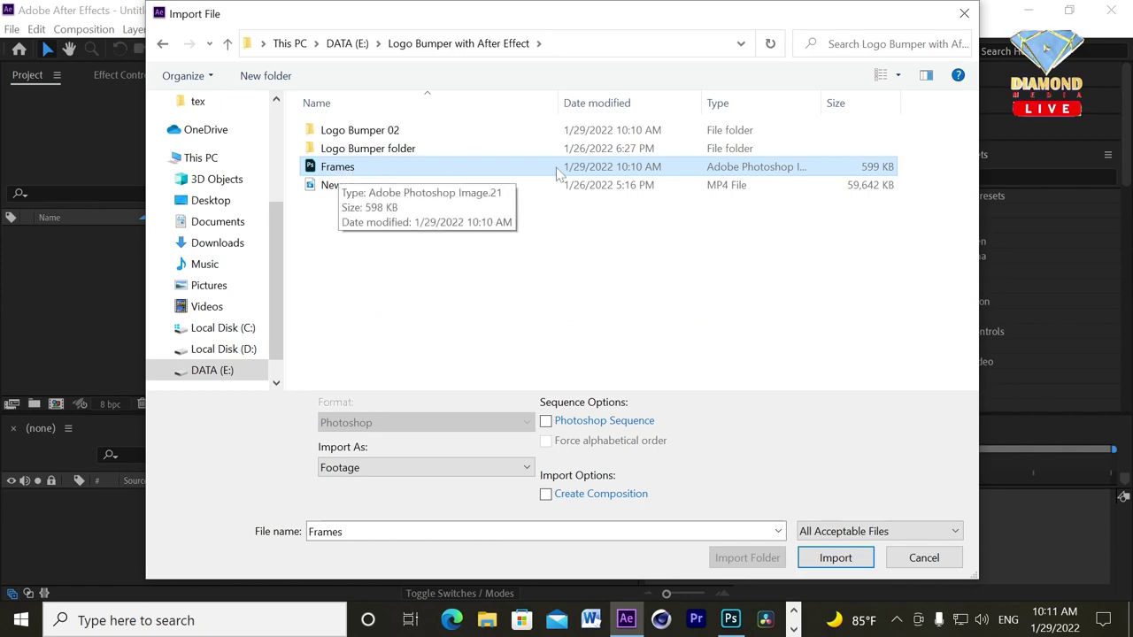
{"action": "left_click", "coordinate": [835, 557]}
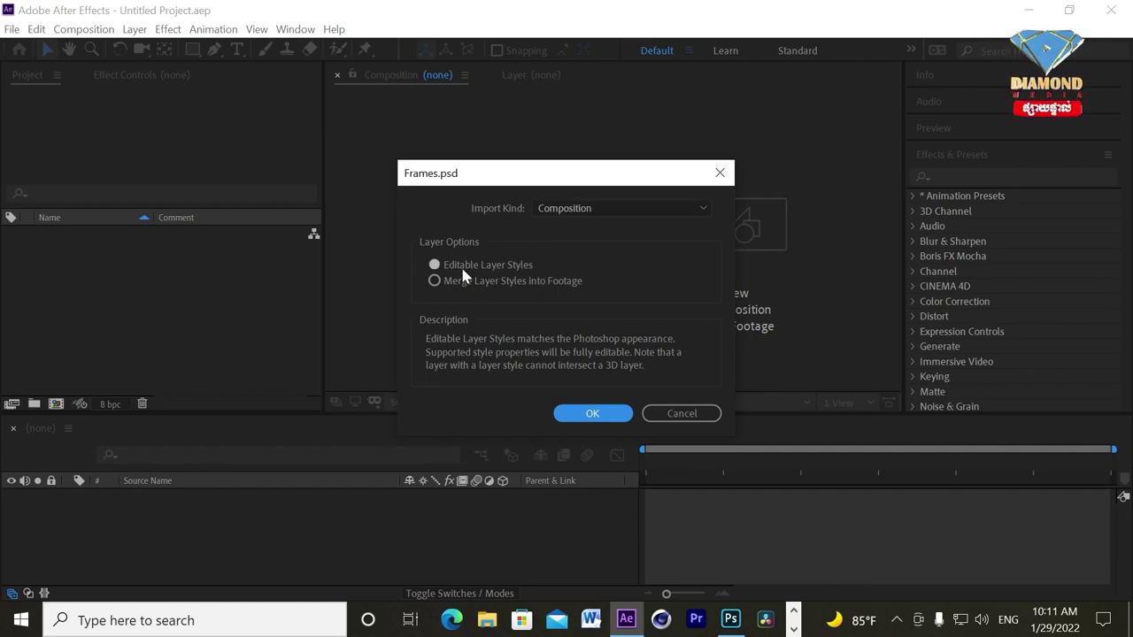
{"action": "left_click", "coordinate": [559, 211]}
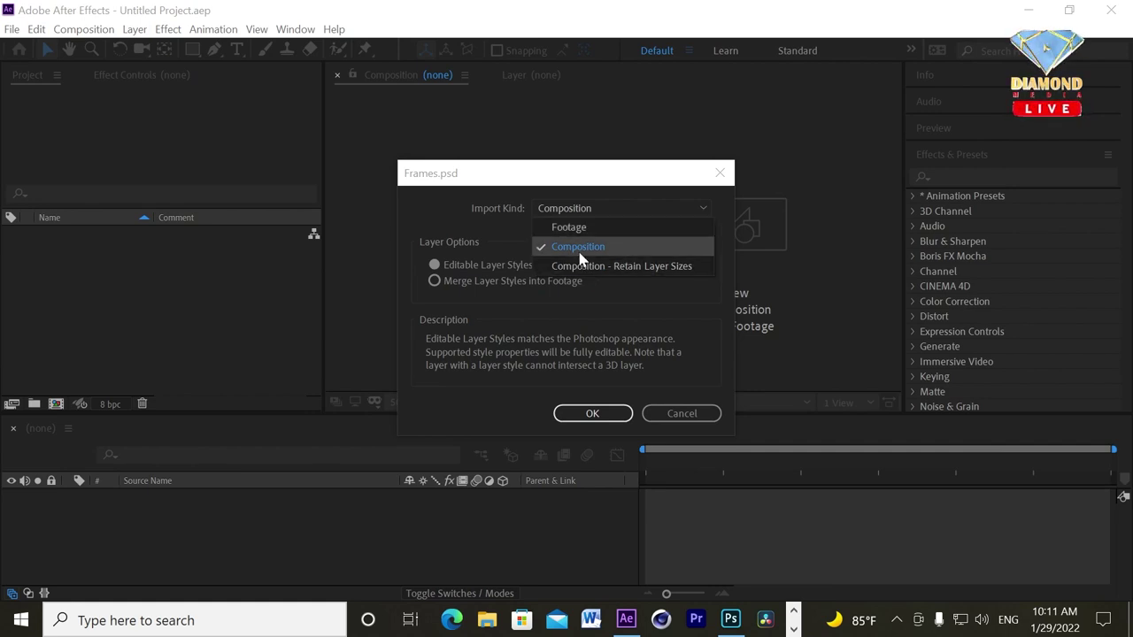
{"action": "left_click", "coordinate": [579, 254]}
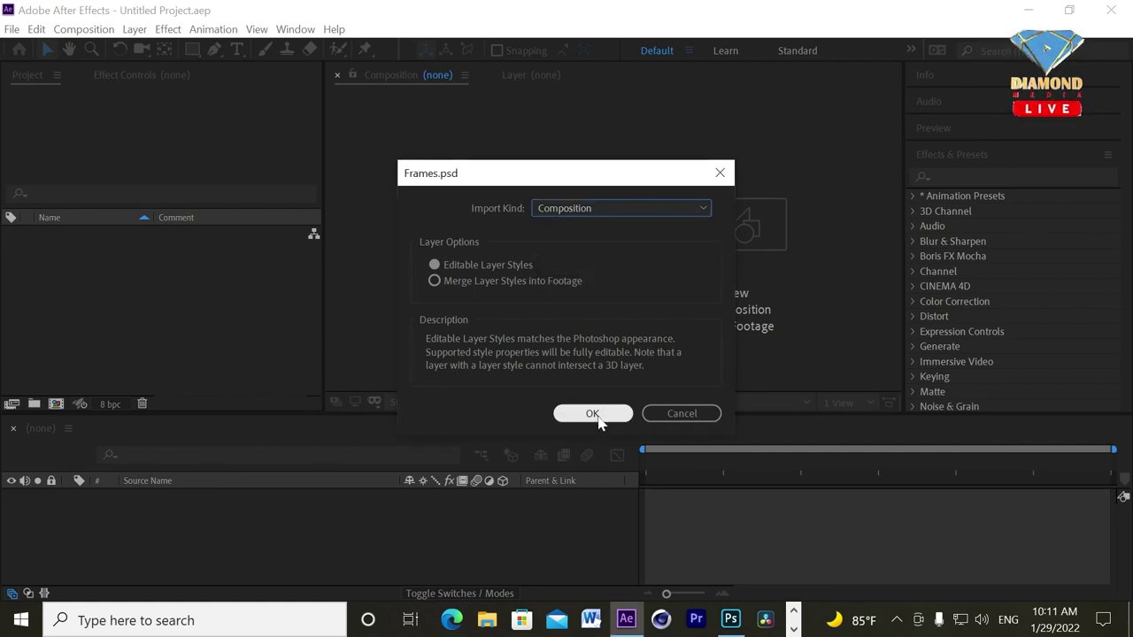
{"action": "left_click", "coordinate": [595, 416]}
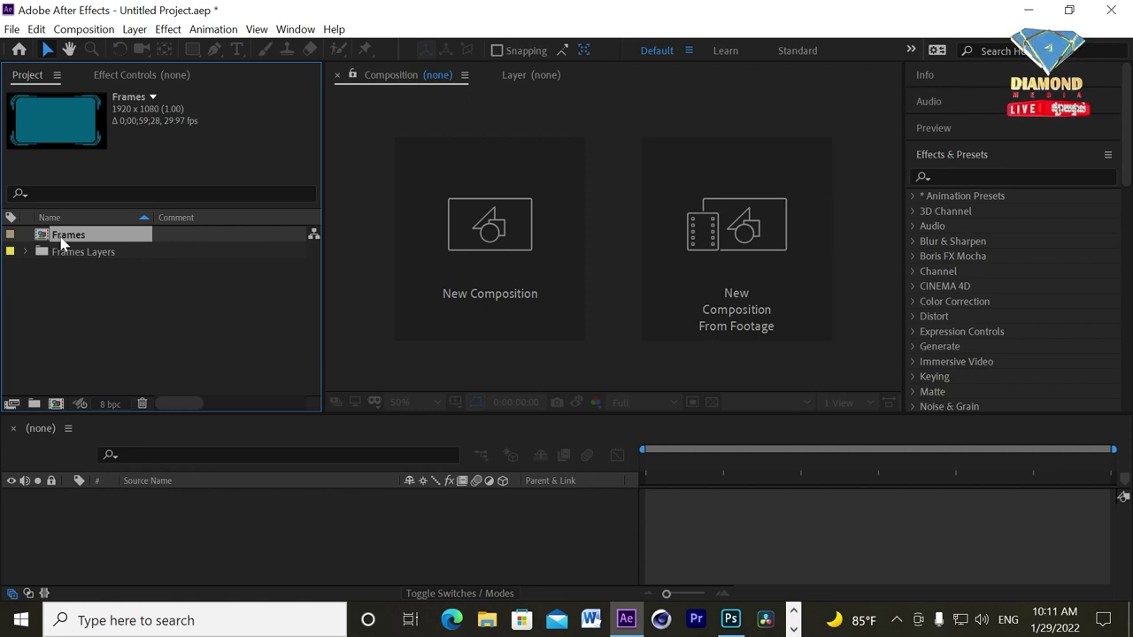
Open the Frames composition, scrub the timeline and check its settings without changes
{"action": "double_click", "coordinate": [62, 238]}
{"action": "left_click_drag", "start_coordinate": [726, 462], "coordinate": [687, 462]}
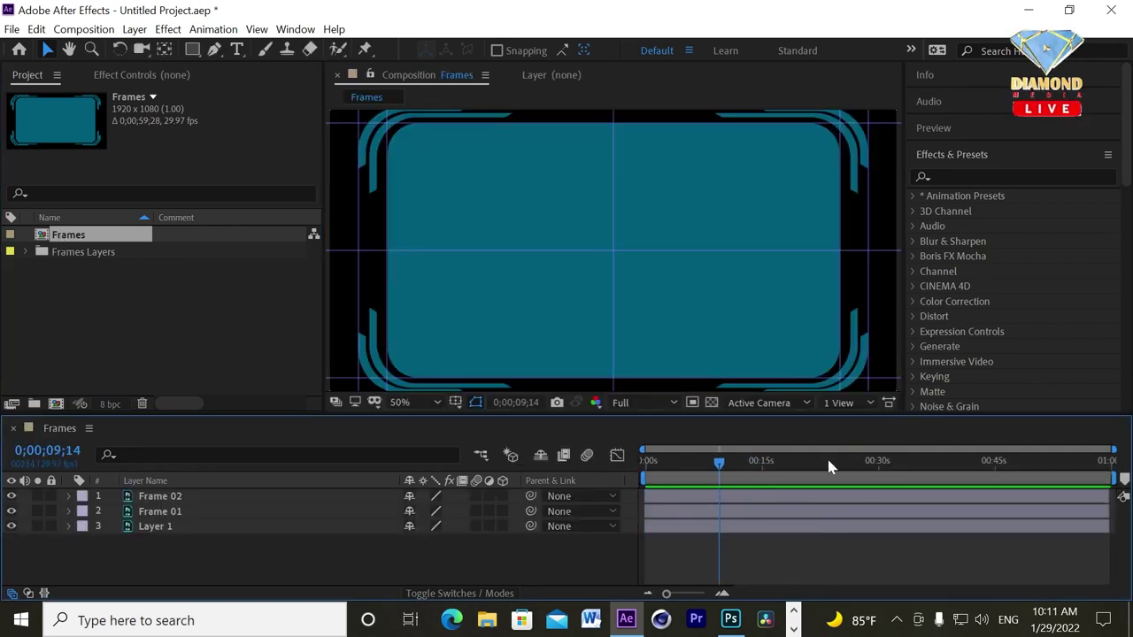
{"action": "left_click_drag", "start_coordinate": [768, 470], "coordinate": [873, 462]}
{"action": "key", "text": "comma"}
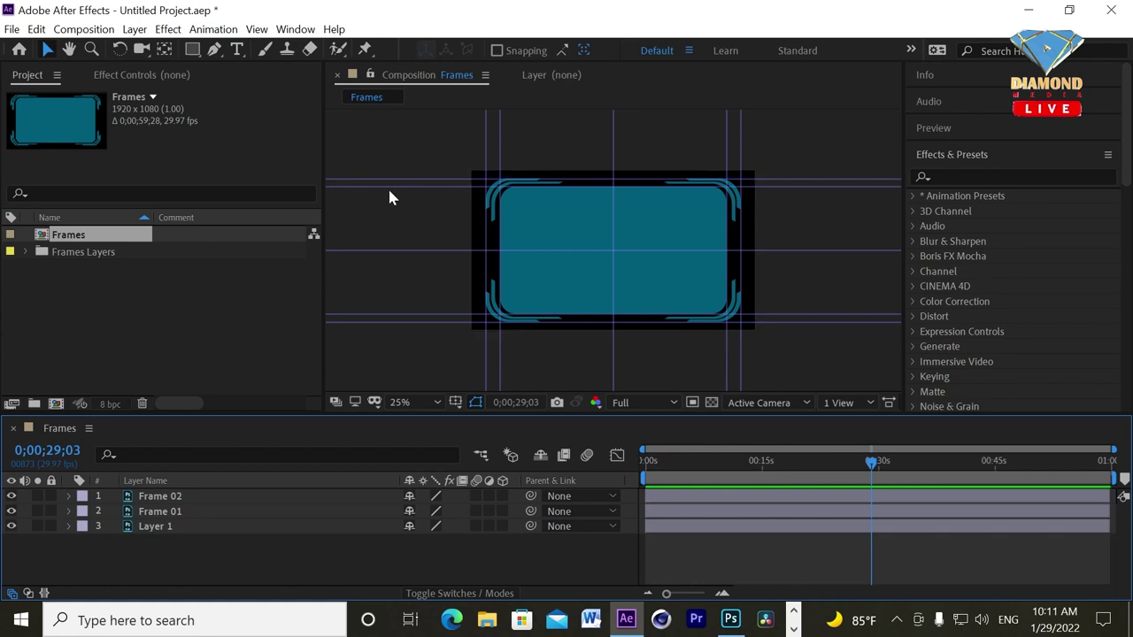
{"action": "left_click", "coordinate": [83, 30]}
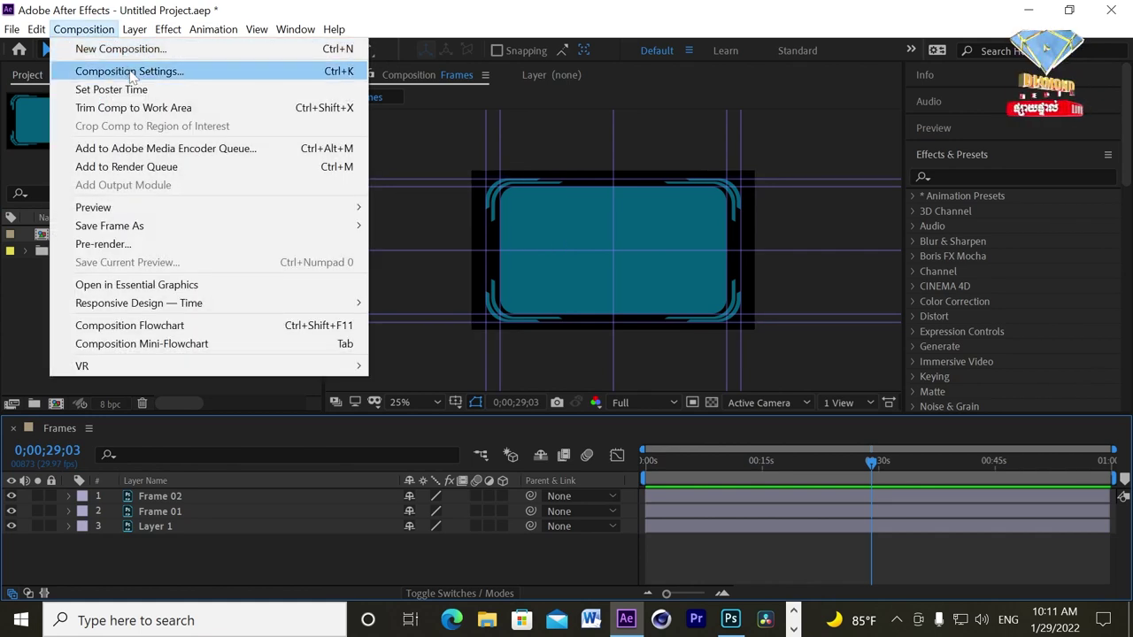
{"action": "left_click", "coordinate": [132, 74]}
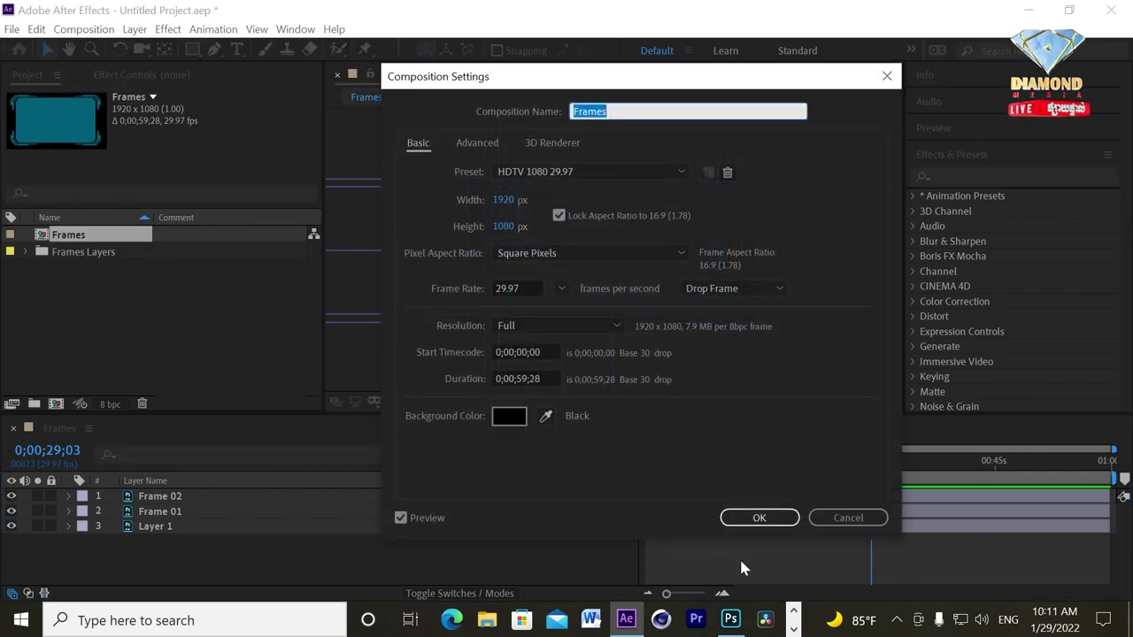
{"action": "left_click", "coordinate": [759, 519]}
{"action": "mouse_move", "coordinate": [773, 467]}
{"action": "left_mouse_down"}
{"action": "mouse_move", "coordinate": [520, 500]}
{"action": "mouse_move", "coordinate": [540, 531]}
{"action": "left_mouse_up"}
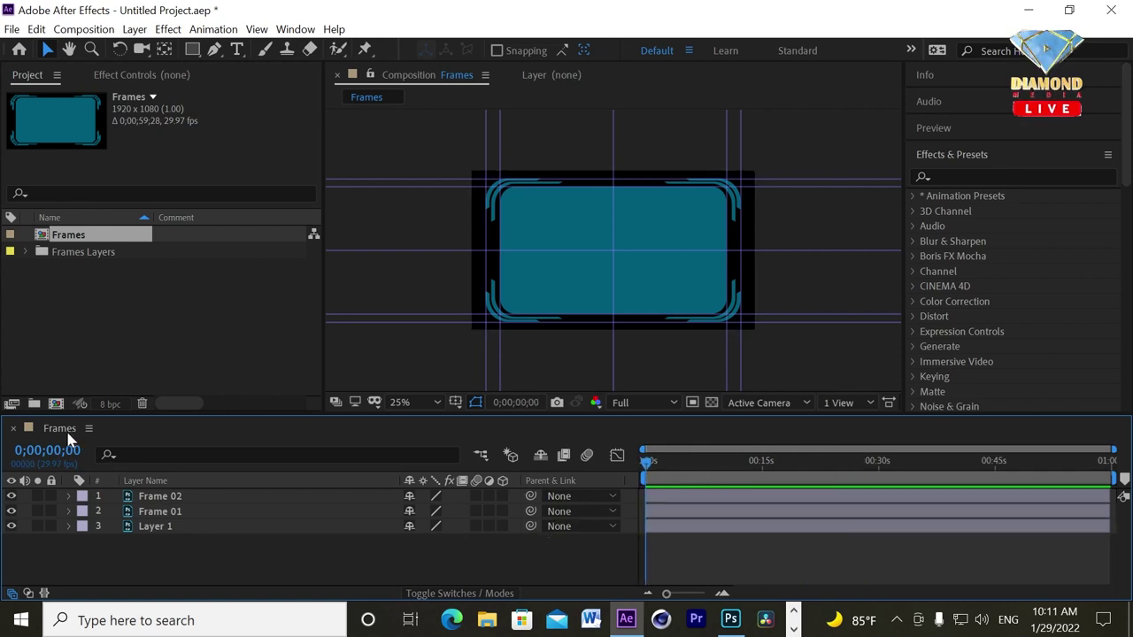
Rename the composition to Logo Bumper in Composition Settings
{"action": "left_click", "coordinate": [105, 30]}
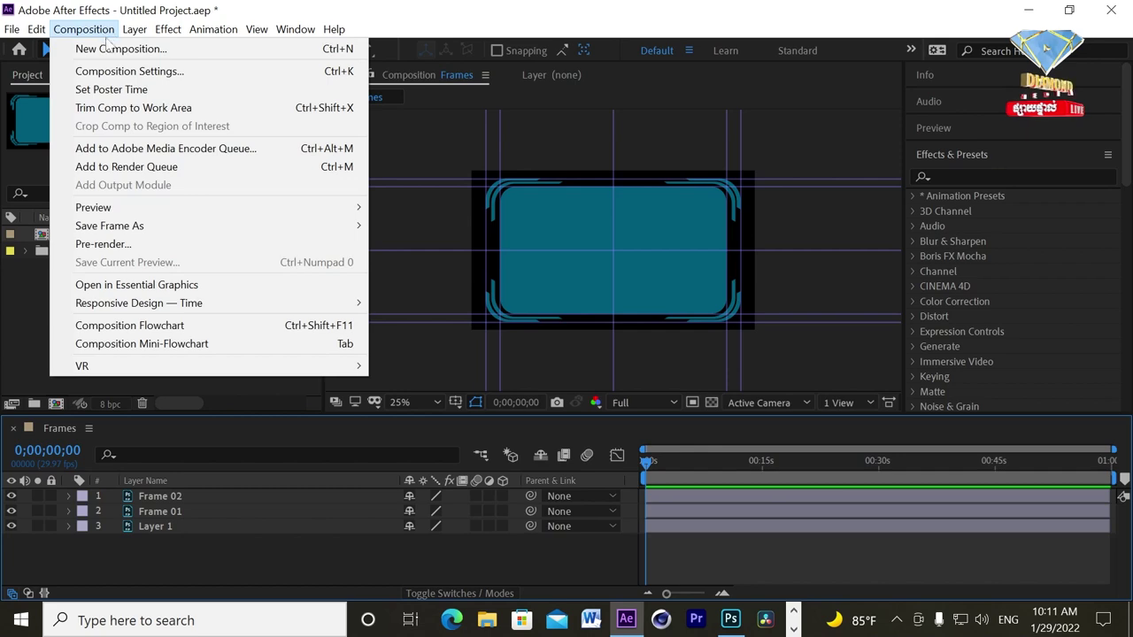
{"action": "left_click", "coordinate": [132, 75]}
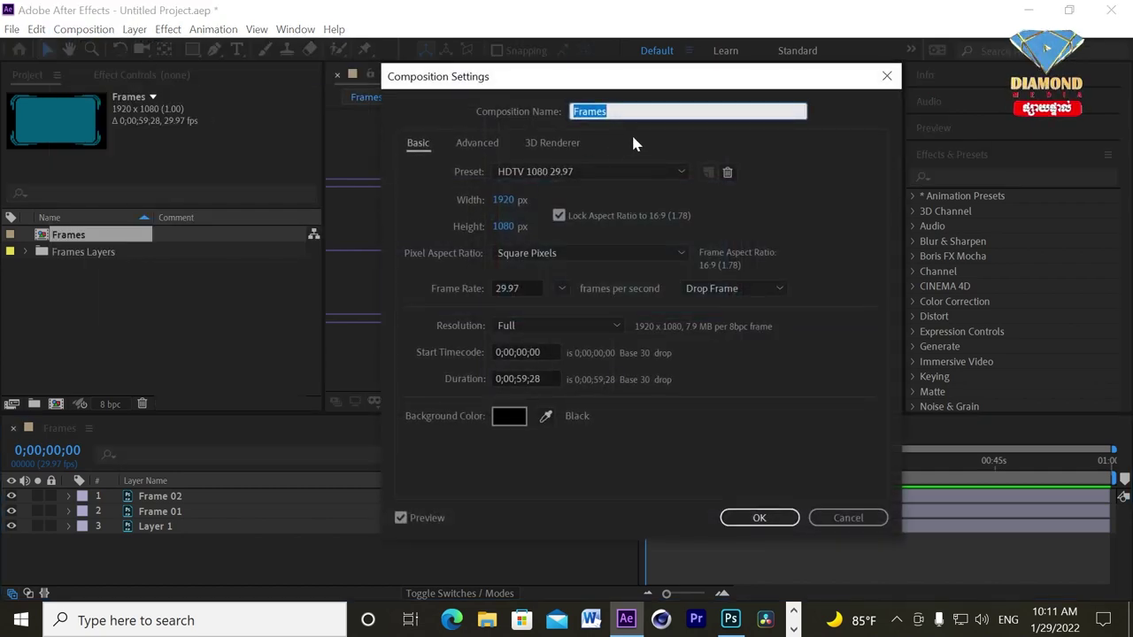
{"action": "type", "text": "Logo Bumper"}
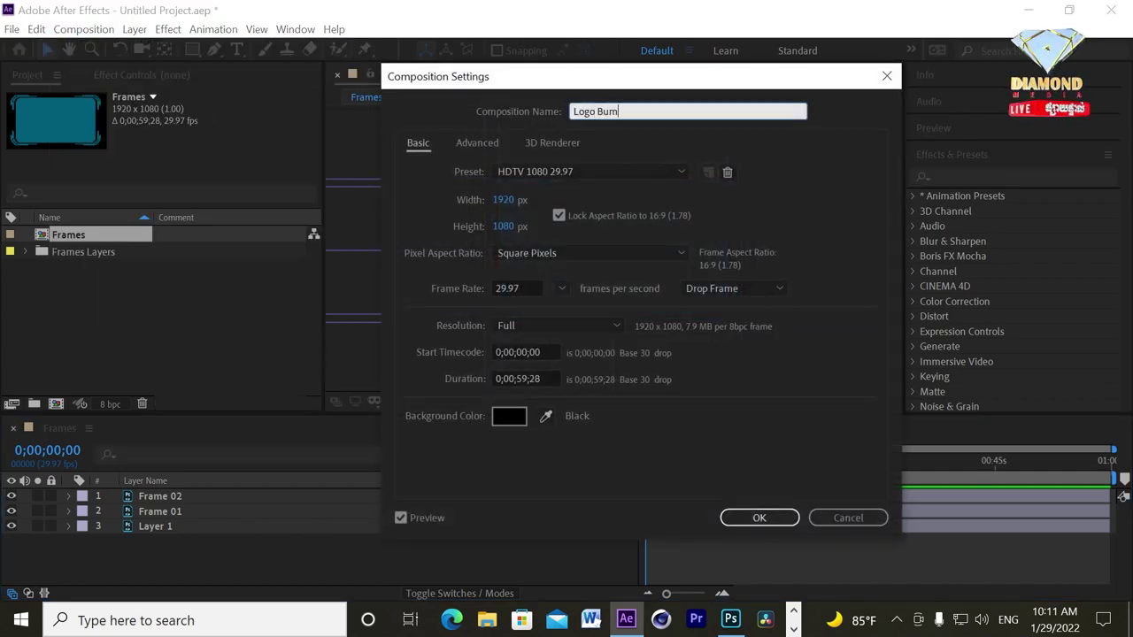
{"action": "left_click", "coordinate": [765, 517]}
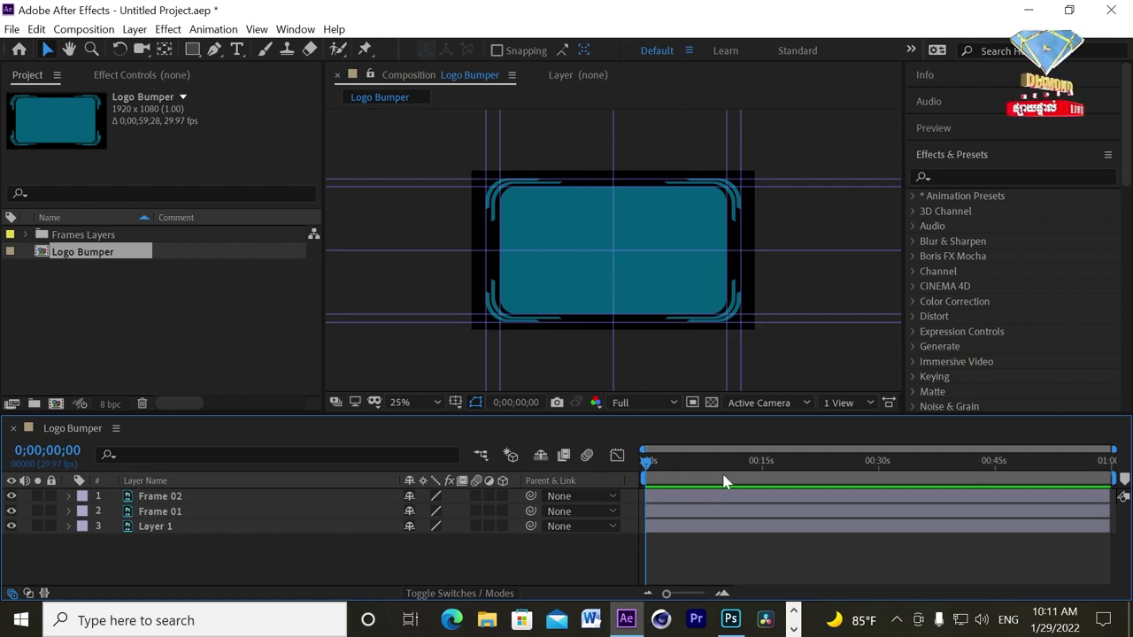
{"action": "left_click", "coordinate": [696, 497]}
Auto-trace the three layers Frame 02, Frame 01 and Layer 1
{"action": "left_click", "coordinate": [676, 529], "text": "shift"}
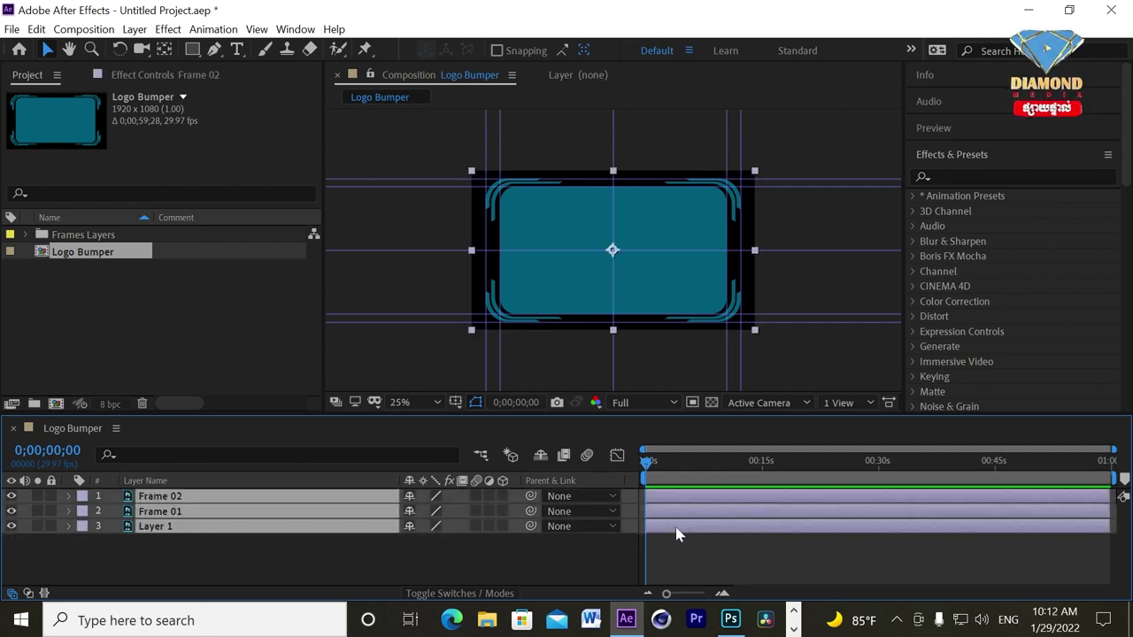
{"action": "left_click", "coordinate": [134, 29]}
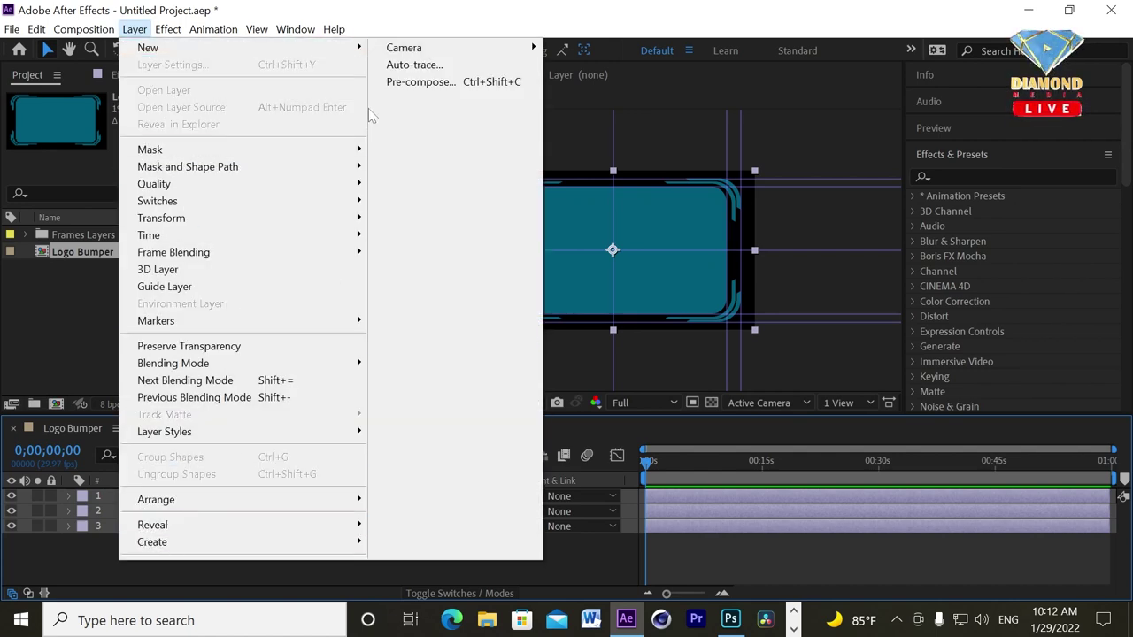
{"action": "left_click", "coordinate": [429, 68]}
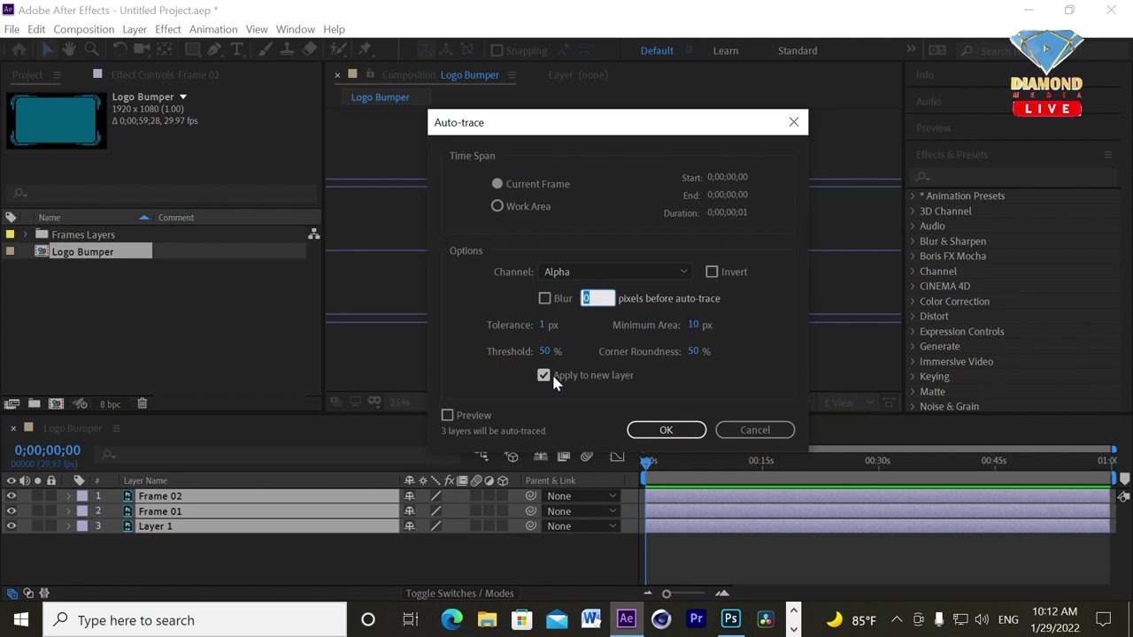
{"action": "left_click", "coordinate": [666, 430]}
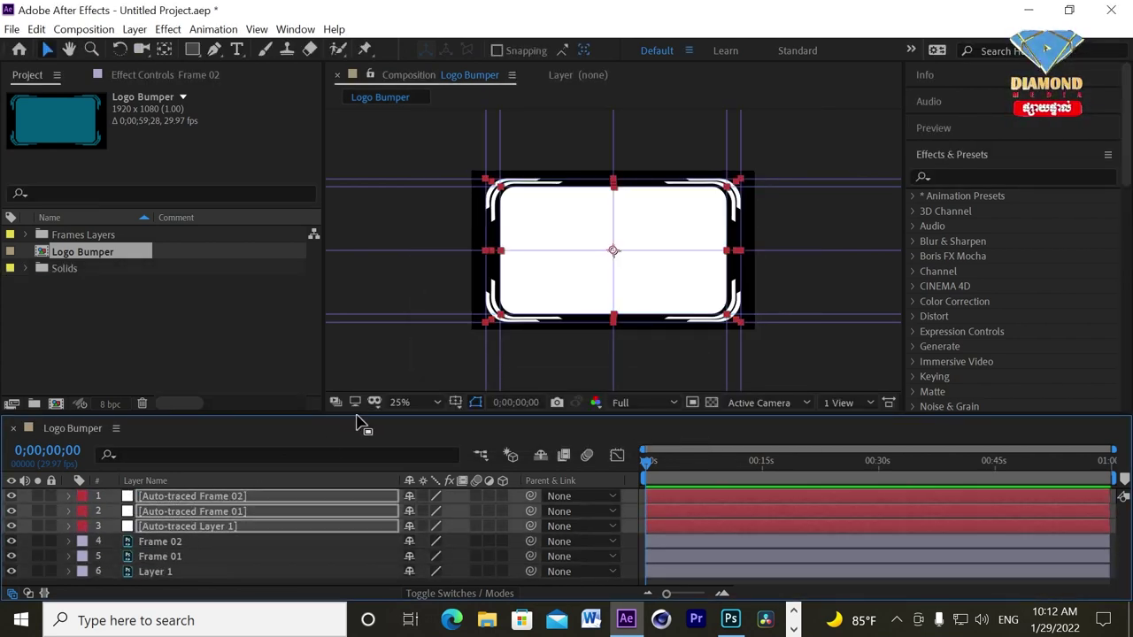
Switch off visibility of all layers, mark them shy and hide them, then enlarge the composition view
{"action": "left_click_drag", "start_coordinate": [358, 414], "coordinate": [356, 337]}
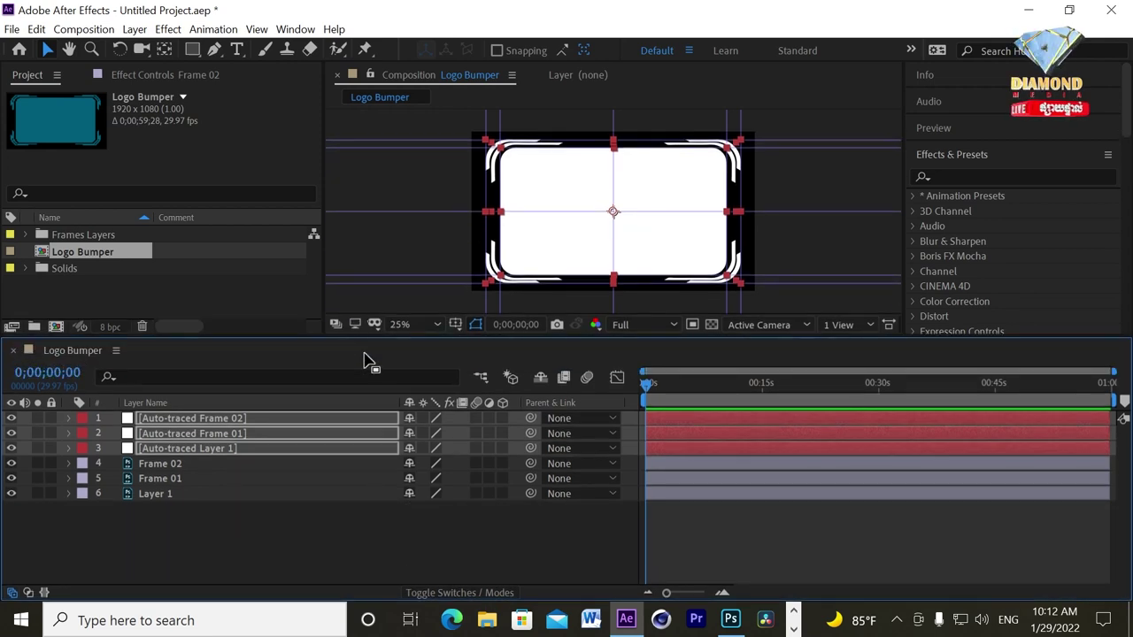
{"action": "left_click_drag", "start_coordinate": [11, 492], "coordinate": [10, 463]}
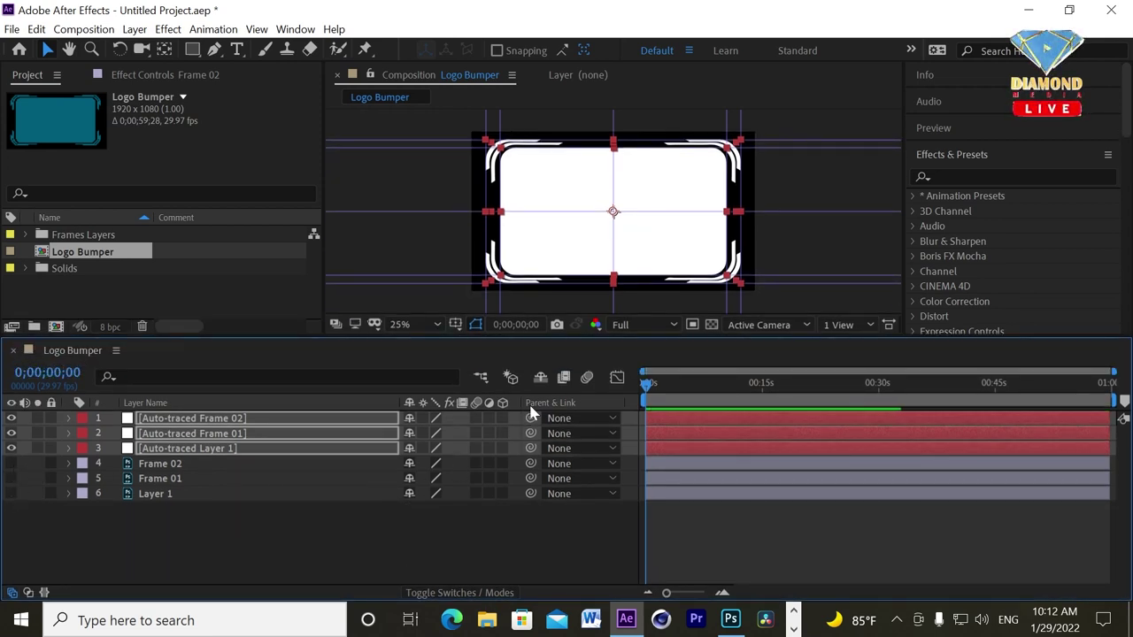
{"action": "left_click_drag", "start_coordinate": [409, 463], "coordinate": [409, 493]}
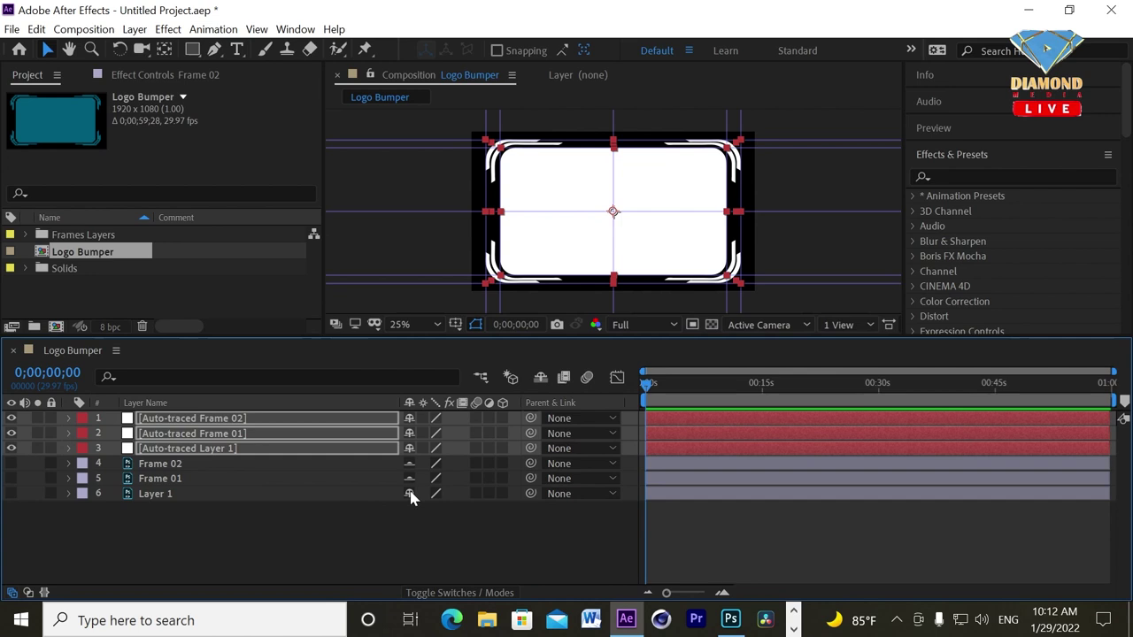
{"action": "left_click", "coordinate": [538, 377]}
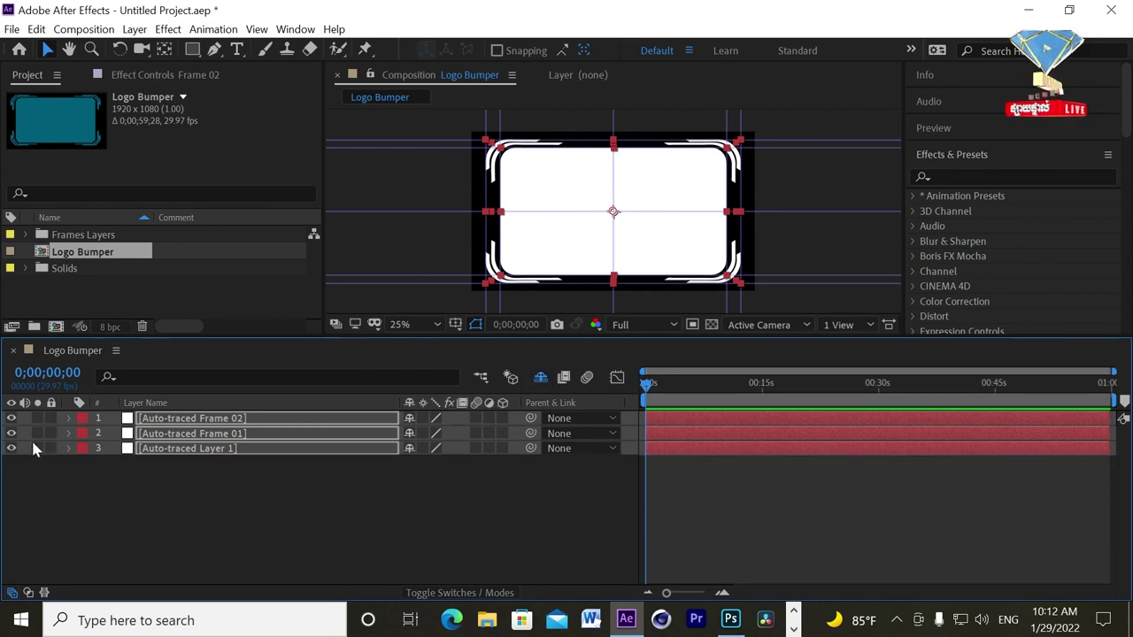
{"action": "left_click_drag", "start_coordinate": [11, 417], "coordinate": [10, 448]}
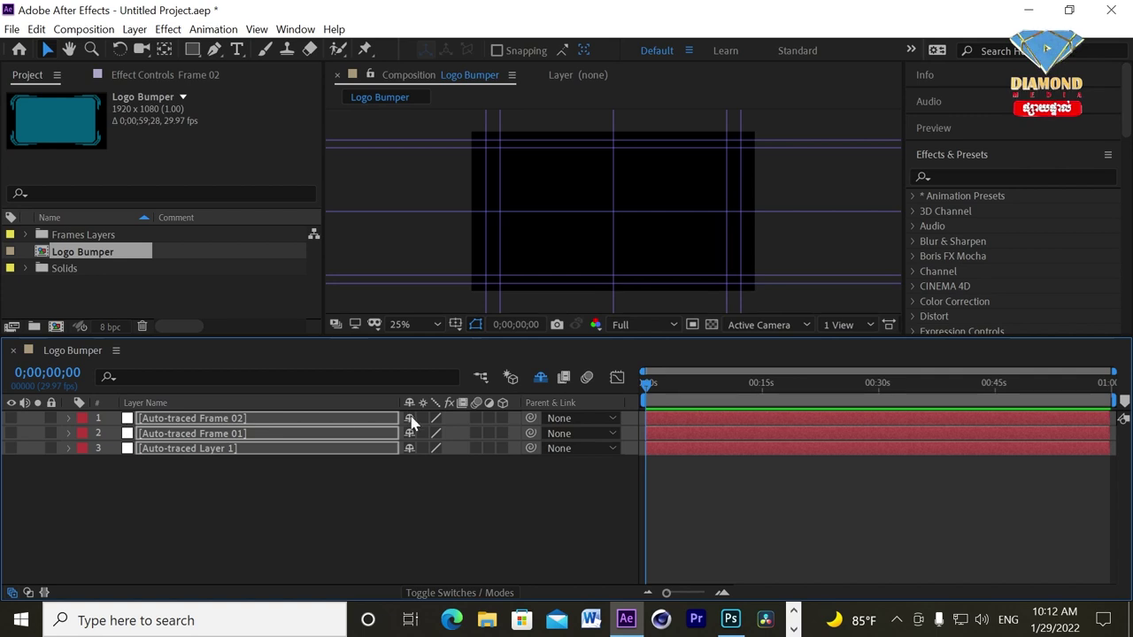
{"action": "left_click_drag", "start_coordinate": [409, 417], "coordinate": [409, 437]}
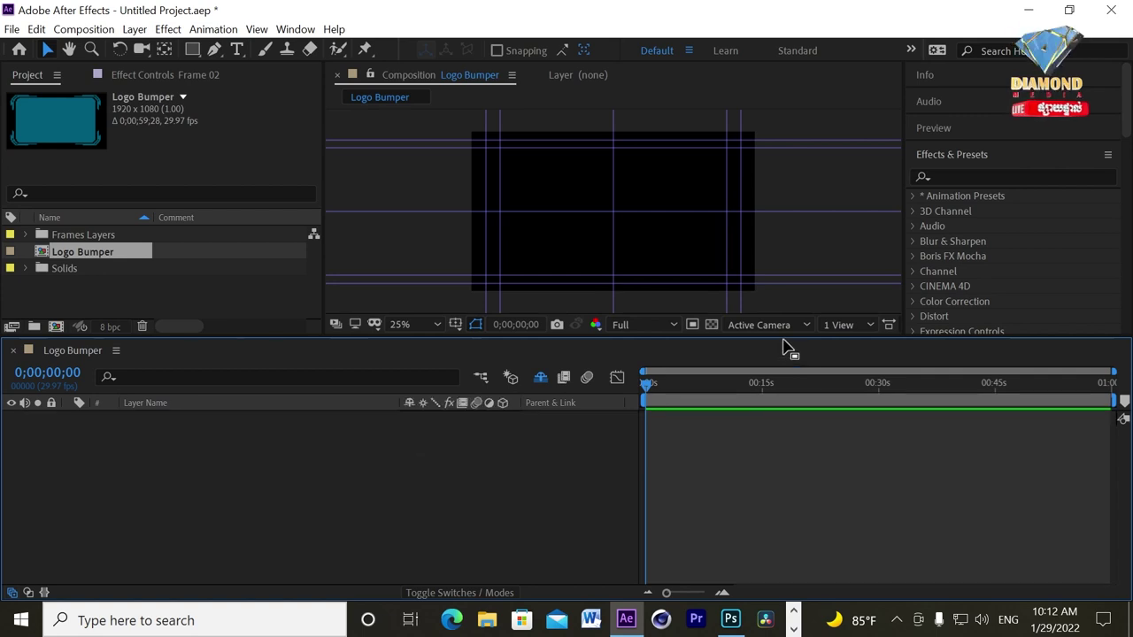
{"action": "left_click_drag", "start_coordinate": [788, 337], "coordinate": [791, 434]}
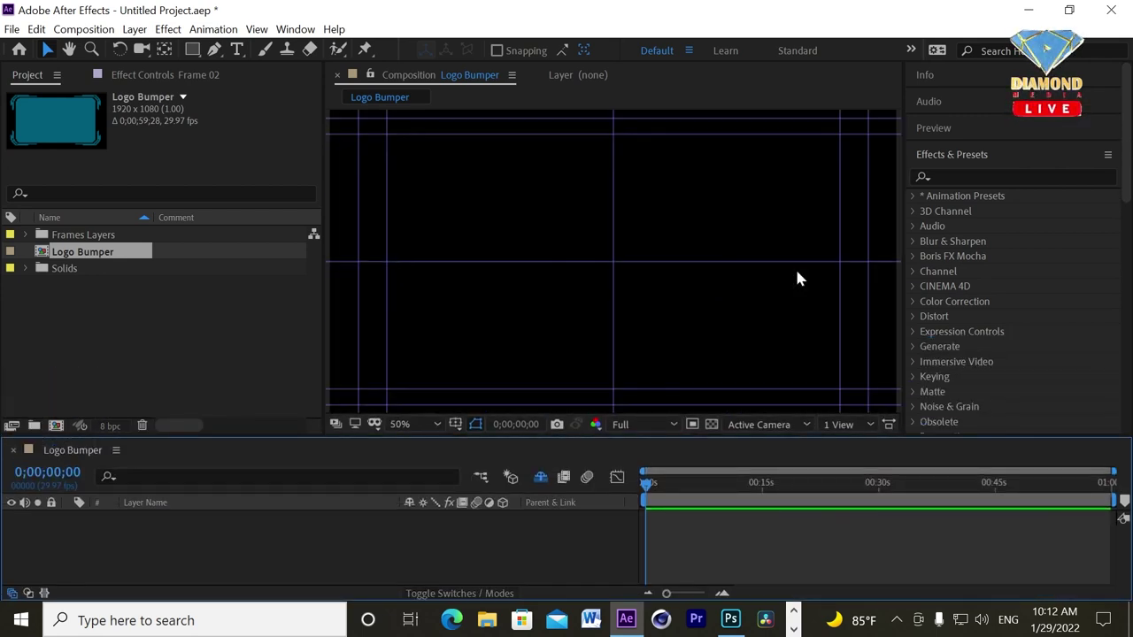
{"action": "left_click", "coordinate": [134, 29]}
Add a new full-size solid layer named 3D
{"action": "mouse_move", "coordinate": [150, 50]}
{"action": "left_click", "coordinate": [408, 65]}
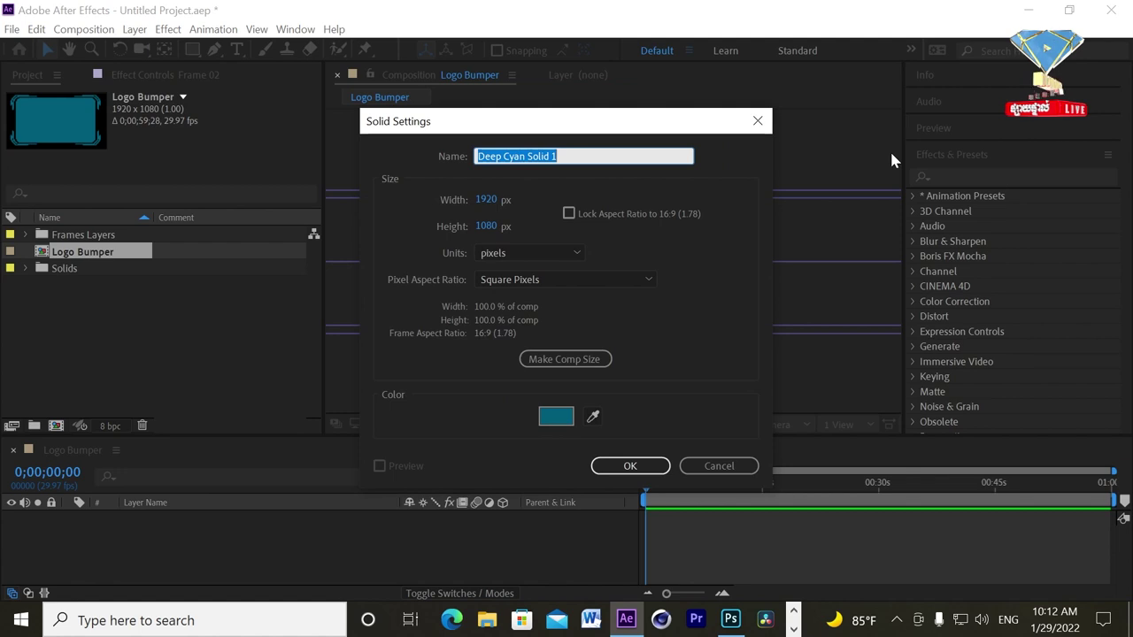
{"action": "type", "text": "3D"}
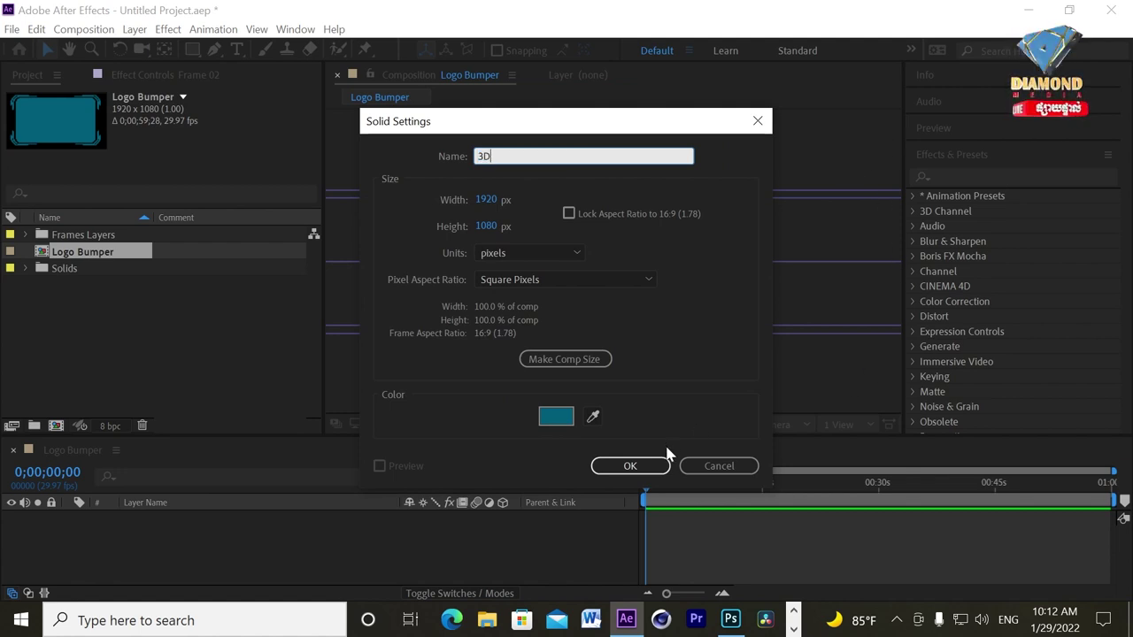
{"action": "left_click", "coordinate": [635, 467]}
Apply the Video Copilot Element effect to the 3D layer
{"action": "left_click", "coordinate": [1027, 157]}
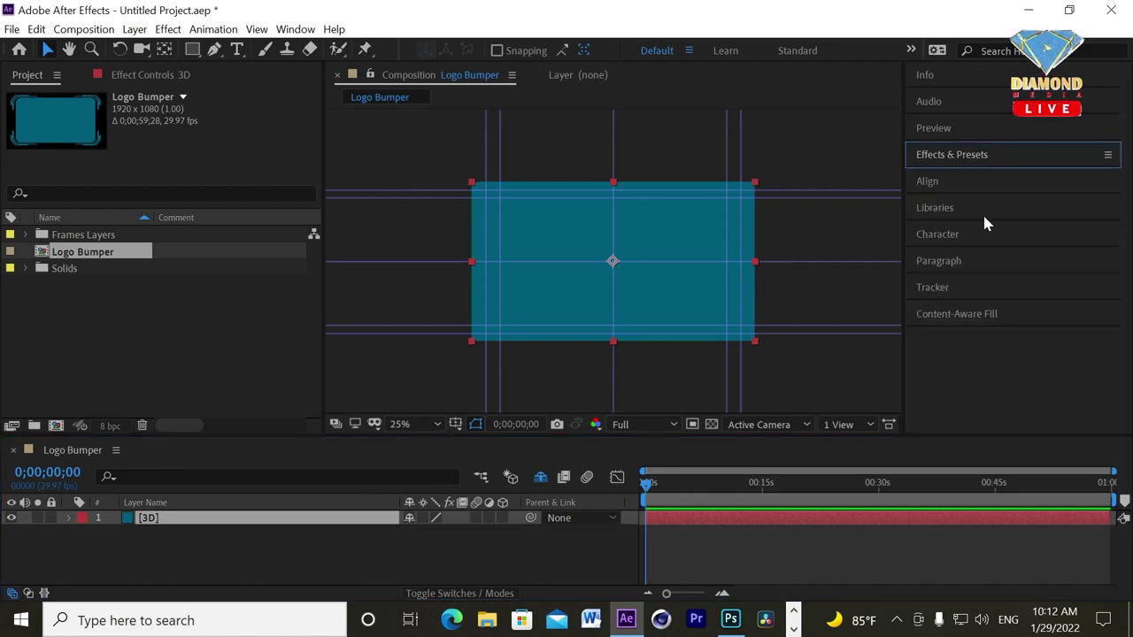
{"action": "left_click", "coordinate": [950, 157]}
{"action": "scroll", "coordinate": [984, 250], "scroll_direction": "down", "scroll_amount": 5}
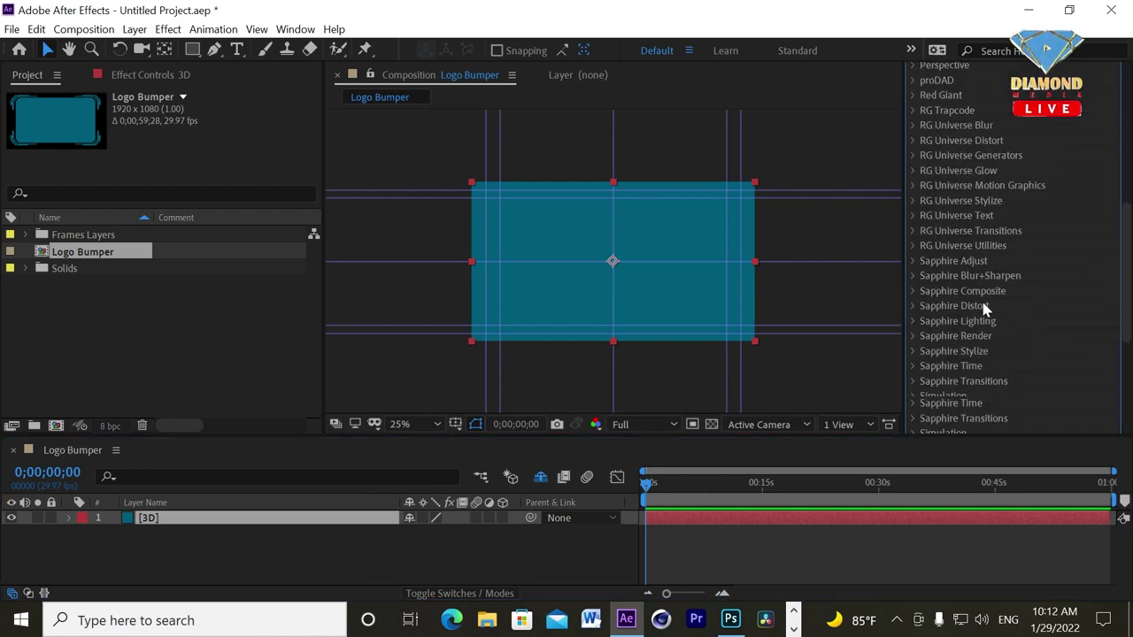
{"action": "scroll", "coordinate": [964, 310], "scroll_direction": "down", "scroll_amount": 5}
{"action": "left_click", "coordinate": [913, 301]}
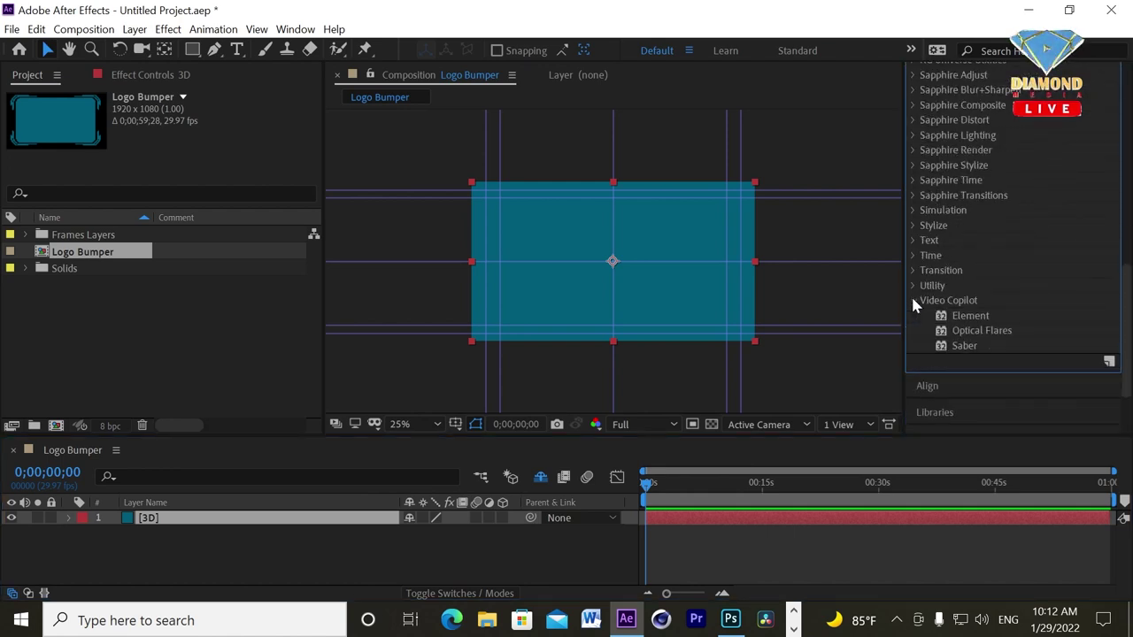
{"action": "scroll", "coordinate": [924, 299], "scroll_direction": "down", "scroll_amount": 1}
{"action": "left_click_drag", "start_coordinate": [976, 282], "coordinate": [740, 517]}
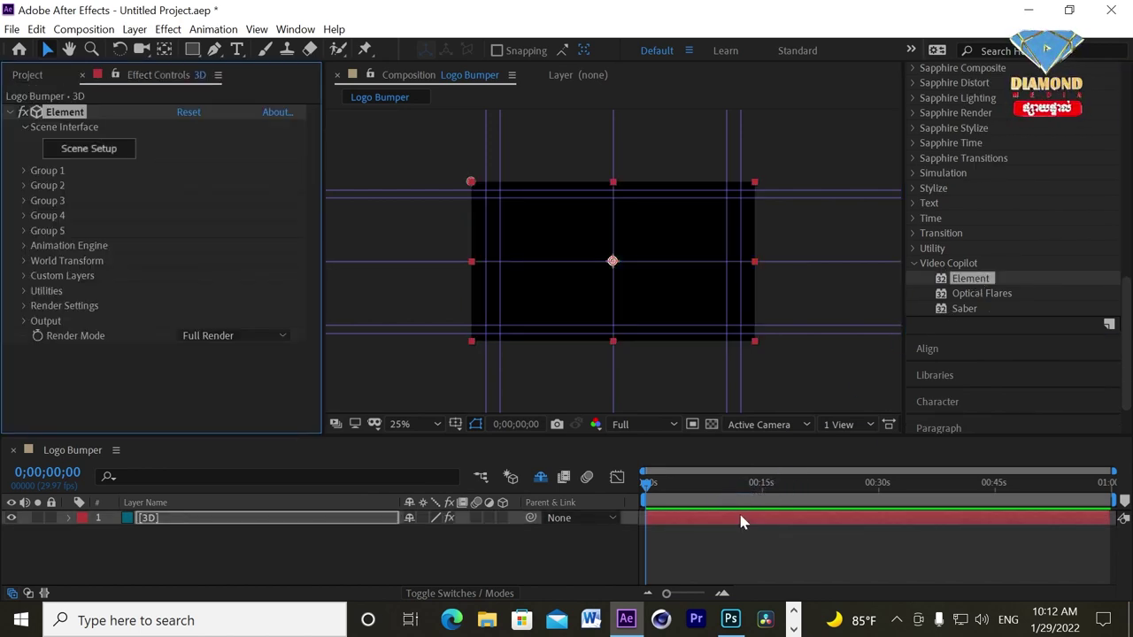
{"action": "left_click", "coordinate": [762, 482]}
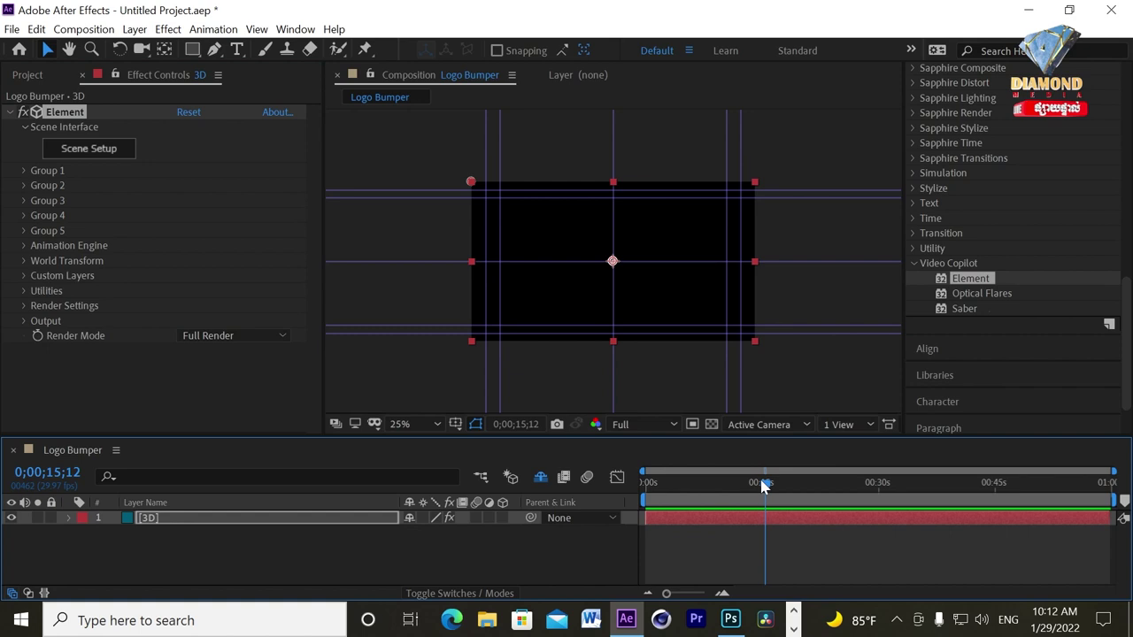
Trim the composition to the 15-second work area
{"action": "right_click", "coordinate": [737, 500]}
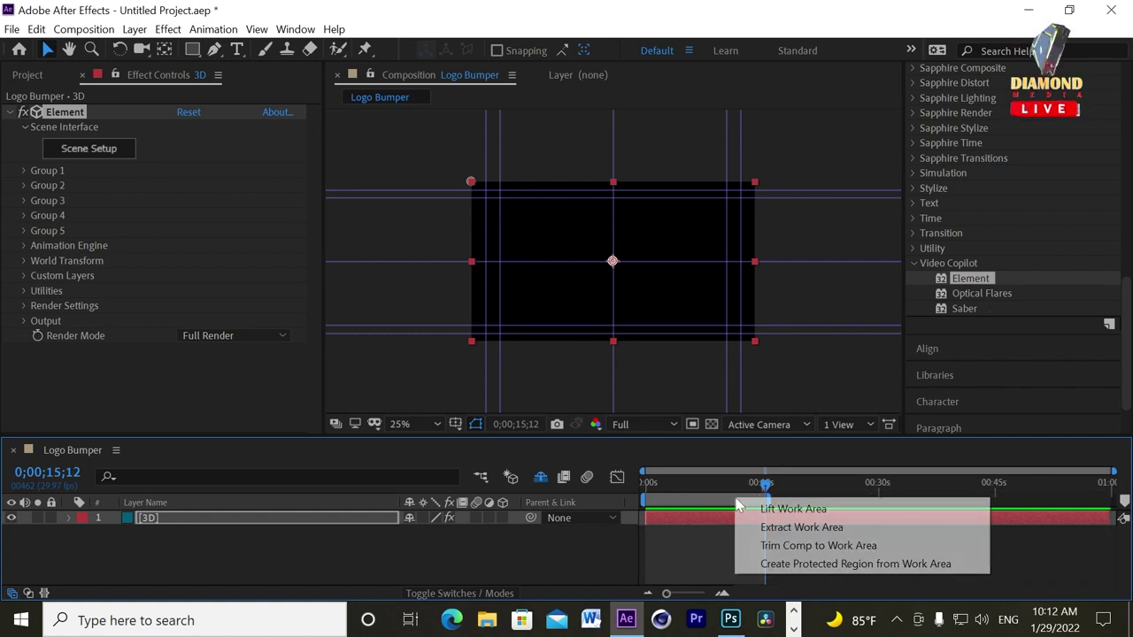
{"action": "left_click", "coordinate": [768, 546]}
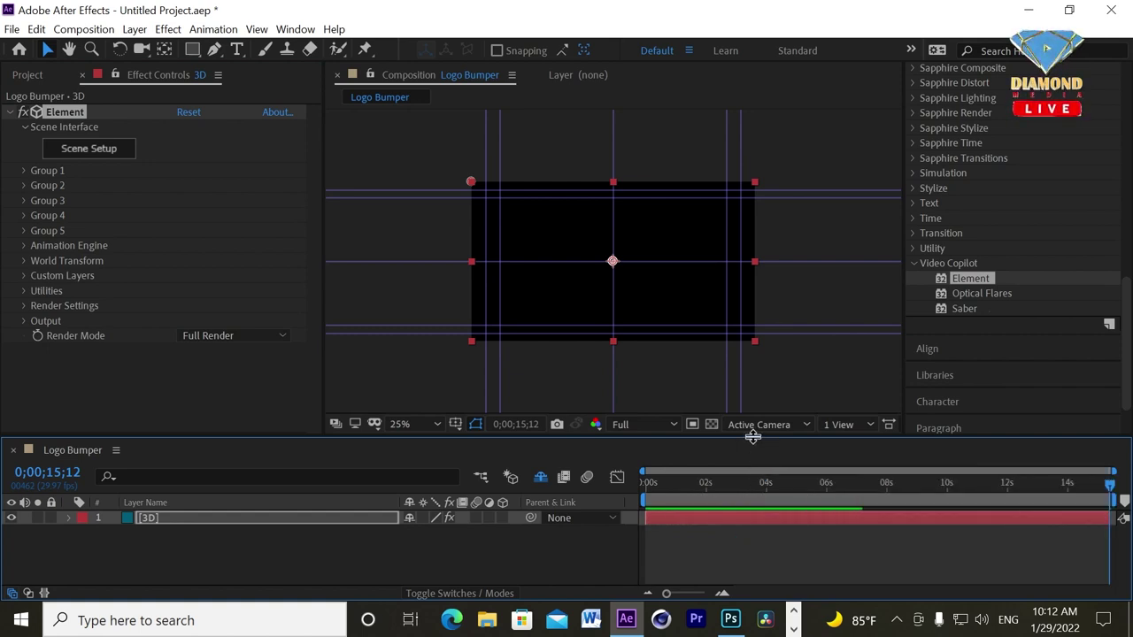
{"action": "left_click_drag", "start_coordinate": [751, 438], "coordinate": [768, 395]}
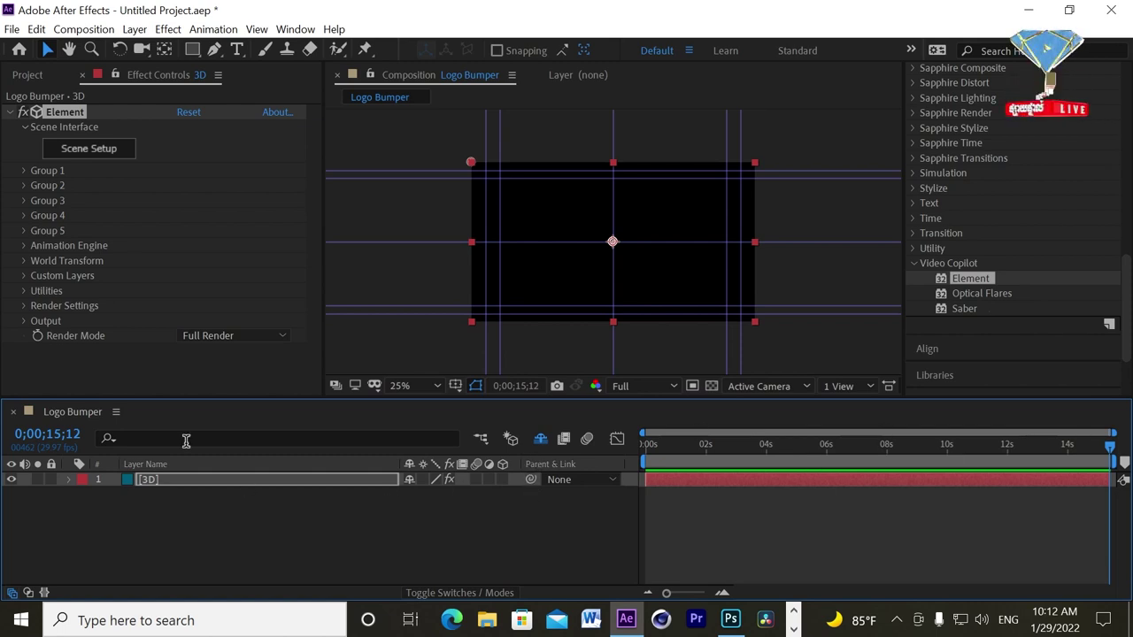
Set Element's Path Layers 1–3 to Auto-traced Frame 02, Frame 01 and Layer 1
{"action": "left_click", "coordinate": [24, 277]}
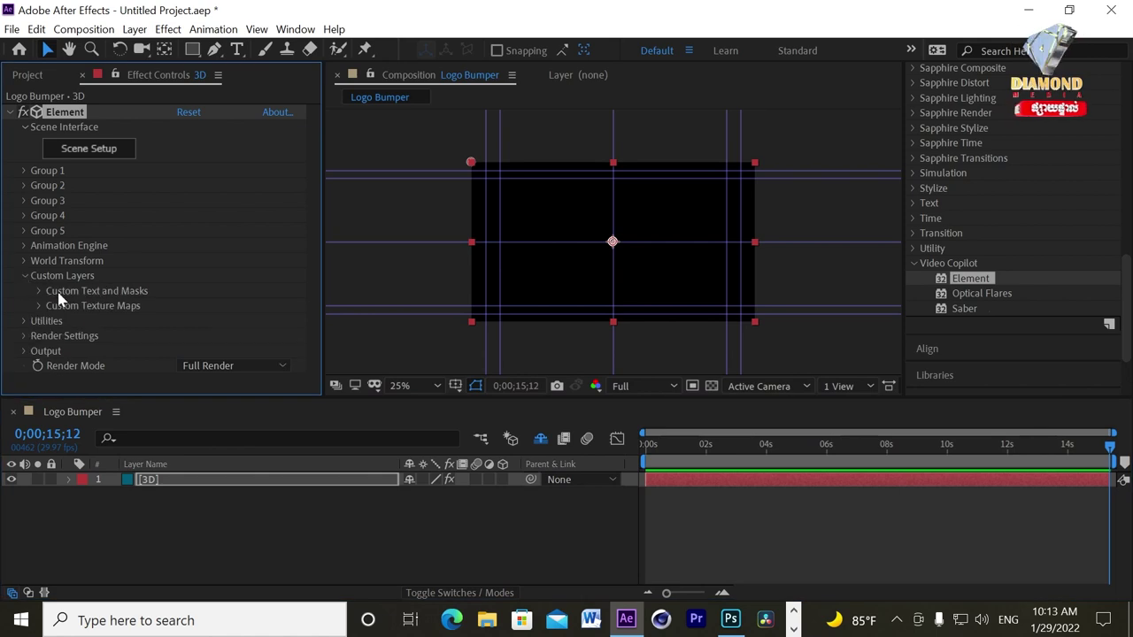
{"action": "left_click", "coordinate": [39, 291]}
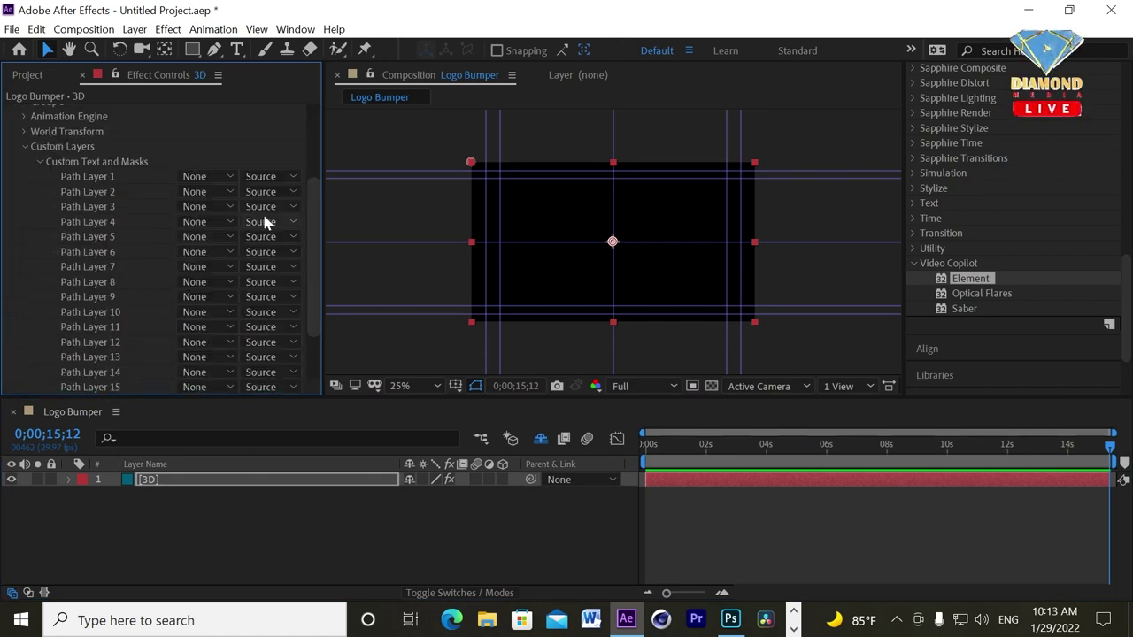
{"action": "left_click", "coordinate": [229, 176]}
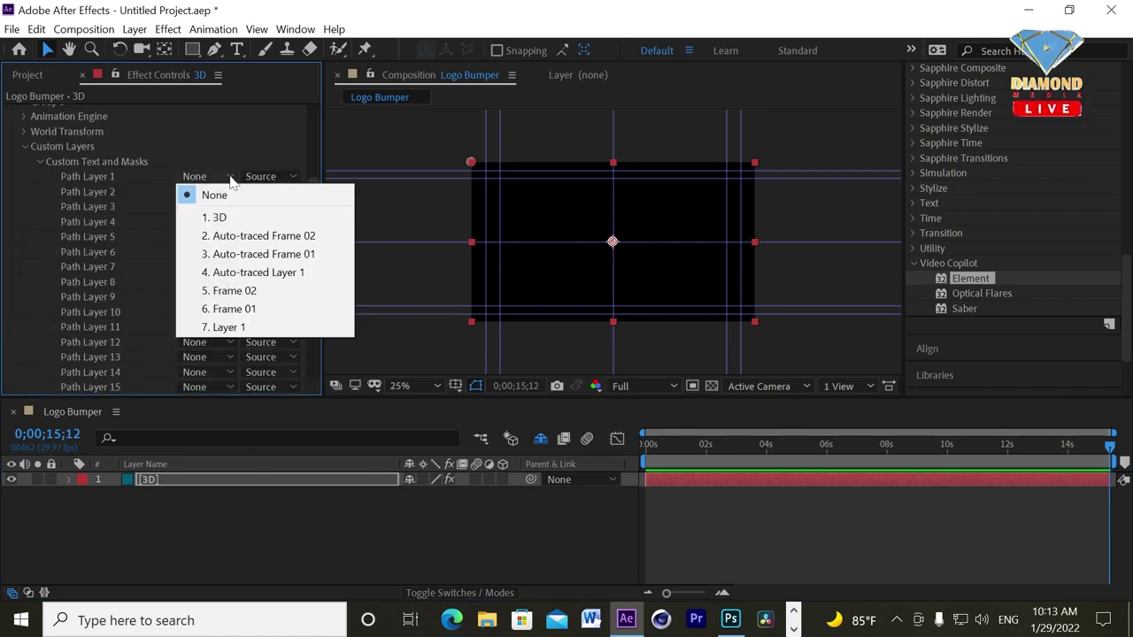
{"action": "left_click", "coordinate": [238, 235]}
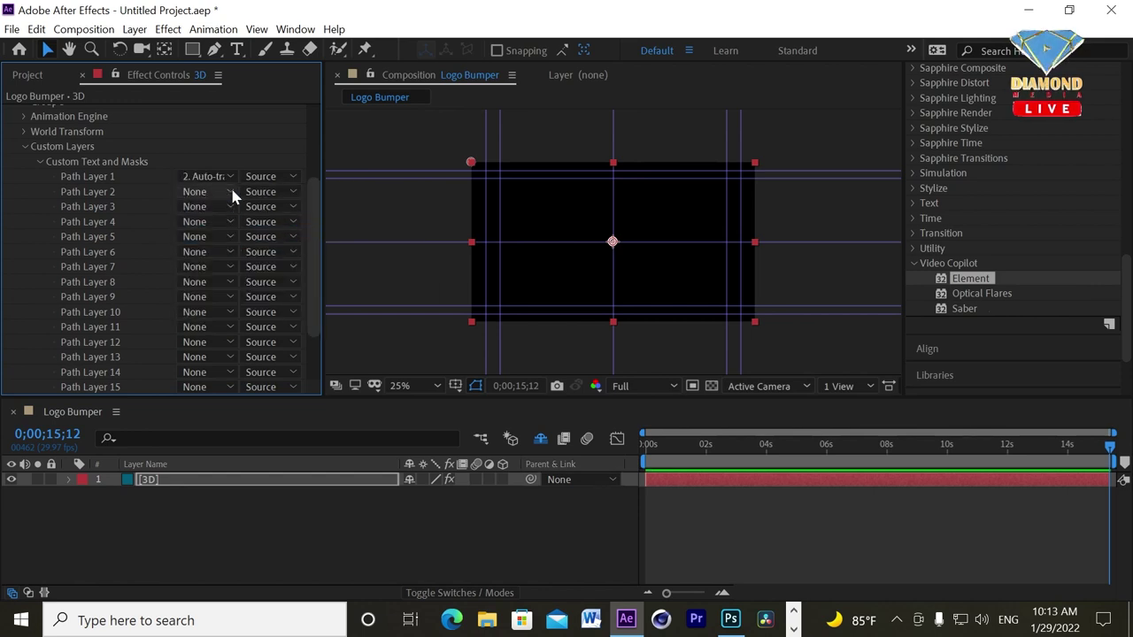
{"action": "left_click", "coordinate": [228, 192]}
{"action": "left_click", "coordinate": [236, 269]}
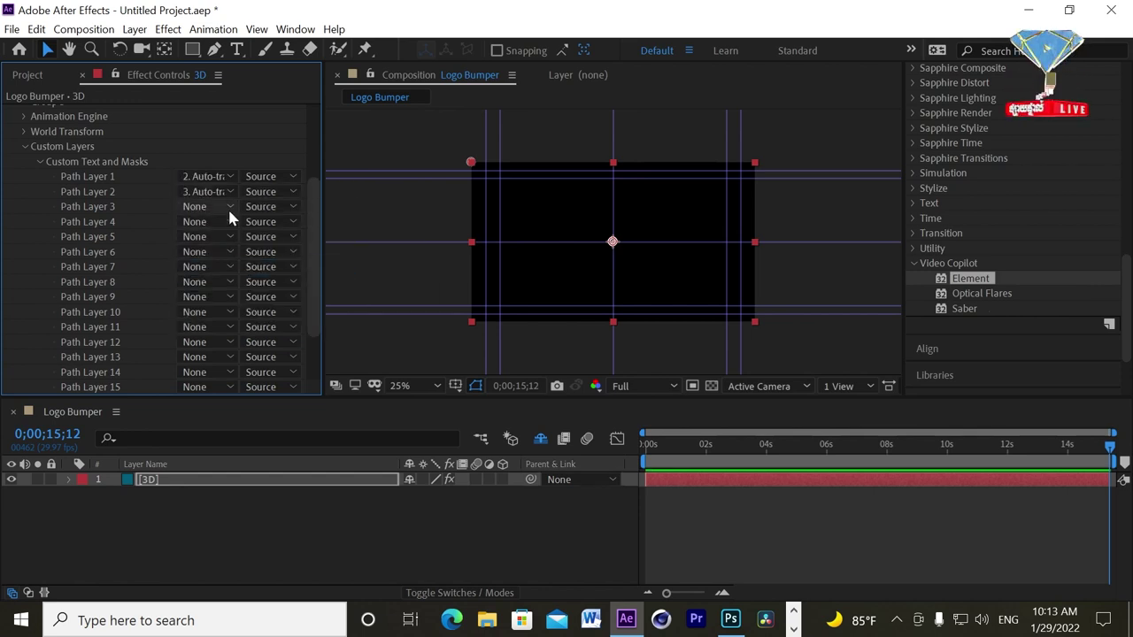
{"action": "left_click", "coordinate": [227, 206]}
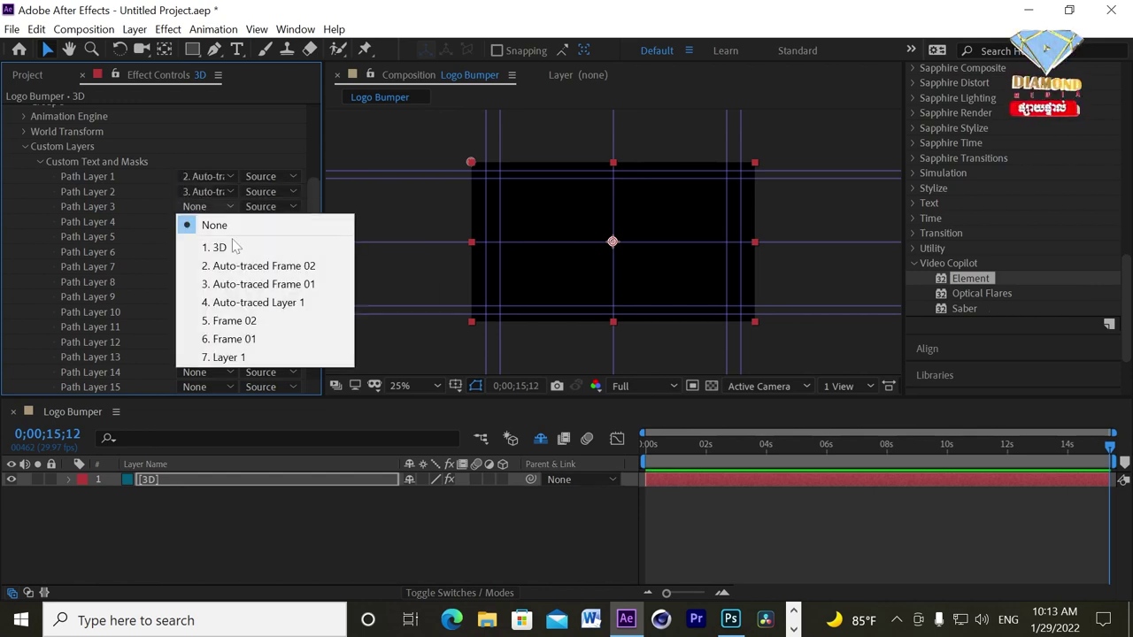
{"action": "left_click", "coordinate": [237, 304]}
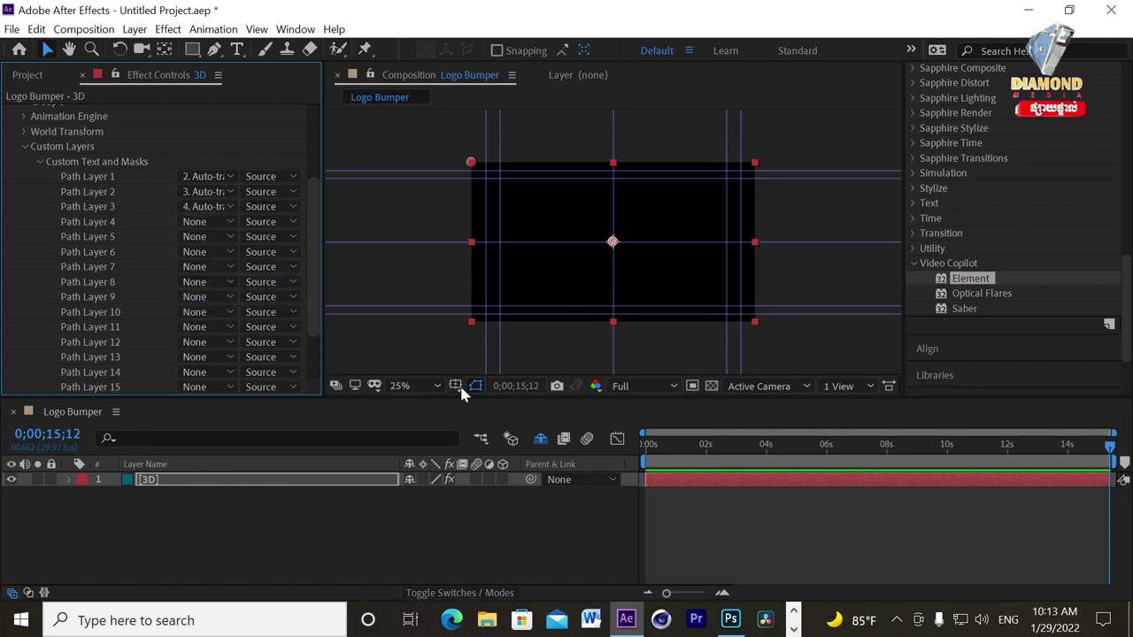
{"action": "left_click_drag", "start_coordinate": [315, 279], "coordinate": [315, 337]}
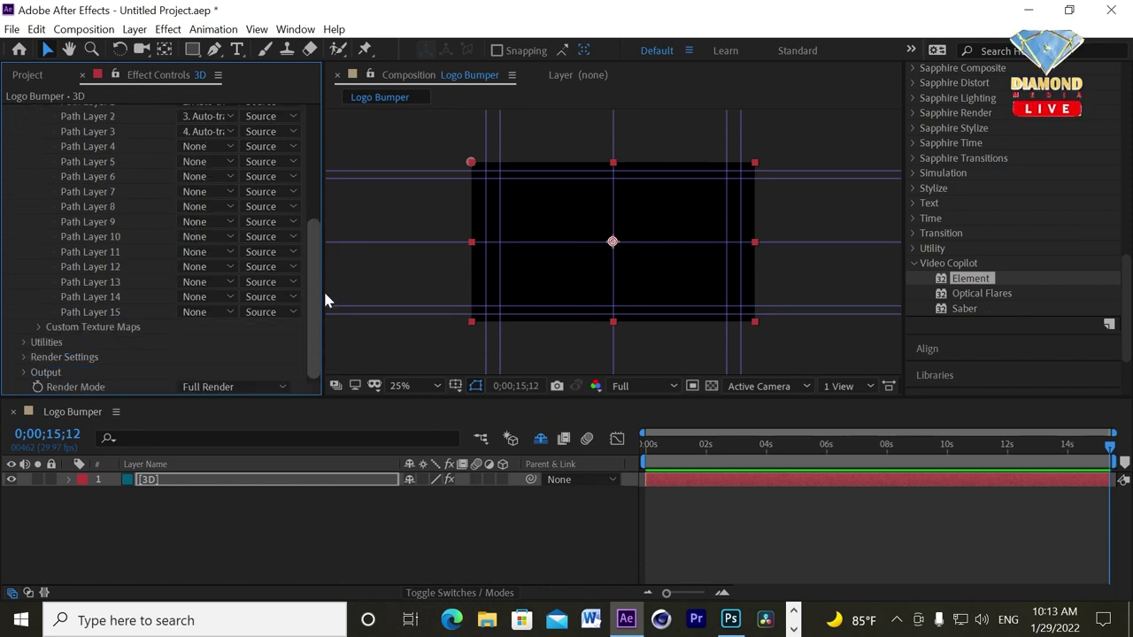
{"action": "scroll", "coordinate": [138, 274], "scroll_direction": "up", "scroll_amount": 5}
{"action": "left_click", "coordinate": [25, 277]}
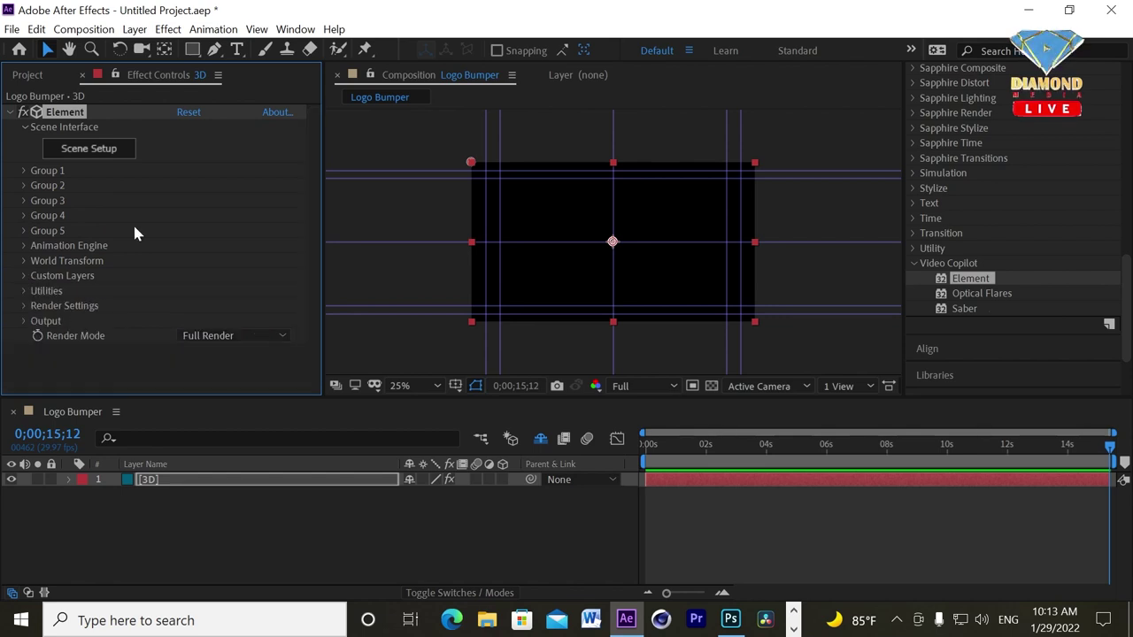
In Scene Setup, extrude Custom Path 1 and rename the model Frame 01
{"action": "left_click", "coordinate": [89, 150]}
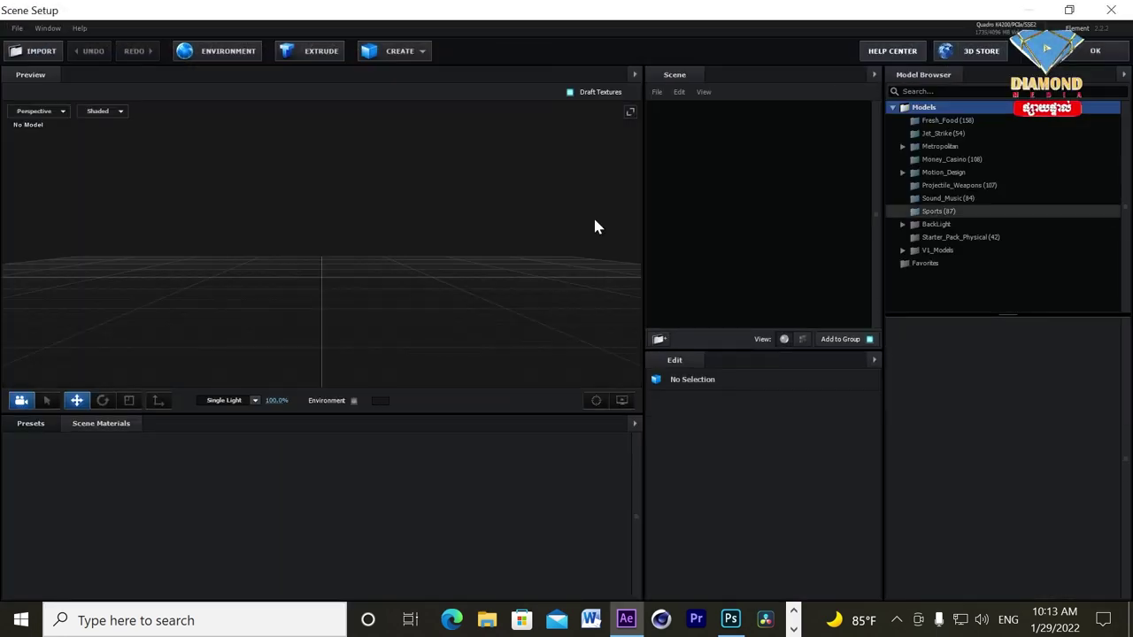
{"action": "left_click", "coordinate": [323, 55]}
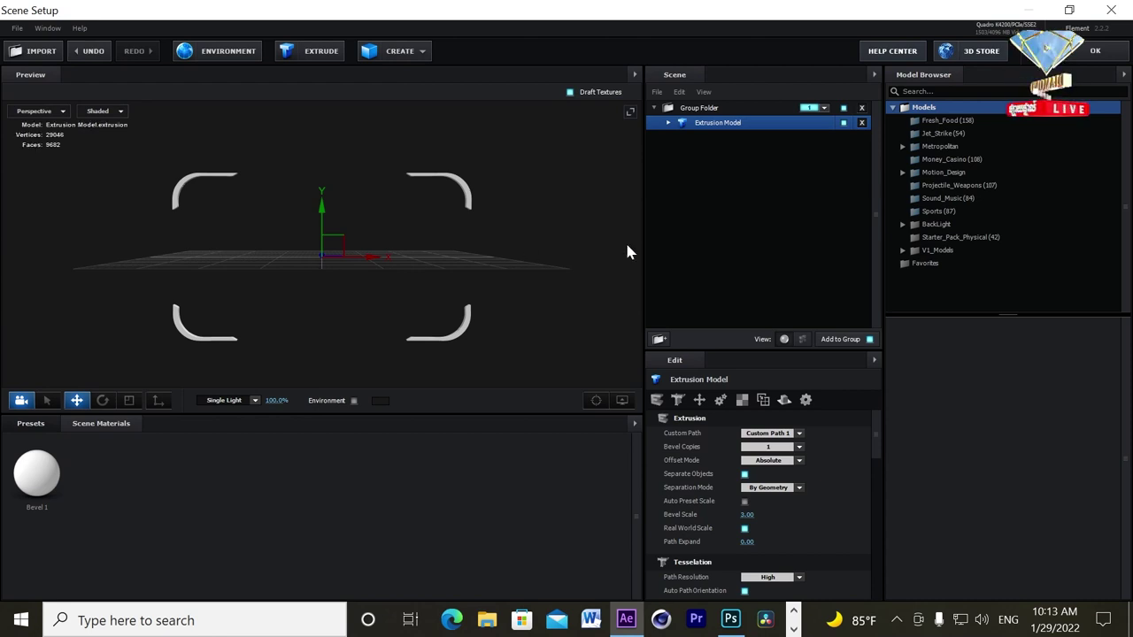
{"action": "double_click", "coordinate": [719, 125]}
{"action": "type", "text": "Fam"}
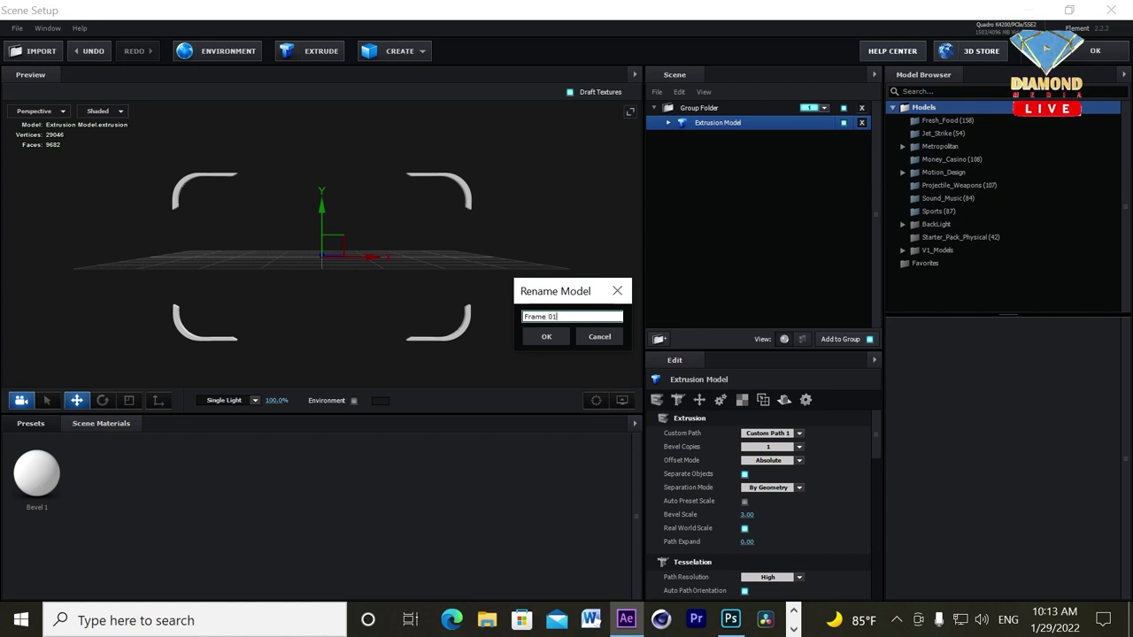
{"action": "key", "text": "Return"}
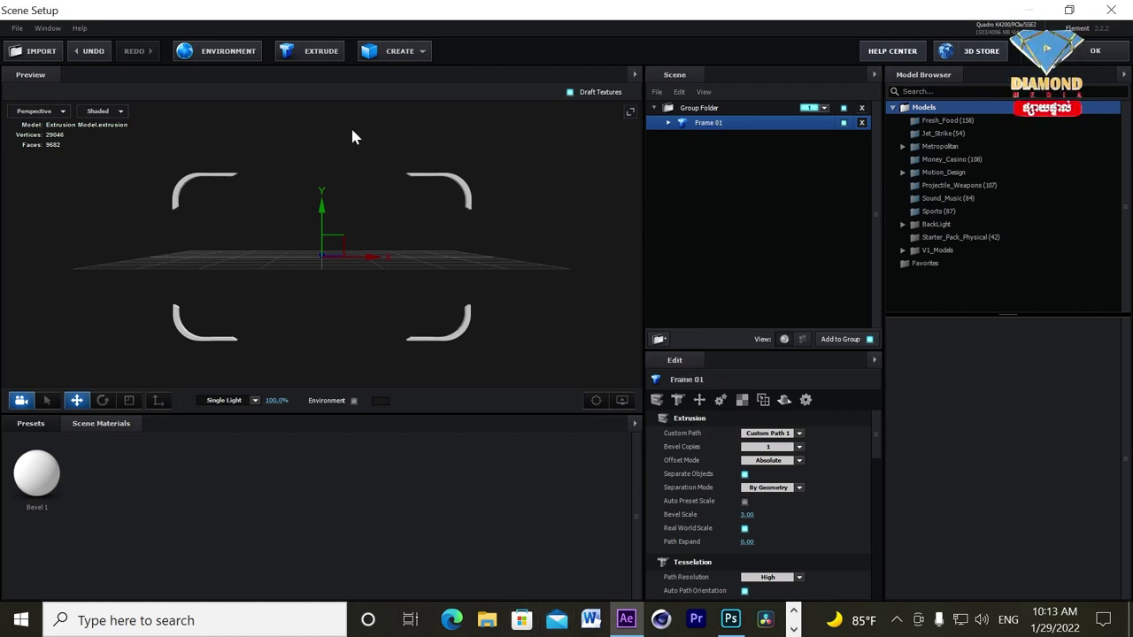
Extrude a second model from Custom Path 2 and name it Frame 02
{"action": "left_click", "coordinate": [318, 55]}
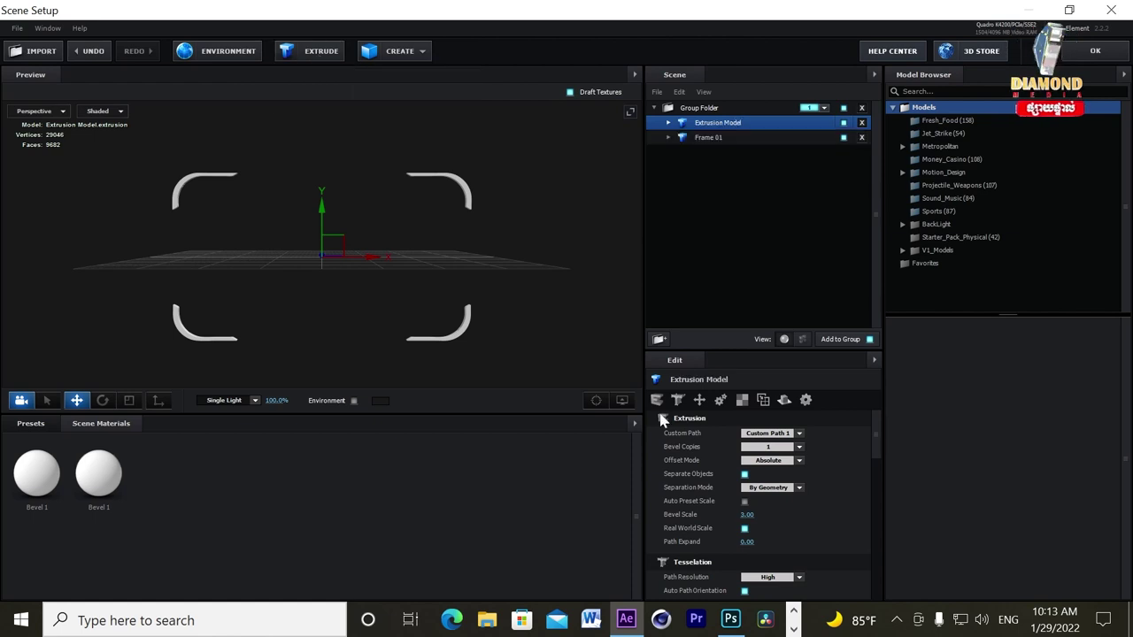
{"action": "left_click", "coordinate": [799, 433]}
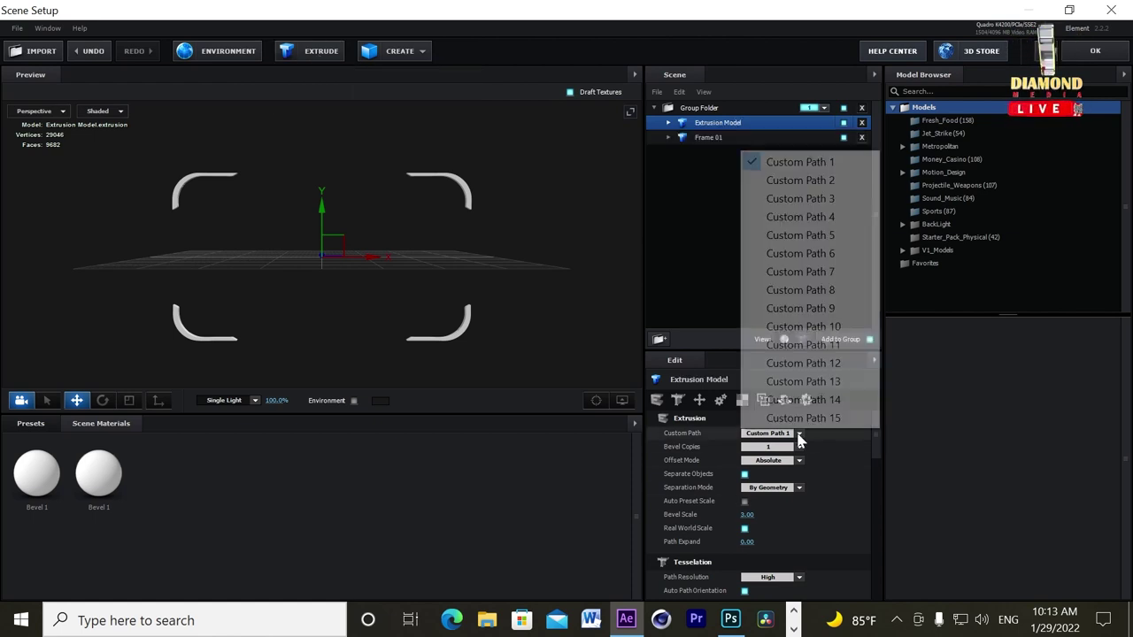
{"action": "left_click", "coordinate": [826, 181]}
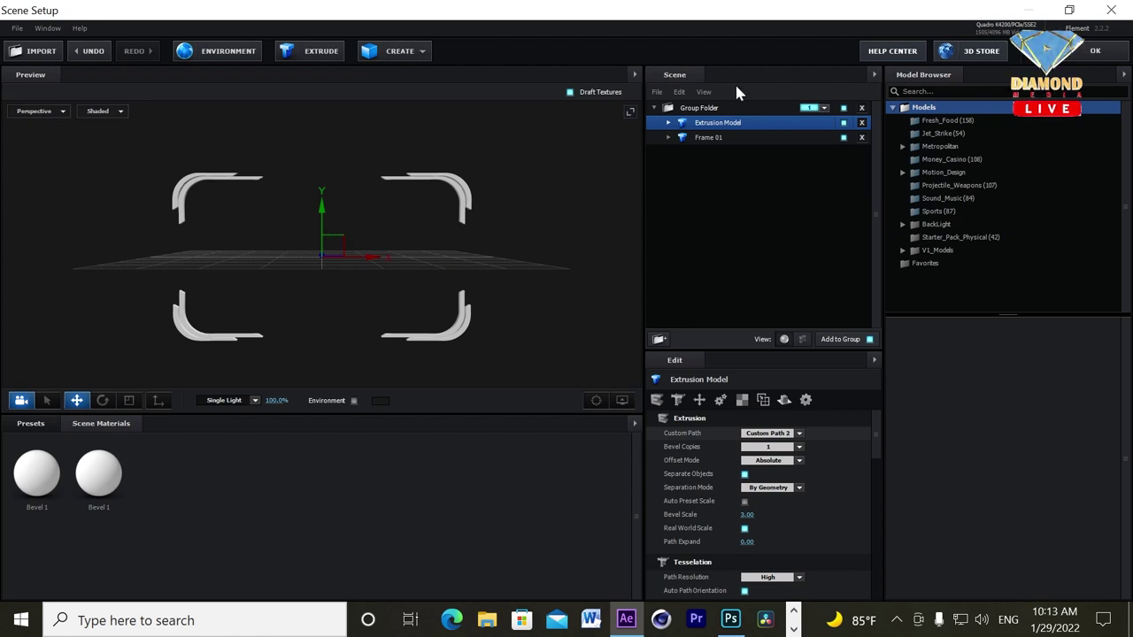
{"action": "double_click", "coordinate": [714, 124]}
{"action": "type", "text": "Frame 02"}
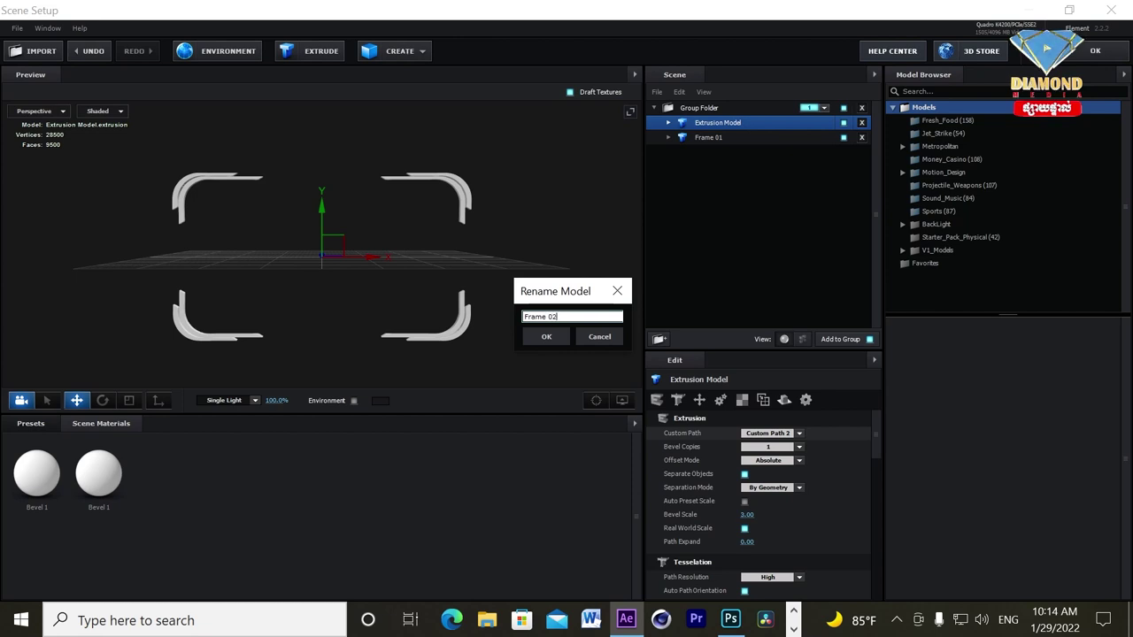
{"action": "key", "text": "Return"}
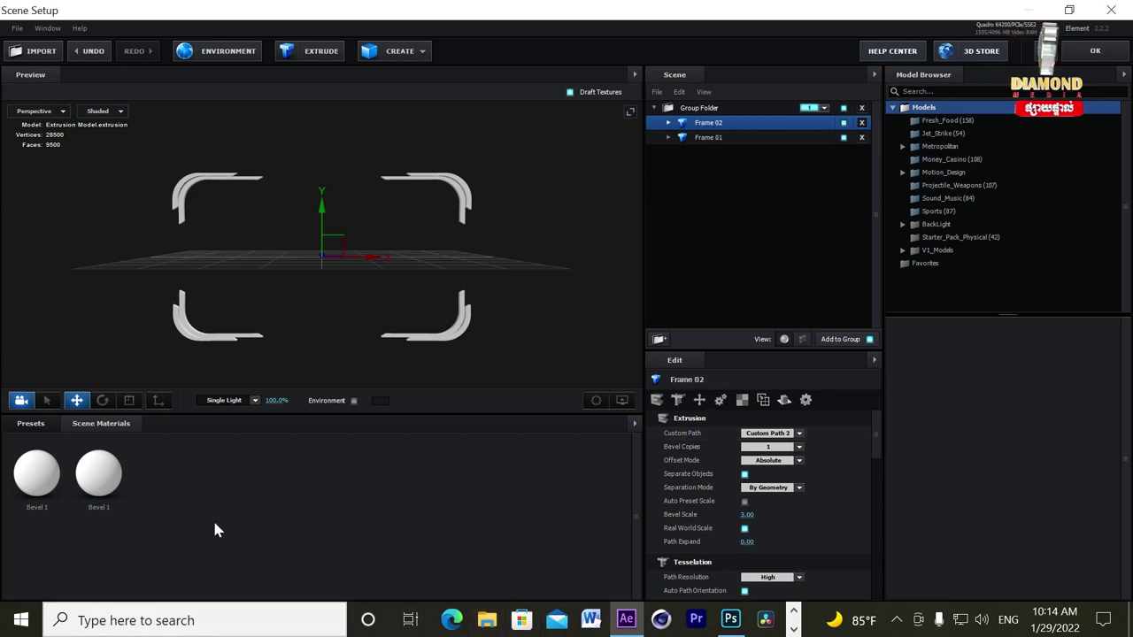
{"action": "mouse_move", "coordinate": [525, 304]}
{"action": "left_mouse_down"}
{"action": "mouse_move", "coordinate": [514, 286]}
{"action": "mouse_move", "coordinate": [530, 282]}
{"action": "mouse_move", "coordinate": [521, 301]}
{"action": "mouse_move", "coordinate": [509, 299]}
{"action": "mouse_move", "coordinate": [523, 293]}
{"action": "mouse_move", "coordinate": [529, 306]}
{"action": "left_mouse_up"}
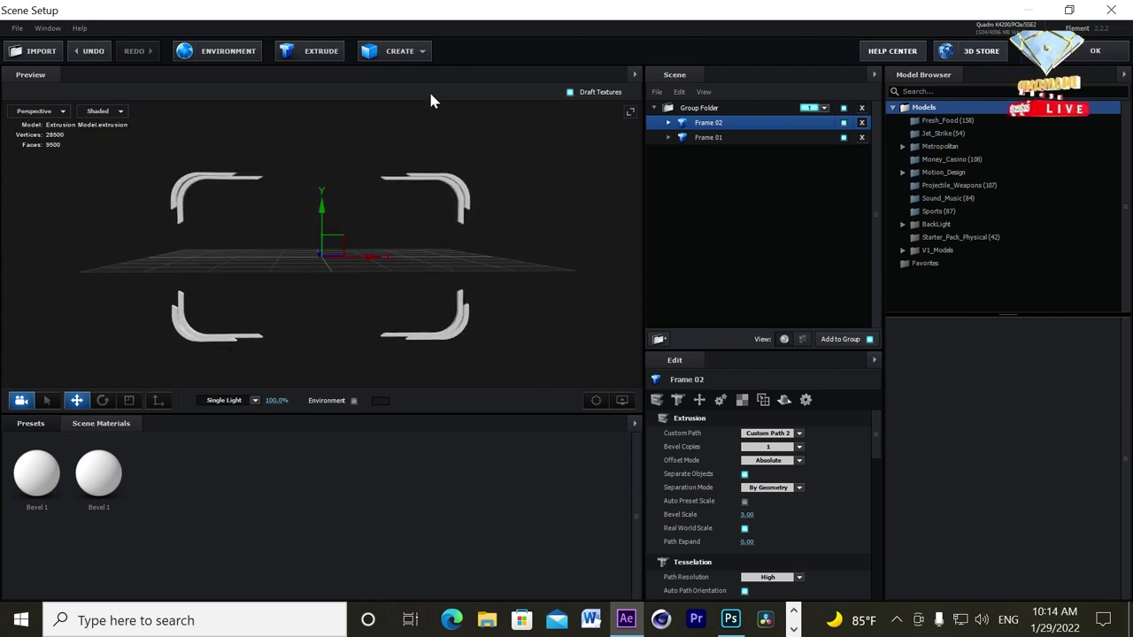
Extrude Custom Path 3 as a new model named Logo
{"action": "left_click", "coordinate": [326, 53]}
{"action": "left_click", "coordinate": [799, 433]}
{"action": "left_click", "coordinate": [768, 197]}
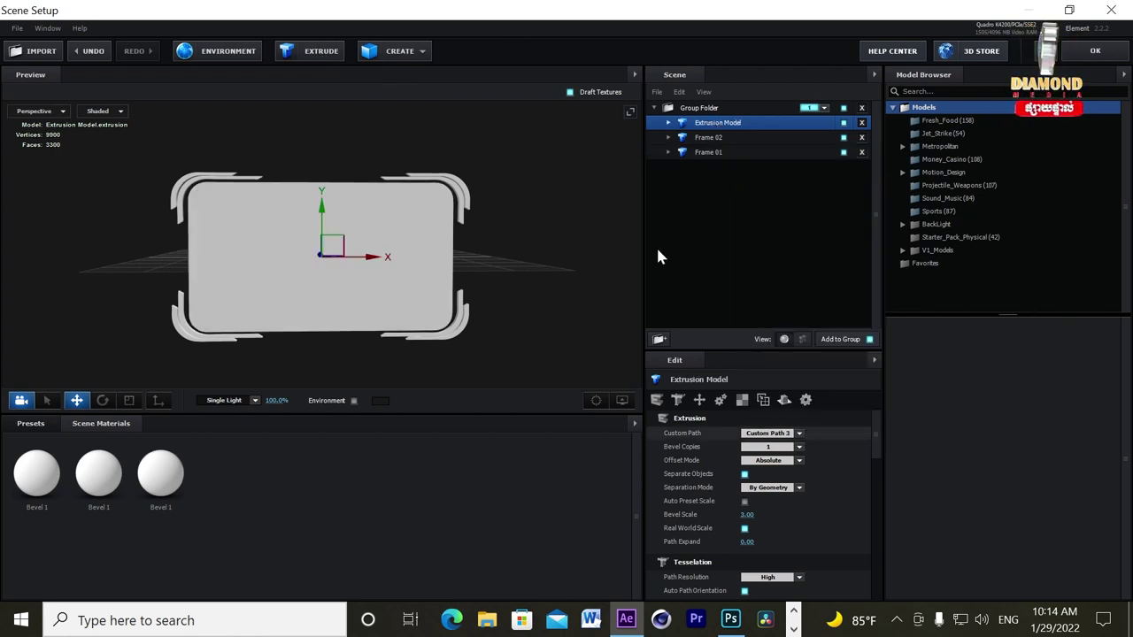
{"action": "double_click", "coordinate": [727, 125]}
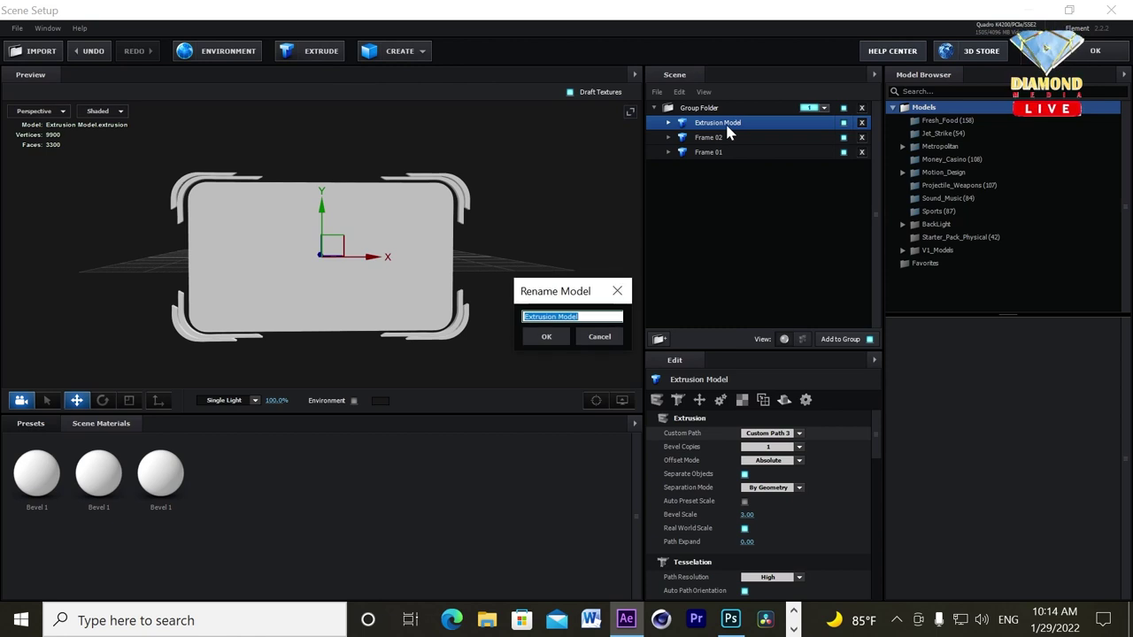
{"action": "type", "text": "Logo"}
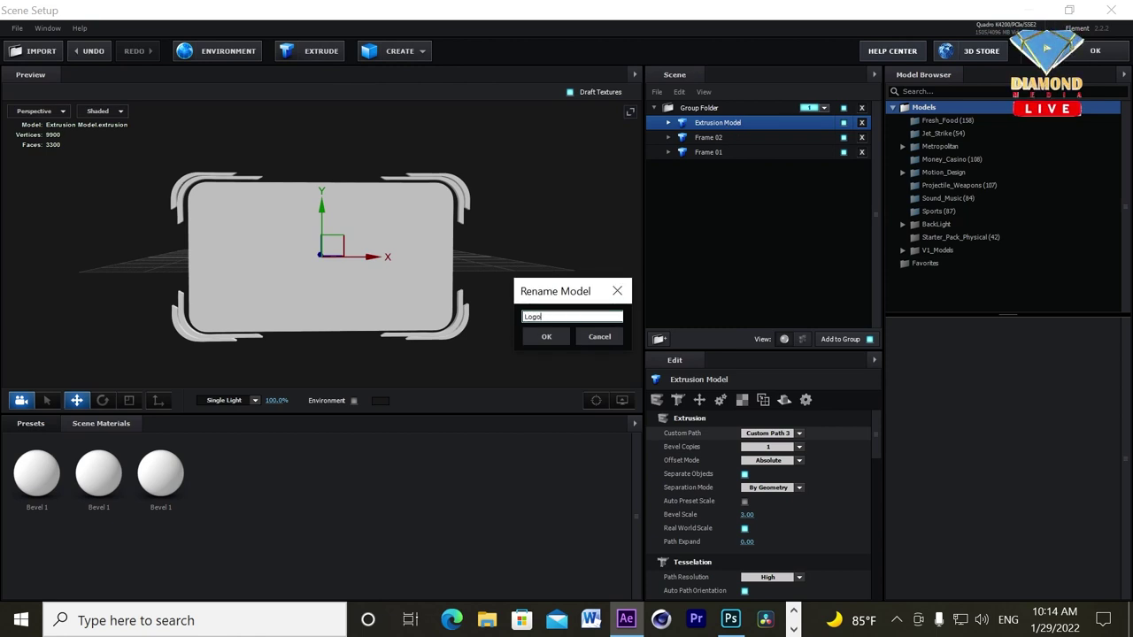
{"action": "left_click", "coordinate": [546, 337]}
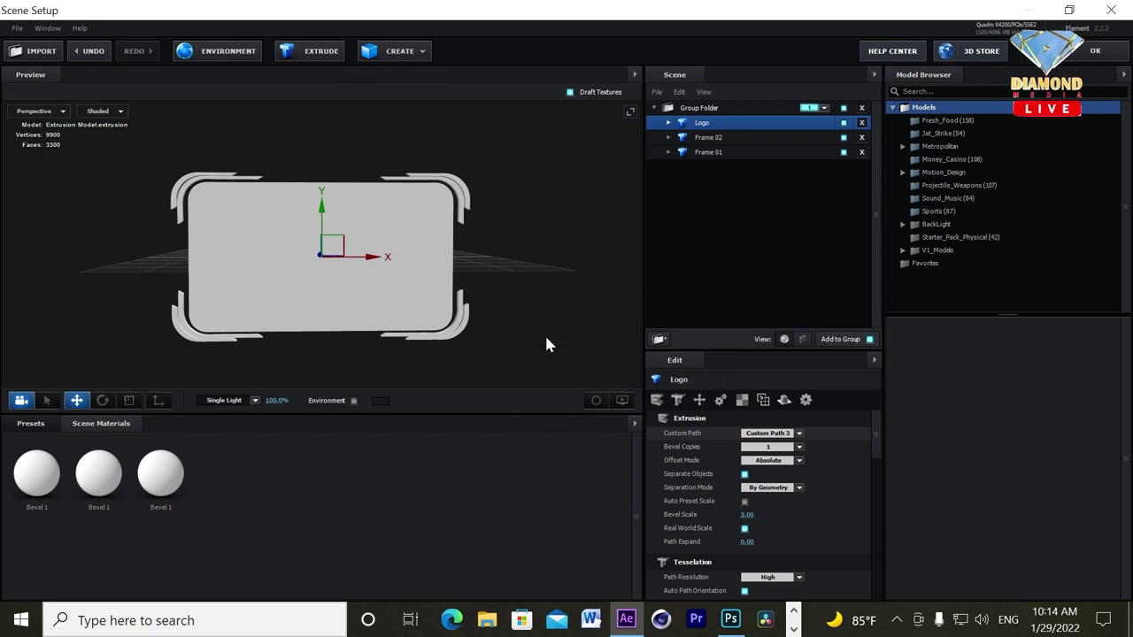
{"action": "left_click", "coordinate": [708, 142]}
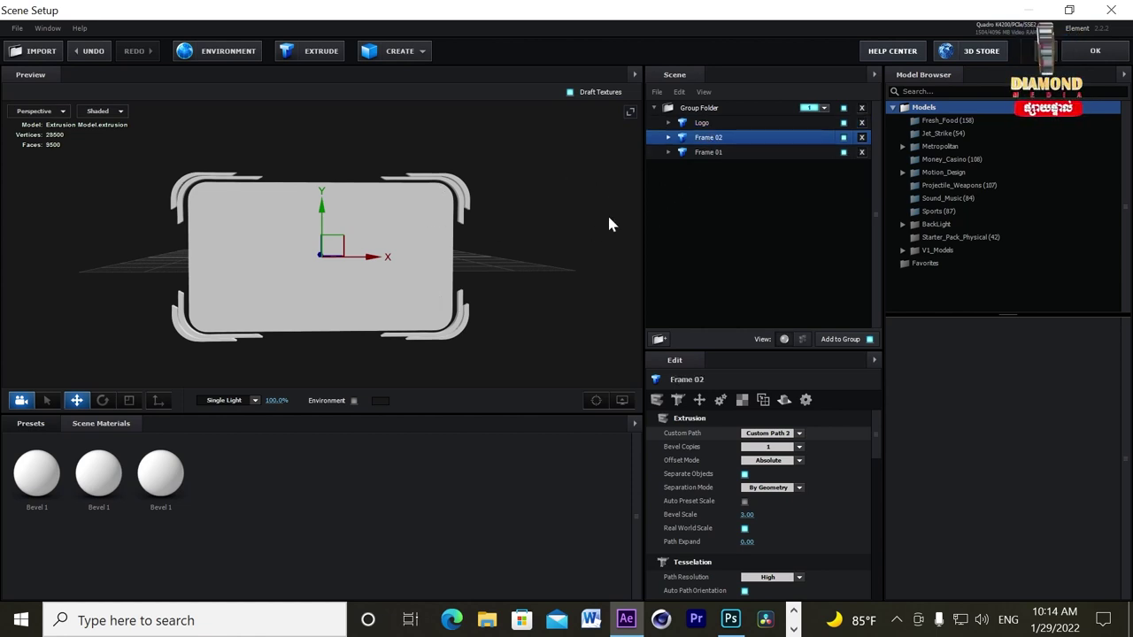
Scale Frame 02 uniformly with the Scale tool, orbiting to check it from the side
{"action": "left_click", "coordinate": [128, 400]}
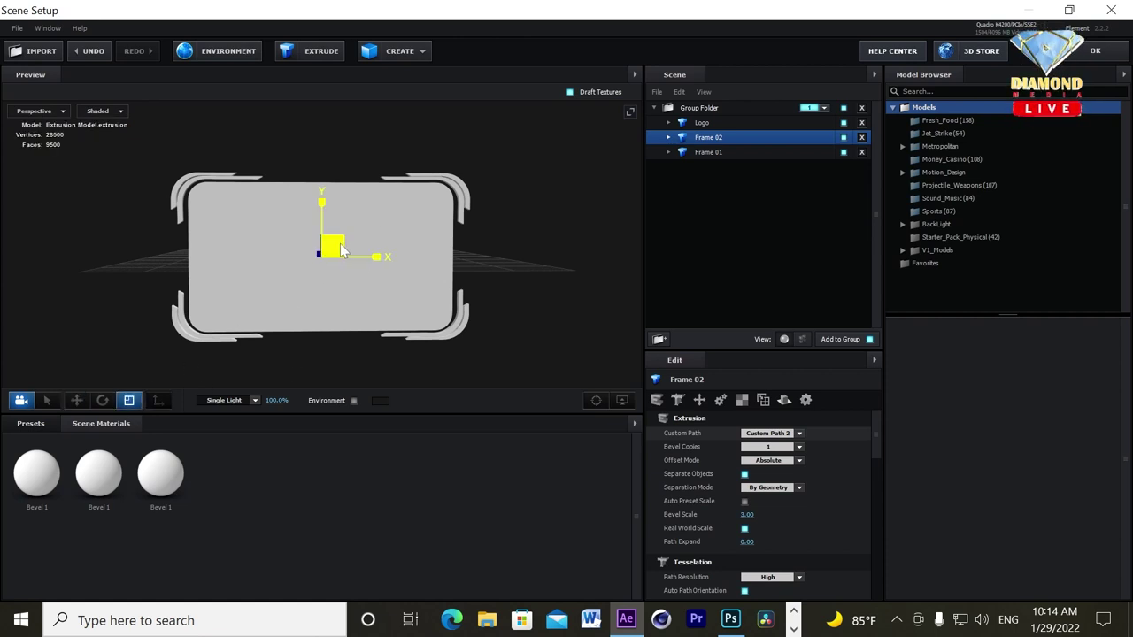
{"action": "left_click_drag", "start_coordinate": [342, 251], "coordinate": [342, 254]}
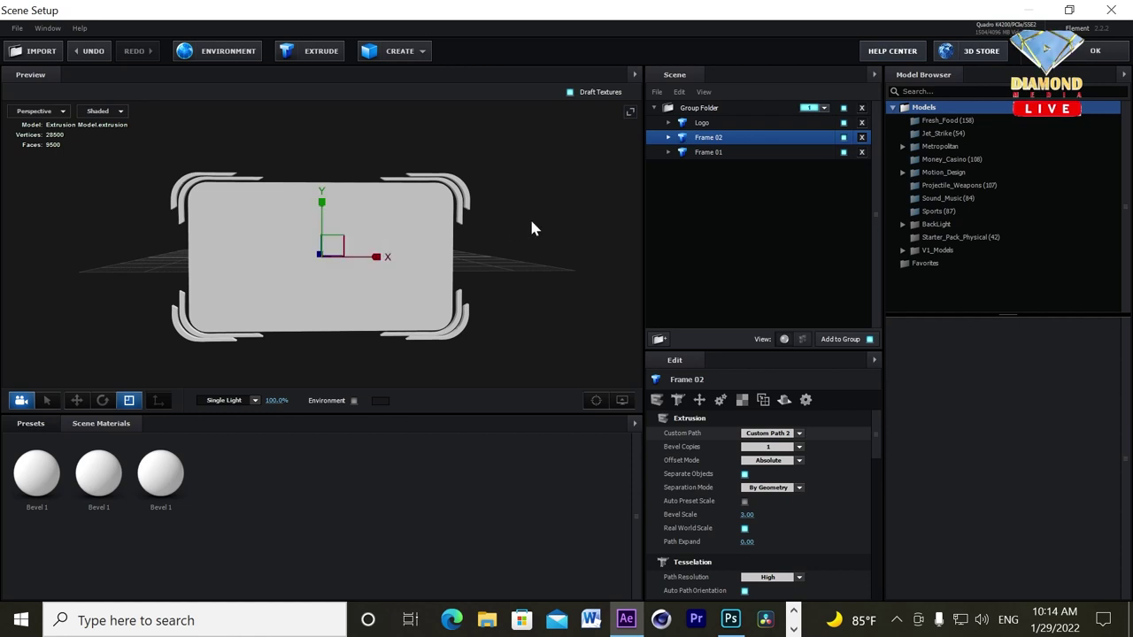
{"action": "left_click_drag", "start_coordinate": [531, 227], "coordinate": [459, 239]}
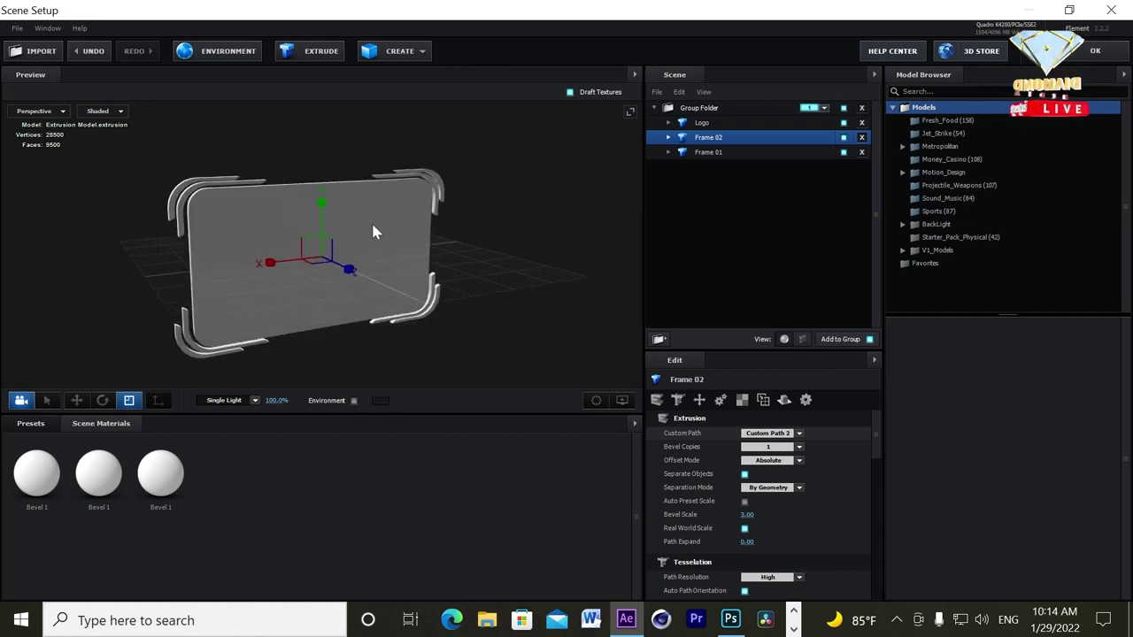
{"action": "left_click_drag", "start_coordinate": [420, 239], "coordinate": [510, 207]}
{"action": "left_click", "coordinate": [442, 281]}
{"action": "left_click_drag", "start_coordinate": [442, 281], "coordinate": [396, 255]}
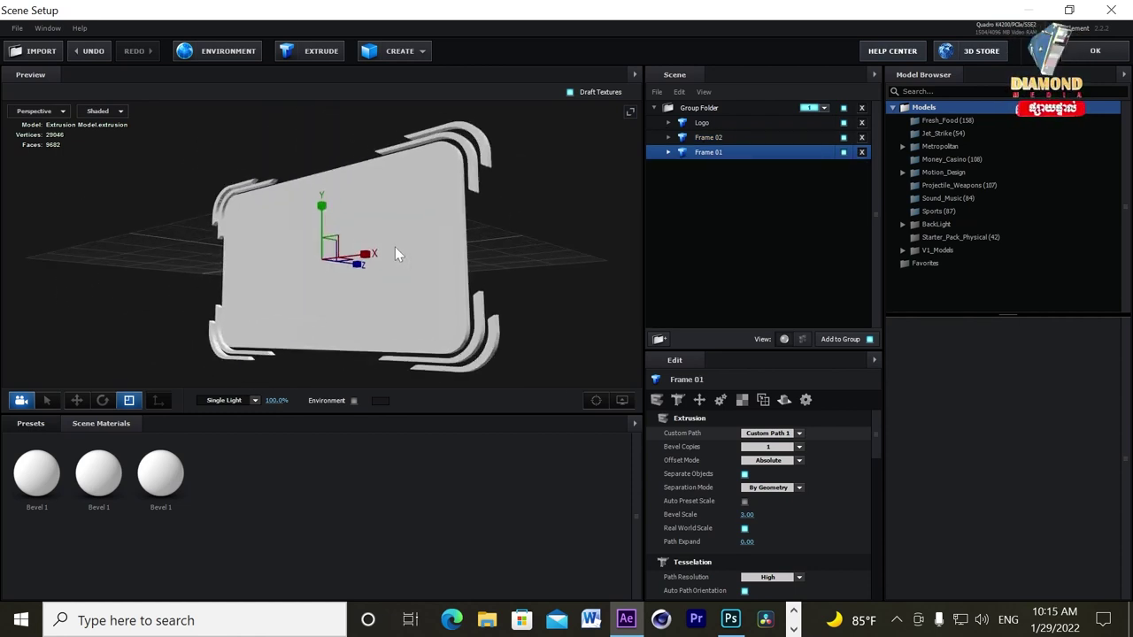
Set the Logo model's Bevel Copies to 3 so it gains Bevel 2 and Bevel 3
{"action": "left_click", "coordinate": [701, 124]}
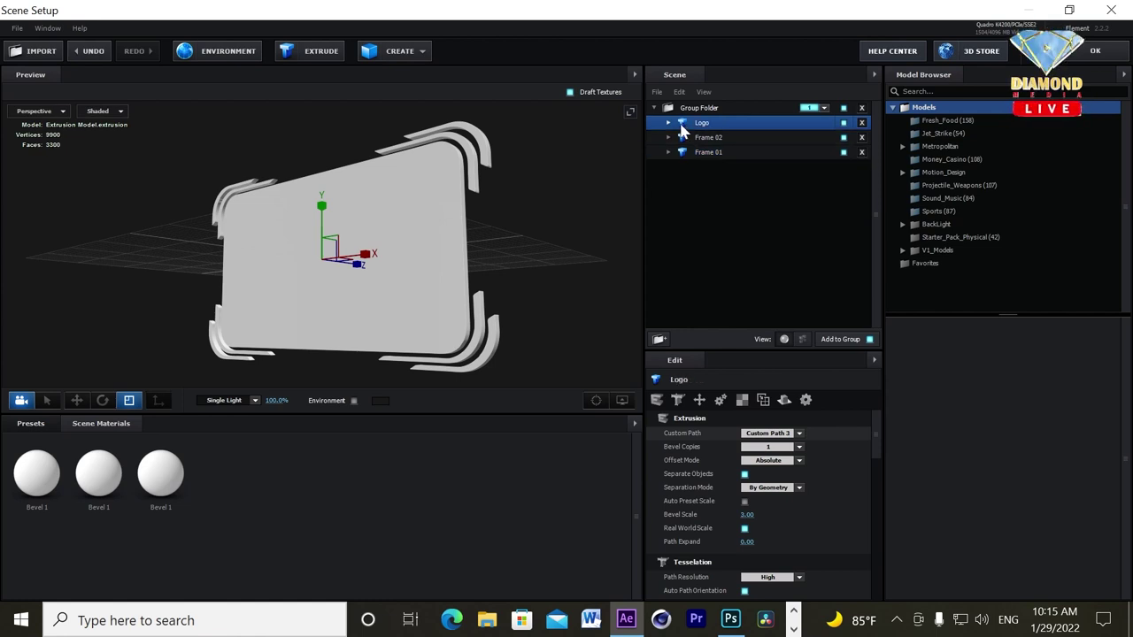
{"action": "left_click", "coordinate": [668, 123]}
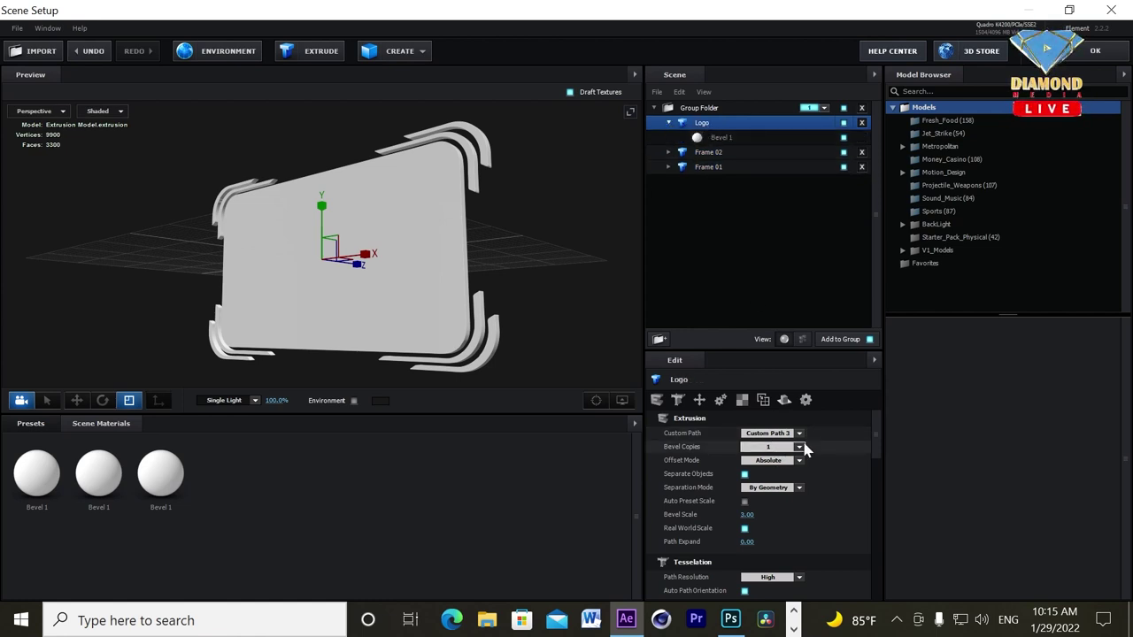
{"action": "left_click", "coordinate": [799, 447]}
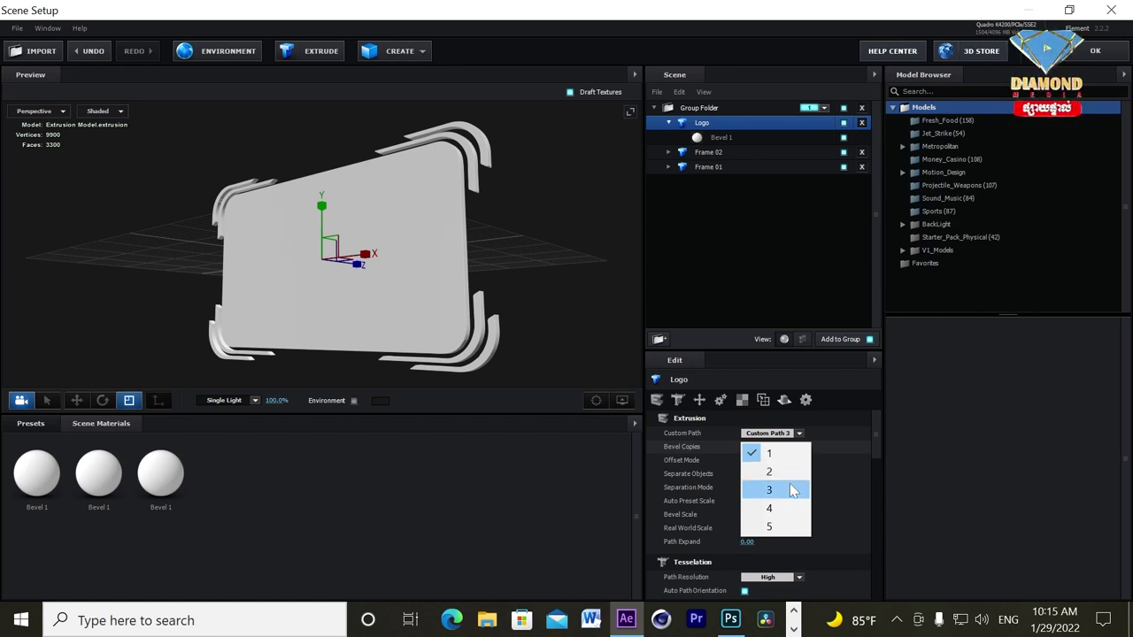
{"action": "left_click", "coordinate": [769, 492]}
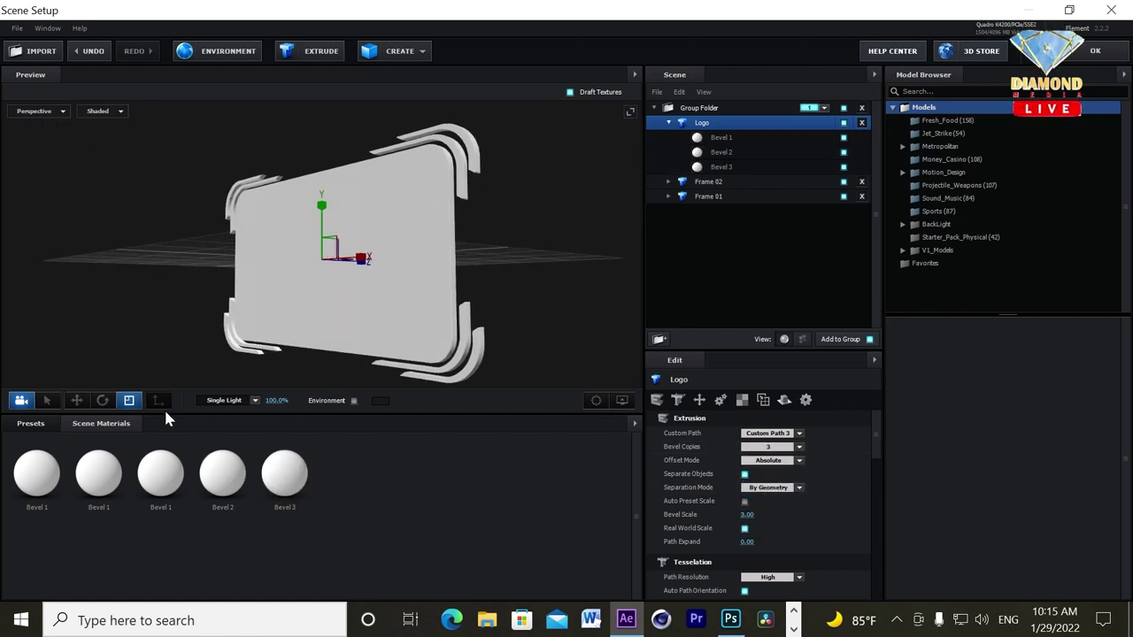
{"action": "left_click", "coordinate": [30, 423]}
Browse the material presets to the Physical library
{"action": "left_click", "coordinate": [53, 517]}
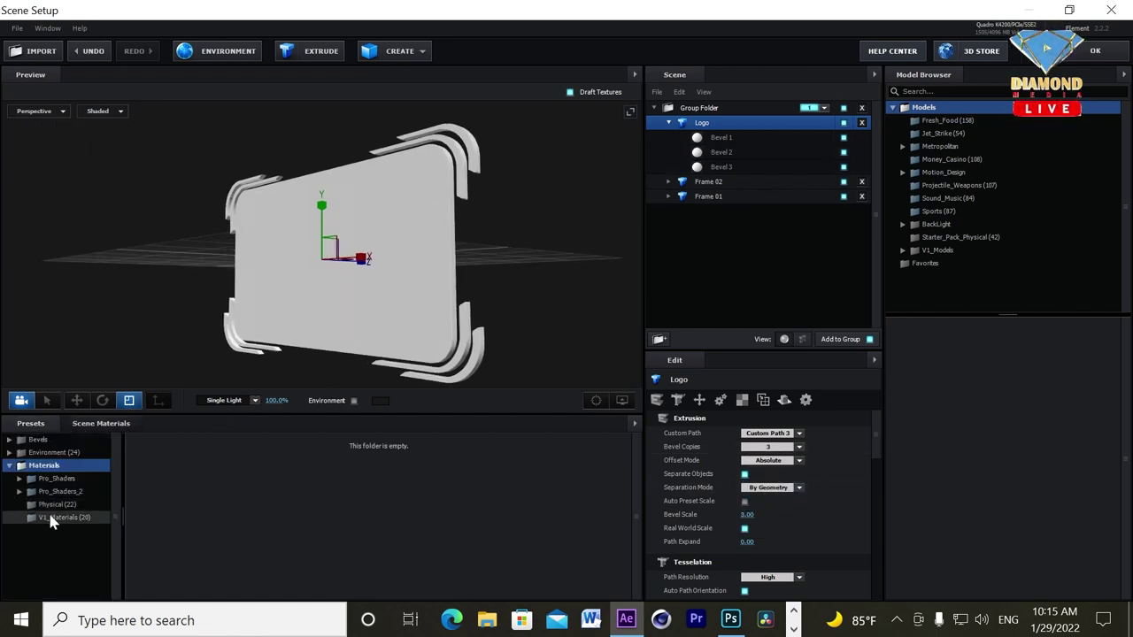
{"action": "left_click", "coordinate": [42, 466]}
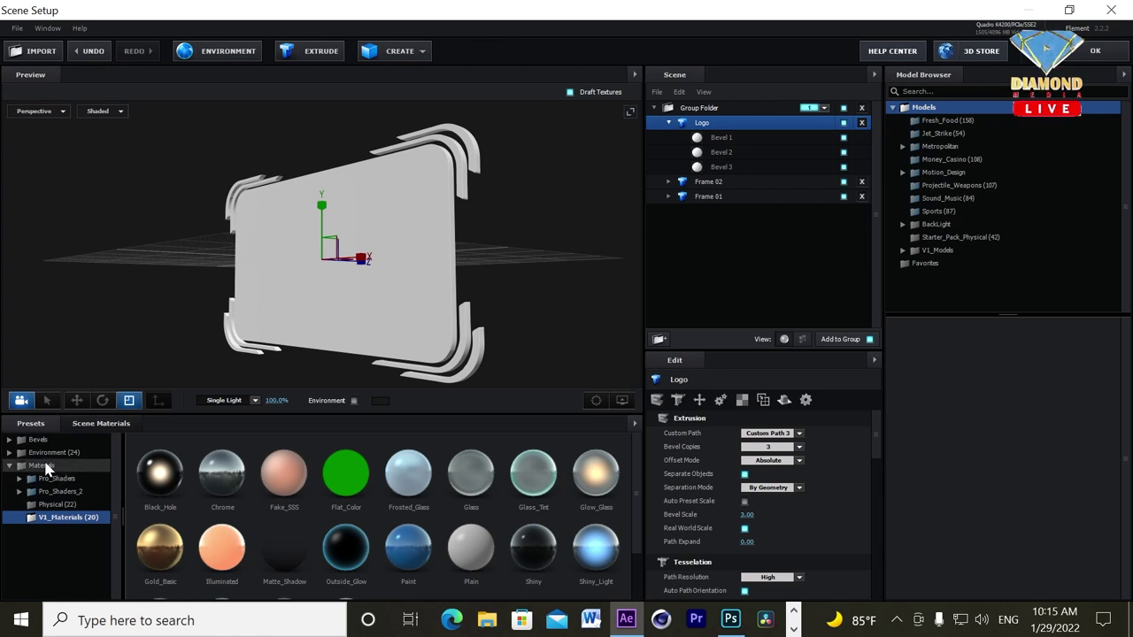
{"action": "left_click", "coordinate": [58, 479]}
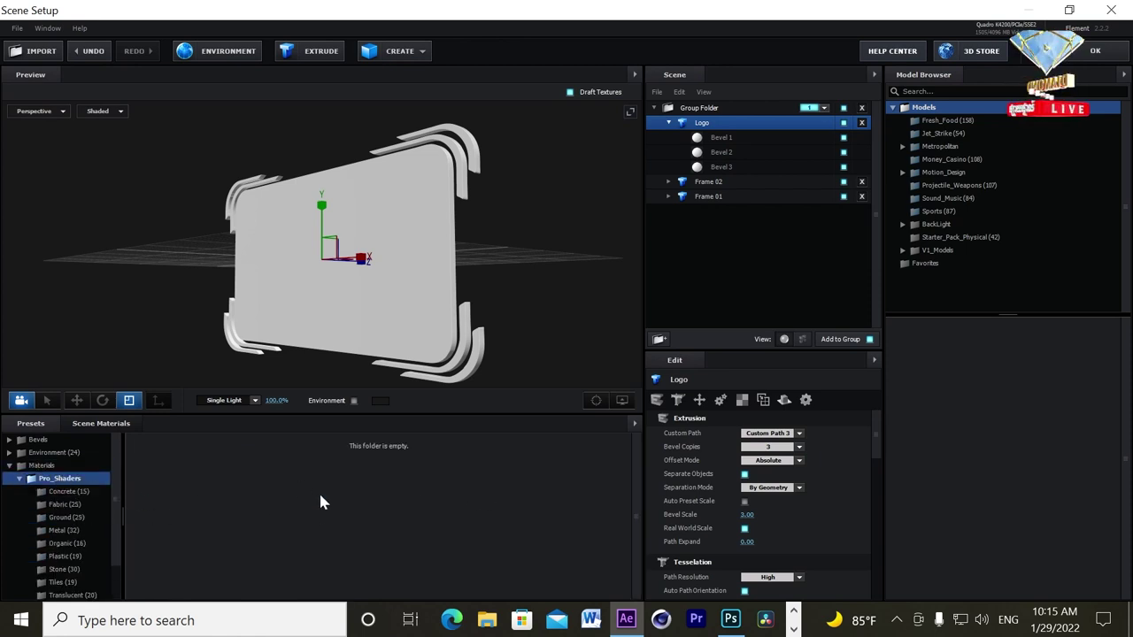
{"action": "left_click", "coordinate": [19, 478]}
{"action": "left_click", "coordinate": [54, 517]}
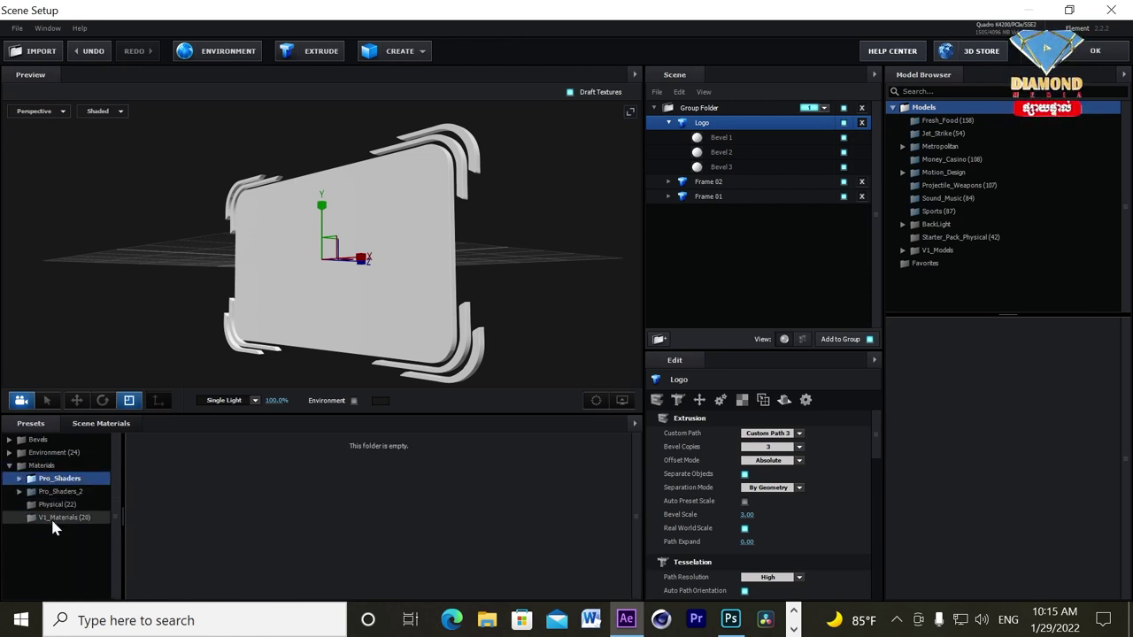
{"action": "scroll", "coordinate": [407, 497], "scroll_direction": "down", "scroll_amount": 2}
{"action": "scroll", "coordinate": [423, 504], "scroll_direction": "up", "scroll_amount": 2}
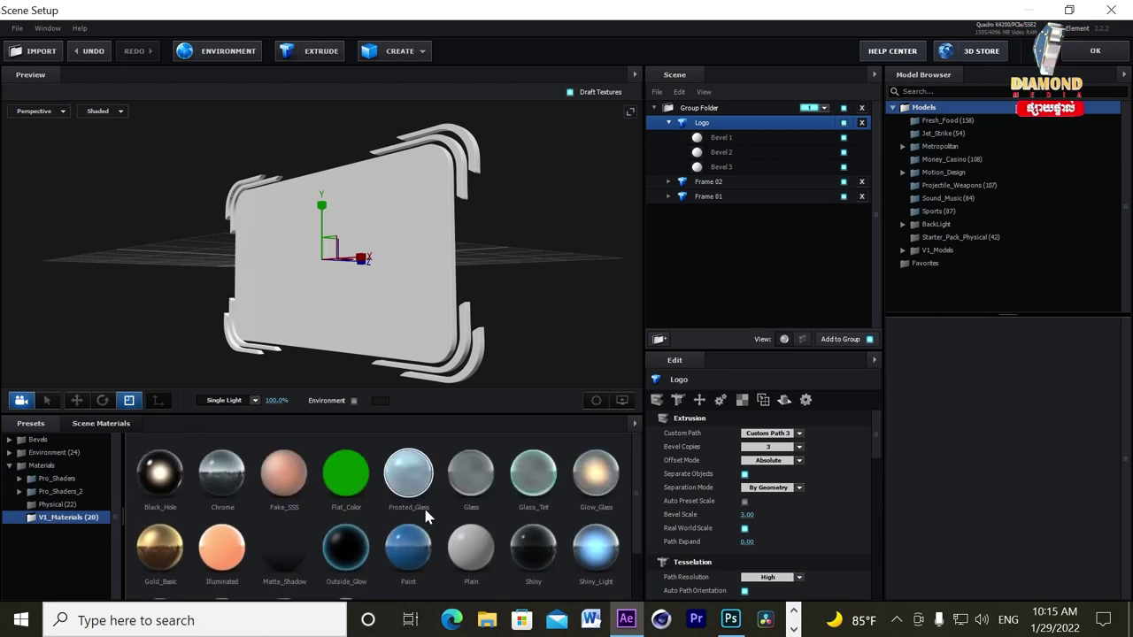
{"action": "left_click", "coordinate": [64, 506]}
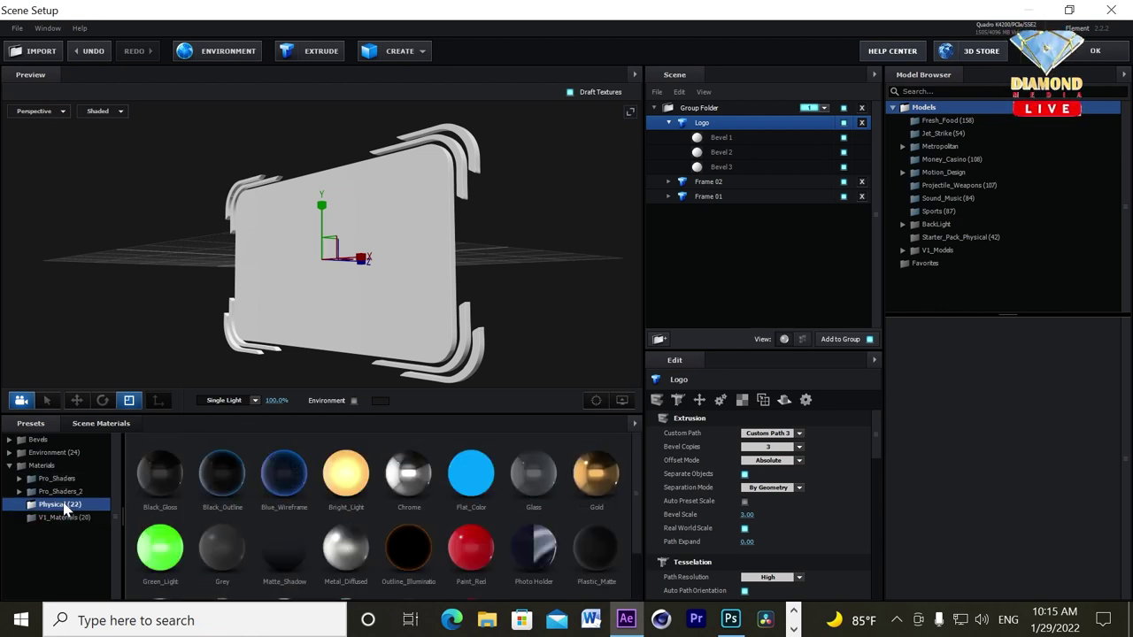
{"action": "scroll", "coordinate": [492, 478], "scroll_direction": "down", "scroll_amount": 1}
{"action": "scroll", "coordinate": [569, 451], "scroll_direction": "up", "scroll_amount": 1}
Drag Physical Gold onto the Logo's Bevel 3 and Chrome onto Bevel 2
{"action": "left_click_drag", "start_coordinate": [596, 474], "coordinate": [736, 165]}
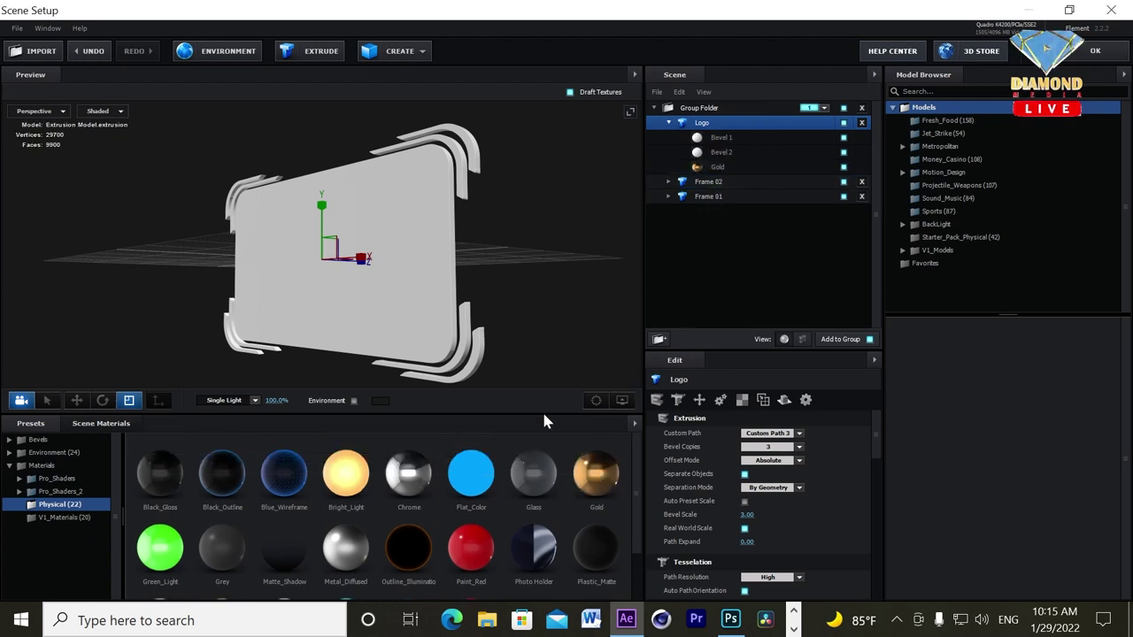
{"action": "left_click_drag", "start_coordinate": [408, 473], "coordinate": [728, 152]}
{"action": "left_click_drag", "start_coordinate": [570, 224], "coordinate": [542, 236]}
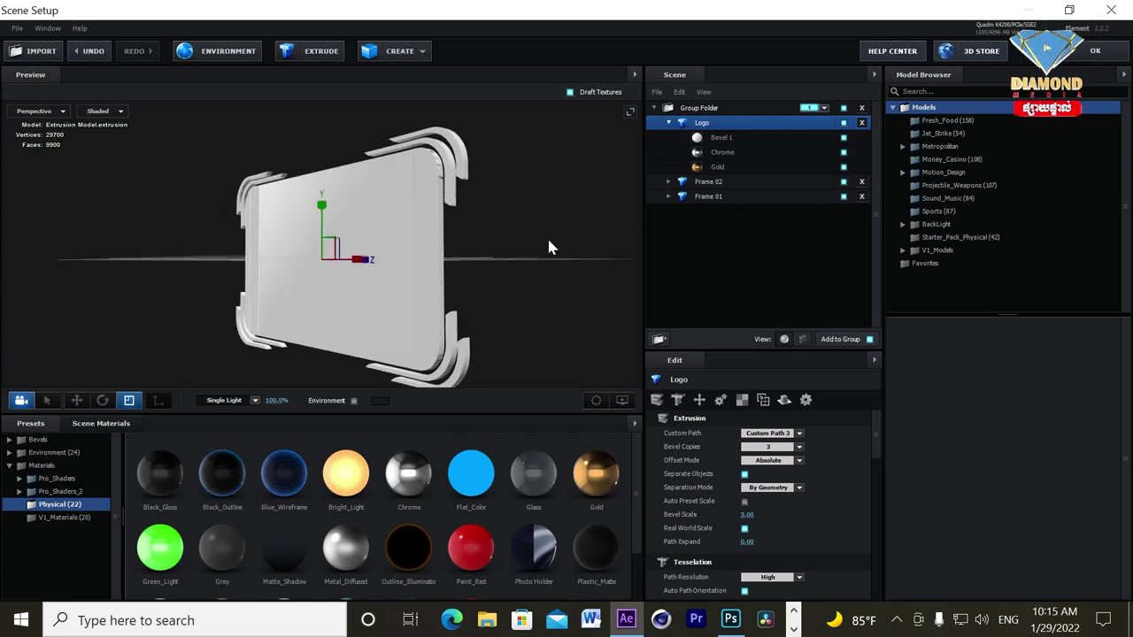
{"action": "left_click", "coordinate": [721, 138]}
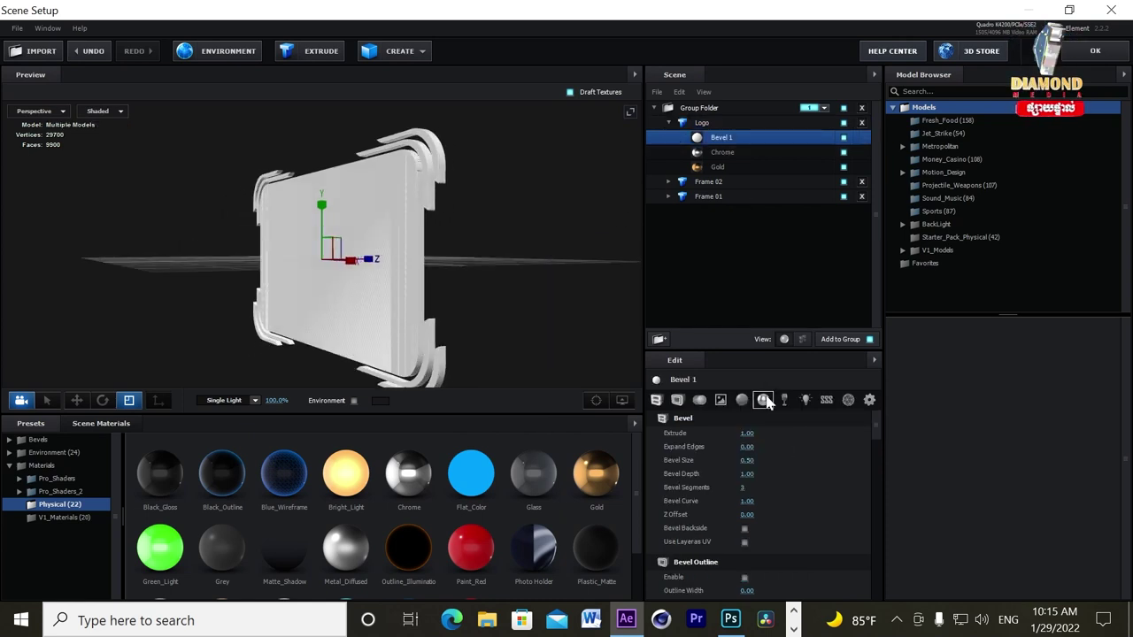
Set Bevel 1's extrusion to 2.70, then the Chrome bevel's extrude to 2.86 with wider edges
{"action": "mouse_move", "coordinate": [747, 433]}
{"action": "left_mouse_down"}
{"action": "mouse_move", "coordinate": [1014, 425]}
{"action": "mouse_move", "coordinate": [895, 433]}
{"action": "mouse_move", "coordinate": [921, 448]}
{"action": "left_mouse_up"}
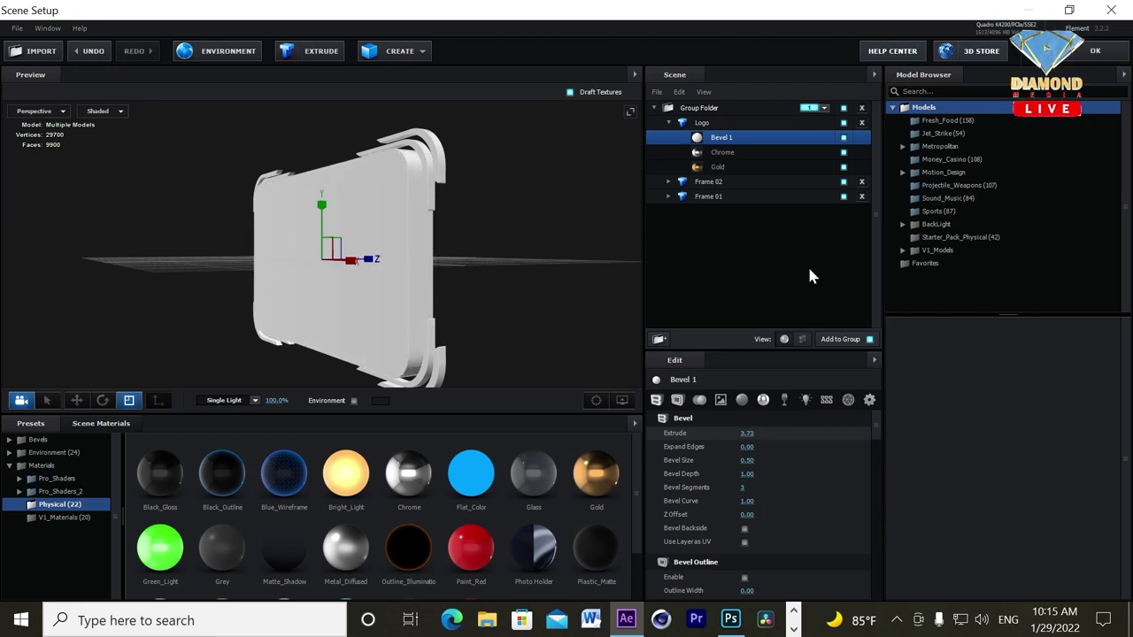
{"action": "left_click", "coordinate": [728, 152]}
{"action": "left_click_drag", "start_coordinate": [749, 433], "coordinate": [887, 434]}
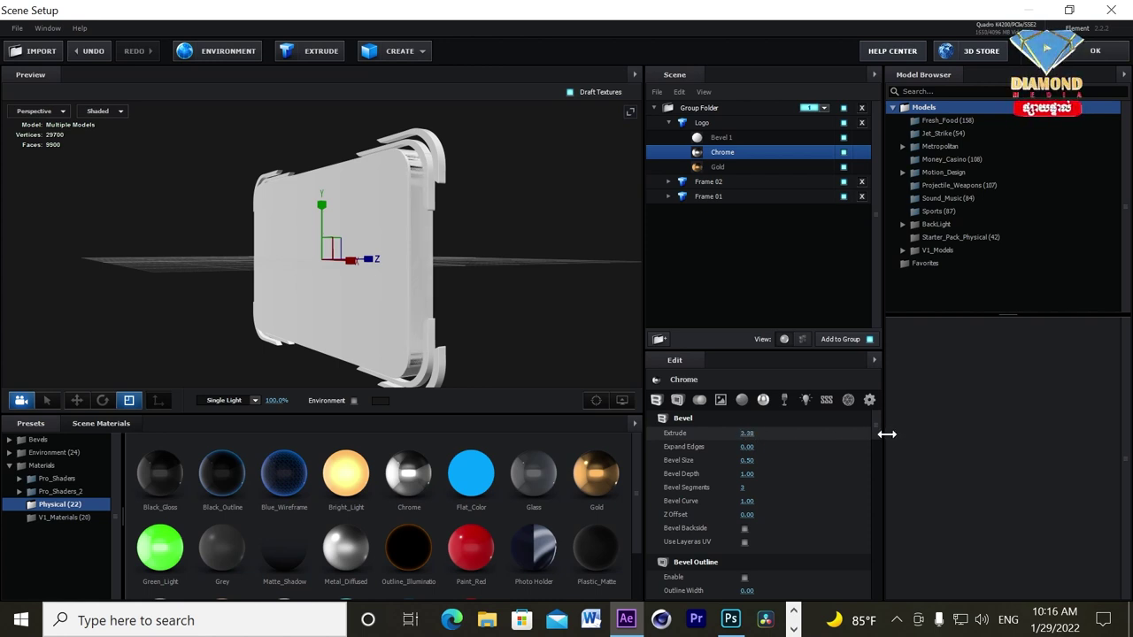
{"action": "left_click_drag", "start_coordinate": [547, 333], "coordinate": [541, 333]}
{"action": "left_click_drag", "start_coordinate": [742, 432], "coordinate": [722, 432]}
{"action": "left_click_drag", "start_coordinate": [495, 349], "coordinate": [461, 338]}
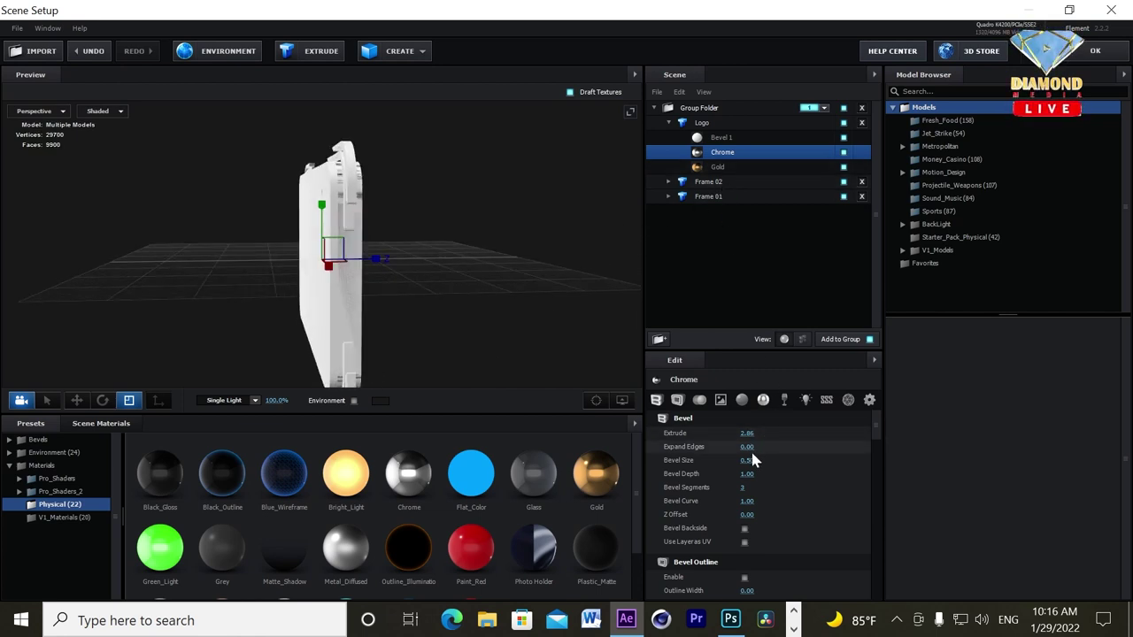
{"action": "left_click_drag", "start_coordinate": [746, 446], "coordinate": [953, 426]}
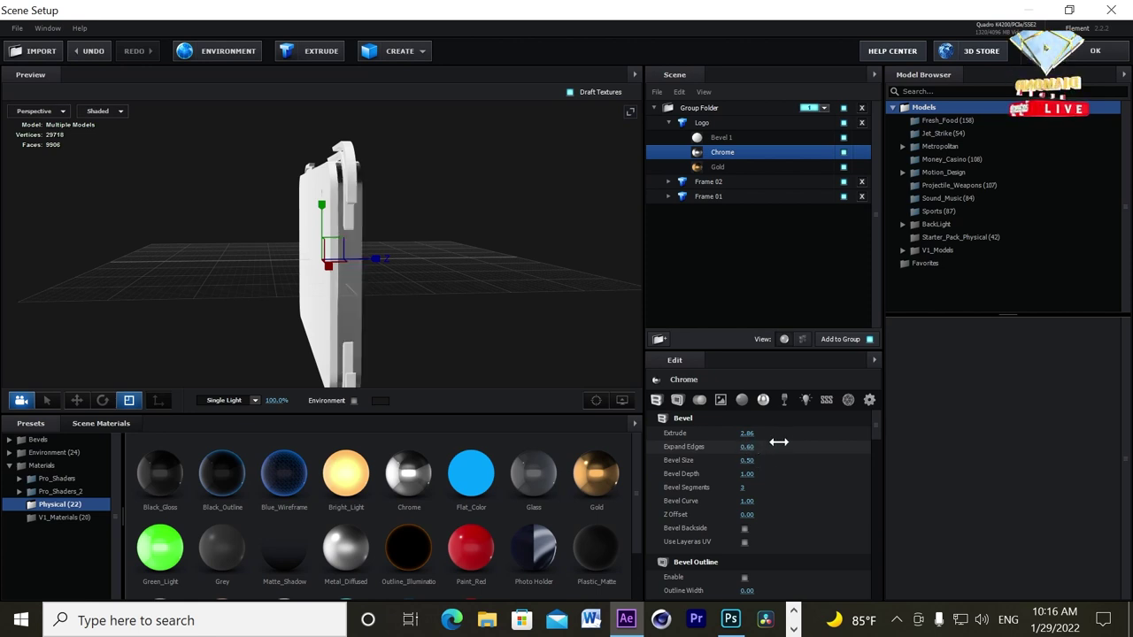
{"action": "mouse_move", "coordinate": [611, 318]}
{"action": "left_mouse_down"}
{"action": "mouse_move", "coordinate": [565, 295]}
{"action": "mouse_move", "coordinate": [522, 314]}
{"action": "mouse_move", "coordinate": [548, 308]}
{"action": "left_mouse_up"}
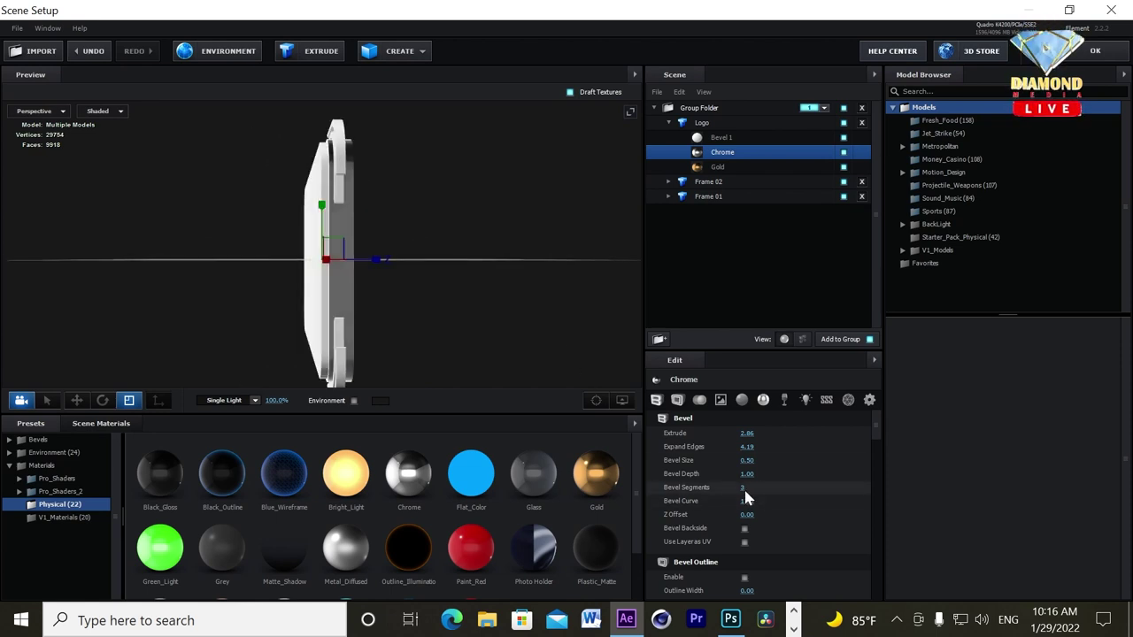
Give Chrome 0 segments, a back bevel, depth 1.69, extrusion 2.61 and Z Offset about 0.40
{"action": "left_click_drag", "start_coordinate": [743, 487], "coordinate": [721, 487]}
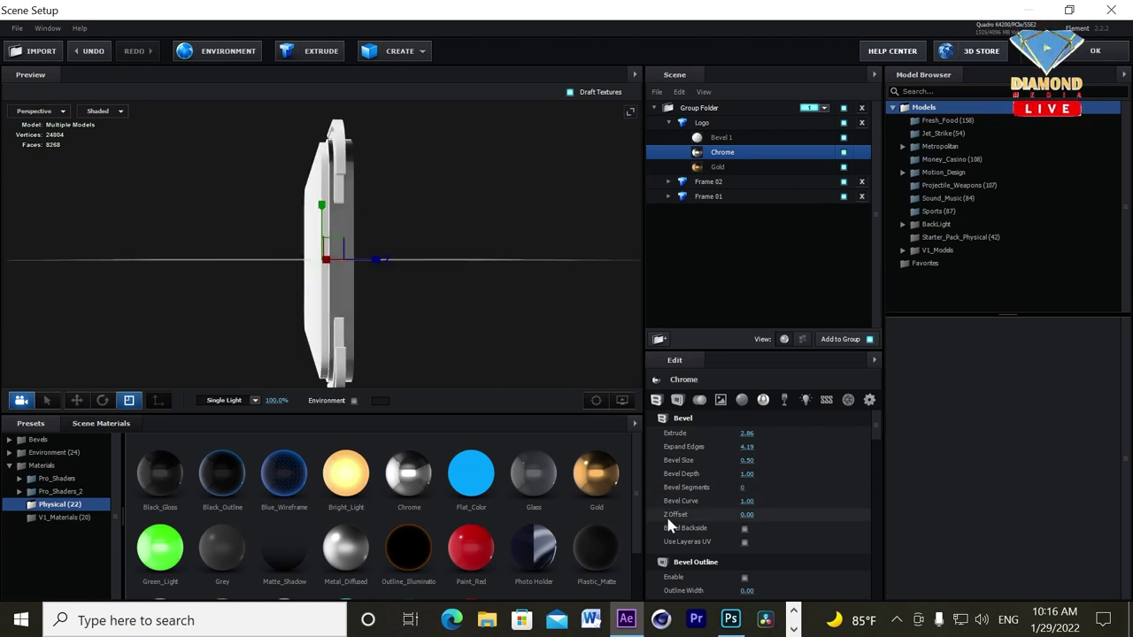
{"action": "left_click", "coordinate": [745, 530]}
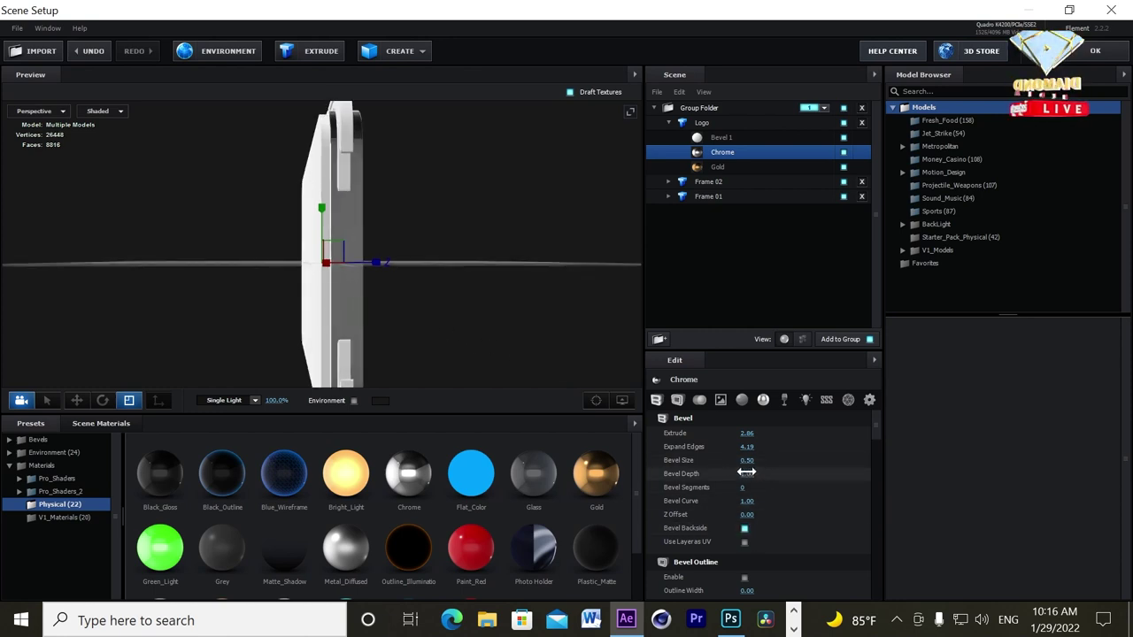
{"action": "mouse_move", "coordinate": [746, 477]}
{"action": "left_mouse_down"}
{"action": "mouse_move", "coordinate": [767, 473]}
{"action": "mouse_move", "coordinate": [727, 461]}
{"action": "left_mouse_up"}
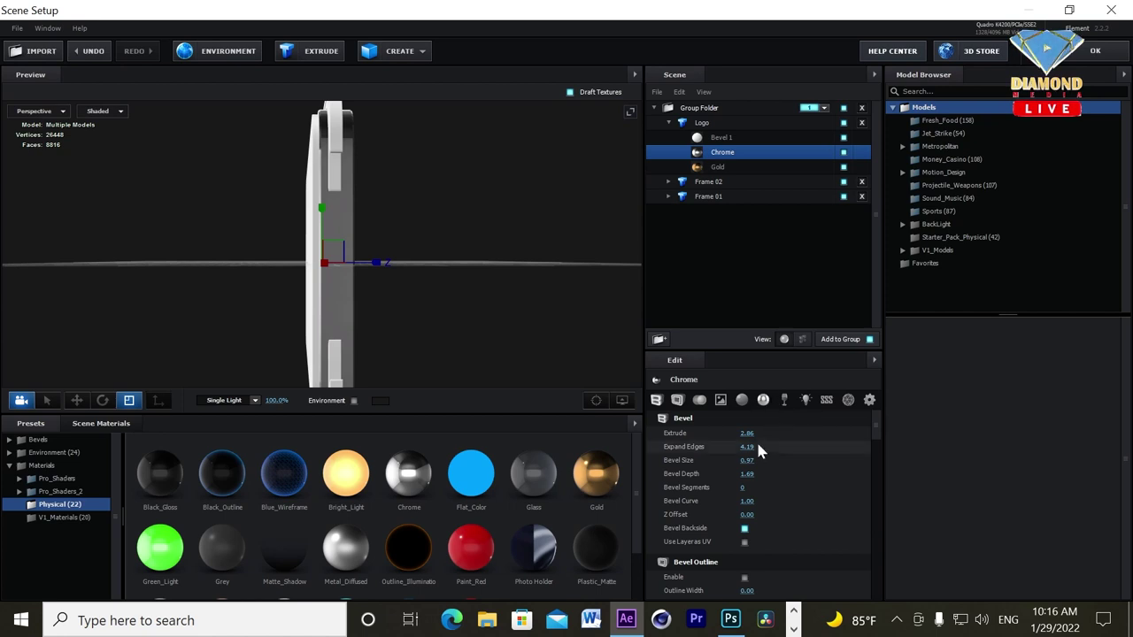
{"action": "left_click_drag", "start_coordinate": [744, 436], "coordinate": [734, 438]}
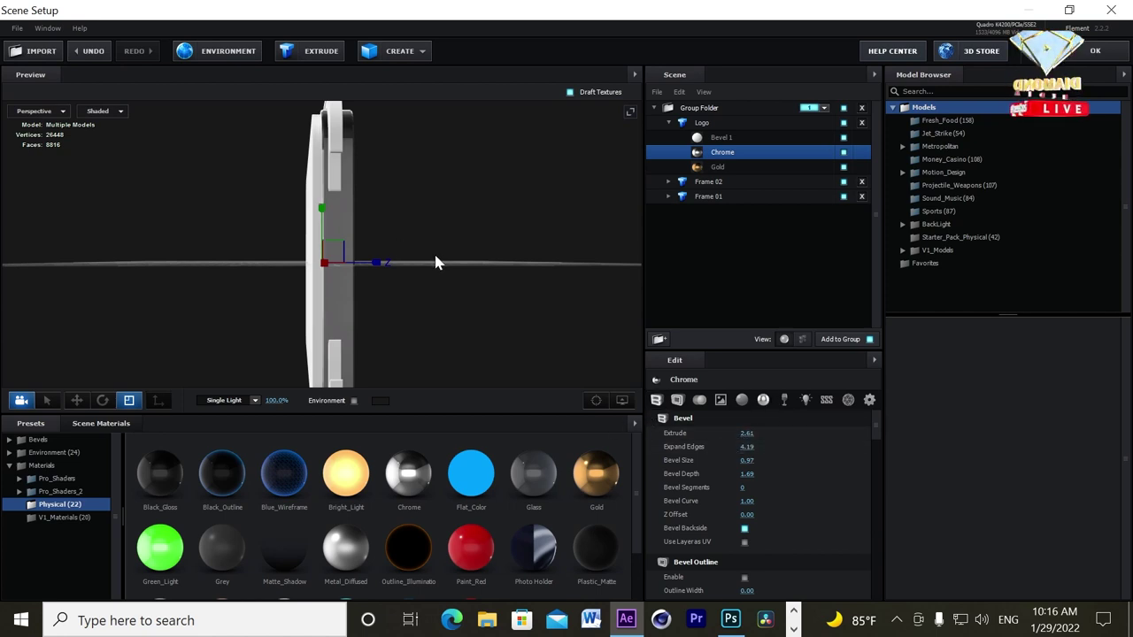
{"action": "left_click_drag", "start_coordinate": [435, 262], "coordinate": [433, 260]}
{"action": "left_click", "coordinate": [77, 400]}
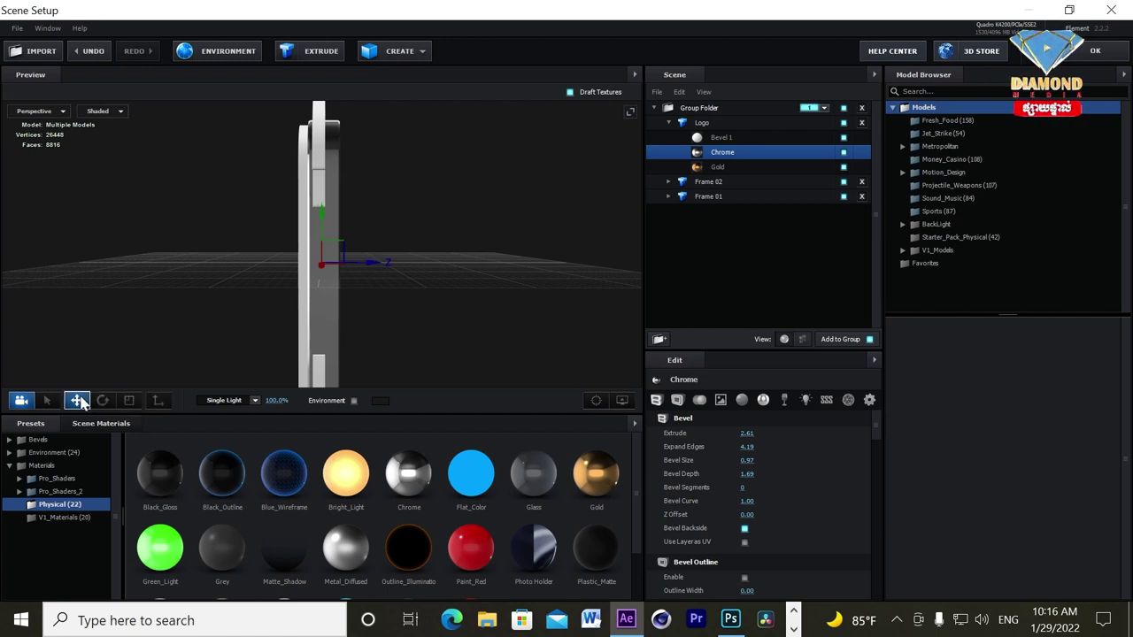
{"action": "scroll", "coordinate": [875, 437], "scroll_direction": "down", "scroll_amount": 2}
{"action": "scroll", "coordinate": [876, 444], "scroll_direction": "down", "scroll_amount": 2}
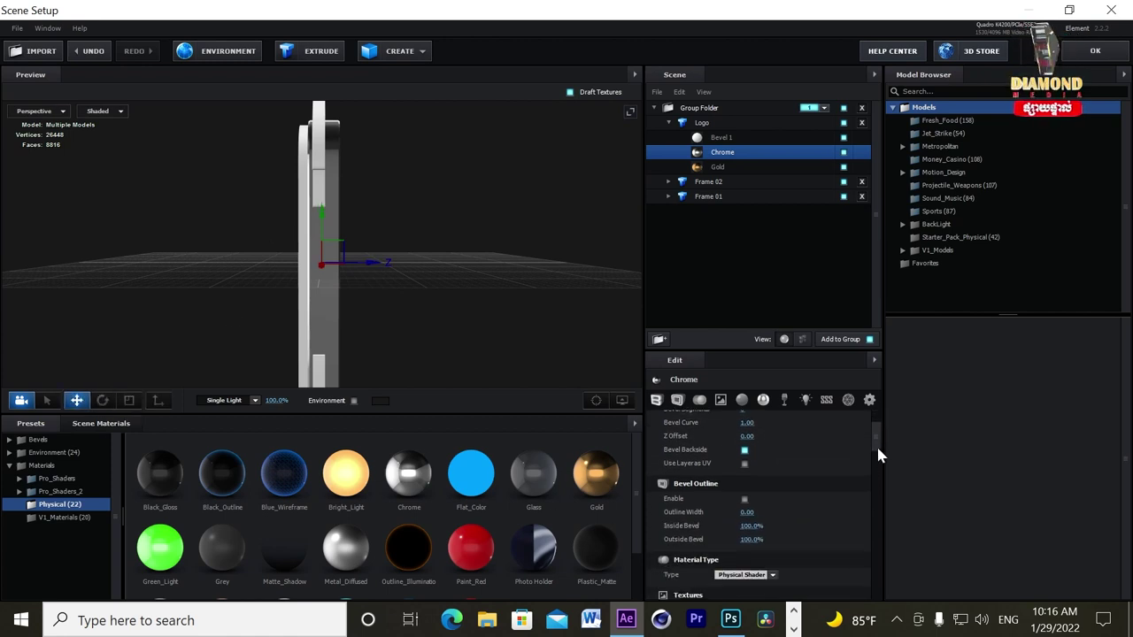
{"action": "scroll", "coordinate": [876, 445], "scroll_direction": "up", "scroll_amount": 1}
{"action": "mouse_move", "coordinate": [748, 455]}
{"action": "left_mouse_down"}
{"action": "mouse_move", "coordinate": [737, 454]}
{"action": "mouse_move", "coordinate": [768, 452]}
{"action": "left_mouse_up"}
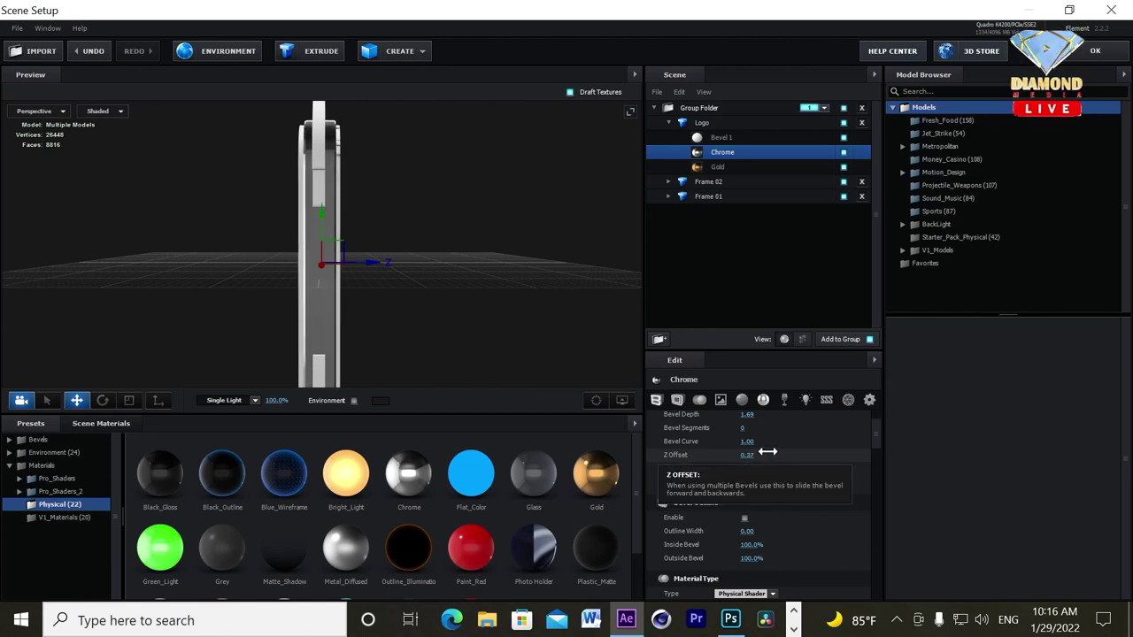
{"action": "left_click_drag", "start_coordinate": [767, 452], "coordinate": [761, 453]}
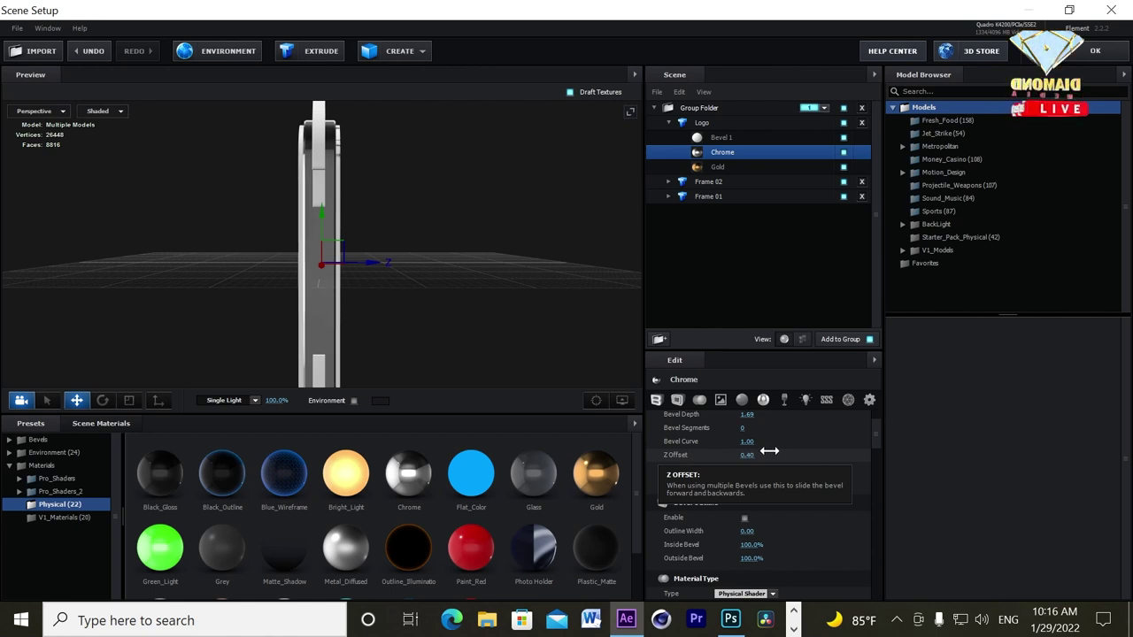
Give Gold more extrusion, Expand Edges 2.30, 0 segments, a back bevel and size 0.88
{"action": "left_click", "coordinate": [717, 169]}
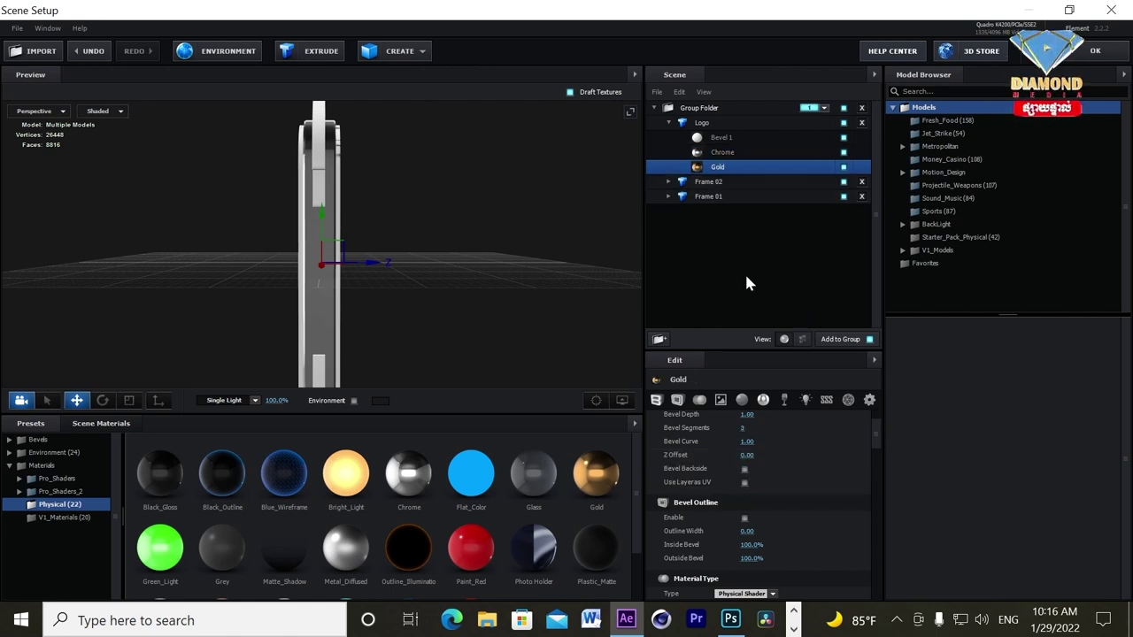
{"action": "left_click_drag", "start_coordinate": [870, 433], "coordinate": [876, 401]}
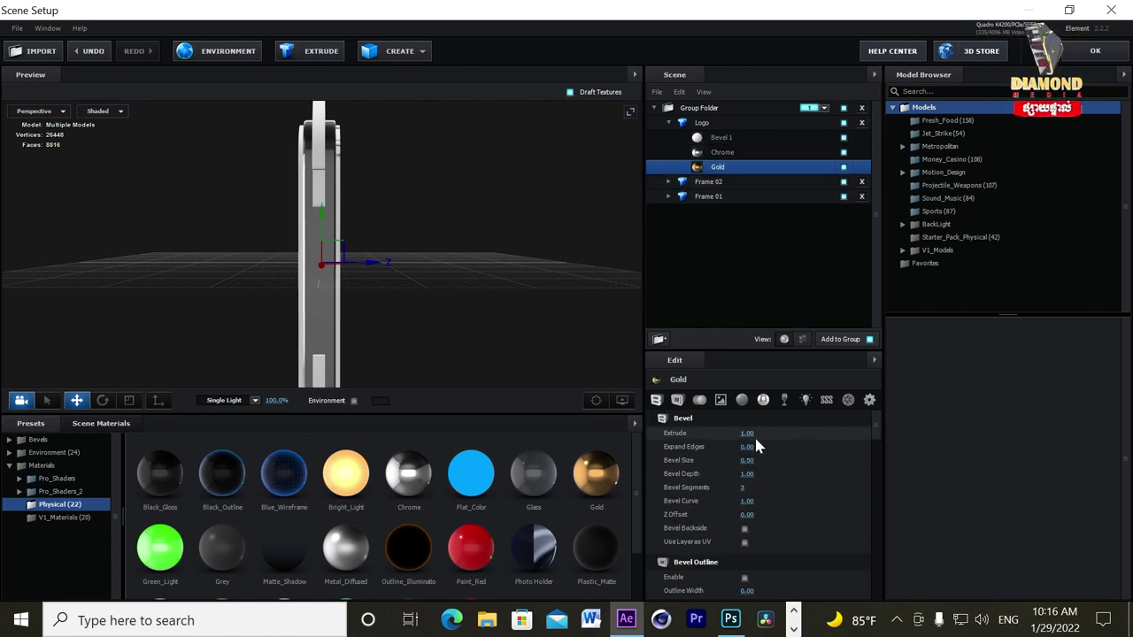
{"action": "left_click_drag", "start_coordinate": [879, 429], "coordinate": [910, 433]}
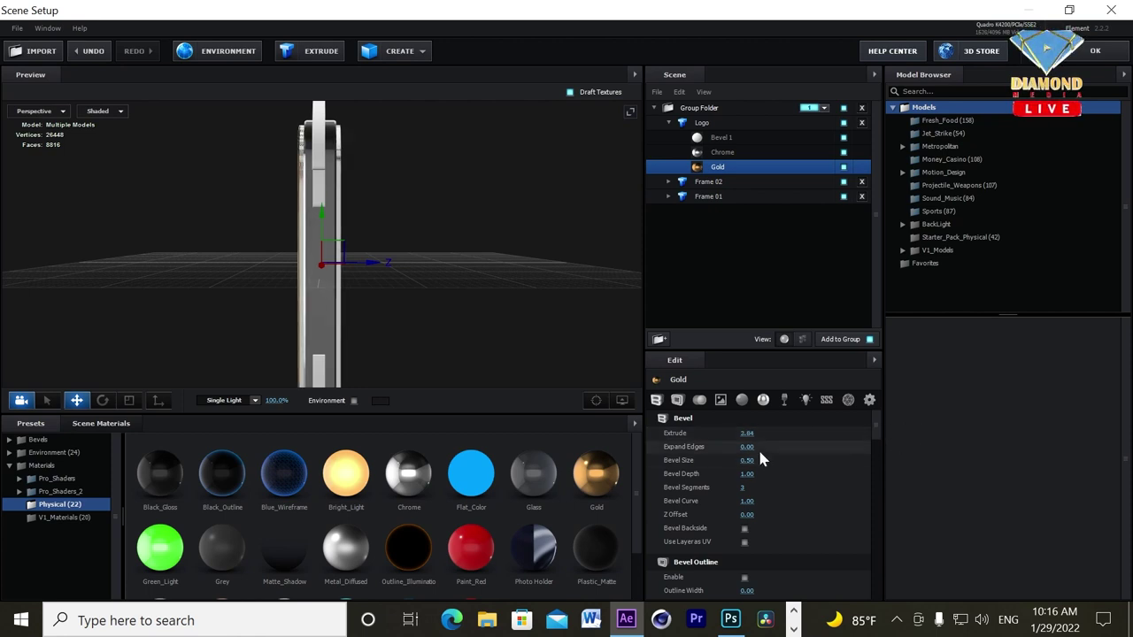
{"action": "left_click_drag", "start_coordinate": [752, 447], "coordinate": [789, 445]}
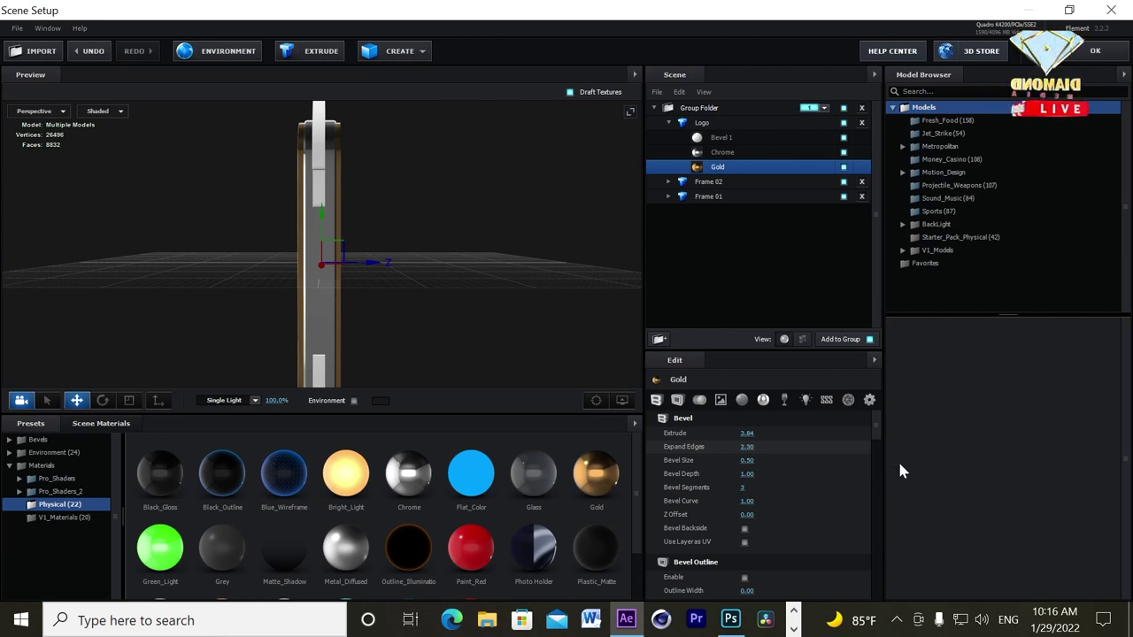
{"action": "left_click_drag", "start_coordinate": [742, 486], "coordinate": [686, 492]}
{"action": "left_click", "coordinate": [744, 528]}
{"action": "left_click_drag", "start_coordinate": [746, 460], "coordinate": [757, 460]}
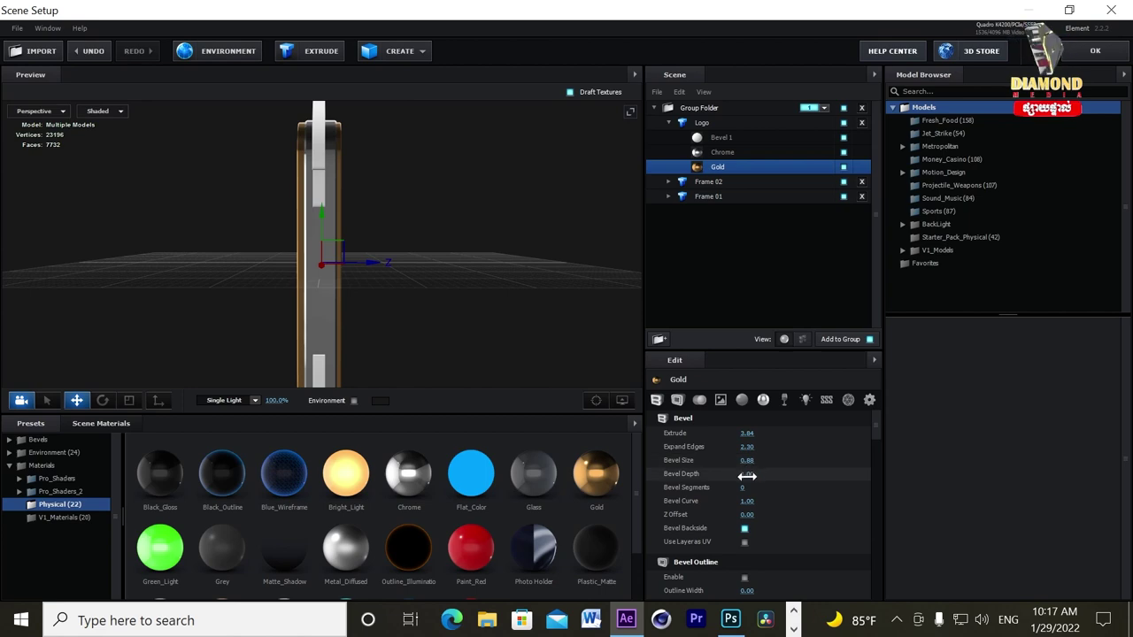
{"action": "mouse_move", "coordinate": [510, 381]}
{"action": "left_mouse_down"}
{"action": "mouse_move", "coordinate": [489, 354]}
{"action": "mouse_move", "coordinate": [438, 361]}
{"action": "mouse_move", "coordinate": [459, 357]}
{"action": "left_mouse_up"}
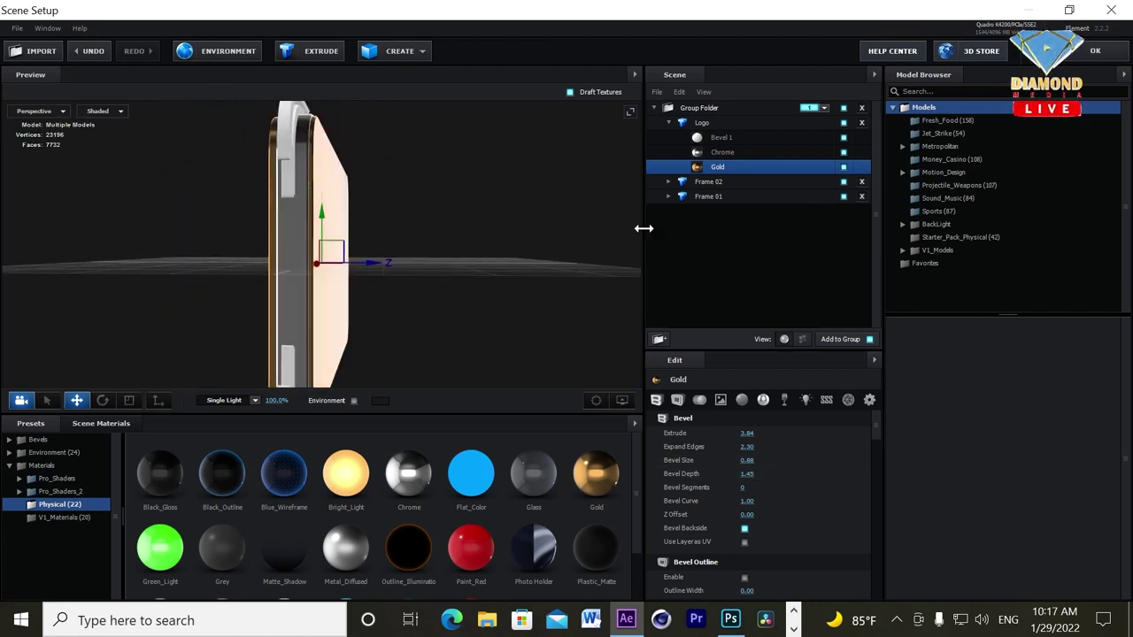
Offset Bevel 1 in depth to a Z Offset of 0.53
{"action": "left_click", "coordinate": [710, 138]}
{"action": "left_click_drag", "start_coordinate": [442, 244], "coordinate": [482, 246]}
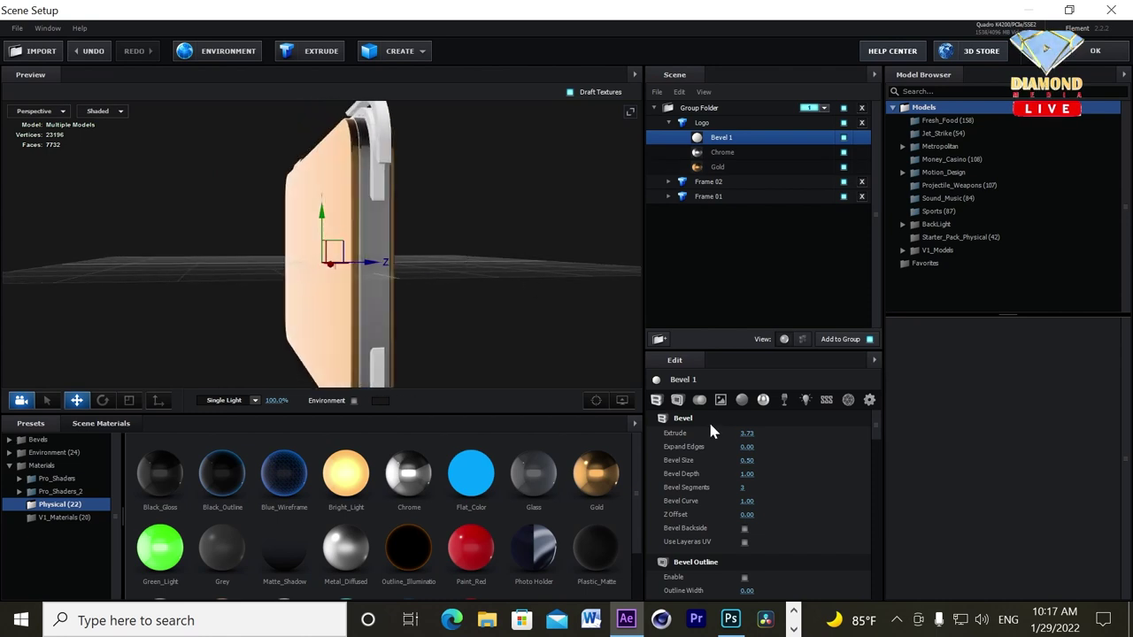
{"action": "mouse_move", "coordinate": [745, 517]}
{"action": "left_mouse_down"}
{"action": "mouse_move", "coordinate": [735, 514]}
{"action": "mouse_move", "coordinate": [769, 506]}
{"action": "left_mouse_up"}
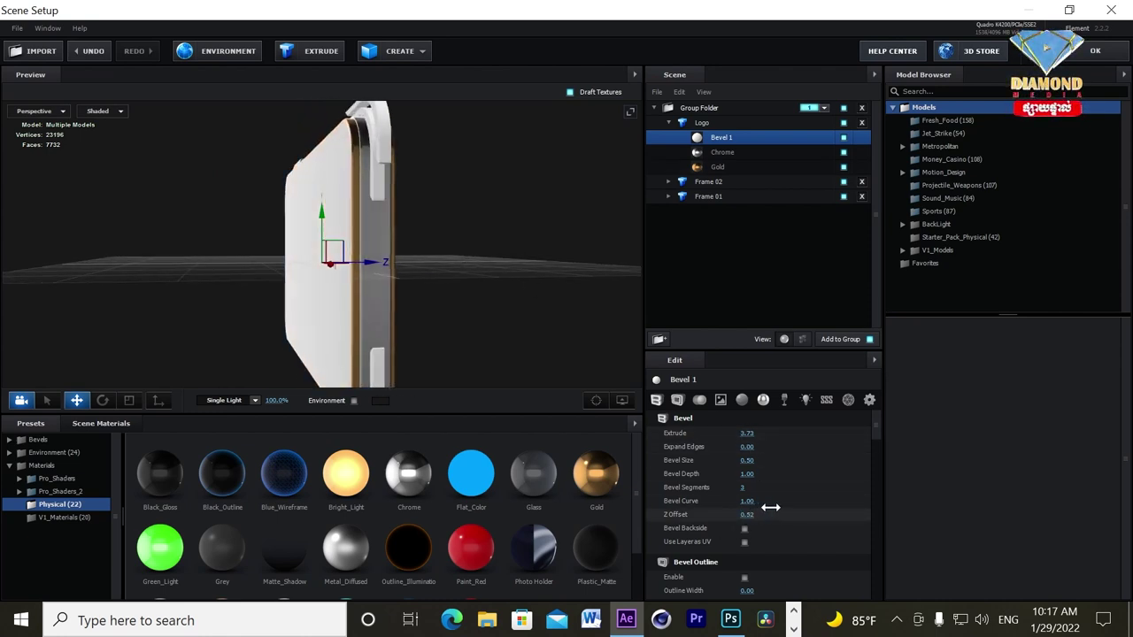
{"action": "mouse_move", "coordinate": [548, 376]}
{"action": "left_mouse_down"}
{"action": "mouse_move", "coordinate": [524, 268]}
{"action": "mouse_move", "coordinate": [454, 261]}
{"action": "left_mouse_up"}
{"action": "scroll", "coordinate": [531, 265], "scroll_direction": "up", "scroll_amount": 3}
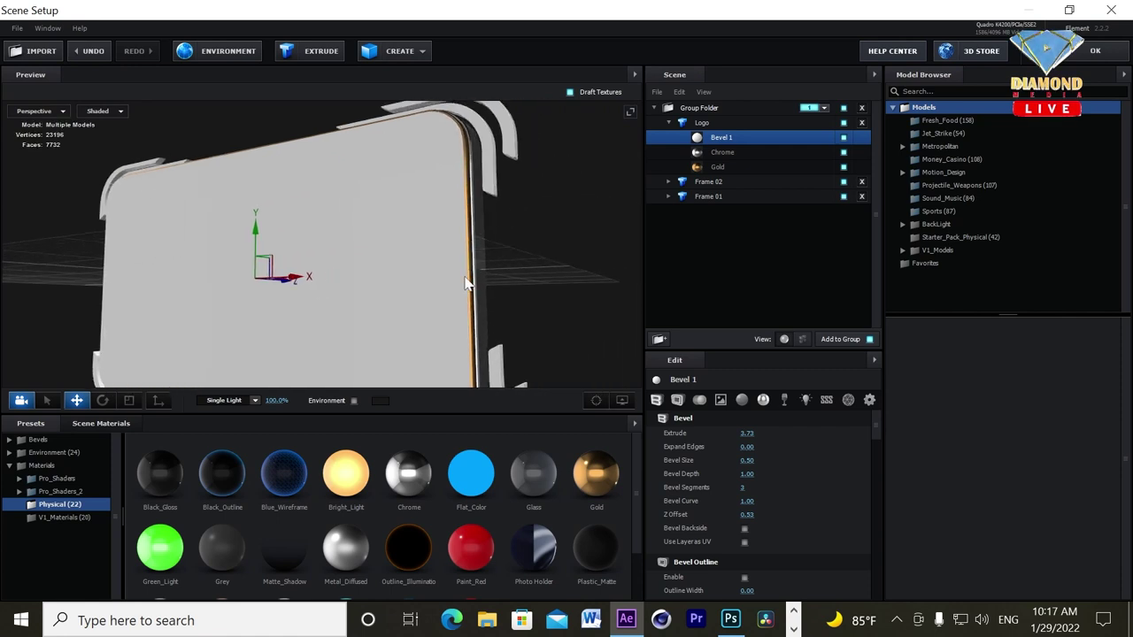
{"action": "left_click", "coordinate": [718, 167]}
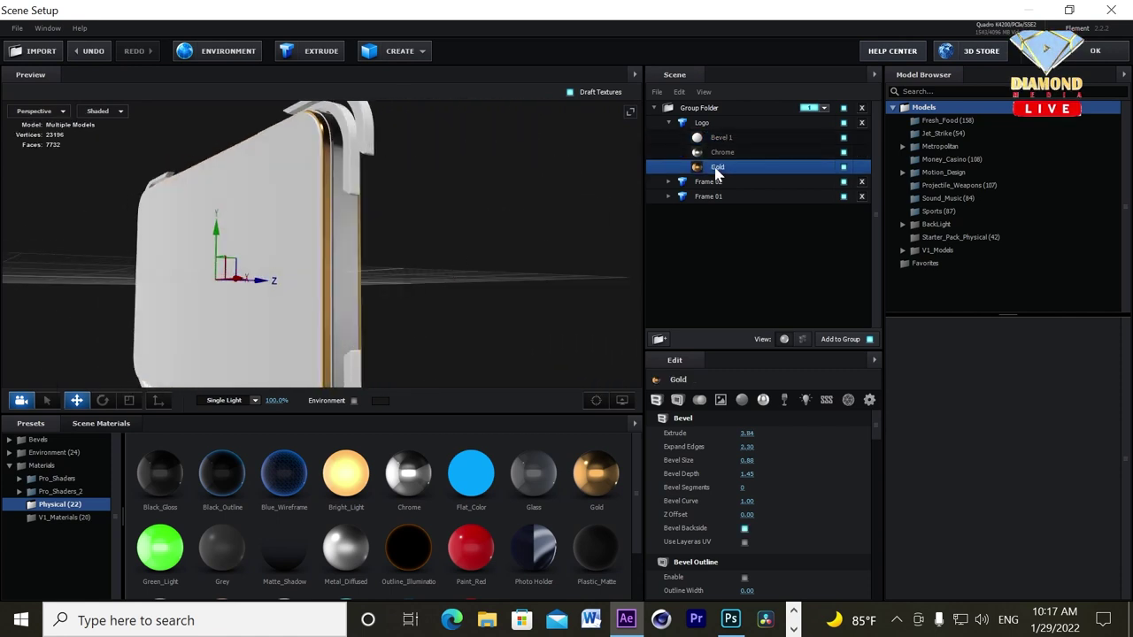
Set Gold's diffuse colour to bright orange and its reflectivity colour to bright yellow
{"action": "left_click_drag", "start_coordinate": [876, 421], "coordinate": [869, 469]}
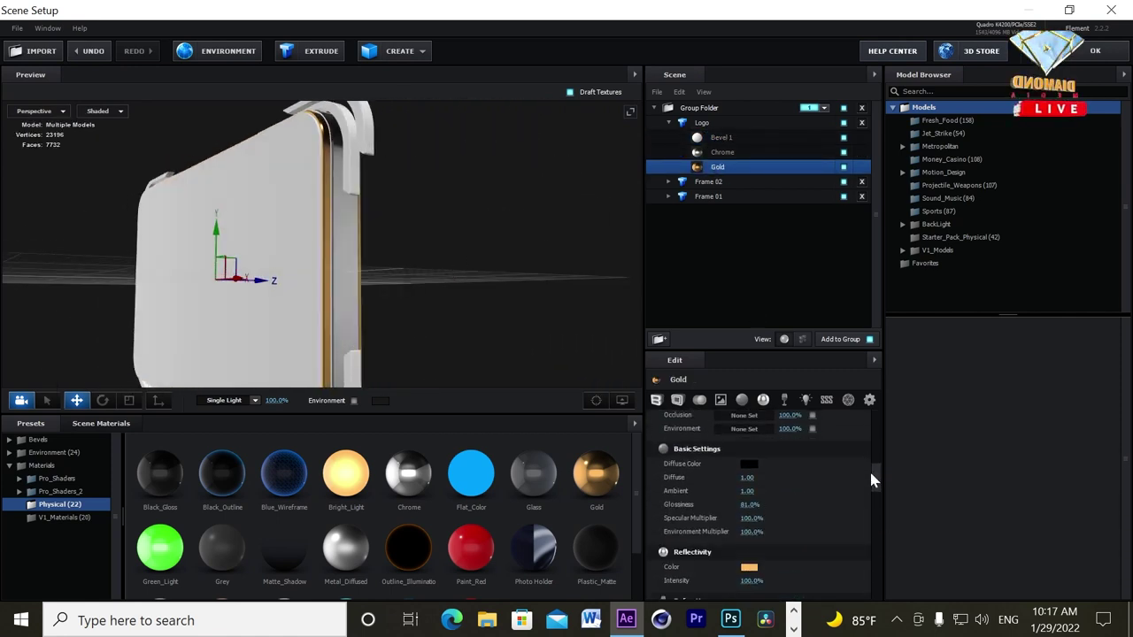
{"action": "left_click", "coordinate": [752, 463]}
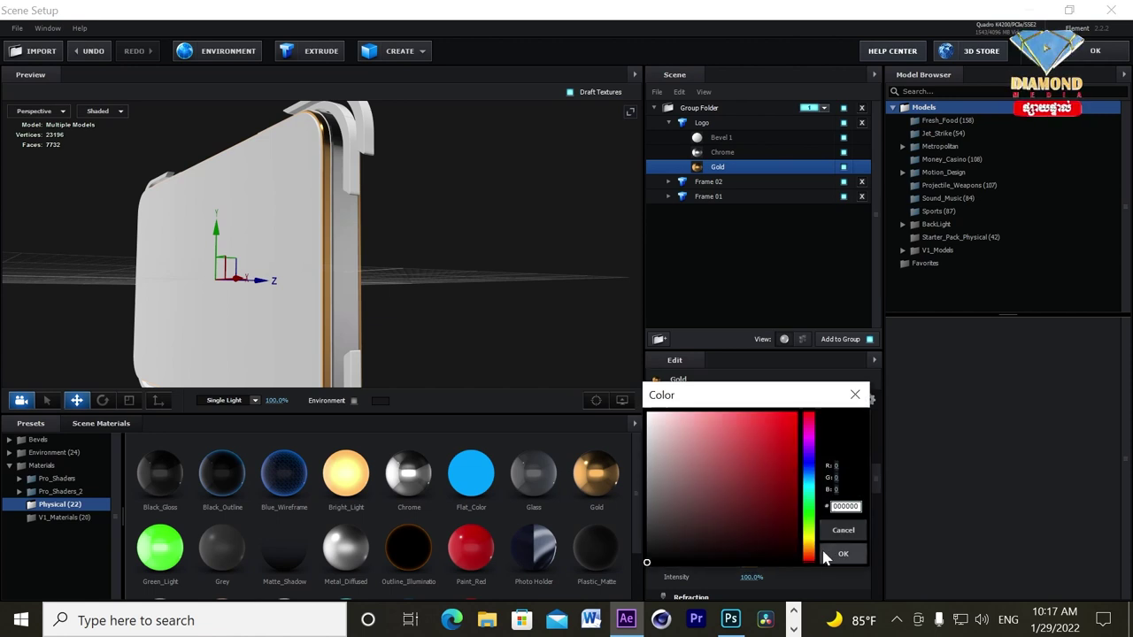
{"action": "left_click", "coordinate": [808, 547]}
{"action": "left_click", "coordinate": [796, 413]}
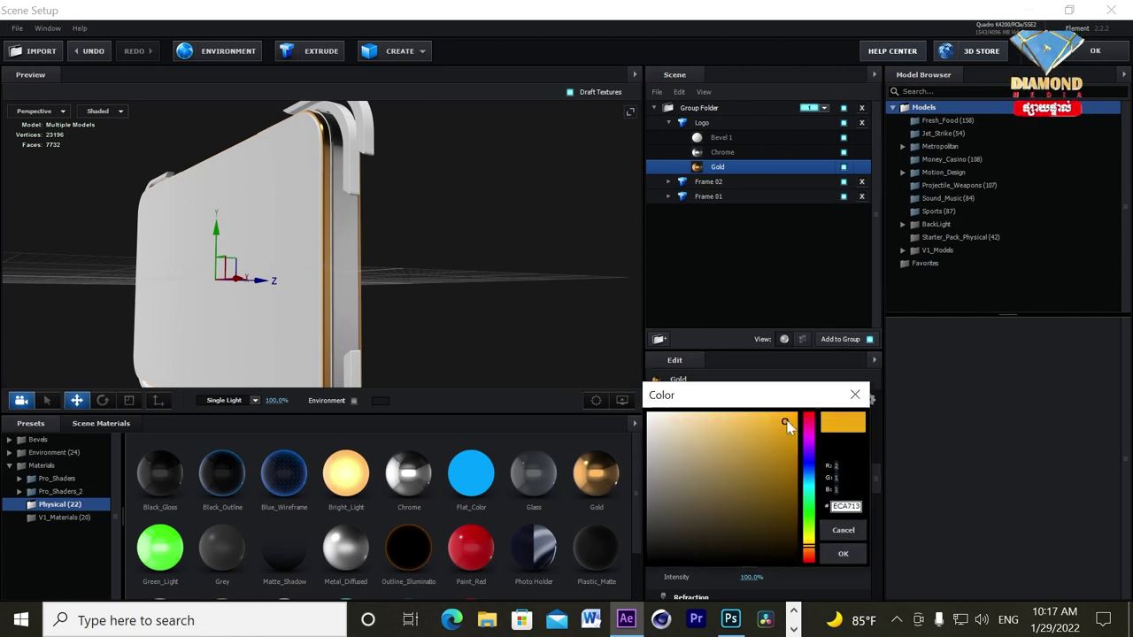
{"action": "left_click", "coordinate": [842, 553]}
{"action": "left_click", "coordinate": [749, 566]}
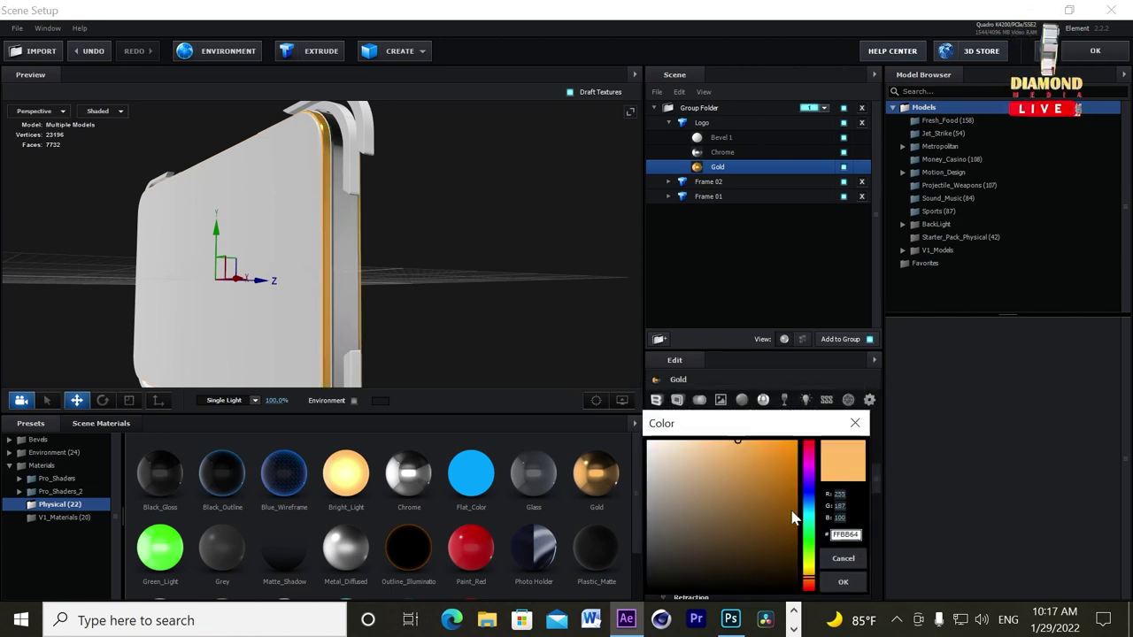
{"action": "left_click", "coordinate": [808, 565]}
{"action": "left_click", "coordinate": [795, 441]}
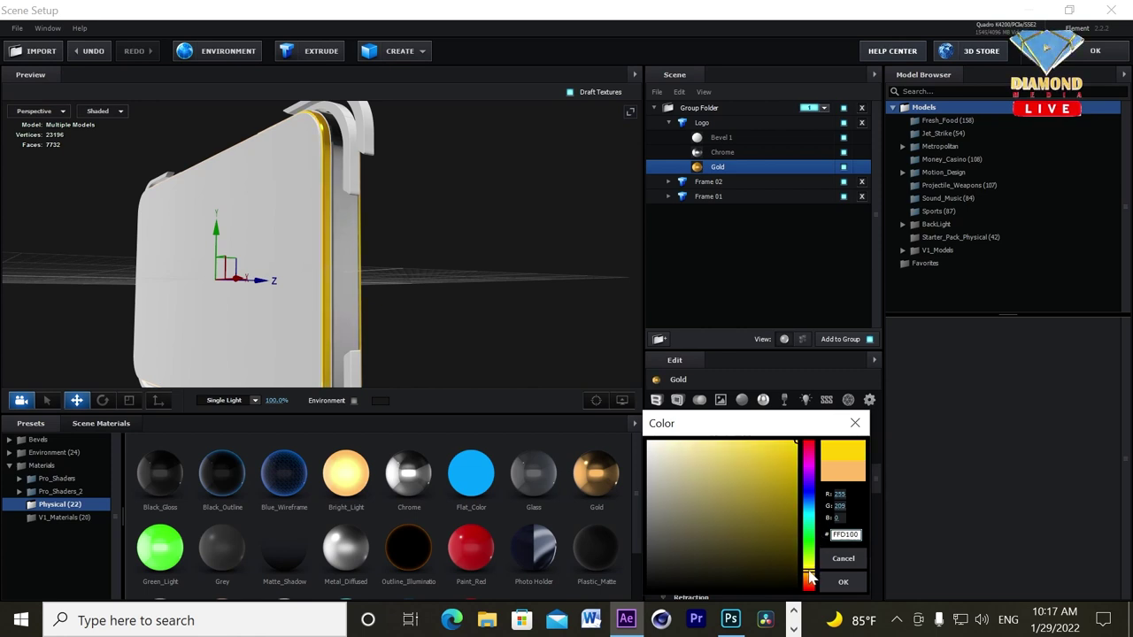
{"action": "left_click", "coordinate": [843, 582]}
Raise the Gold material's Diffuse strength to 3.30
{"action": "mouse_move", "coordinate": [754, 476]}
{"action": "left_mouse_down"}
{"action": "mouse_move", "coordinate": [886, 466]}
{"action": "mouse_move", "coordinate": [873, 469]}
{"action": "left_mouse_up"}
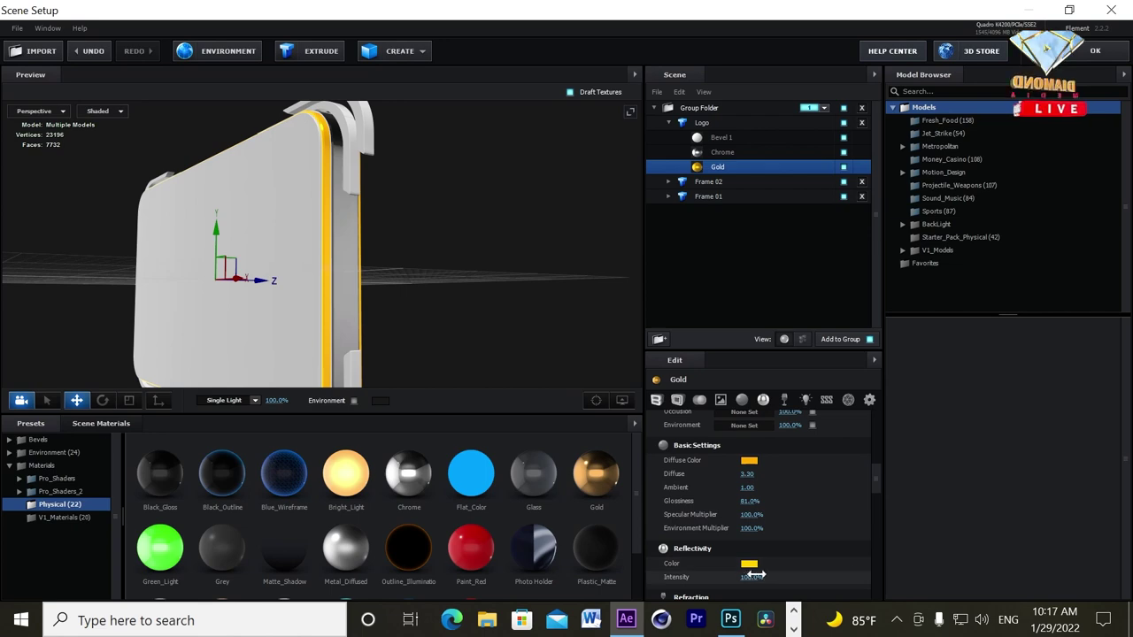
{"action": "mouse_move", "coordinate": [278, 320]}
{"action": "left_mouse_down"}
{"action": "mouse_move", "coordinate": [332, 300]}
{"action": "mouse_move", "coordinate": [313, 307]}
{"action": "mouse_move", "coordinate": [354, 306]}
{"action": "mouse_move", "coordinate": [320, 273]}
{"action": "mouse_move", "coordinate": [311, 320]}
{"action": "mouse_move", "coordinate": [272, 307]}
{"action": "left_mouse_up"}
{"action": "mouse_move", "coordinate": [343, 304]}
{"action": "left_mouse_down"}
{"action": "mouse_move", "coordinate": [370, 289]}
{"action": "mouse_move", "coordinate": [398, 184]}
{"action": "mouse_move", "coordinate": [405, 192]}
{"action": "mouse_move", "coordinate": [415, 172]}
{"action": "left_mouse_up"}
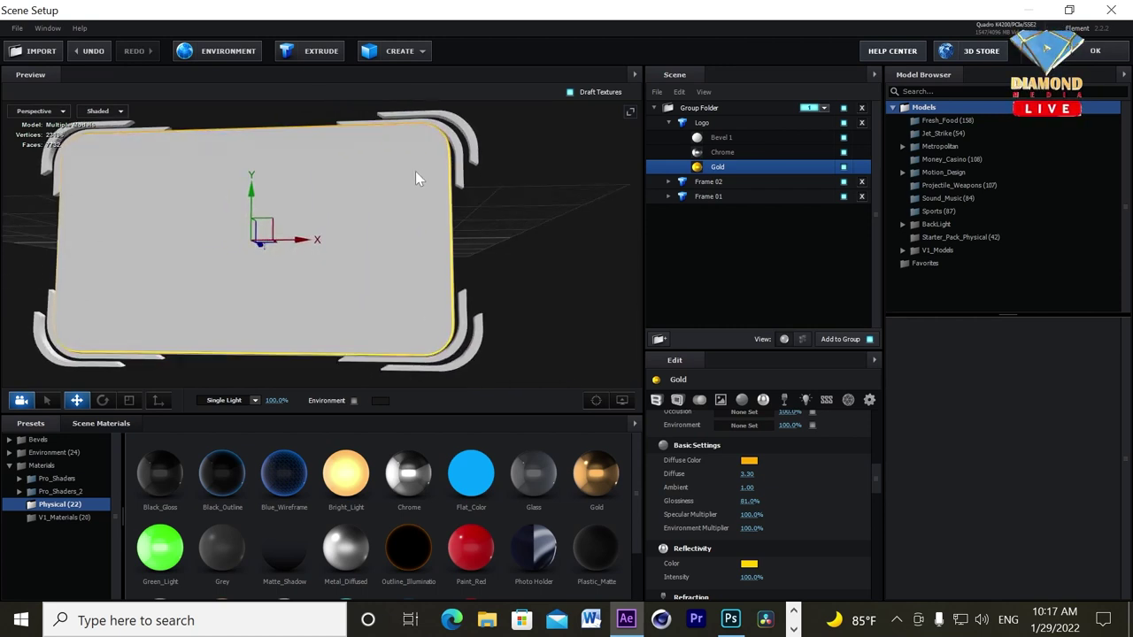
{"action": "left_click", "coordinate": [714, 182]}
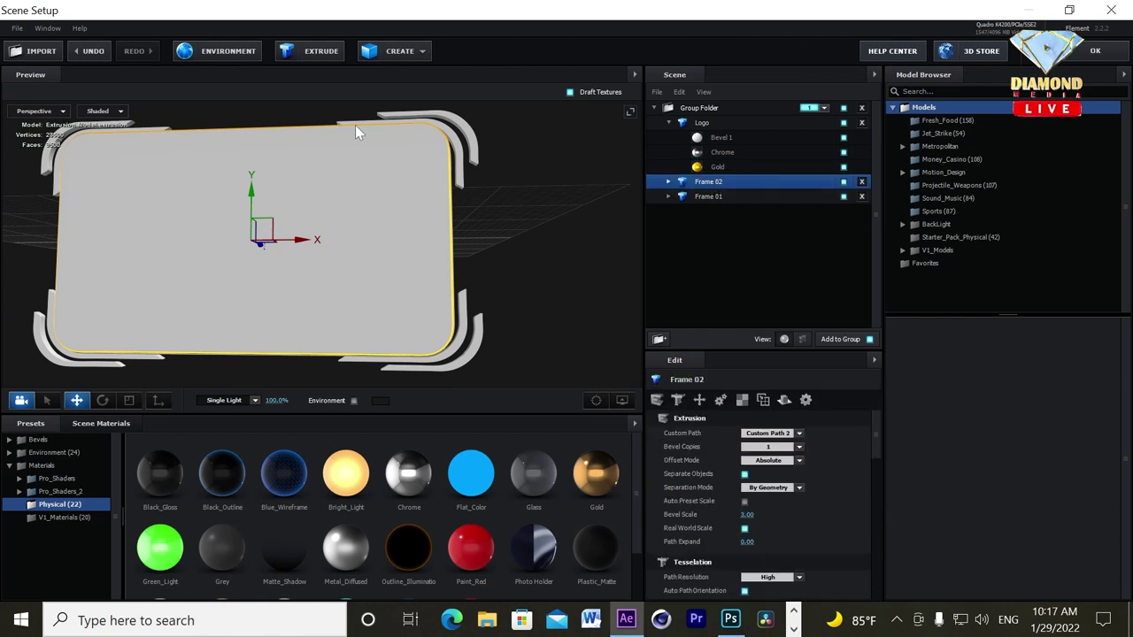
Resize the Frame 02 corner pieces around the board
{"action": "left_click", "coordinate": [129, 401]}
{"action": "left_click_drag", "start_coordinate": [270, 232], "coordinate": [275, 229]}
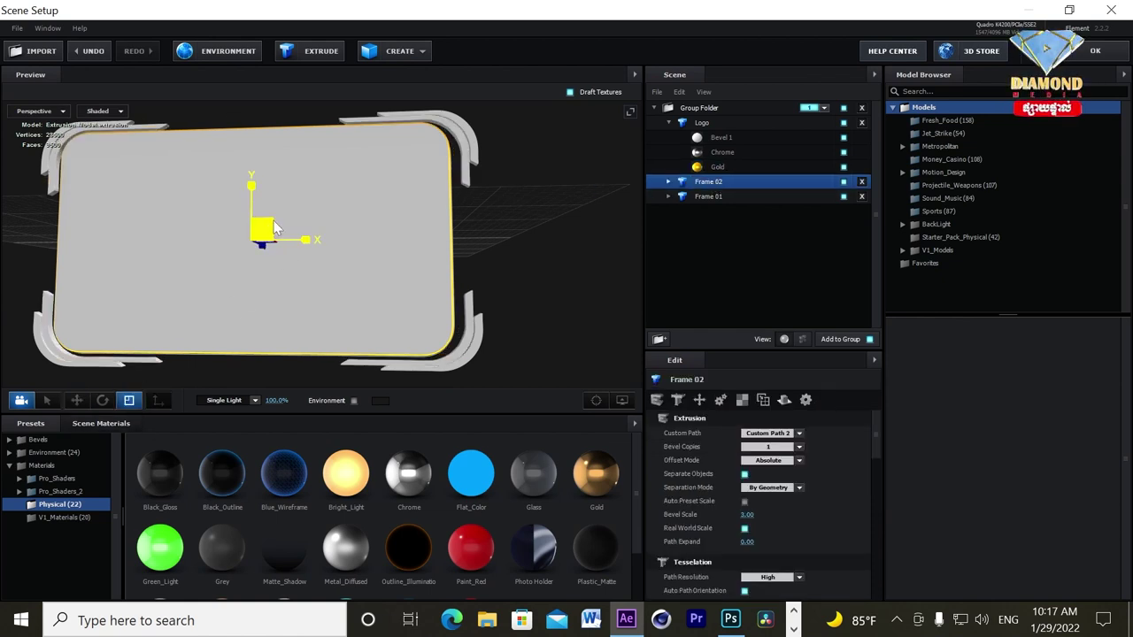
{"action": "left_click_drag", "start_coordinate": [275, 229], "coordinate": [274, 230]}
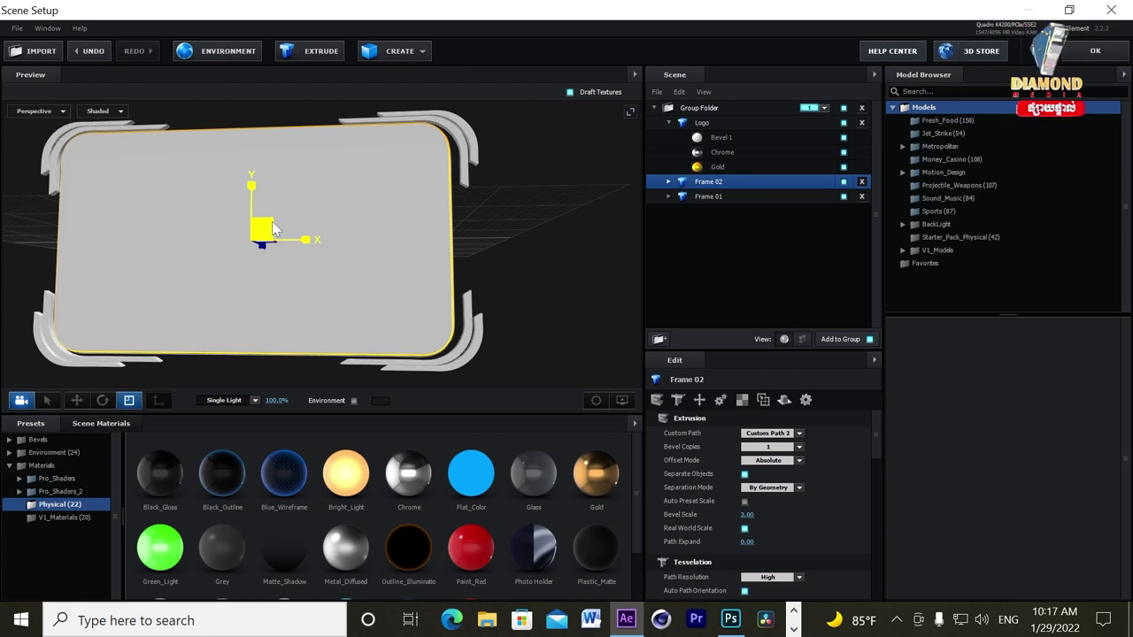
Expand Frame 01 and select its Bevel 1 material
{"action": "left_click", "coordinate": [704, 197]}
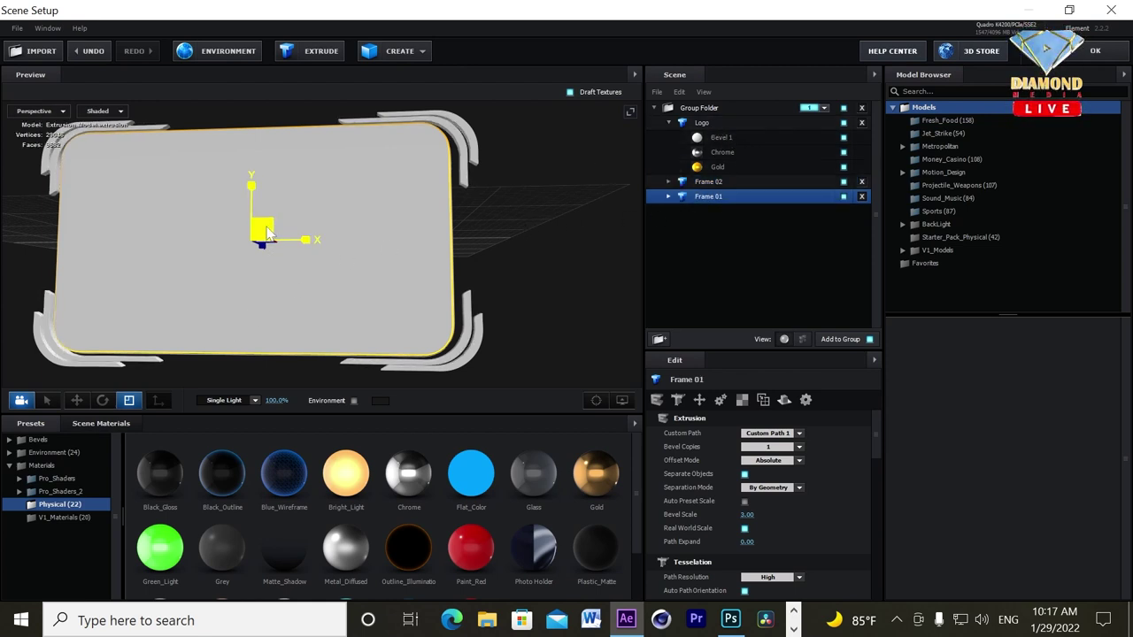
{"action": "left_click_drag", "start_coordinate": [420, 201], "coordinate": [434, 214]}
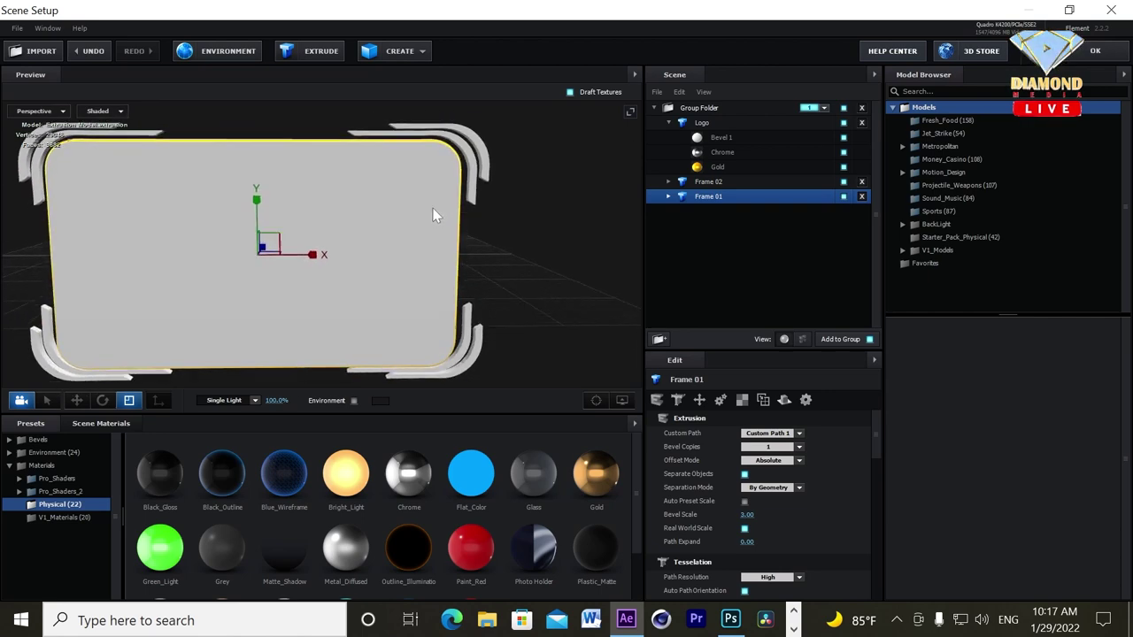
{"action": "left_click", "coordinate": [669, 196]}
{"action": "left_click", "coordinate": [699, 211]}
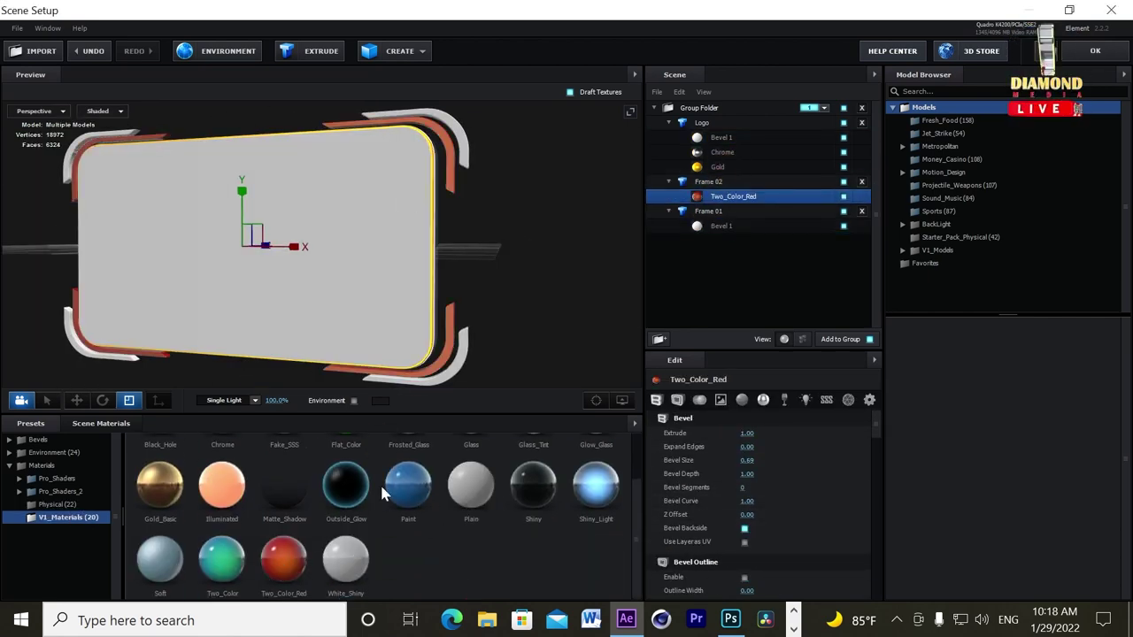
{"action": "scroll", "coordinate": [354, 268], "scroll_direction": "down", "scroll_amount": 3}
{"action": "left_click_drag", "start_coordinate": [341, 275], "coordinate": [327, 259]}
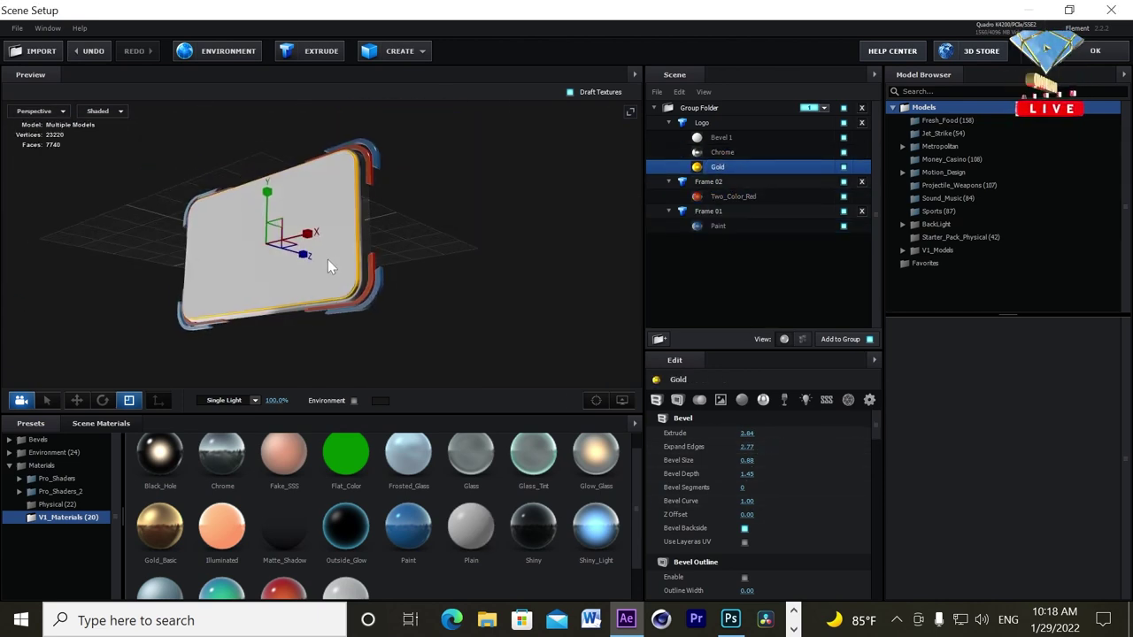
Switch the preview scene lighting to Basic
{"action": "left_click", "coordinate": [256, 402]}
{"action": "left_click", "coordinate": [229, 162]}
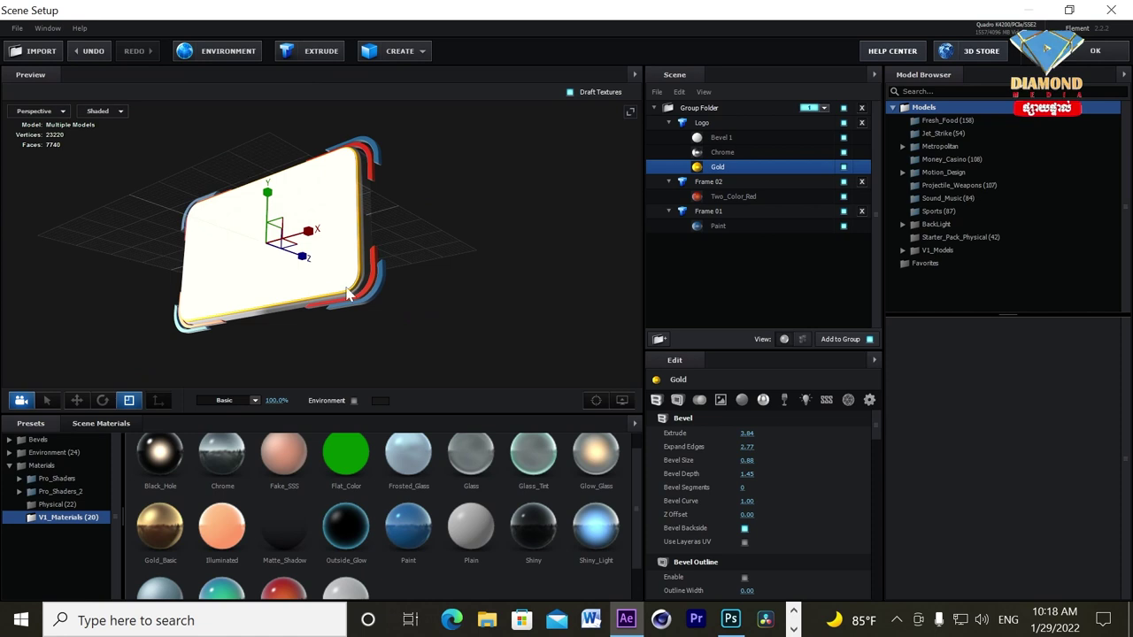
{"action": "mouse_move", "coordinate": [347, 295]}
{"action": "left_mouse_down"}
{"action": "mouse_move", "coordinate": [358, 307]}
{"action": "mouse_move", "coordinate": [319, 301]}
{"action": "left_mouse_up"}
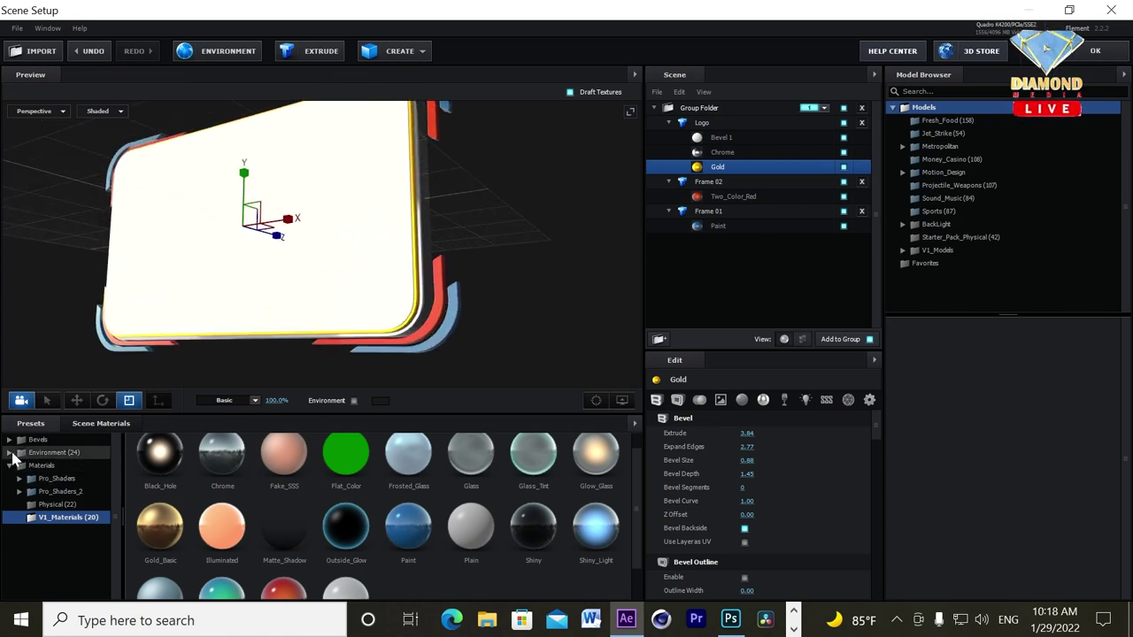
Browse the BackLight_2K environment presets, then accept the Scene Setup with OK
{"action": "left_click", "coordinate": [49, 453]}
{"action": "left_click", "coordinate": [71, 465]}
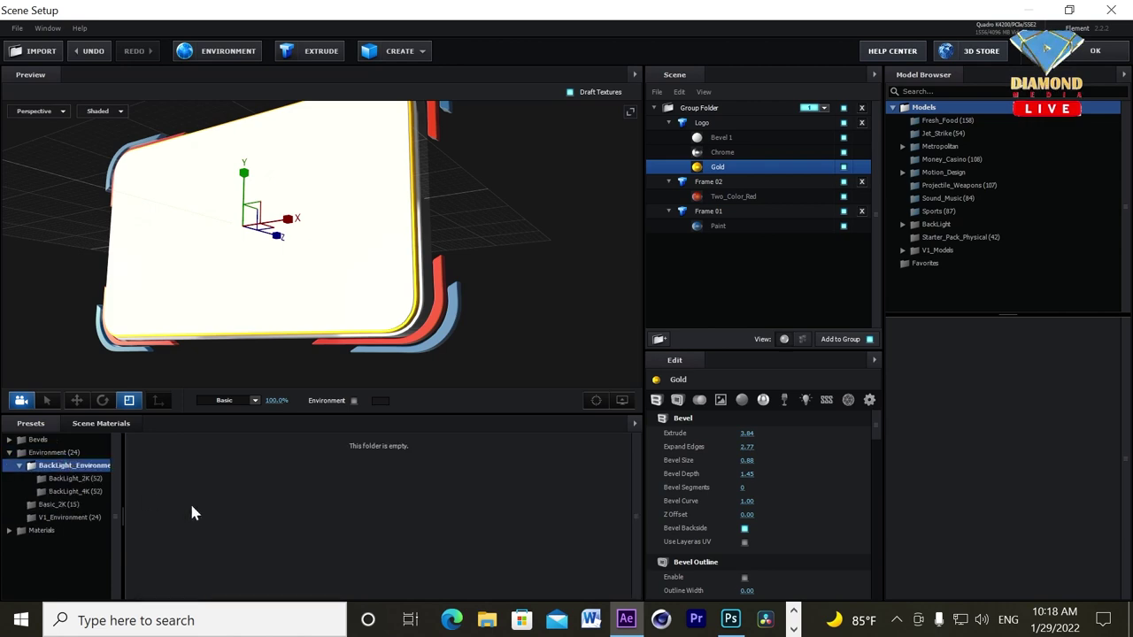
{"action": "left_click", "coordinate": [76, 478]}
{"action": "scroll", "coordinate": [493, 529], "scroll_direction": "down", "scroll_amount": 3}
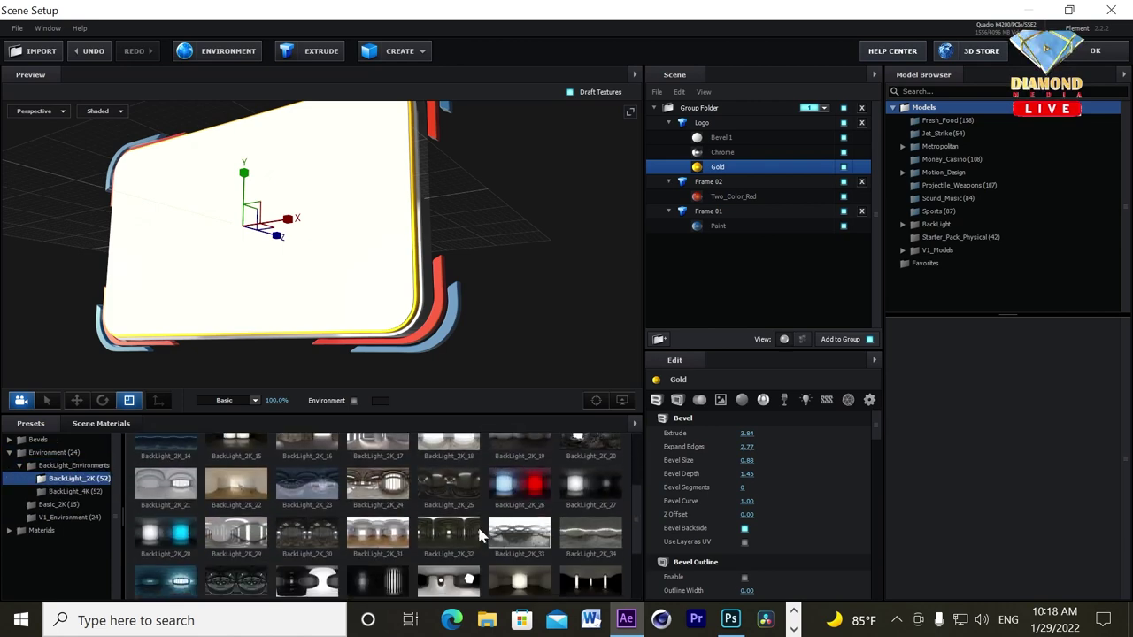
{"action": "mouse_move", "coordinate": [489, 318]}
{"action": "left_mouse_down"}
{"action": "mouse_move", "coordinate": [510, 319]}
{"action": "mouse_move", "coordinate": [549, 363]}
{"action": "left_mouse_up"}
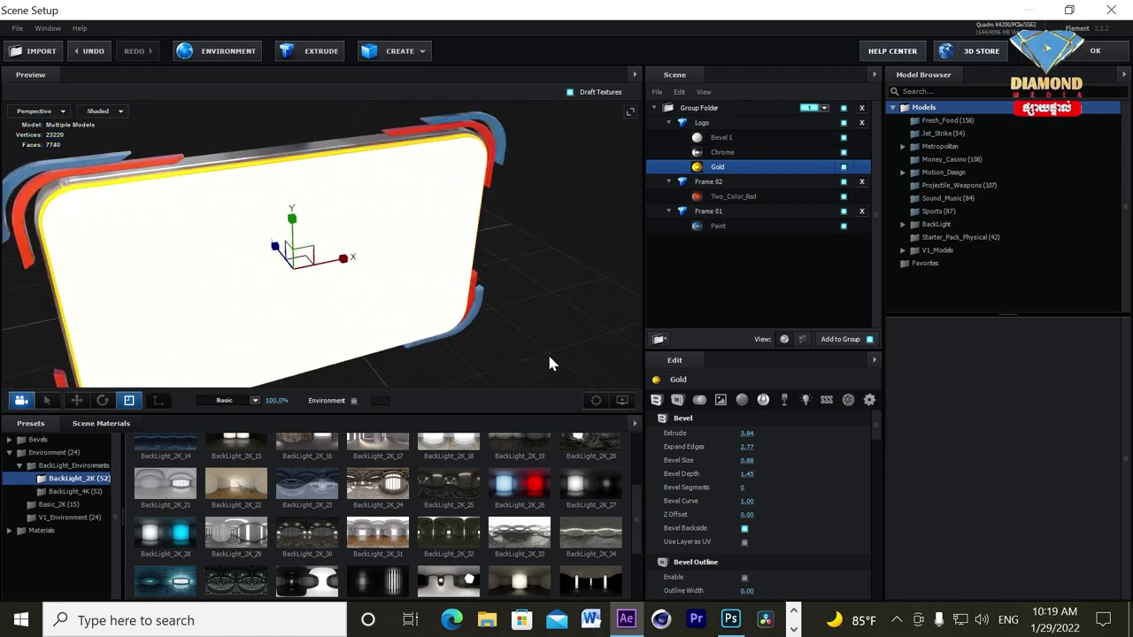
{"action": "left_click_drag", "start_coordinate": [549, 363], "coordinate": [495, 318]}
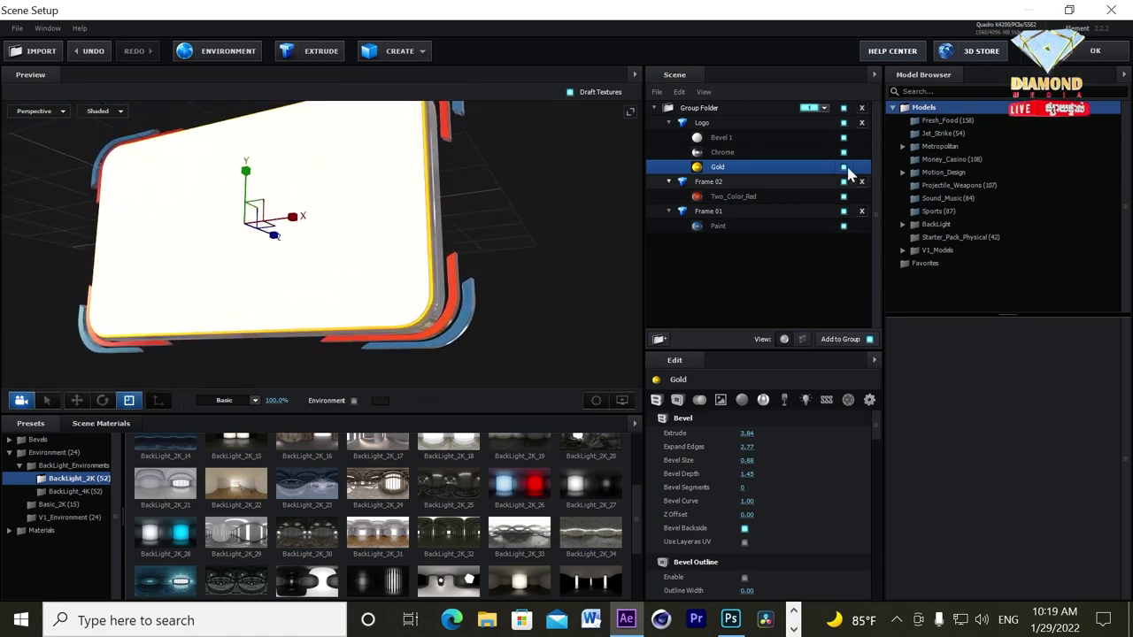
{"action": "left_click", "coordinate": [1078, 49]}
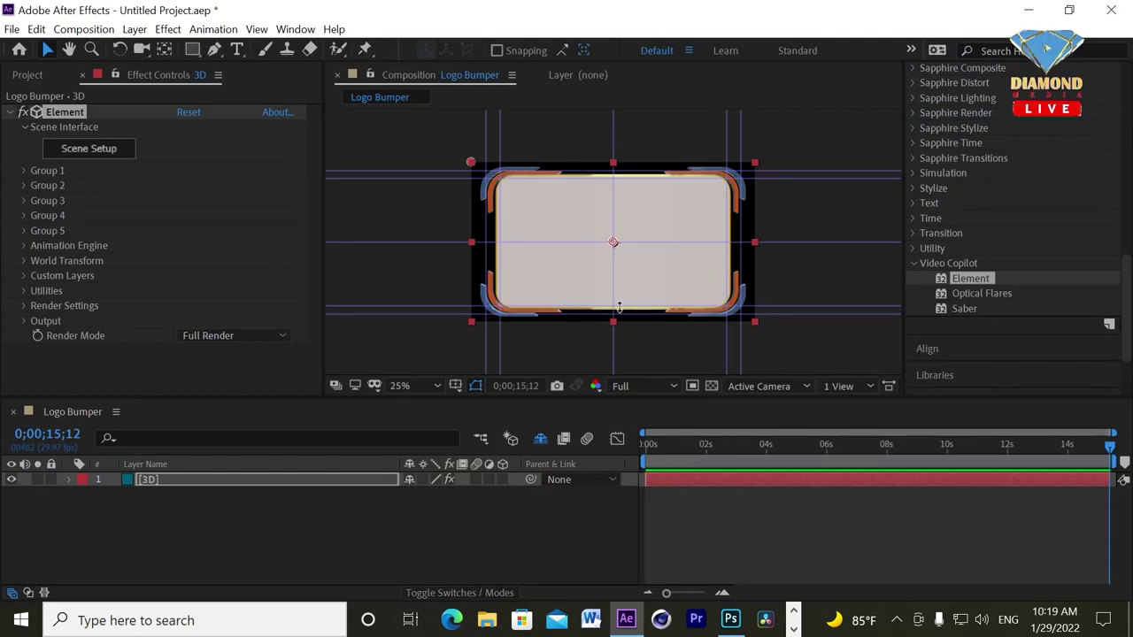
Set Element's Render Settings > Lighting > Add Lighting to Basic
{"action": "left_click", "coordinate": [28, 310]}
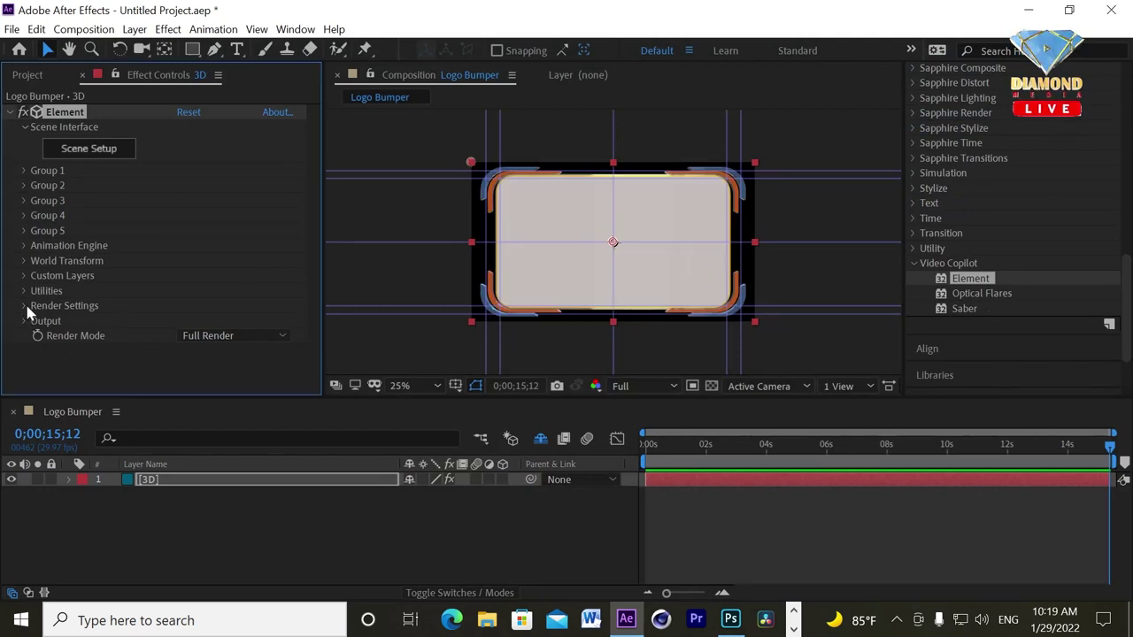
{"action": "left_click", "coordinate": [25, 306]}
{"action": "scroll", "coordinate": [184, 247], "scroll_direction": "down", "scroll_amount": 1}
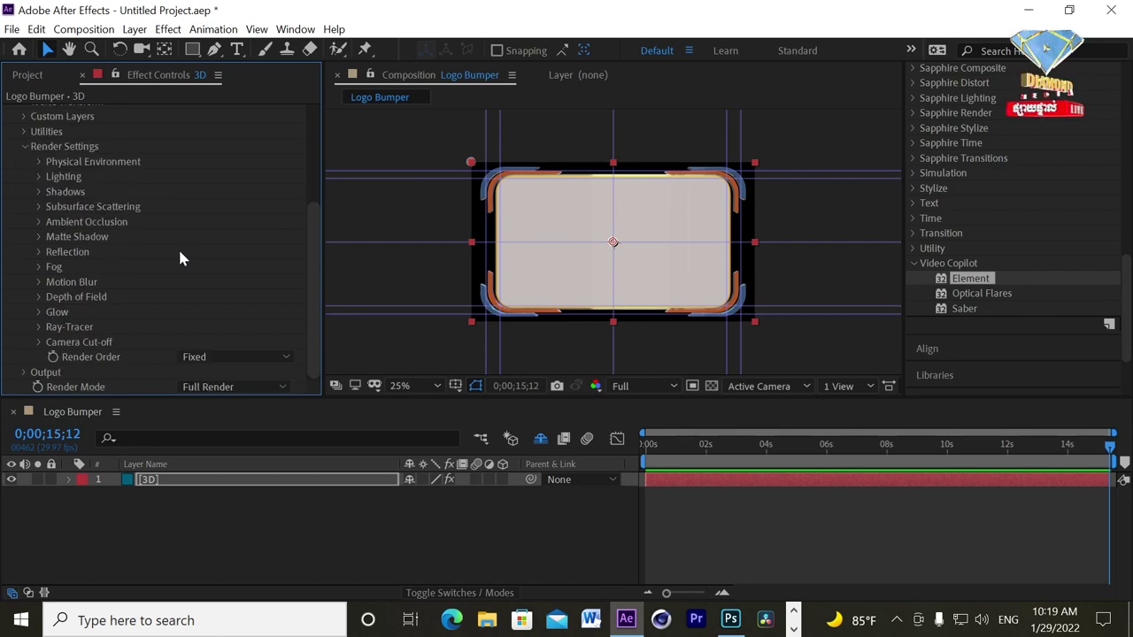
{"action": "left_click", "coordinate": [41, 175]}
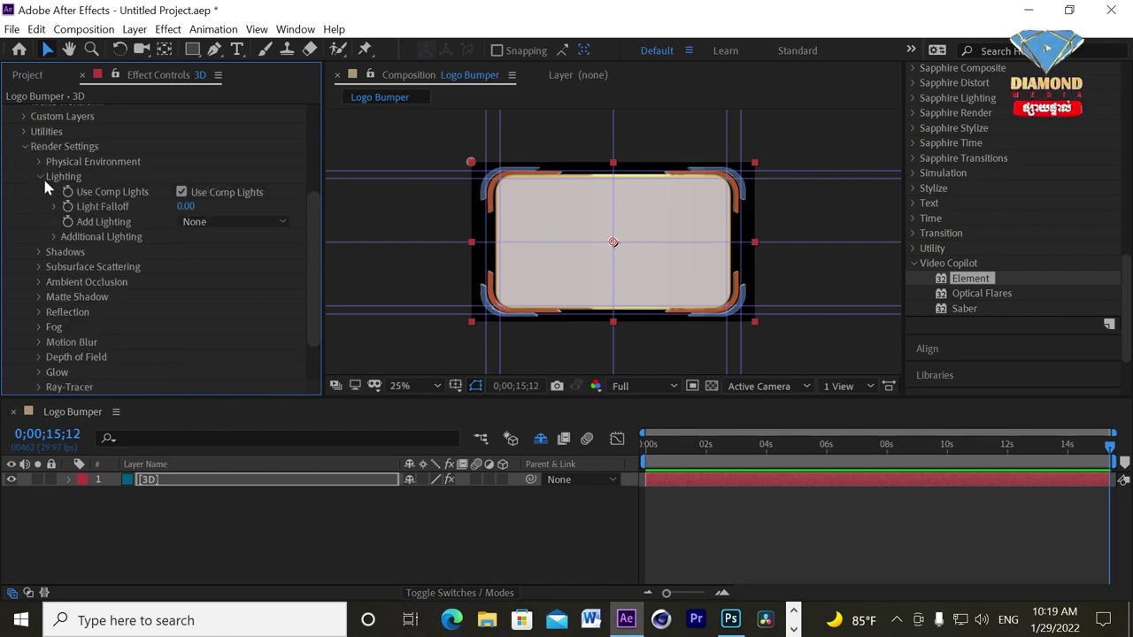
{"action": "left_click", "coordinate": [218, 222]}
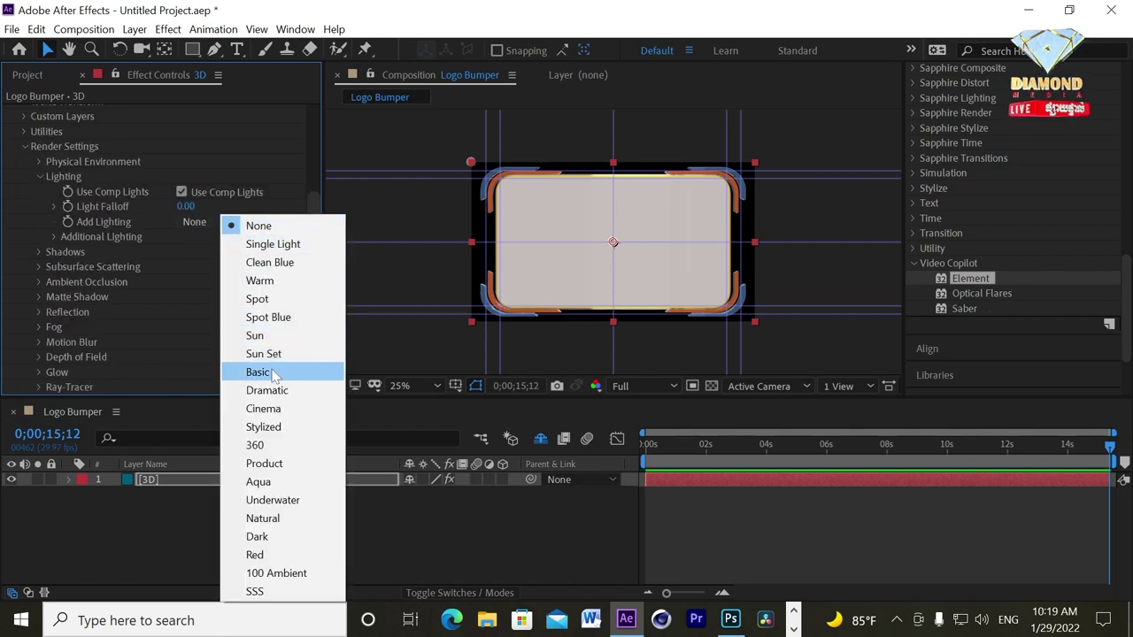
{"action": "left_click", "coordinate": [289, 372]}
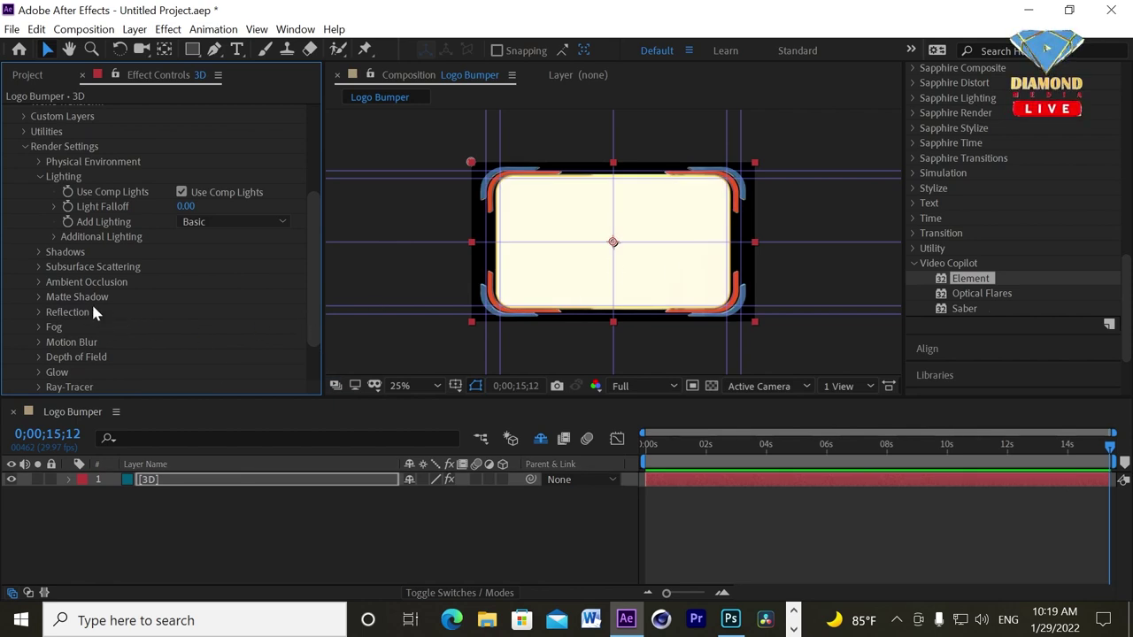
Lower Group 1's Particle Size slightly to shrink the logo
{"action": "scroll", "coordinate": [67, 197], "scroll_direction": "up", "scroll_amount": 3}
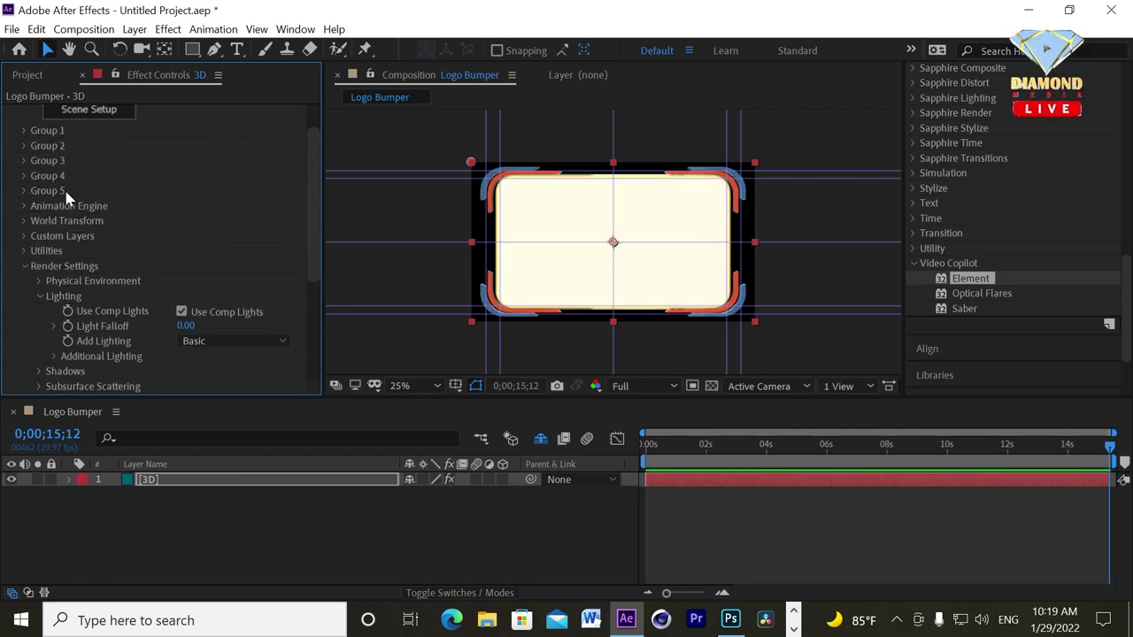
{"action": "left_click", "coordinate": [23, 131]}
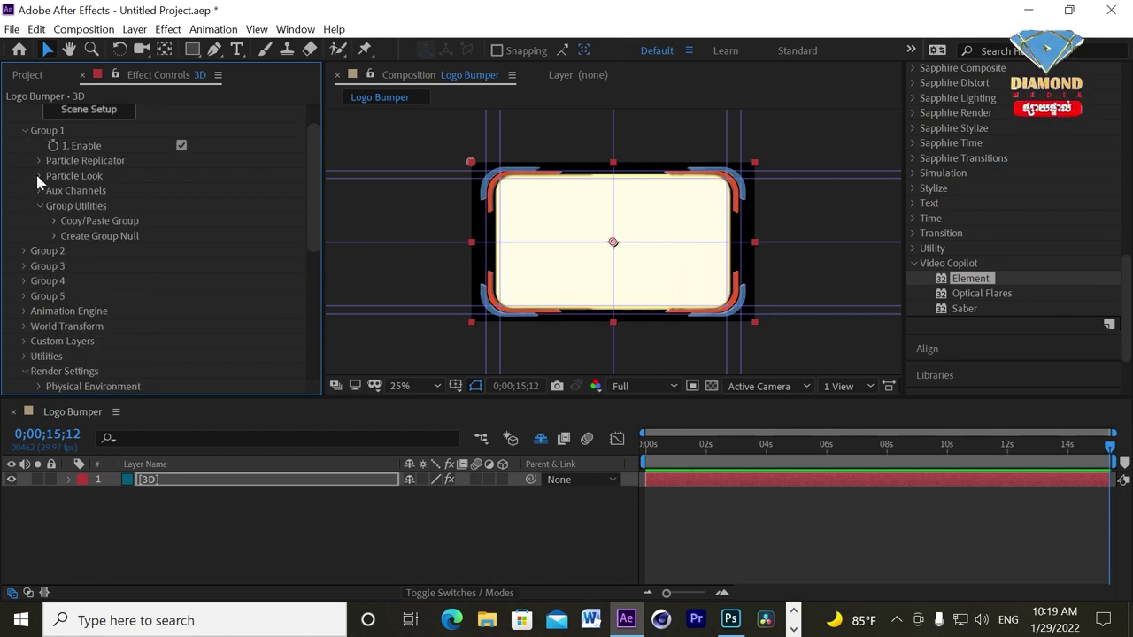
{"action": "left_click", "coordinate": [40, 160]}
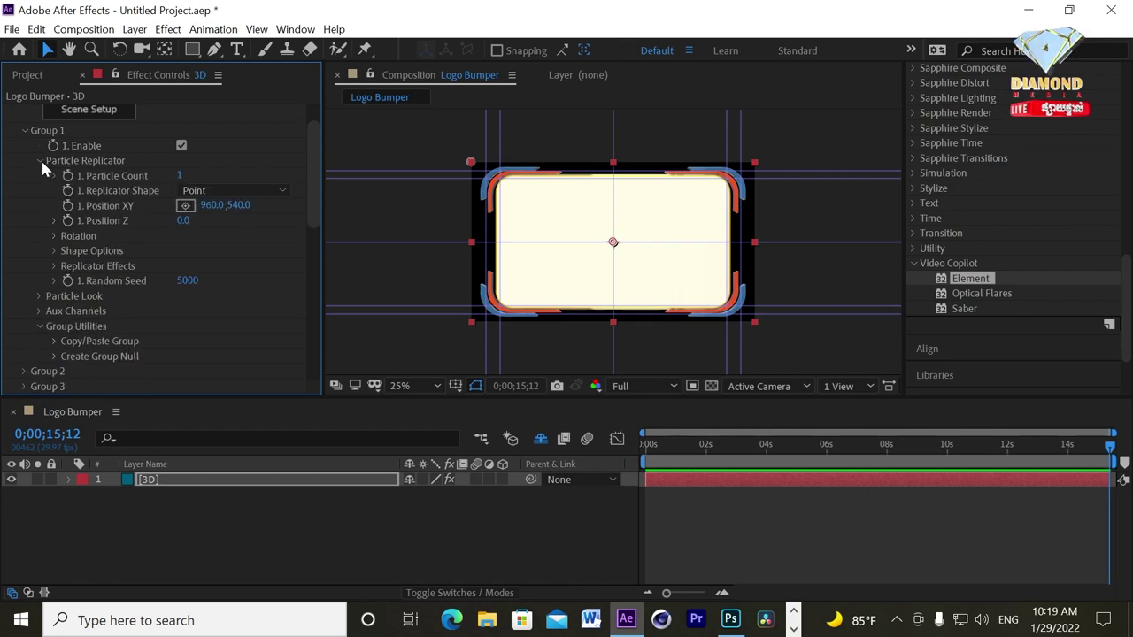
{"action": "left_click", "coordinate": [38, 295]}
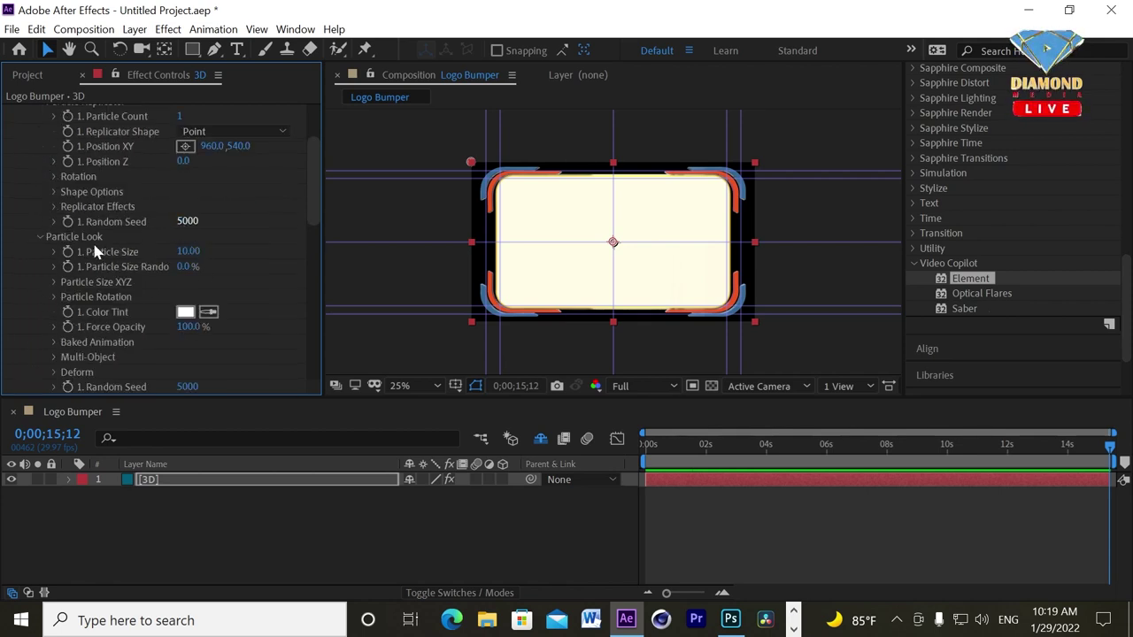
{"action": "mouse_move", "coordinate": [188, 252]}
{"action": "left_mouse_down"}
{"action": "mouse_move", "coordinate": [174, 252]}
{"action": "mouse_move", "coordinate": [186, 252]}
{"action": "left_mouse_up"}
{"action": "left_click", "coordinate": [135, 30]}
{"action": "mouse_move", "coordinate": [151, 48]}
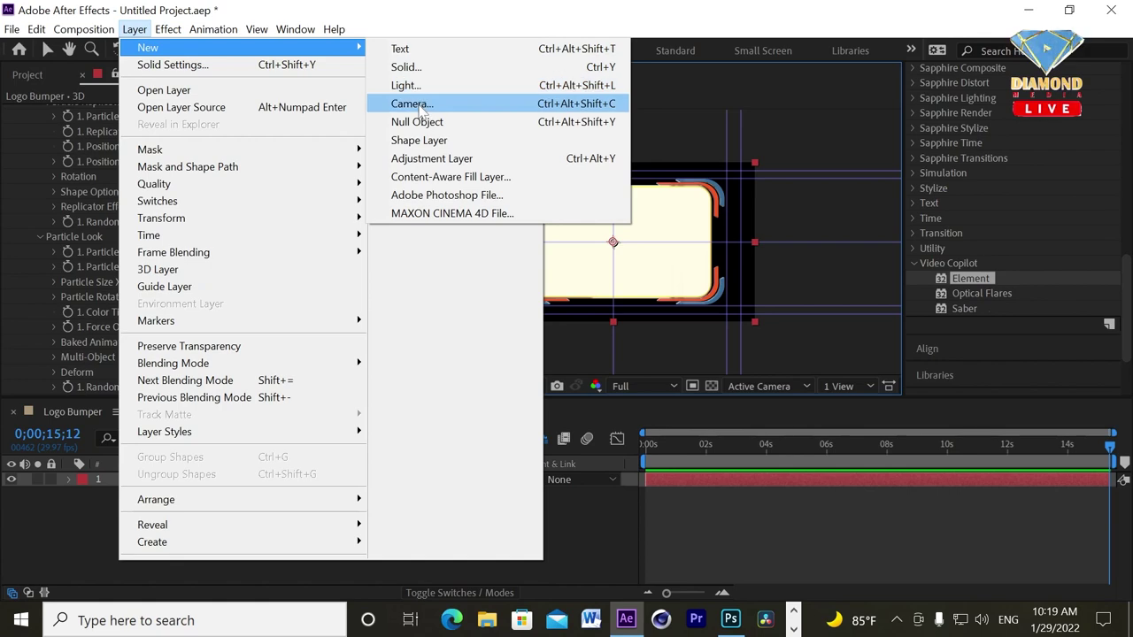
Create Camera 1 as a Two-Node Camera at 35.00 mm with Enable Depth of Field checked
{"action": "left_click", "coordinate": [421, 110]}
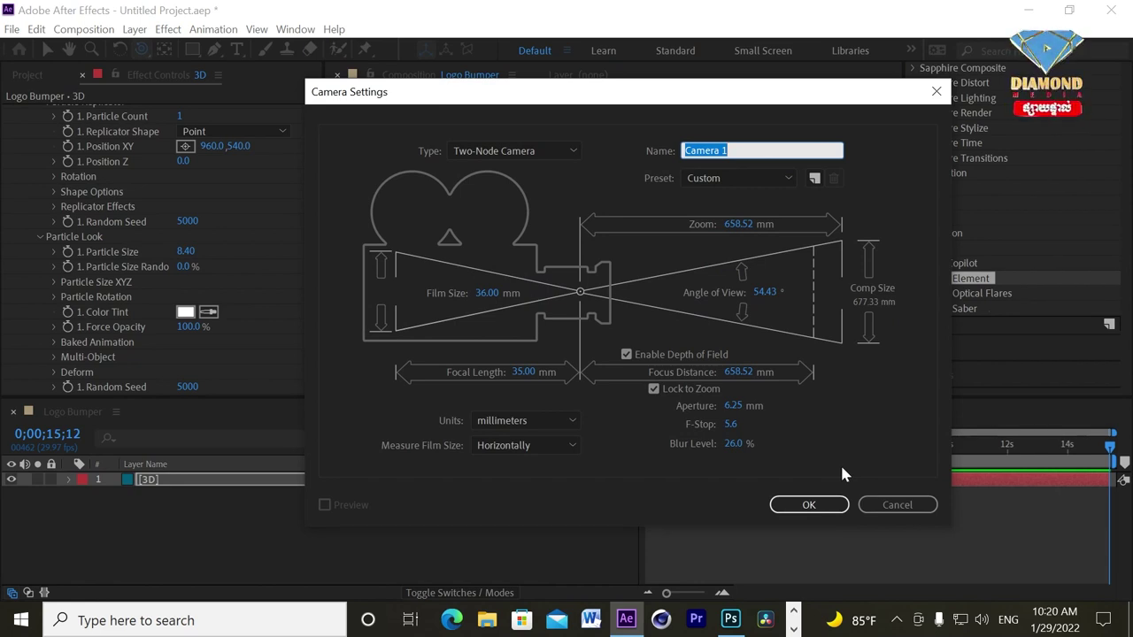
{"action": "left_click", "coordinate": [627, 355]}
{"action": "left_click", "coordinate": [627, 355]}
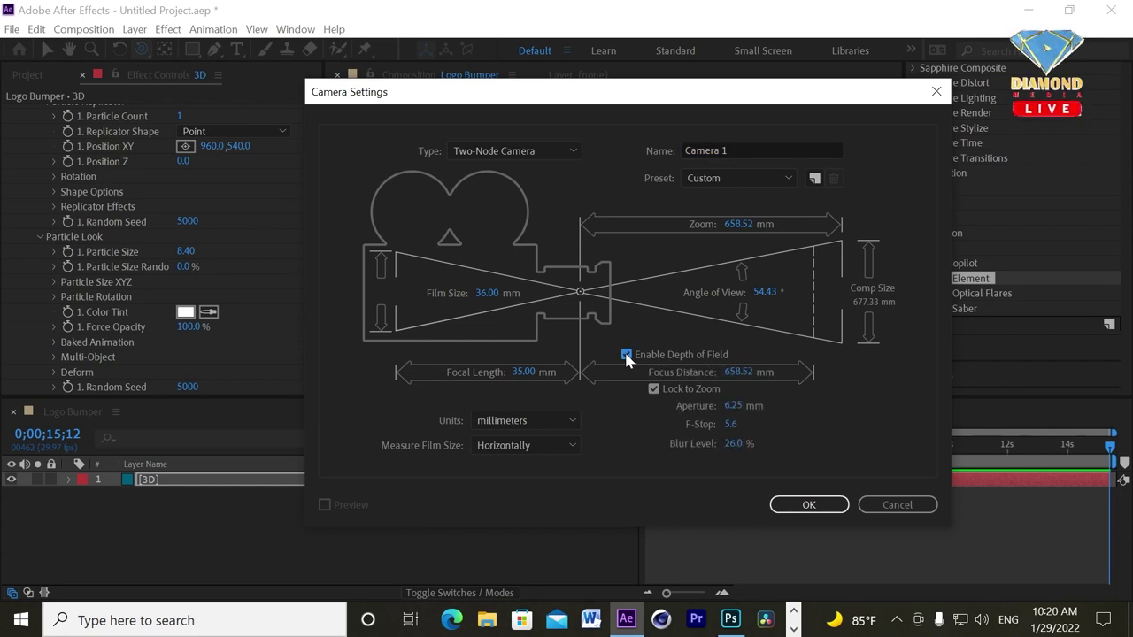
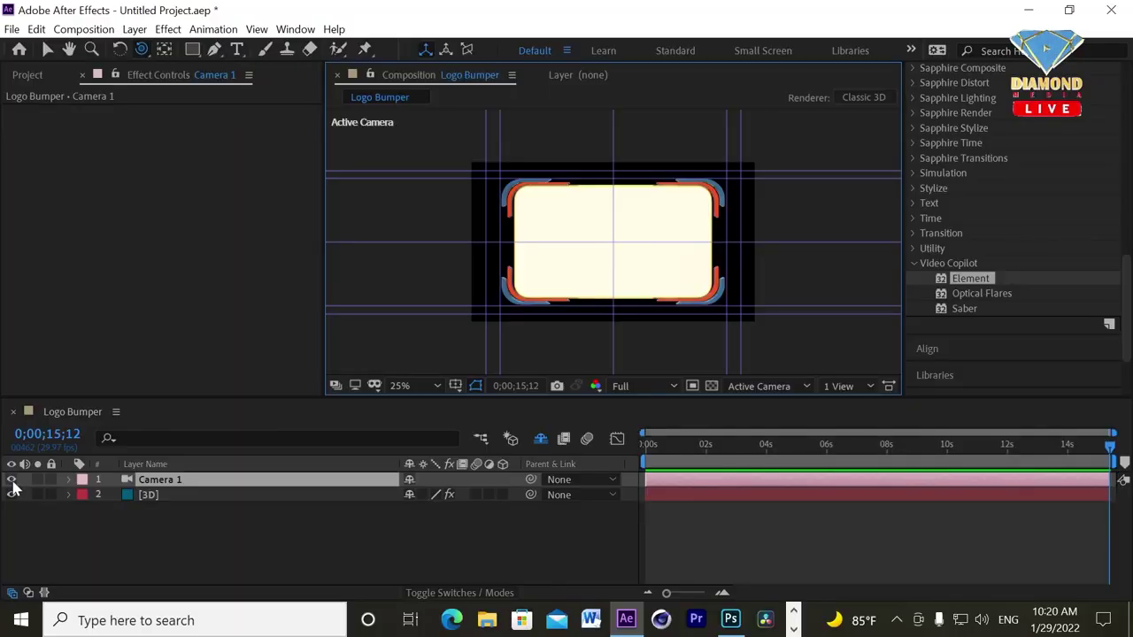
Switch off Camera 1 in the Logo Bumper timeline so only the [3D] layer stays visible
{"action": "left_click", "coordinate": [11, 478]}
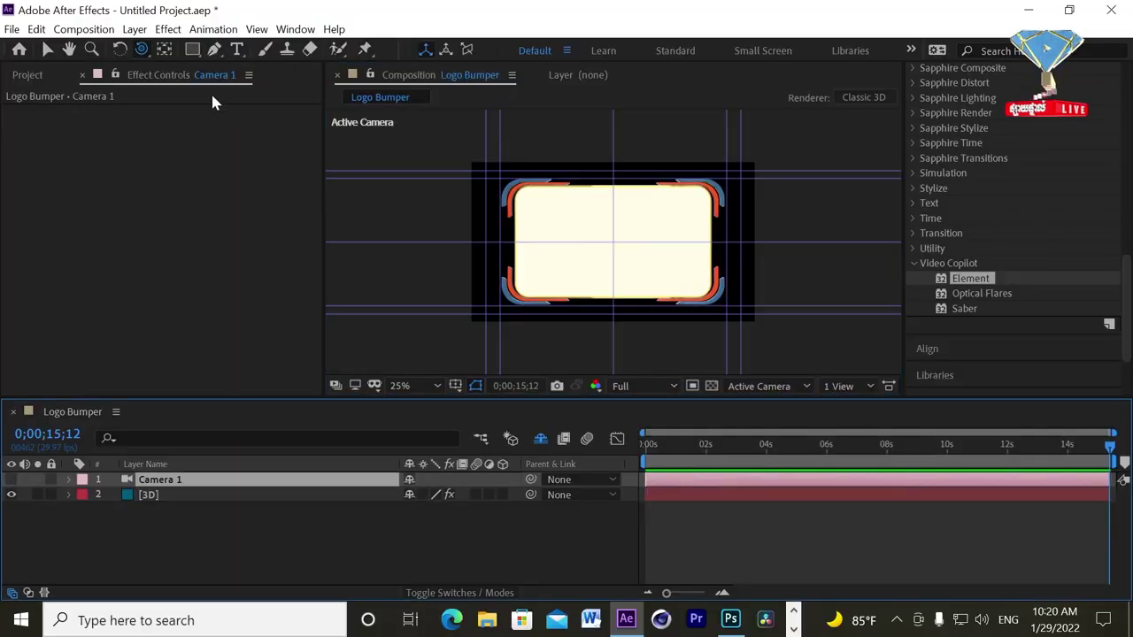
Import pictures 001, 003, 006 and 015 from the Logo Bumper Footage folder
{"action": "left_click", "coordinate": [27, 74]}
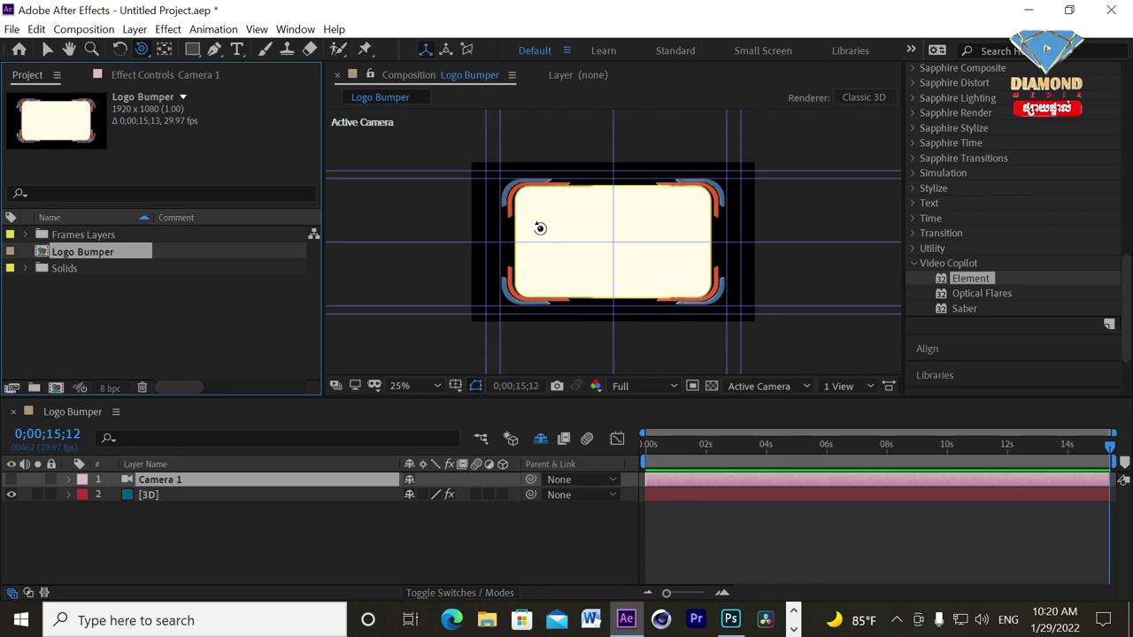
{"action": "left_click", "coordinate": [48, 50]}
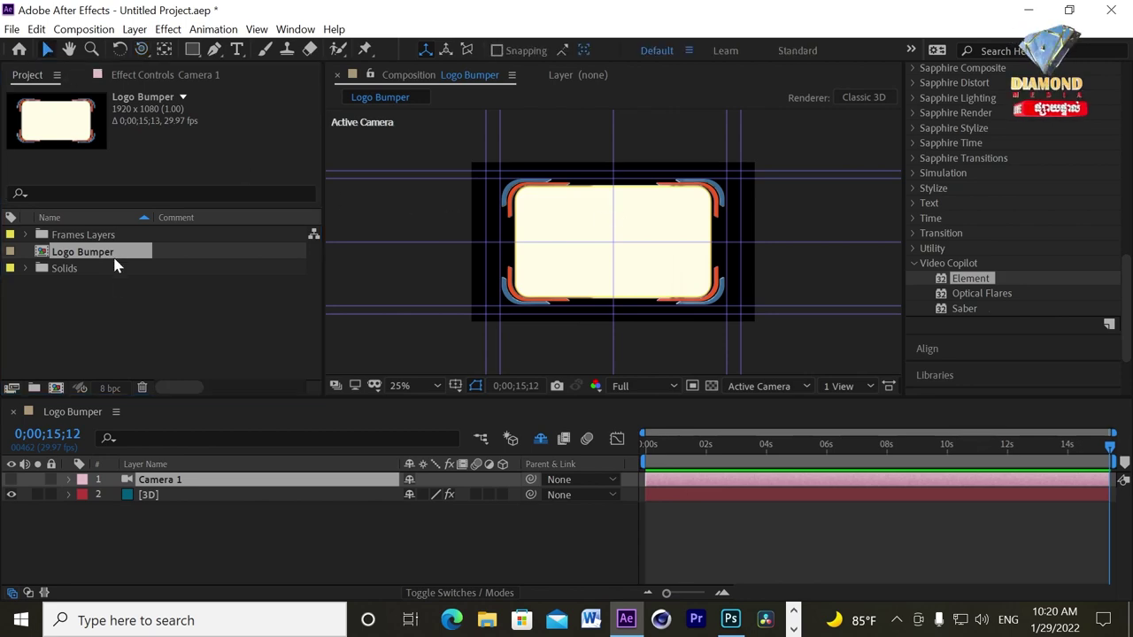
{"action": "double_click", "coordinate": [135, 308]}
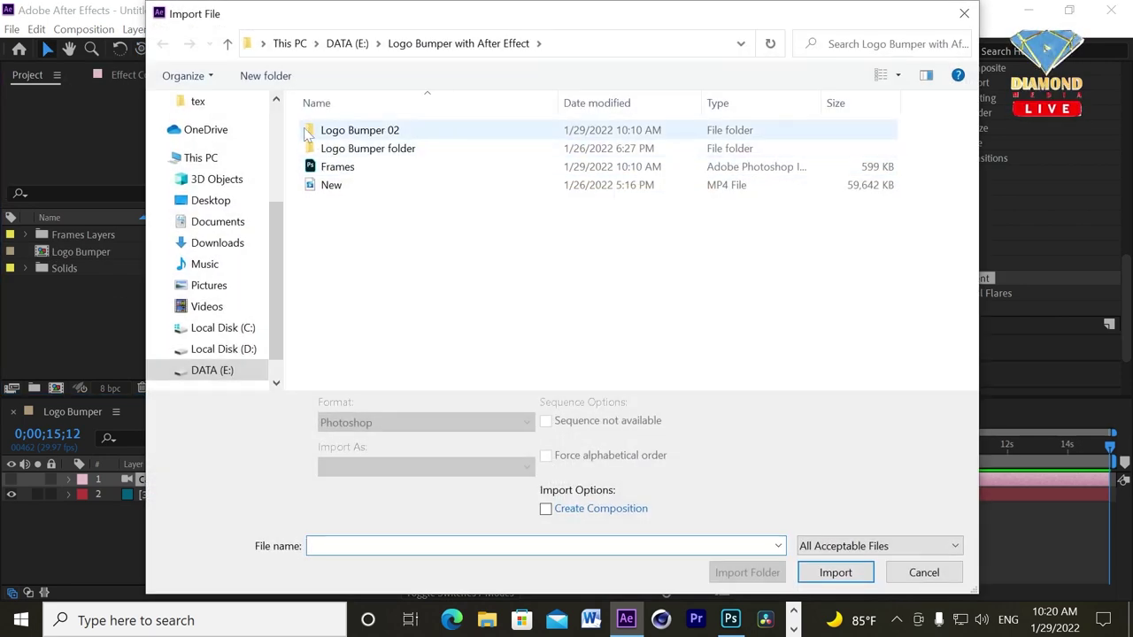
{"action": "left_click", "coordinate": [367, 151]}
{"action": "double_click", "coordinate": [367, 151]}
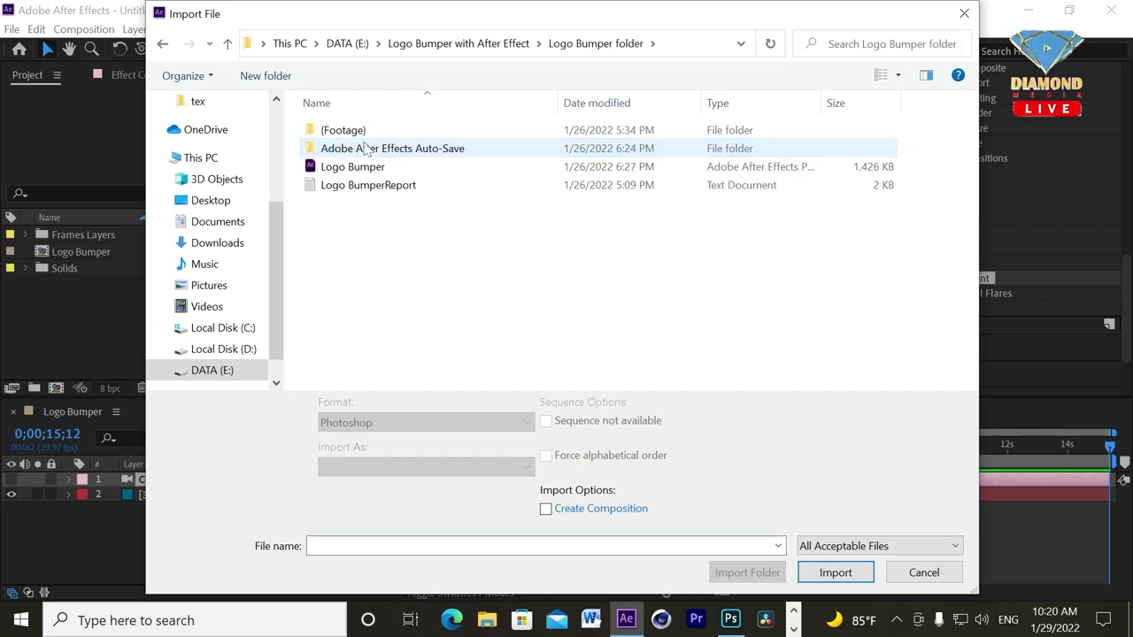
{"action": "double_click", "coordinate": [356, 132]}
{"action": "left_click", "coordinate": [818, 157], "text": "ctrl"}
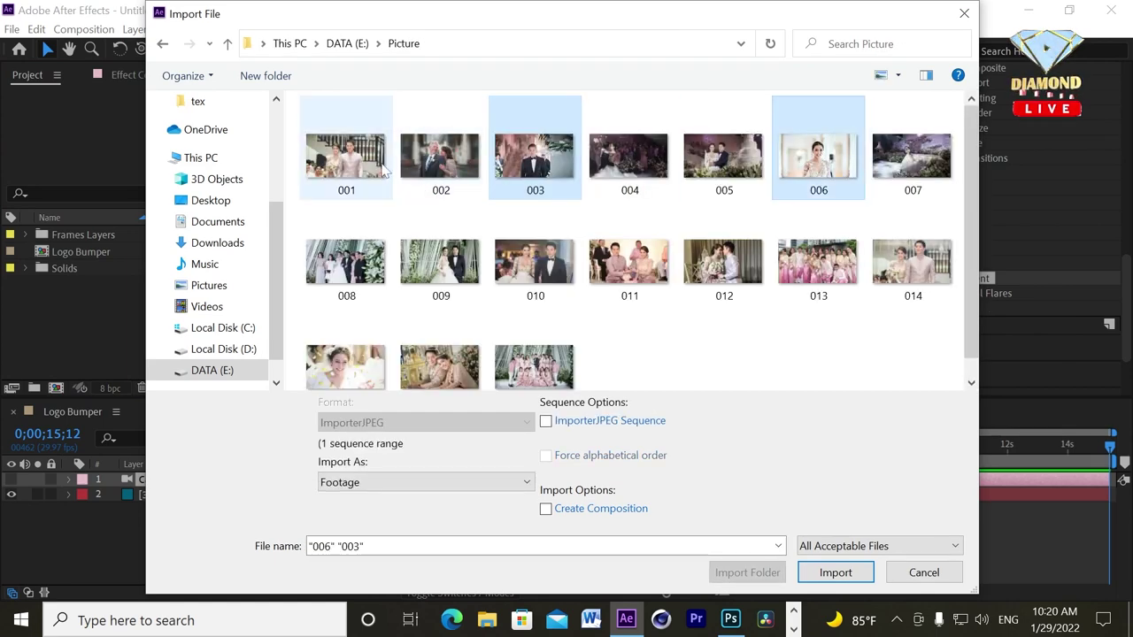
{"action": "left_click", "coordinate": [345, 157], "text": "ctrl"}
{"action": "left_click", "coordinate": [346, 364], "text": "ctrl"}
{"action": "left_click", "coordinate": [802, 575]}
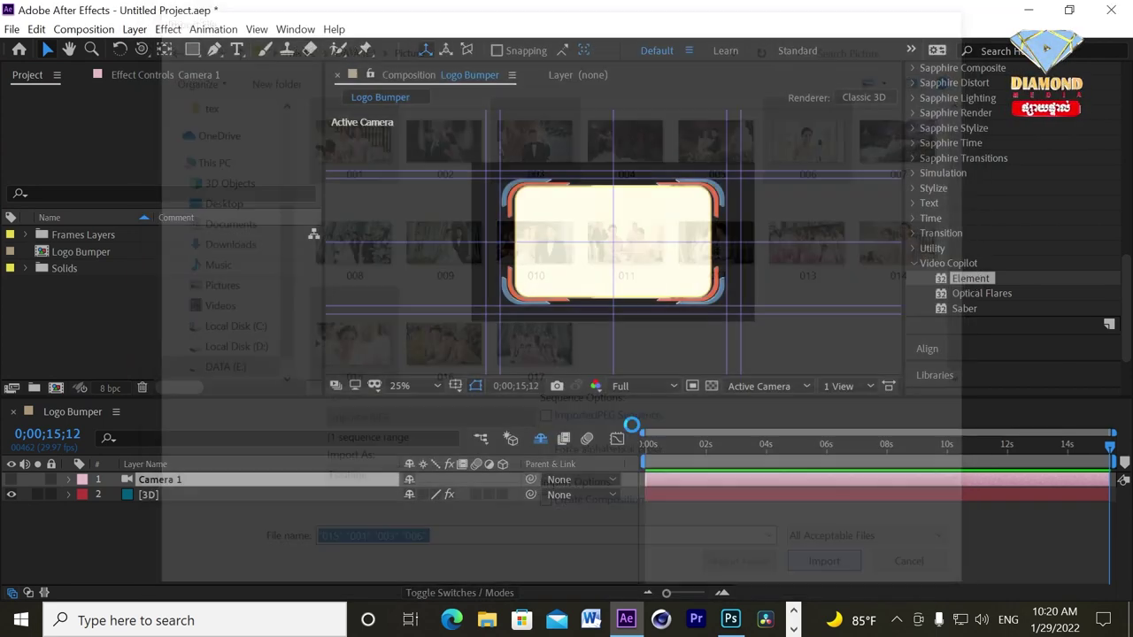
Create a new composition named 'Picture for Replace'
{"action": "left_click", "coordinate": [84, 29]}
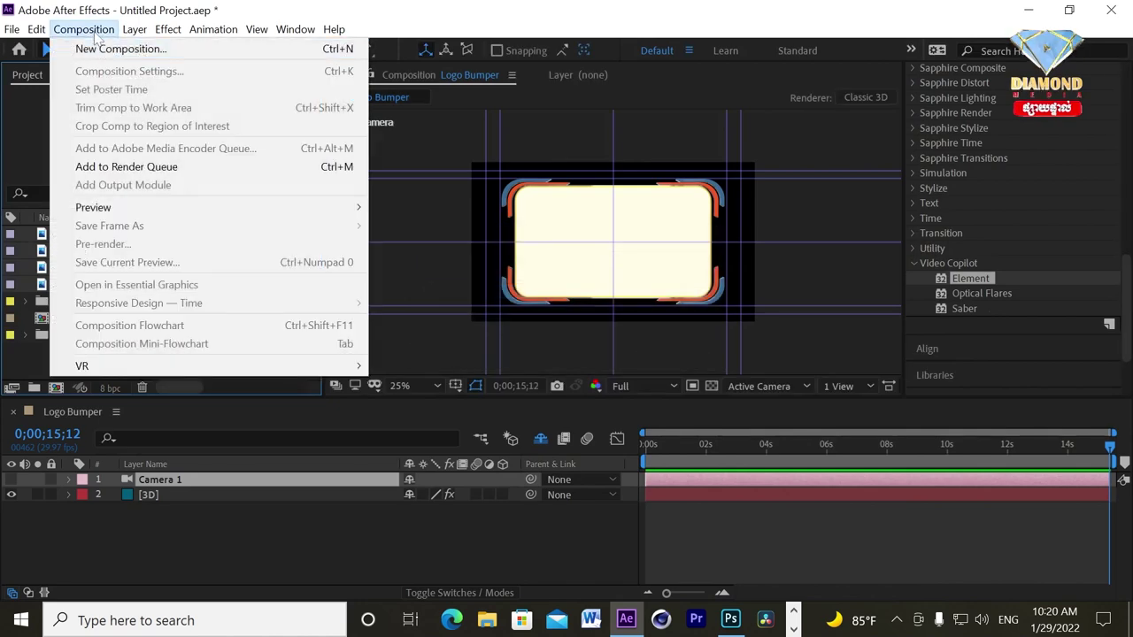
{"action": "left_click", "coordinate": [111, 46]}
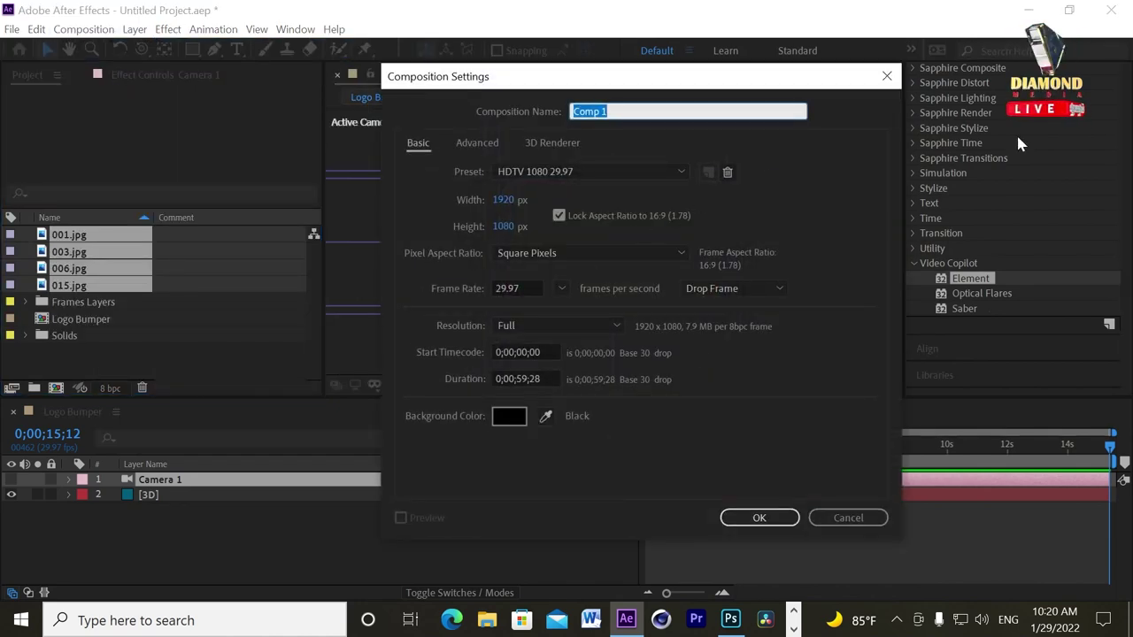
{"action": "type", "text": "L"}
{"action": "key", "text": "BackSpace"}
{"action": "type", "text": "P"}
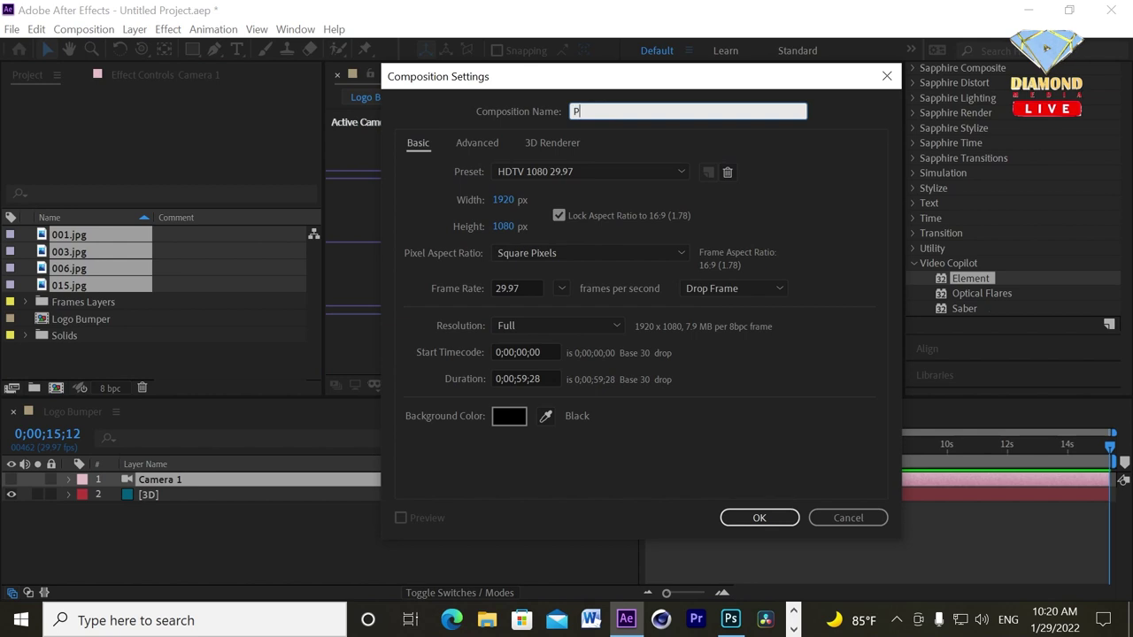
{"action": "type", "text": "icture for Replace"}
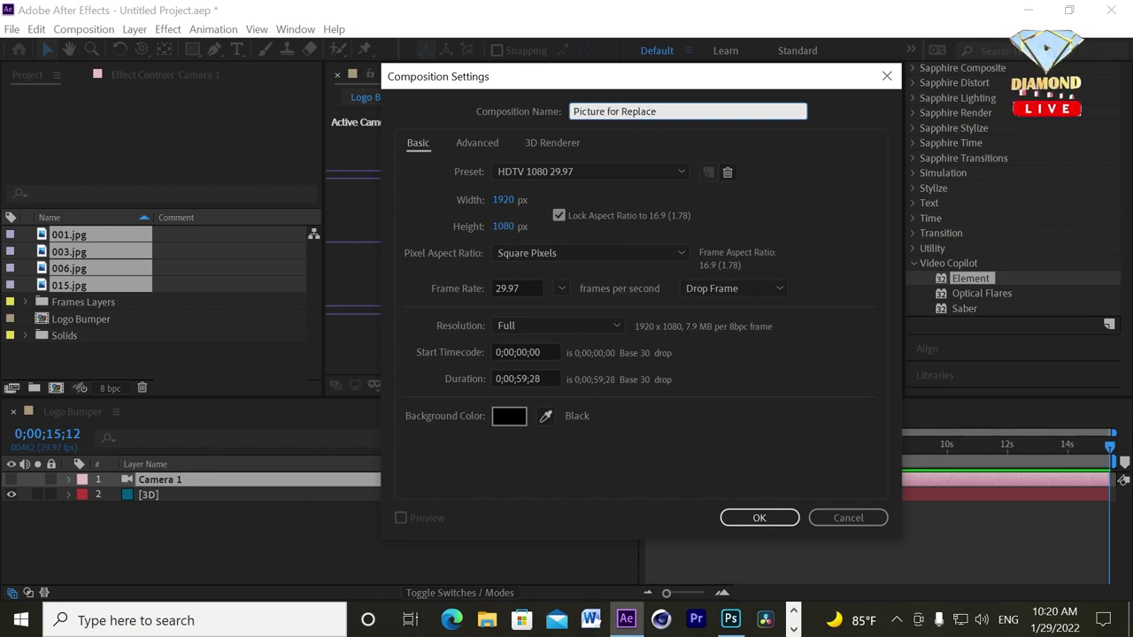
{"action": "left_click", "coordinate": [760, 518]}
Place the four pictures into Picture for Replace and add that comp to Logo Bumper
{"action": "left_click", "coordinate": [68, 234]}
{"action": "left_click", "coordinate": [68, 285], "text": "shift"}
{"action": "left_click_drag", "start_coordinate": [89, 285], "coordinate": [153, 517]}
{"action": "left_click", "coordinate": [72, 304]}
{"action": "left_click_drag", "start_coordinate": [72, 307], "coordinate": [133, 460]}
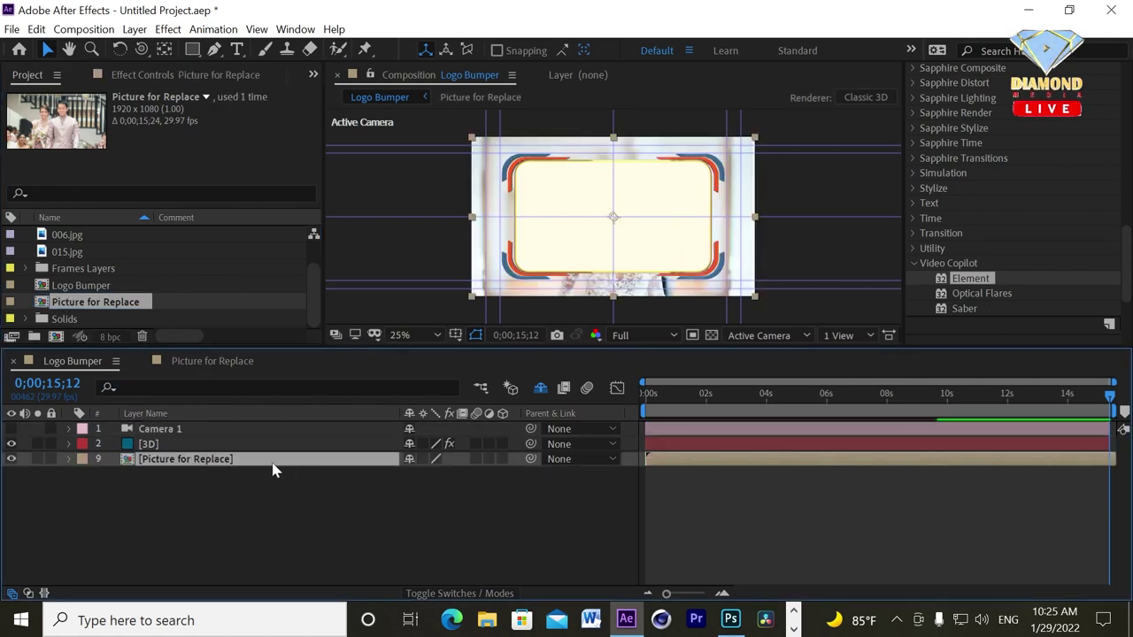
Hide the Picture for Replace layer and bring up the [3D] layer's Element effect controls
{"action": "left_click", "coordinate": [12, 459]}
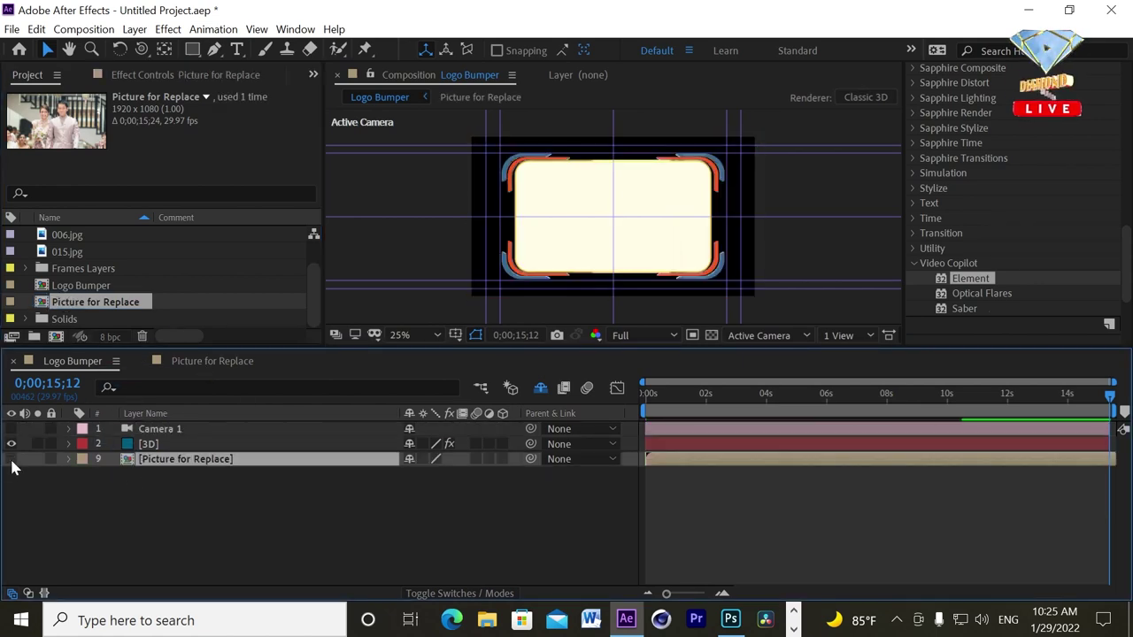
{"action": "left_click", "coordinate": [176, 447]}
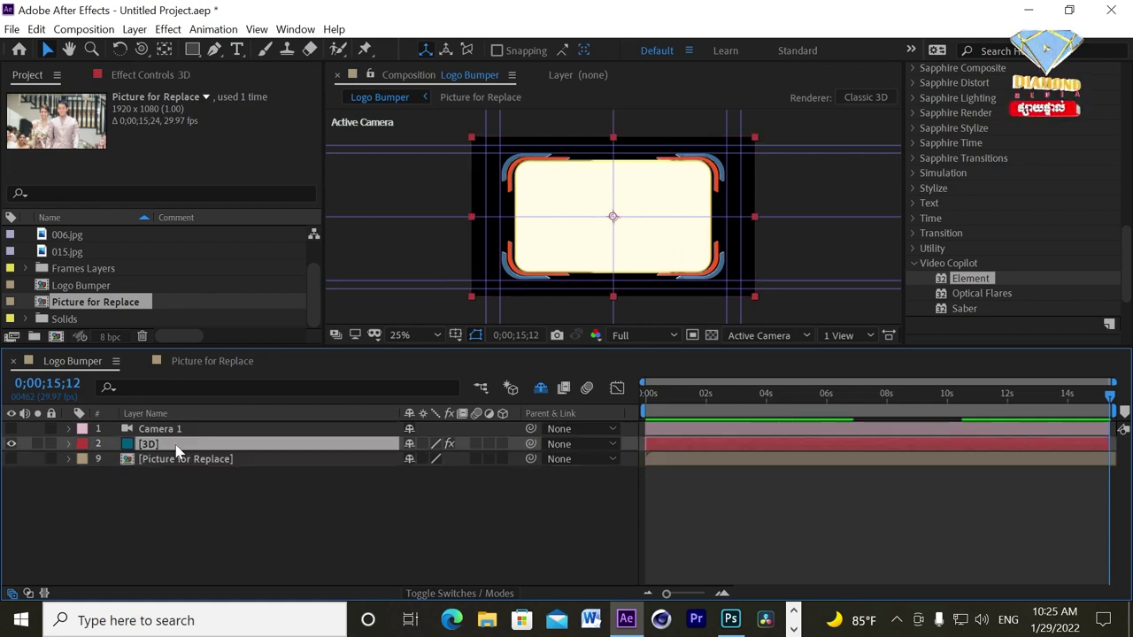
{"action": "left_click", "coordinate": [154, 77]}
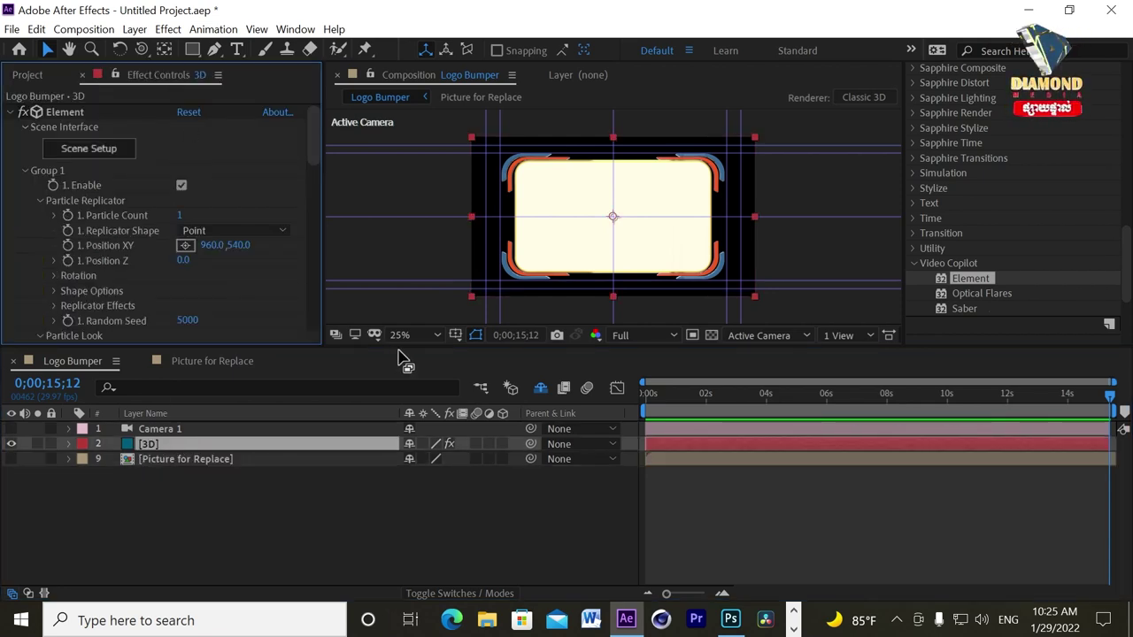
{"action": "left_click_drag", "start_coordinate": [403, 347], "coordinate": [409, 396]}
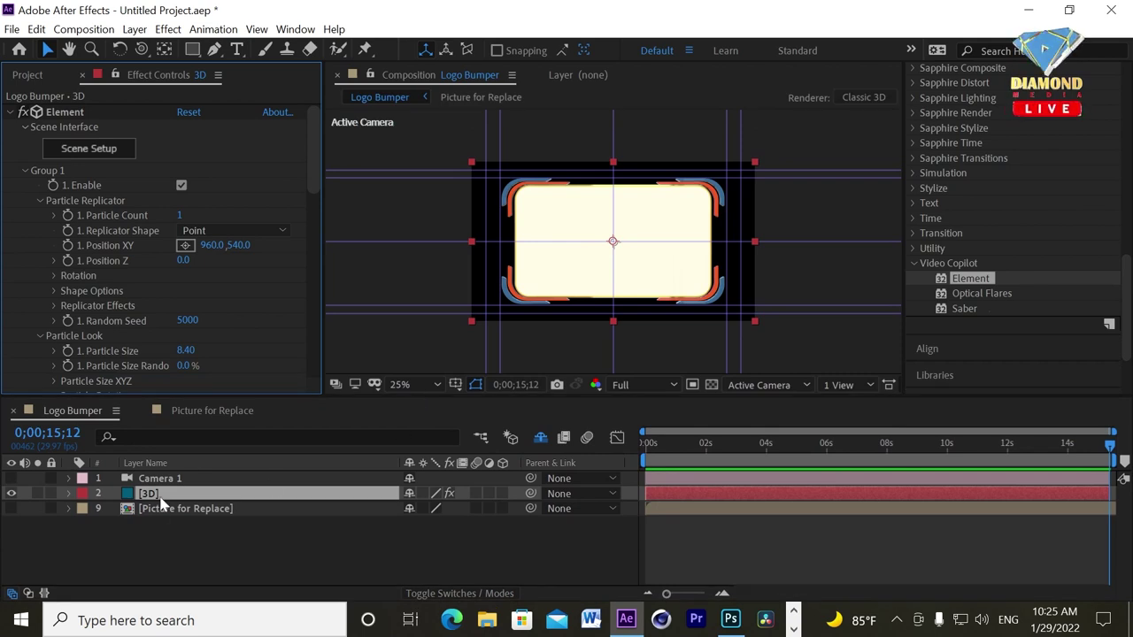
{"action": "left_click_drag", "start_coordinate": [308, 171], "coordinate": [321, 360]}
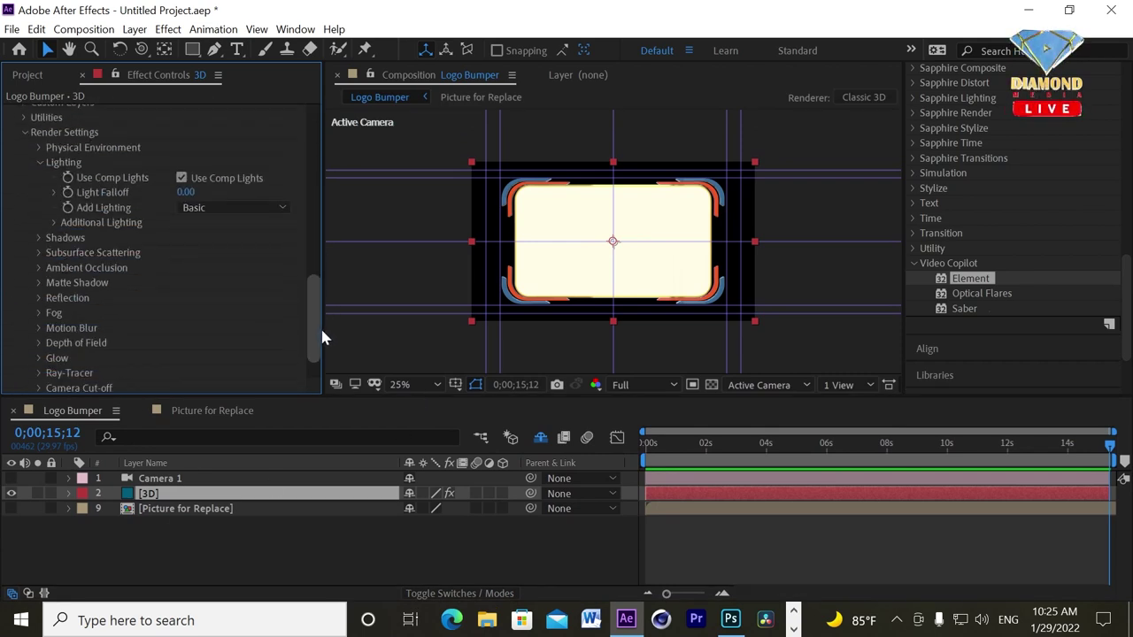
{"action": "left_click_drag", "start_coordinate": [320, 366], "coordinate": [311, 285]}
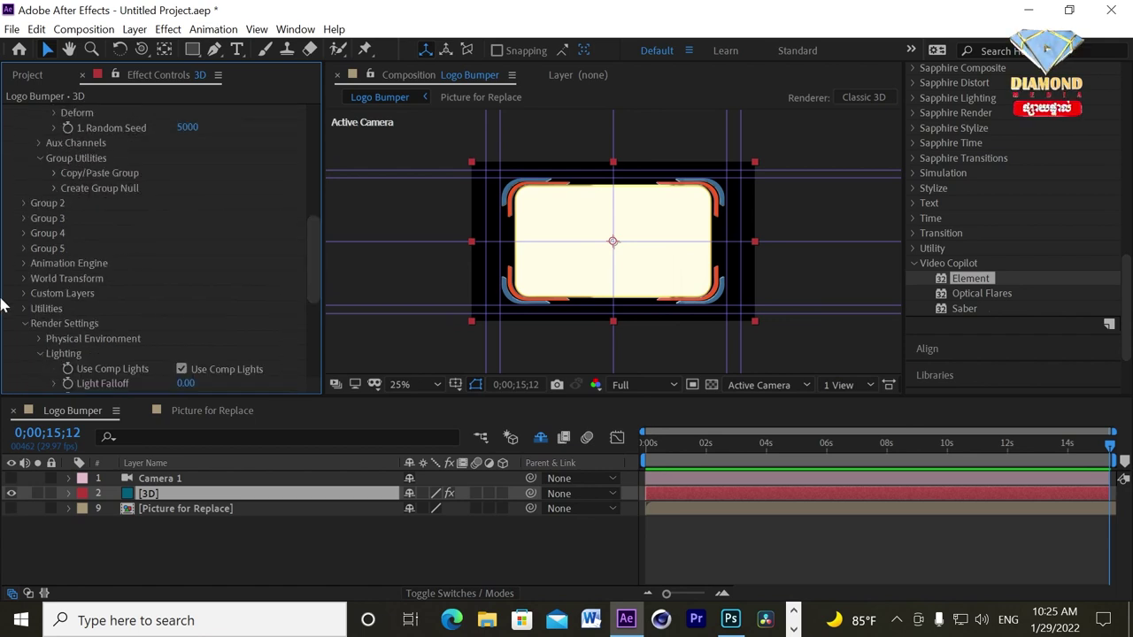
Set Custom Texture Maps Layer 1 to Picture for Replace, then open Element's Scene Setup
{"action": "left_click", "coordinate": [24, 294]}
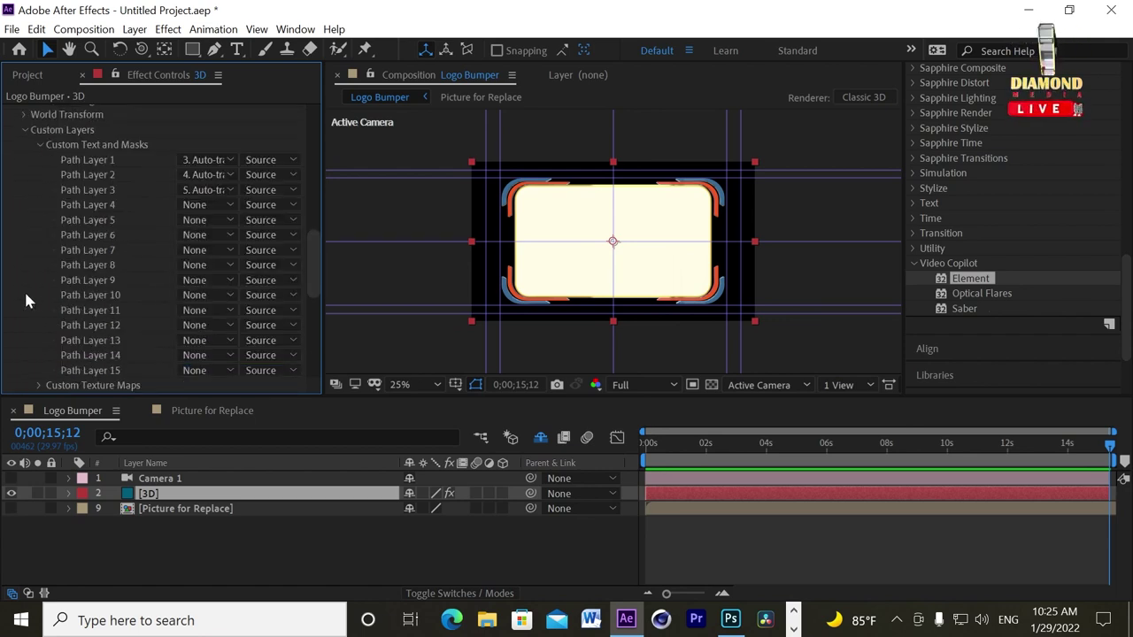
{"action": "left_click", "coordinate": [39, 143]}
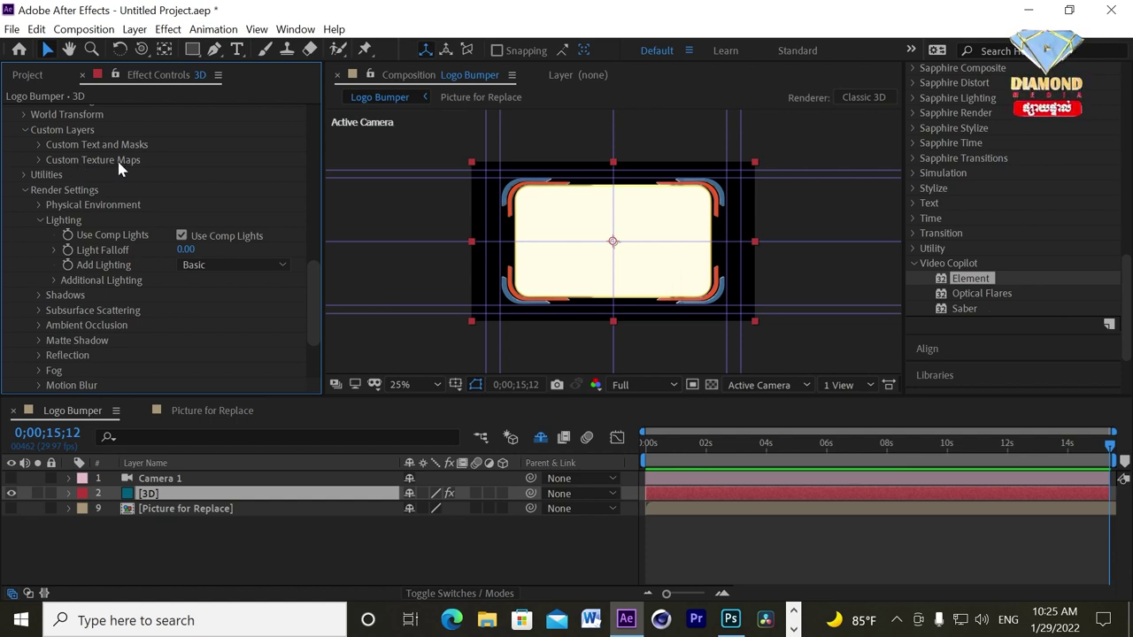
{"action": "left_click", "coordinate": [37, 159]}
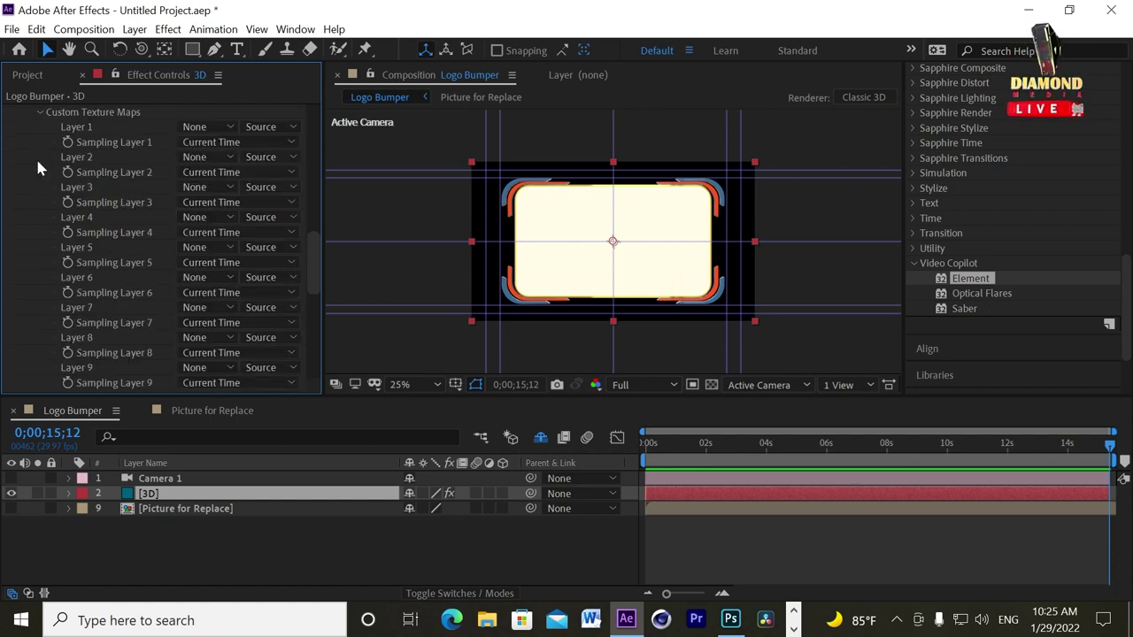
{"action": "left_click", "coordinate": [217, 128]}
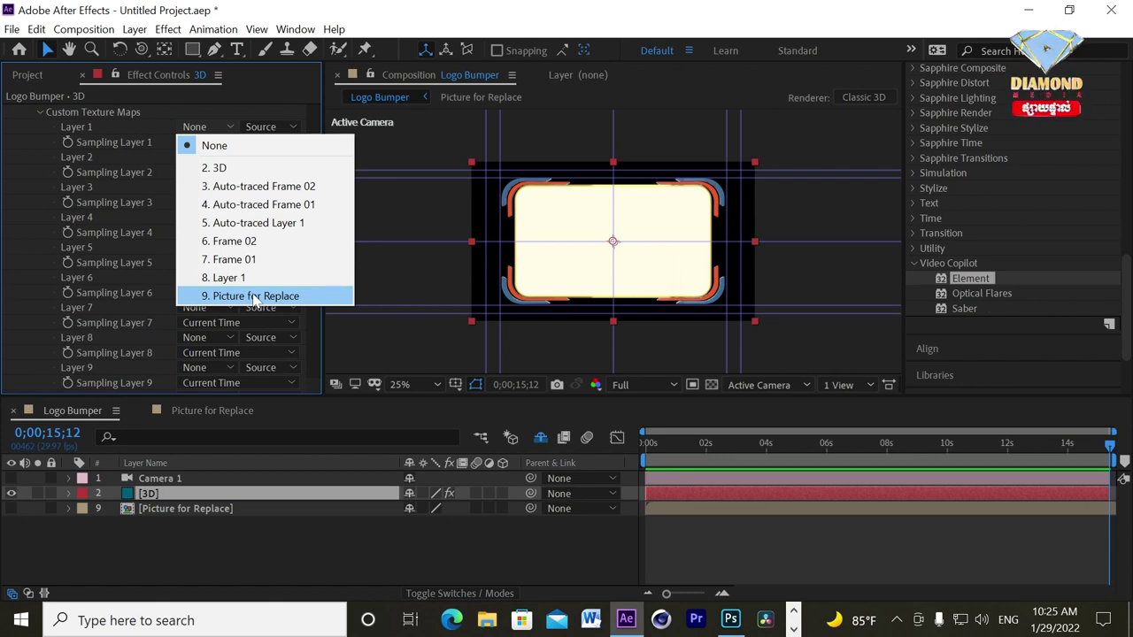
{"action": "left_click", "coordinate": [255, 295]}
{"action": "left_click_drag", "start_coordinate": [307, 278], "coordinate": [306, 128]}
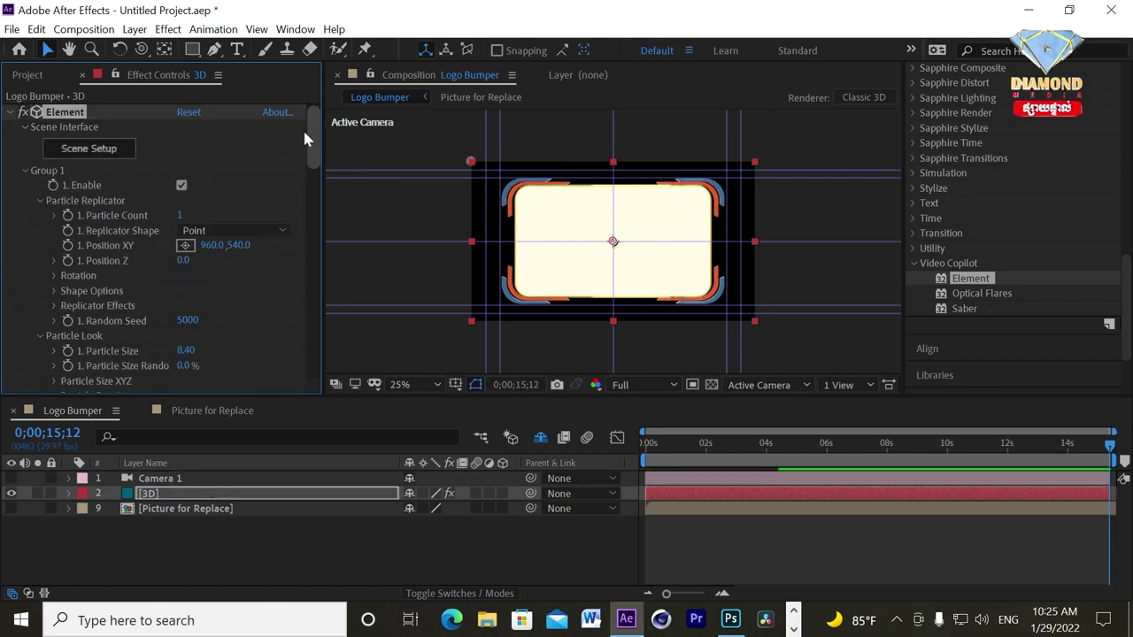
{"action": "left_click", "coordinate": [86, 152]}
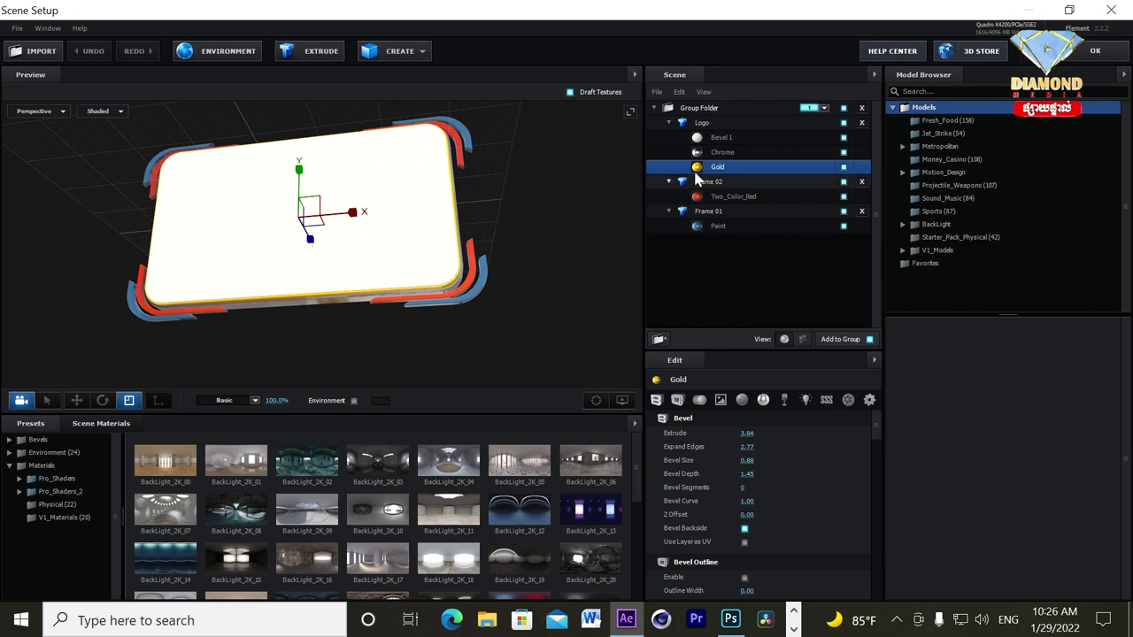
Give Bevel 1 Custom Layer 1 as its diffuse texture and apply the scene
{"action": "left_click", "coordinate": [719, 138]}
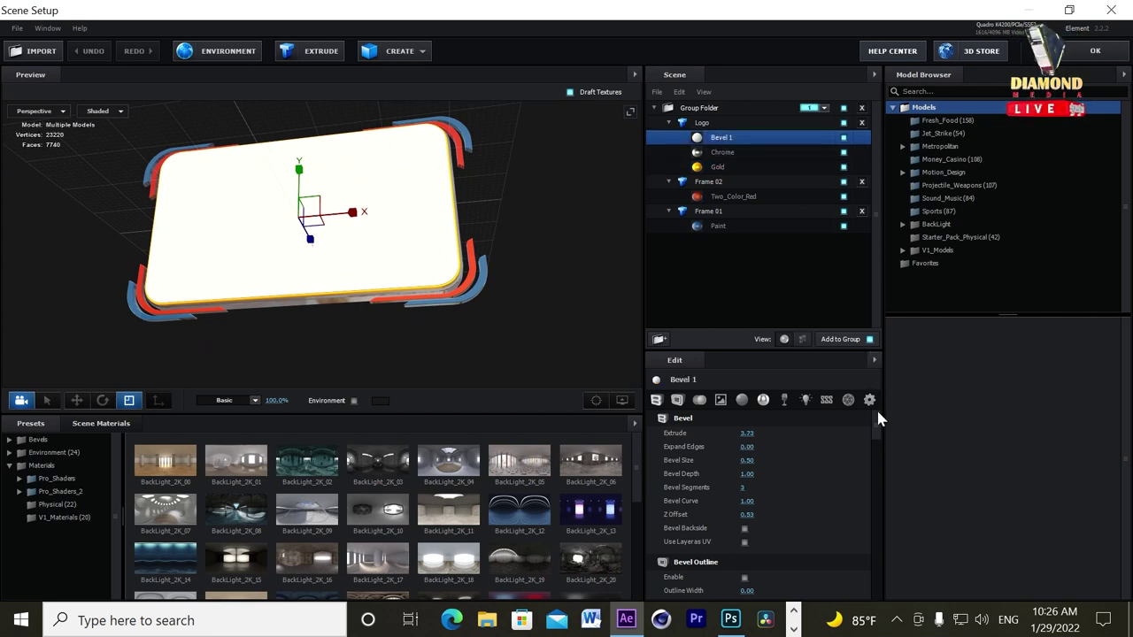
{"action": "left_click_drag", "start_coordinate": [879, 416], "coordinate": [880, 453]}
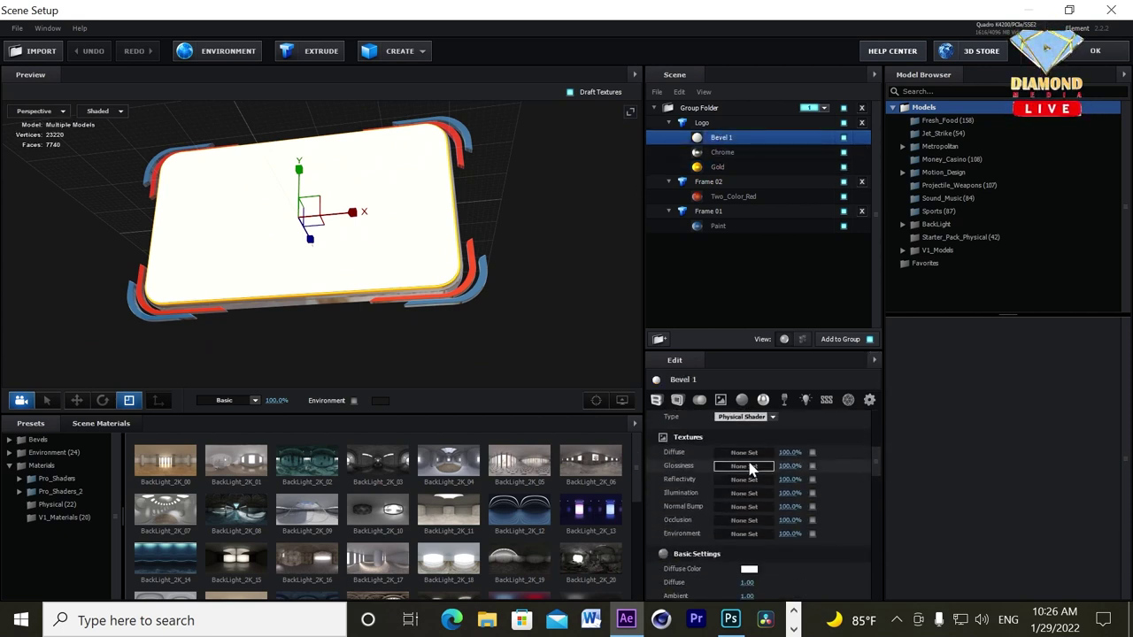
{"action": "left_click", "coordinate": [747, 452]}
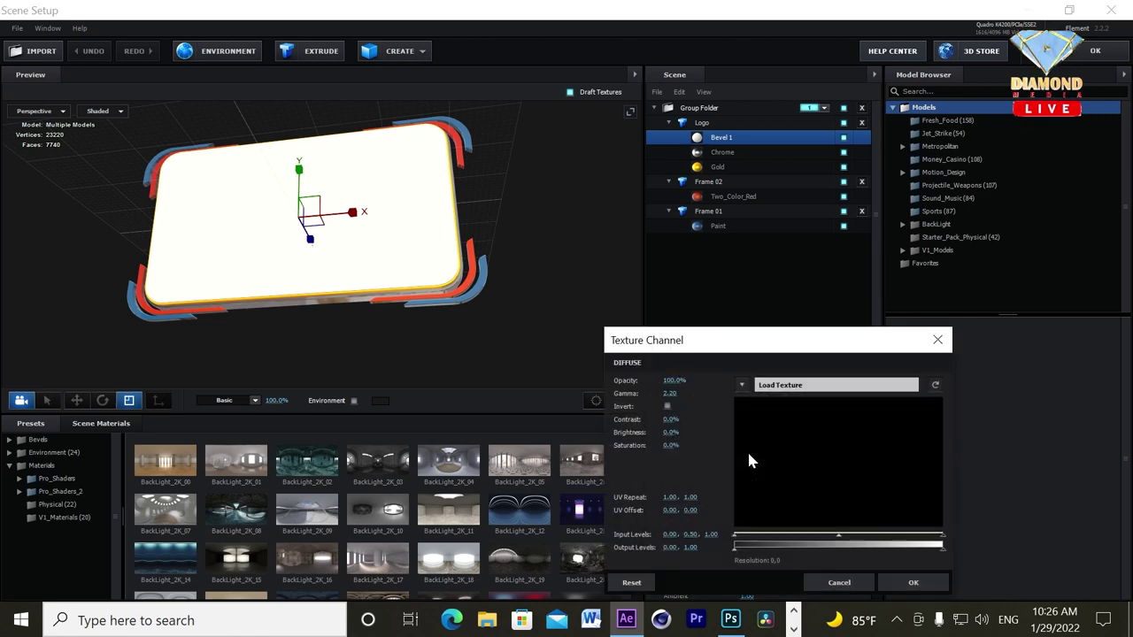
{"action": "left_click_drag", "start_coordinate": [808, 346], "coordinate": [747, 243]}
{"action": "left_click", "coordinate": [680, 283]}
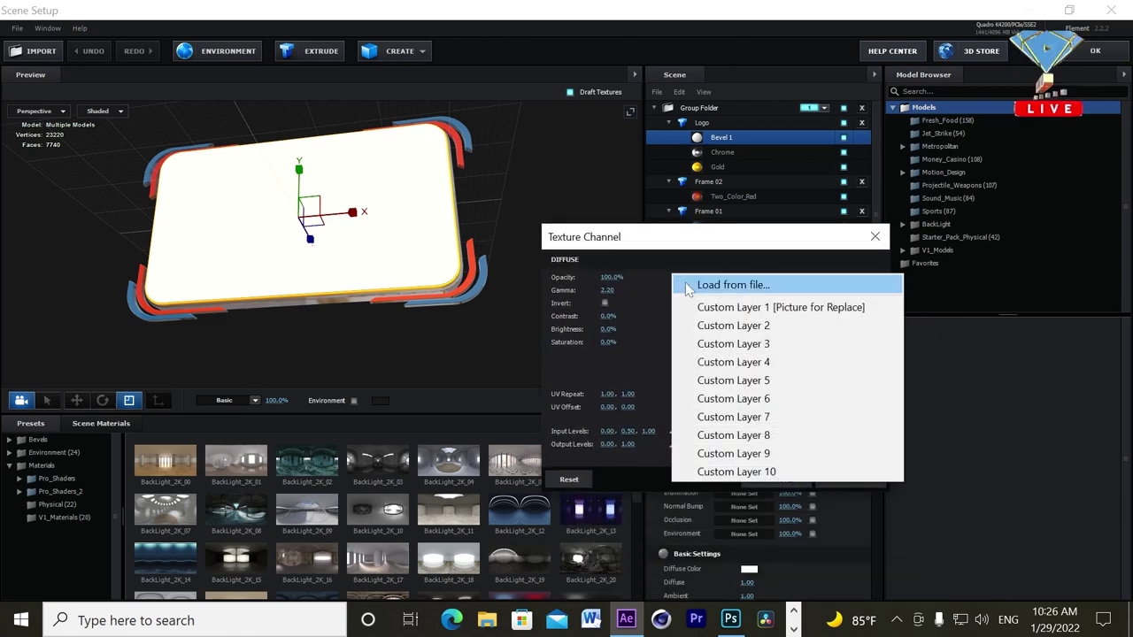
{"action": "left_click", "coordinate": [750, 309]}
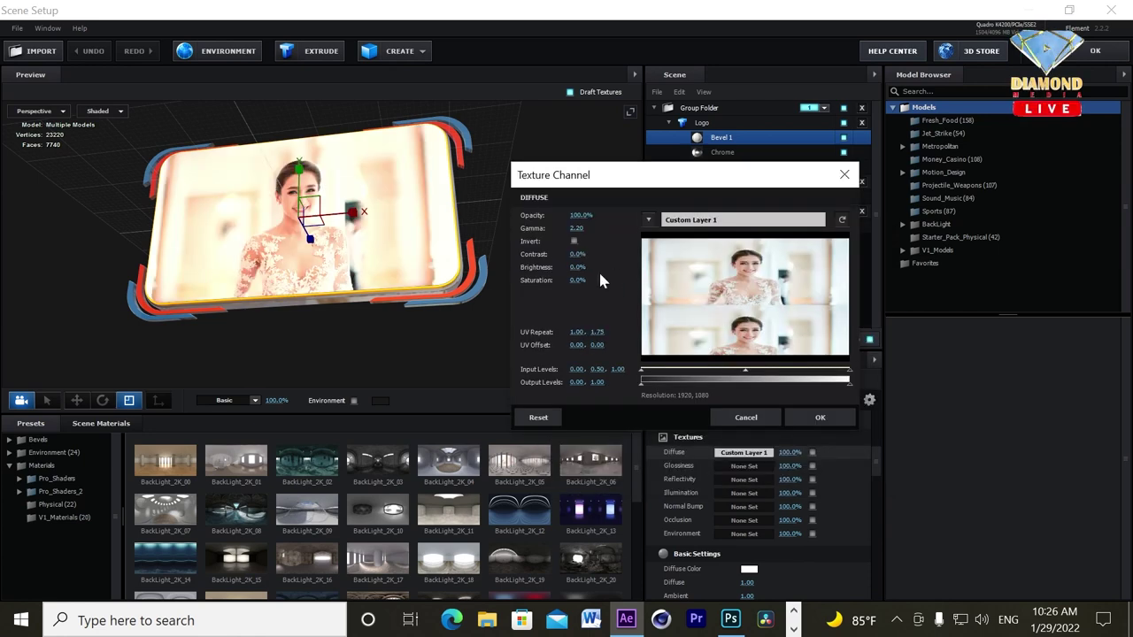
{"action": "left_click", "coordinate": [828, 414]}
{"action": "mouse_move", "coordinate": [466, 293]}
{"action": "left_mouse_down"}
{"action": "mouse_move", "coordinate": [416, 243]}
{"action": "mouse_move", "coordinate": [352, 273]}
{"action": "left_mouse_up"}
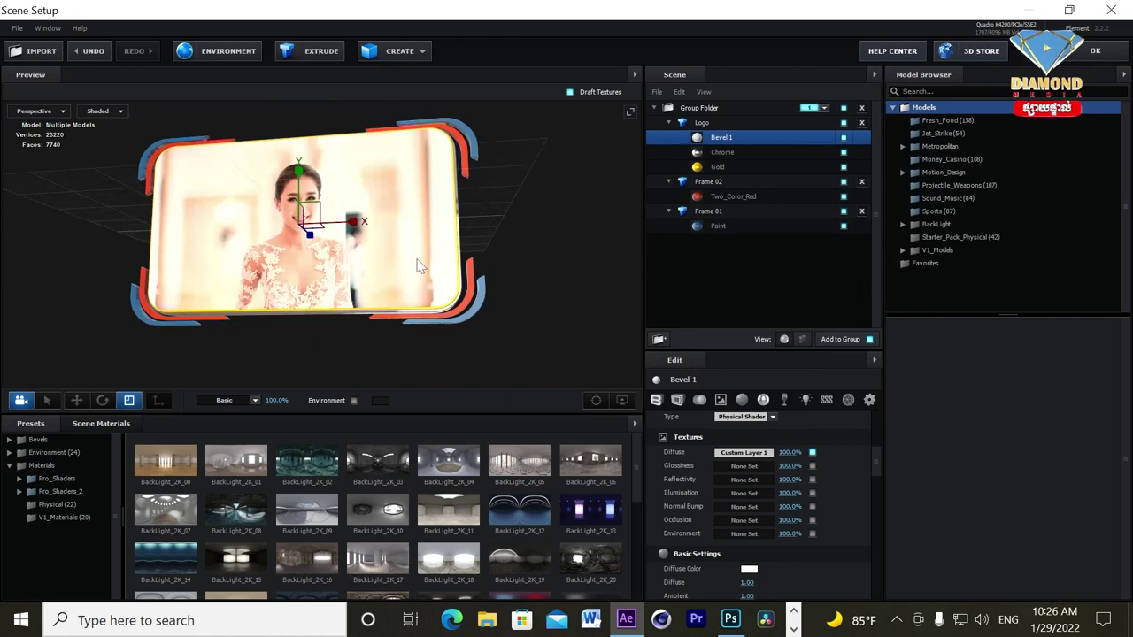
{"action": "left_click", "coordinate": [1095, 51]}
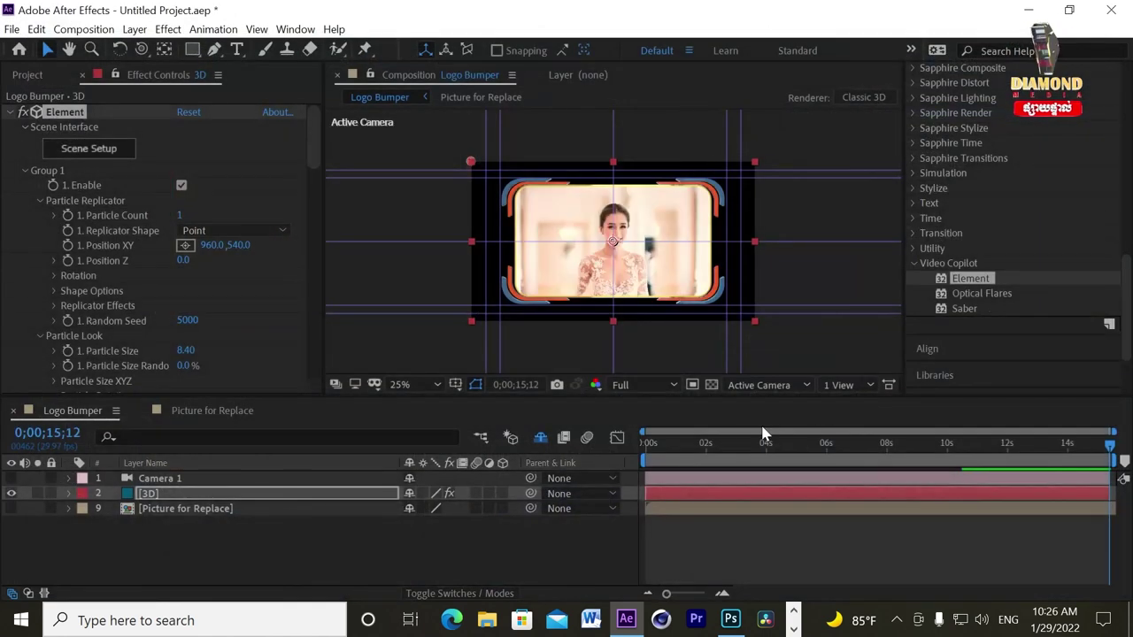
Scrub Logo Bumper to check the photo inside the frame, then return to 0;00;00;00
{"action": "left_click", "coordinate": [763, 443]}
{"action": "left_click_drag", "start_coordinate": [781, 461], "coordinate": [813, 475]}
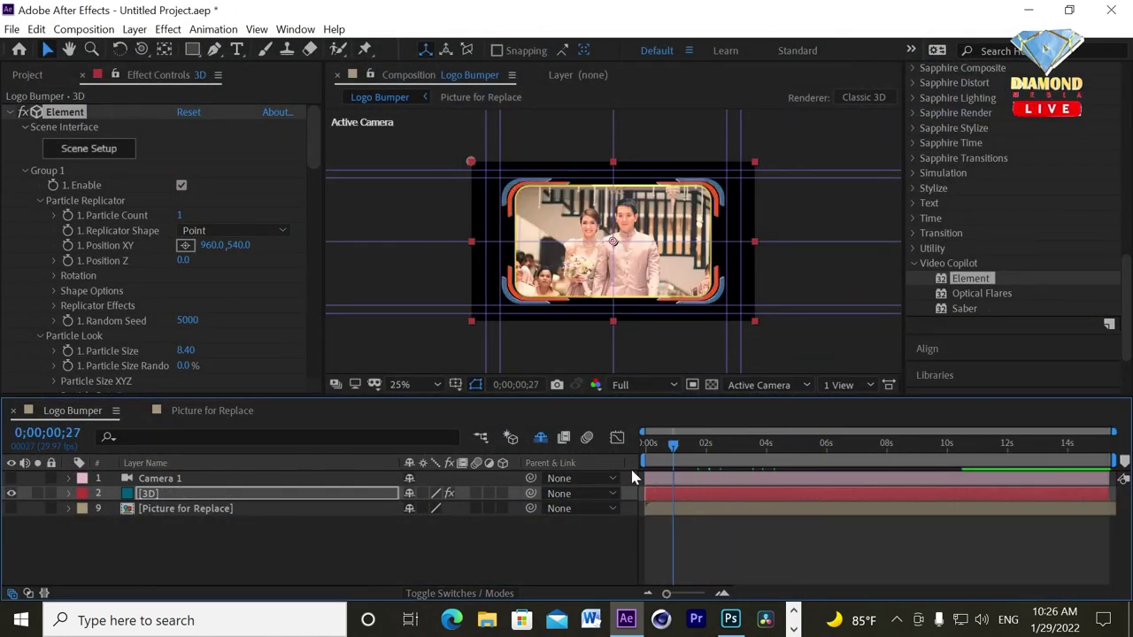
{"action": "left_click_drag", "start_coordinate": [812, 476], "coordinate": [699, 489]}
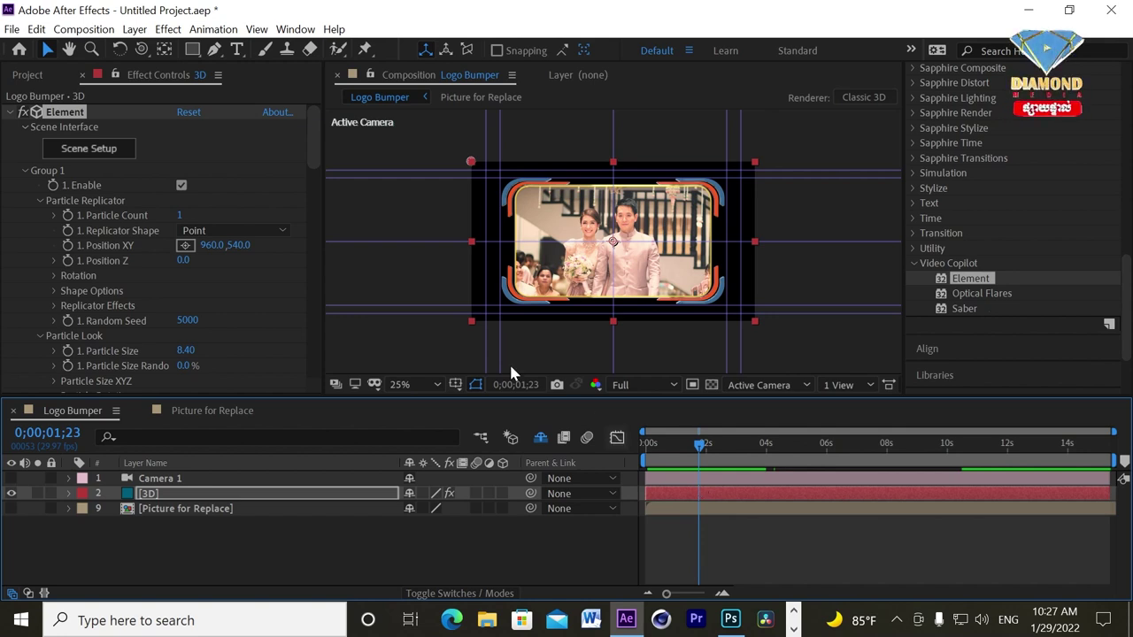
{"action": "left_click", "coordinate": [642, 454]}
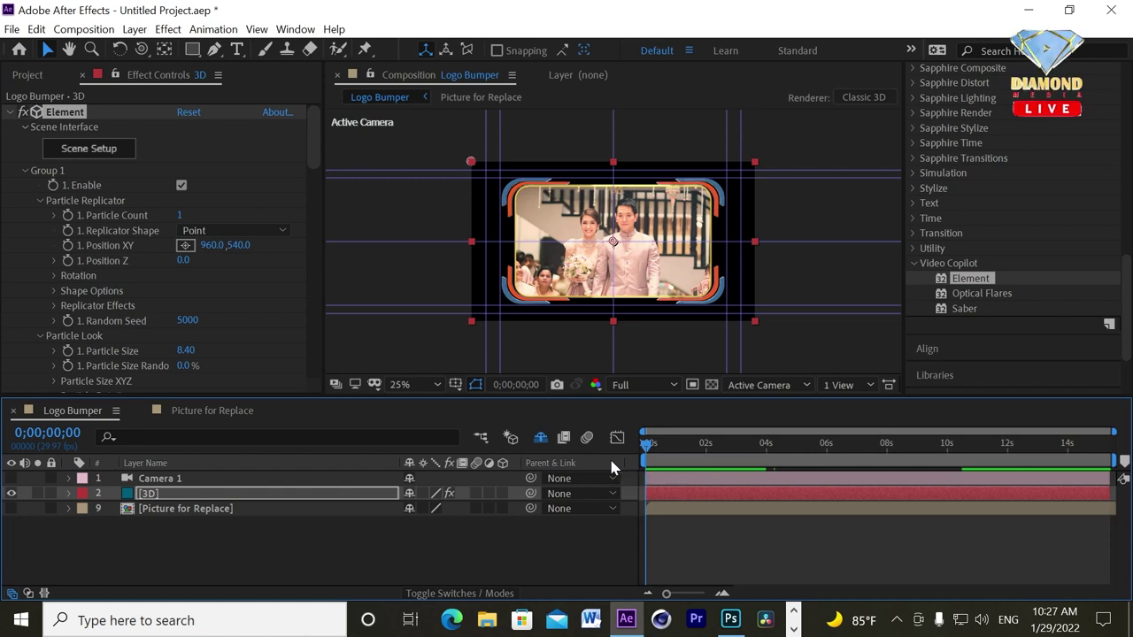
Inspect the textured frame's depth in Element's Scene Setup, then return to After Effects
{"action": "left_click", "coordinate": [110, 150]}
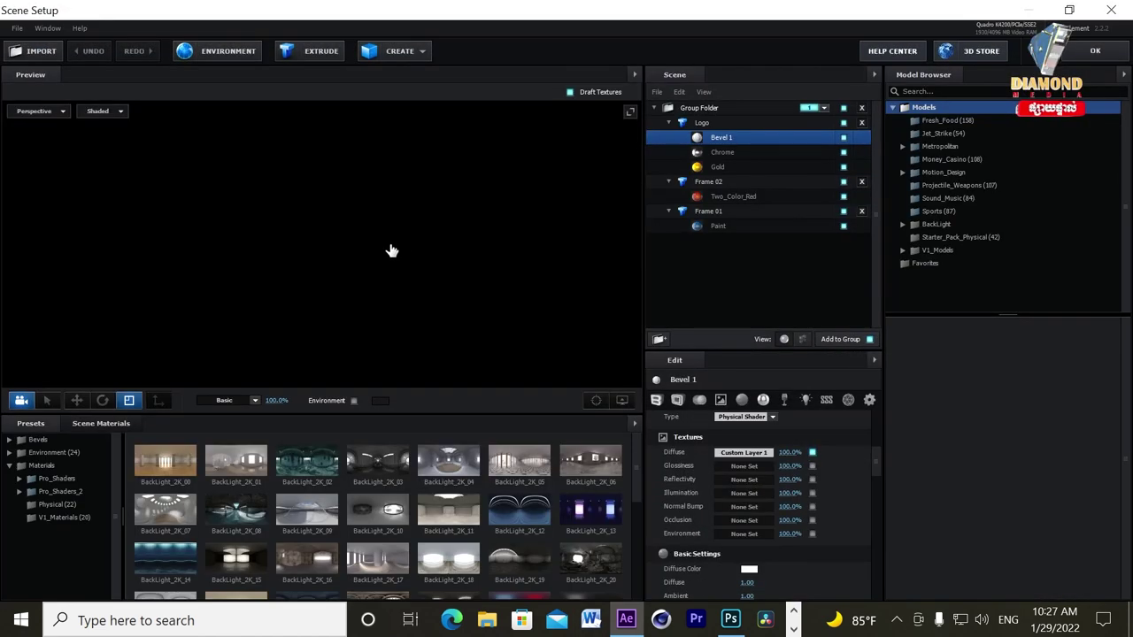
{"action": "mouse_move", "coordinate": [420, 188]}
{"action": "left_mouse_down"}
{"action": "mouse_move", "coordinate": [376, 203]}
{"action": "mouse_move", "coordinate": [412, 193]}
{"action": "left_mouse_up"}
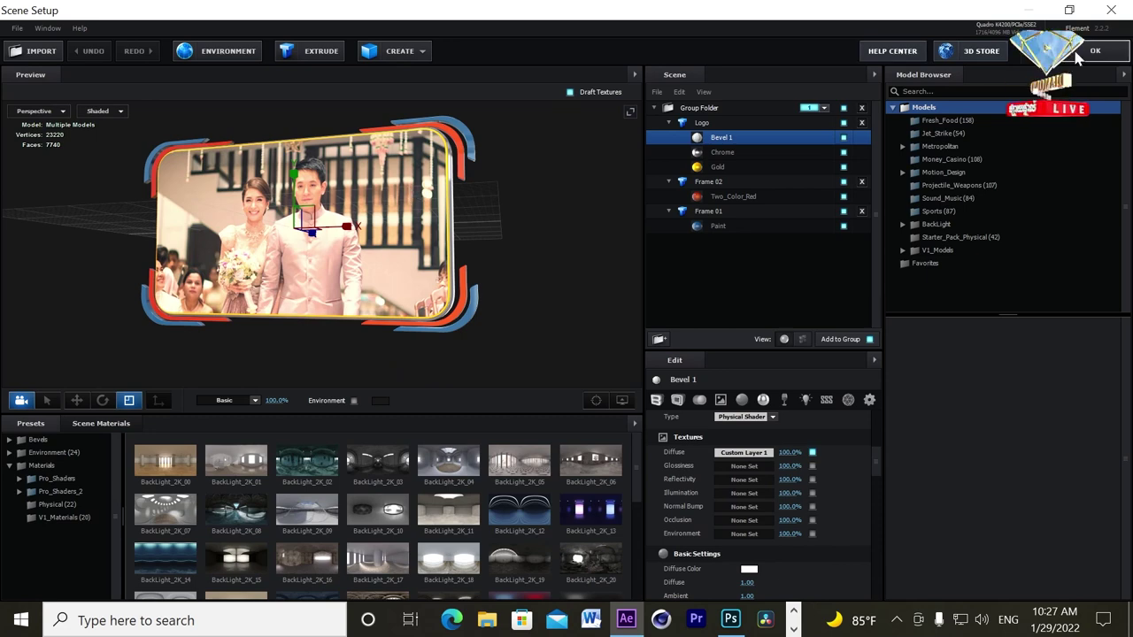
{"action": "left_click", "coordinate": [1094, 51]}
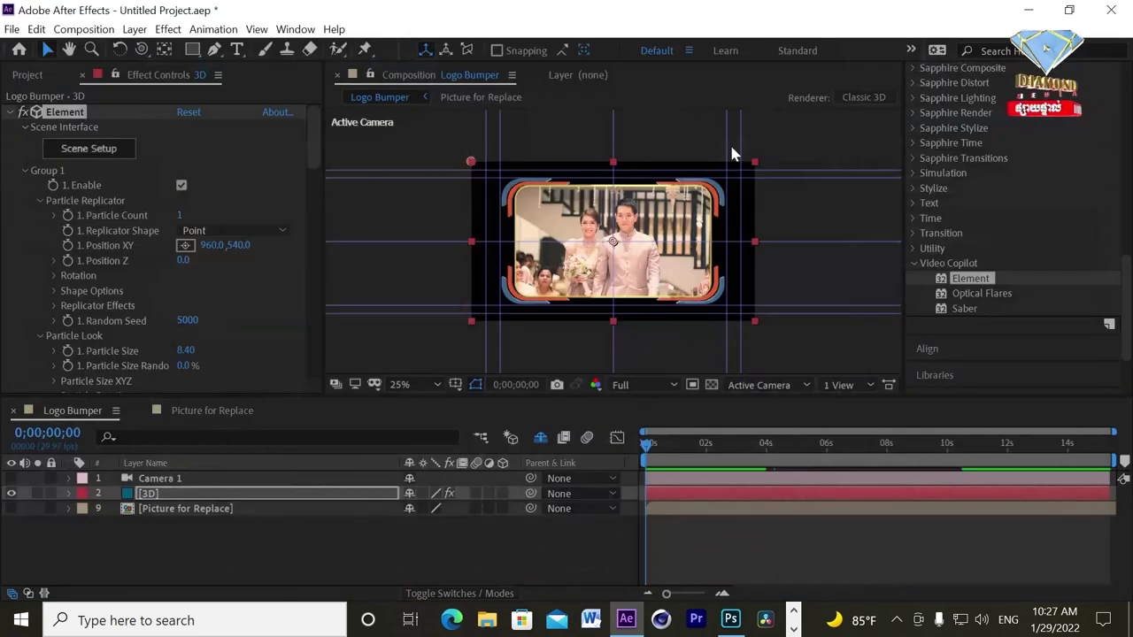
Try a Particle Replicator Y Rotation on the frame, then undo it back to 0°
{"action": "left_click", "coordinate": [53, 275]}
{"action": "mouse_move", "coordinate": [196, 305]}
{"action": "left_mouse_down"}
{"action": "mouse_move", "coordinate": [315, 306]}
{"action": "mouse_move", "coordinate": [174, 307]}
{"action": "left_mouse_up"}
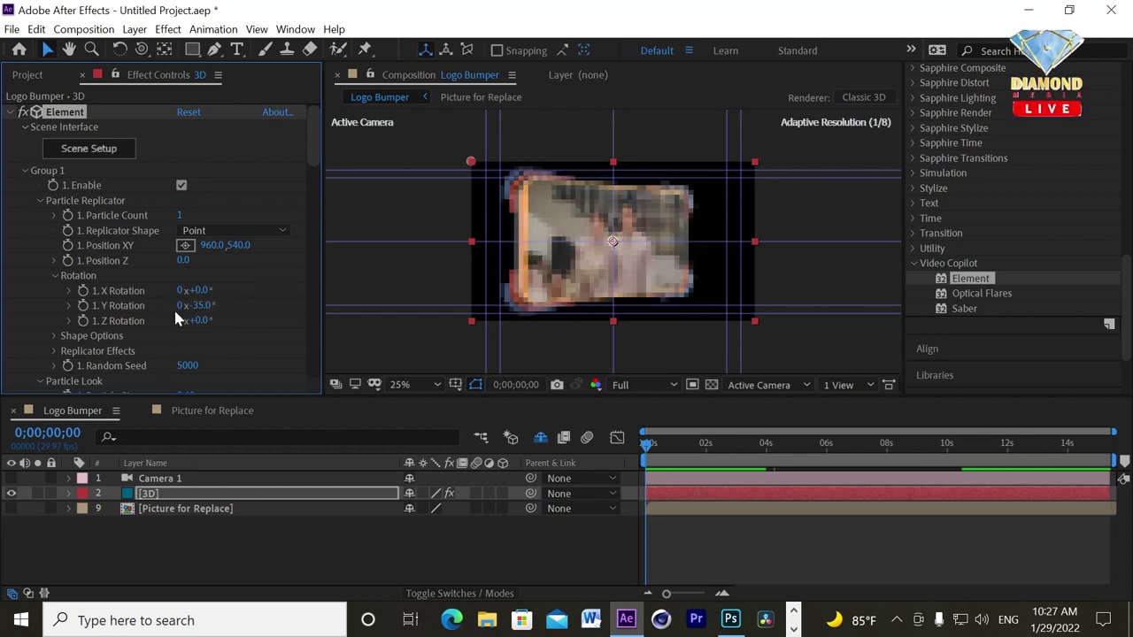
{"action": "key", "text": "ctrl+z"}
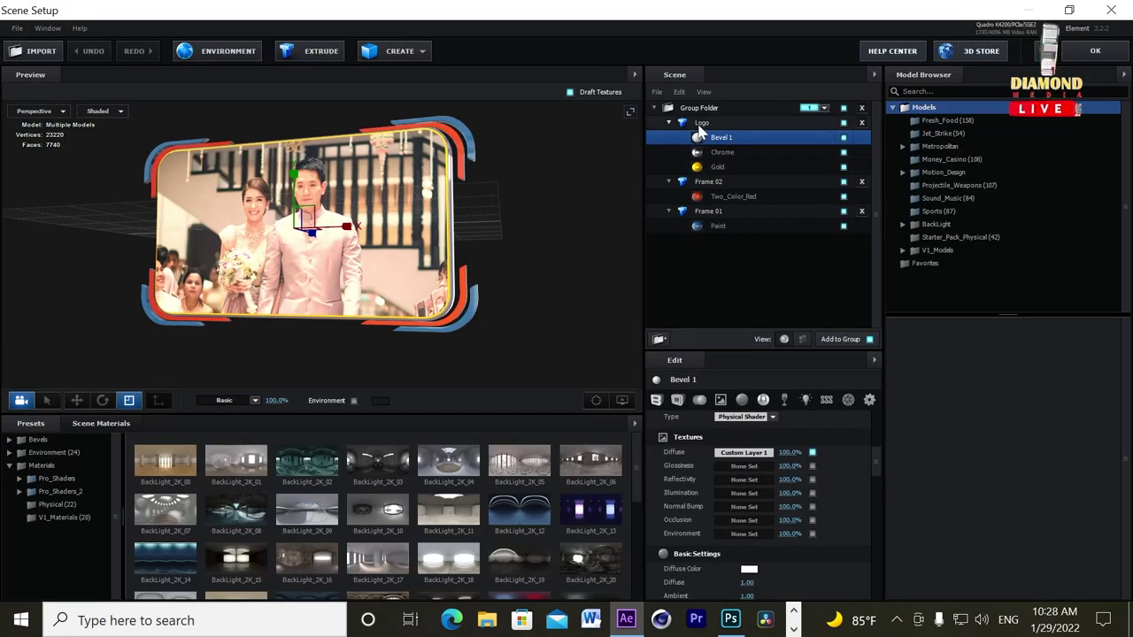
Collapse the model rows and rename the group folder to 'Group 01'
{"action": "left_click", "coordinate": [689, 129]}
{"action": "left_click", "coordinate": [670, 124]}
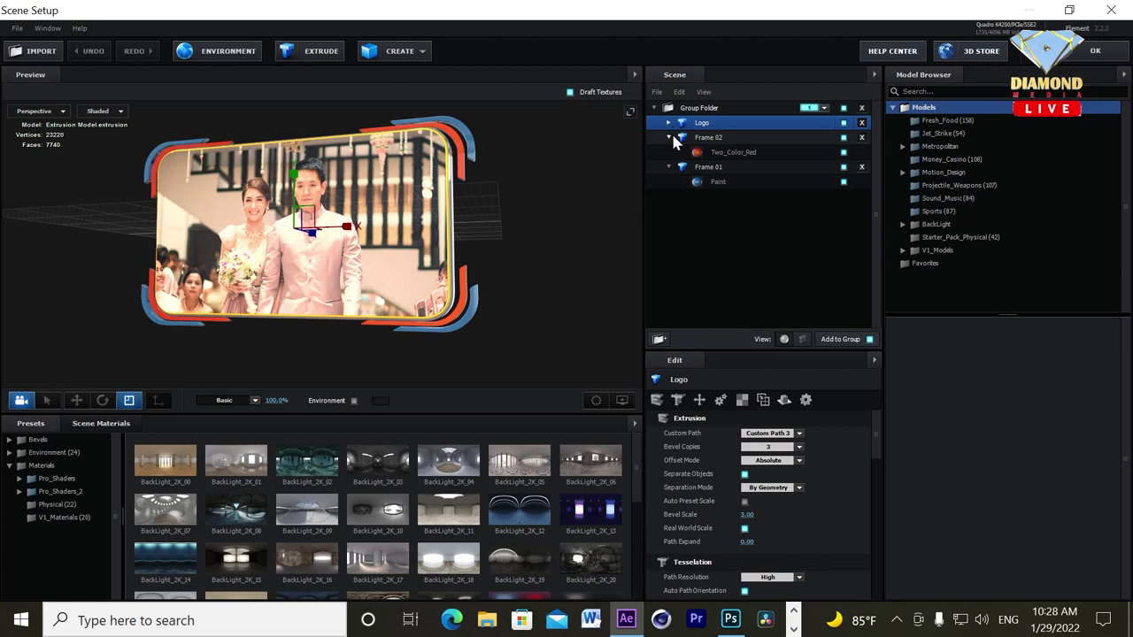
{"action": "left_click", "coordinate": [669, 138]}
{"action": "left_click", "coordinate": [668, 155]}
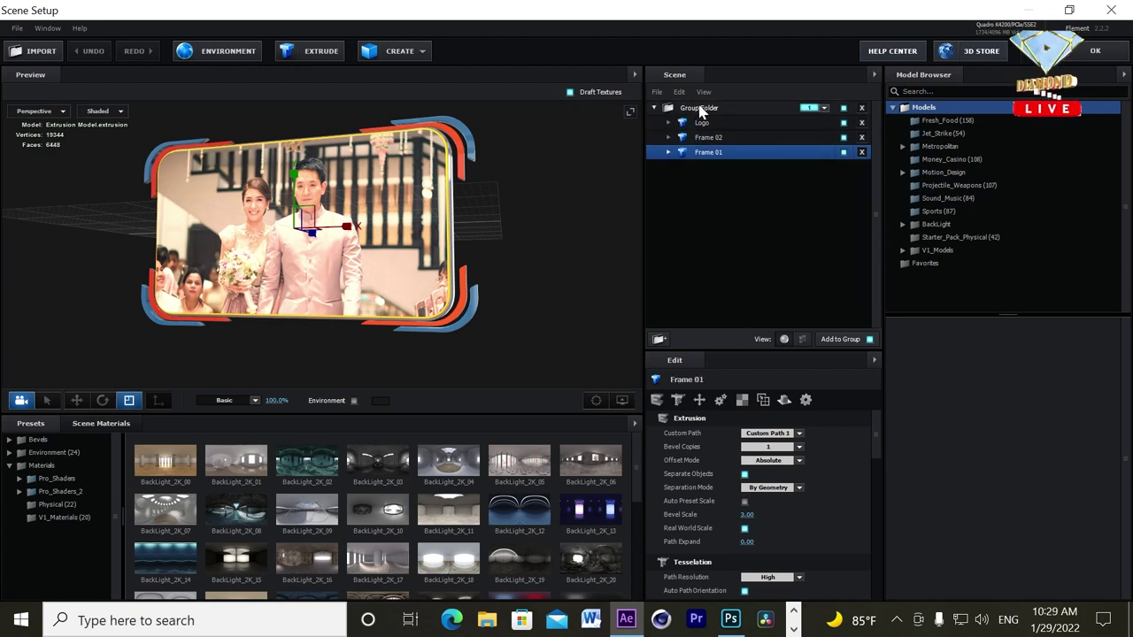
{"action": "double_click", "coordinate": [699, 108]}
{"action": "type", "text": "G"}
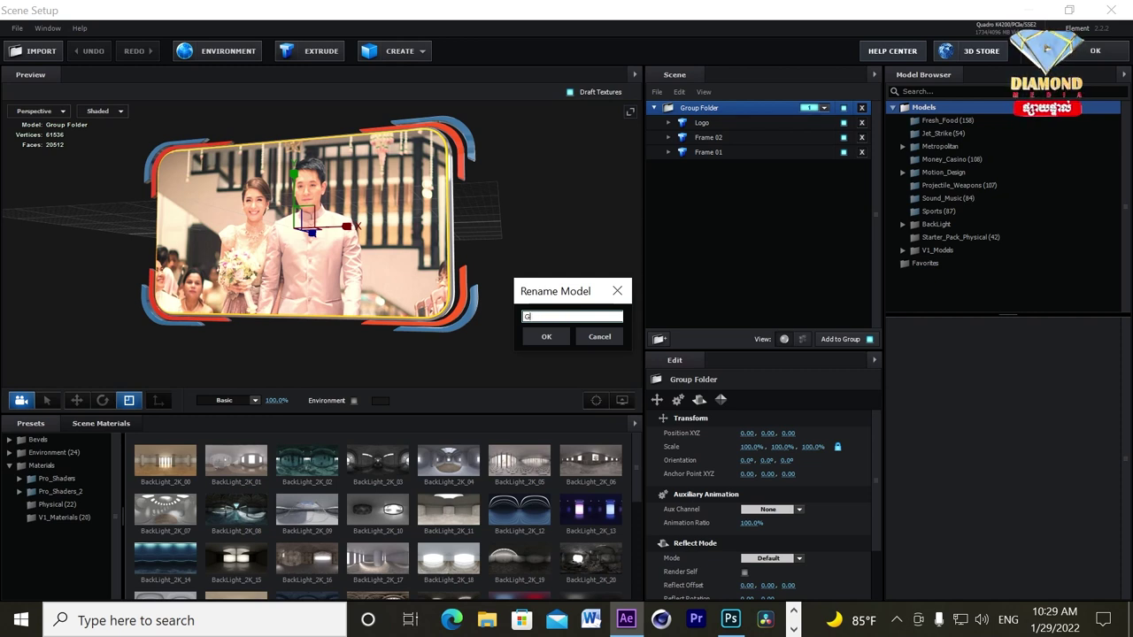
{"action": "type", "text": "roup 01"}
{"action": "left_click", "coordinate": [846, 217]}
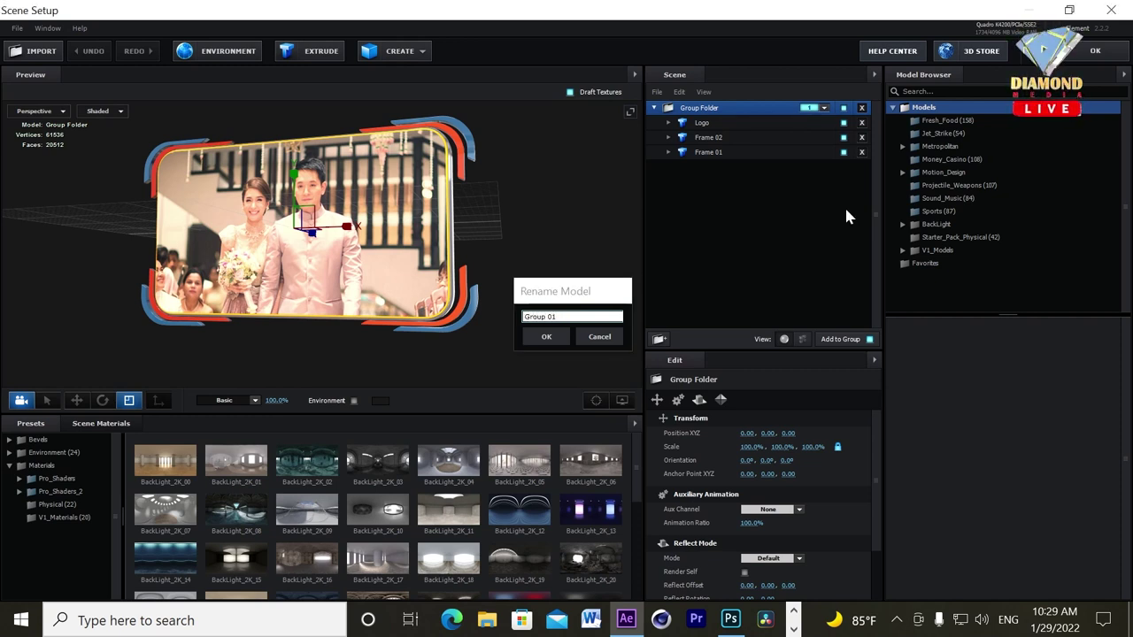
Add a new empty group folder named 'Group 02'
{"action": "left_click", "coordinate": [655, 108]}
{"action": "left_click", "coordinate": [725, 197]}
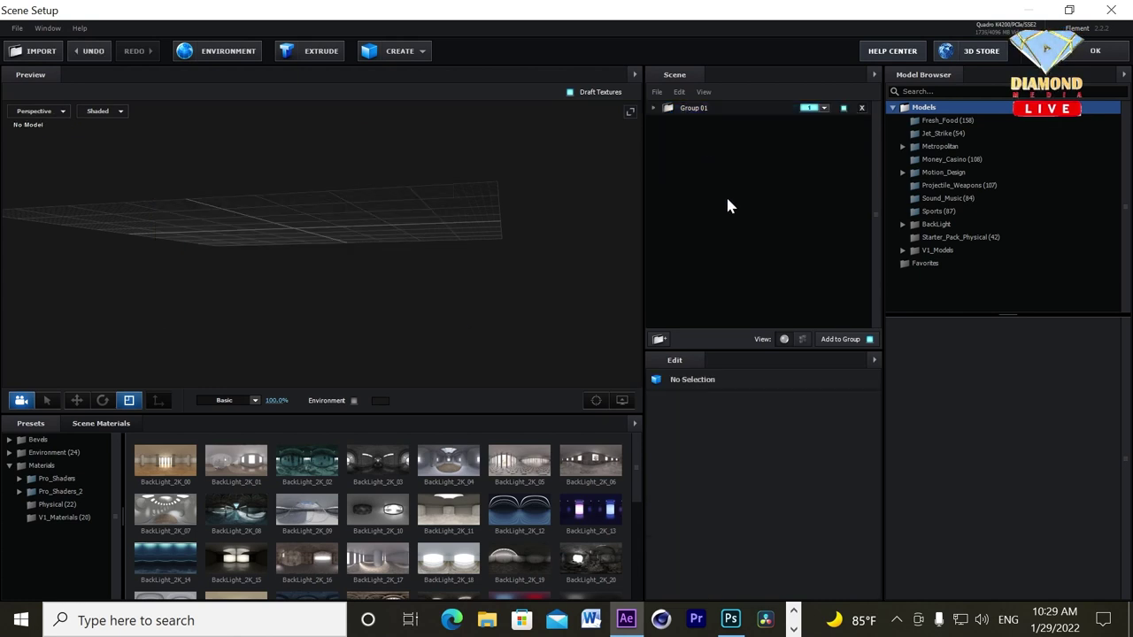
{"action": "left_click", "coordinate": [660, 339]}
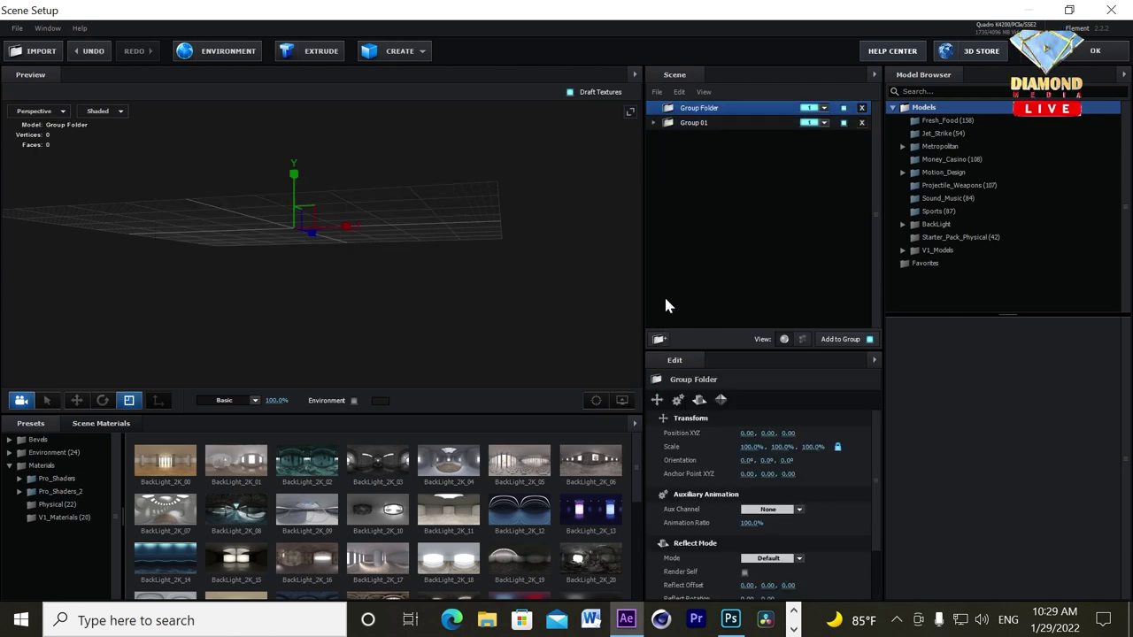
{"action": "double_click", "coordinate": [713, 109]}
{"action": "type", "text": "Group 02"}
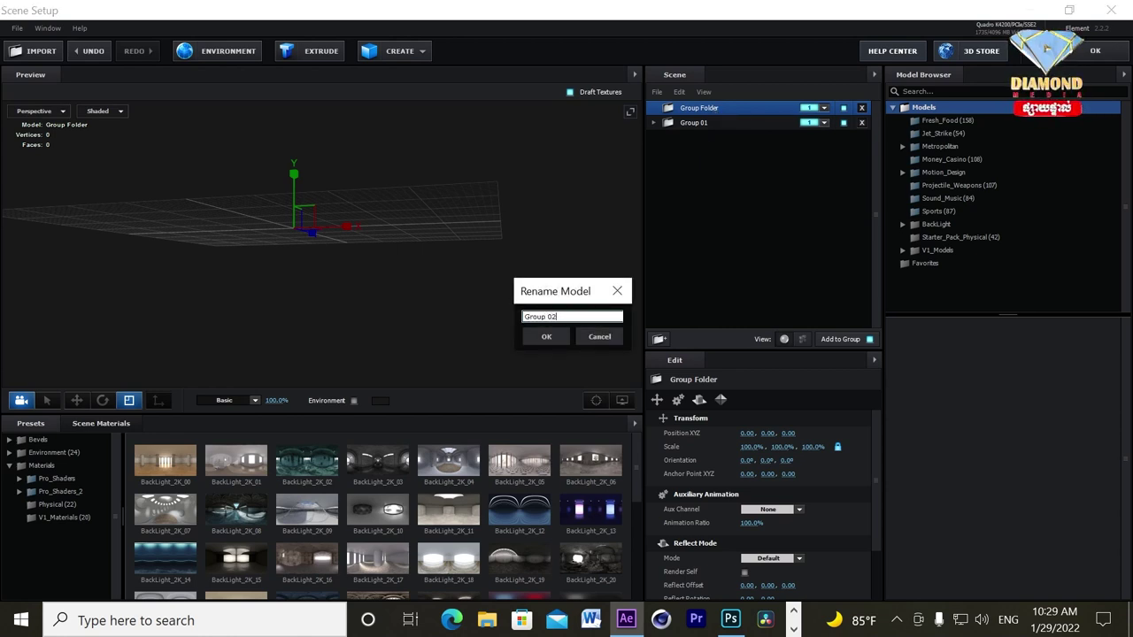
{"action": "left_click", "coordinate": [541, 336]}
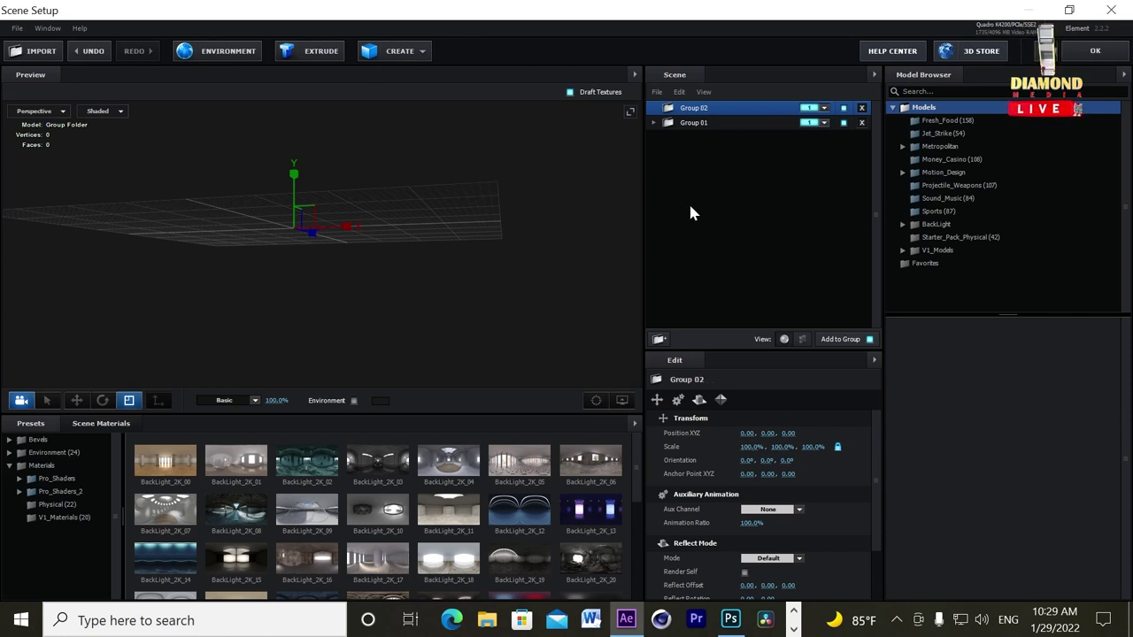
{"action": "left_click", "coordinate": [653, 123]}
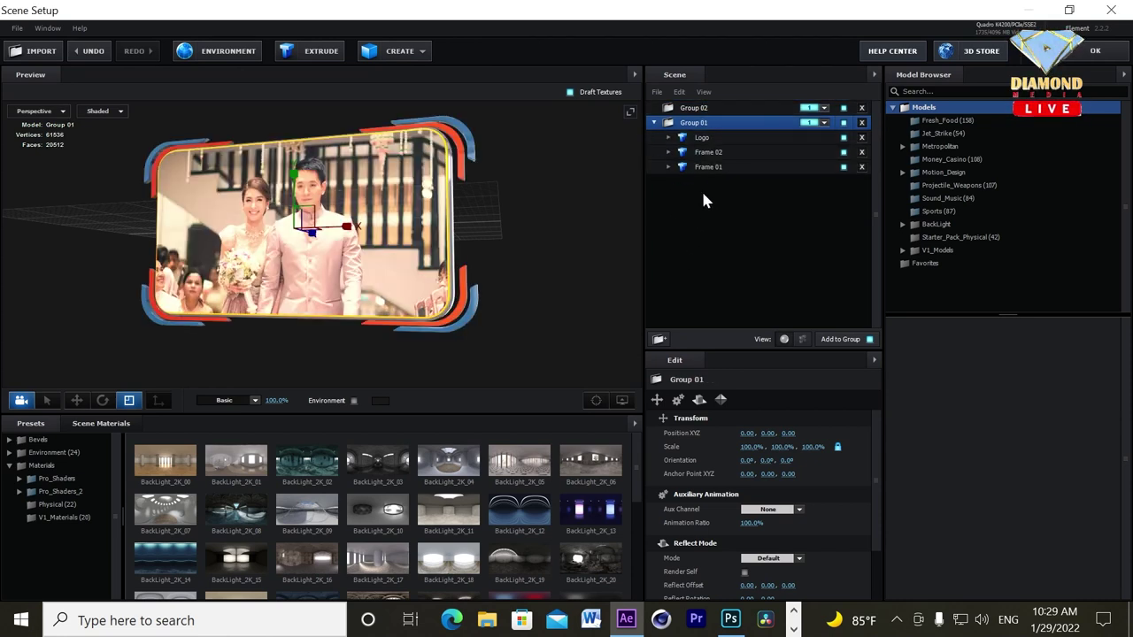
Move Frame 01 into Group 02 and assign Group 02 to render layer 2
{"action": "left_click_drag", "start_coordinate": [699, 166], "coordinate": [702, 115]}
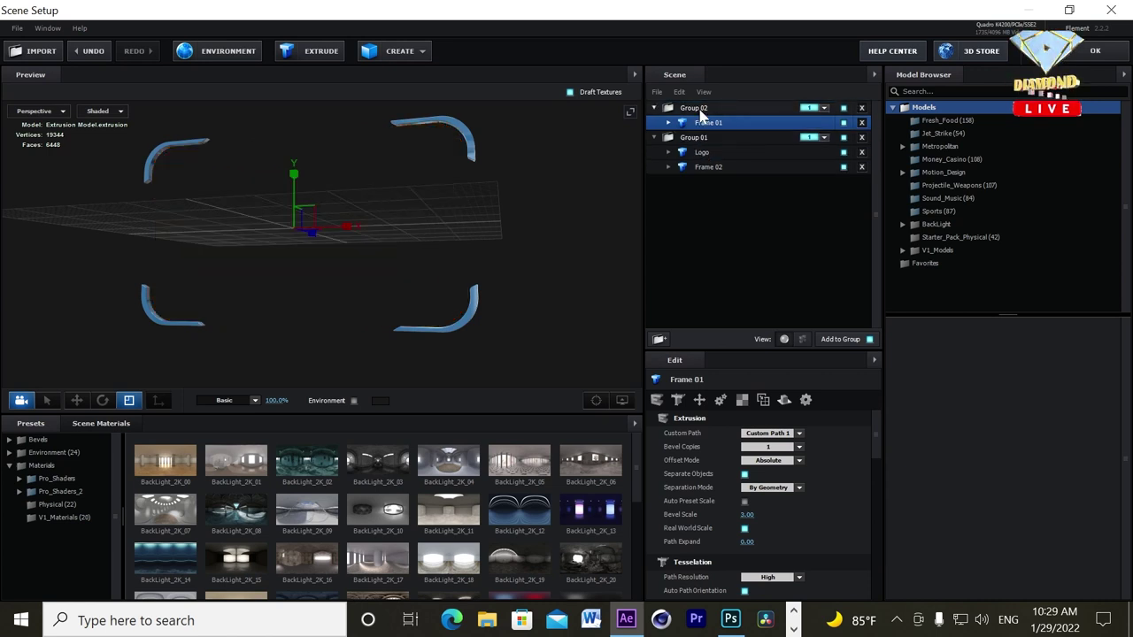
{"action": "left_click", "coordinate": [702, 219]}
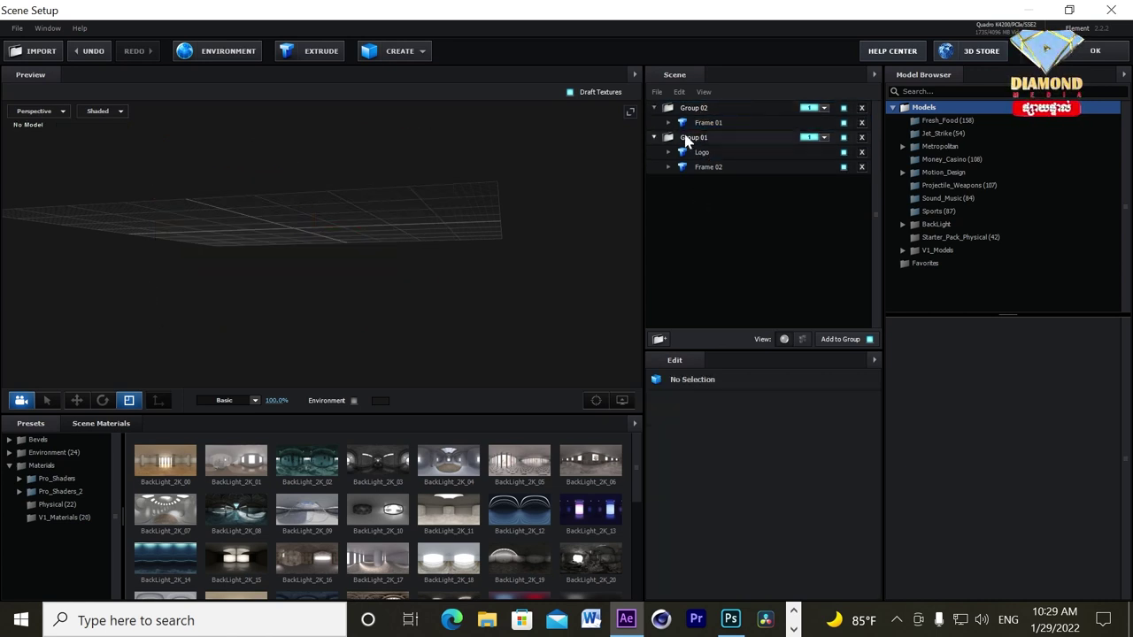
{"action": "left_click", "coordinate": [656, 108]}
{"action": "left_click", "coordinate": [655, 123]}
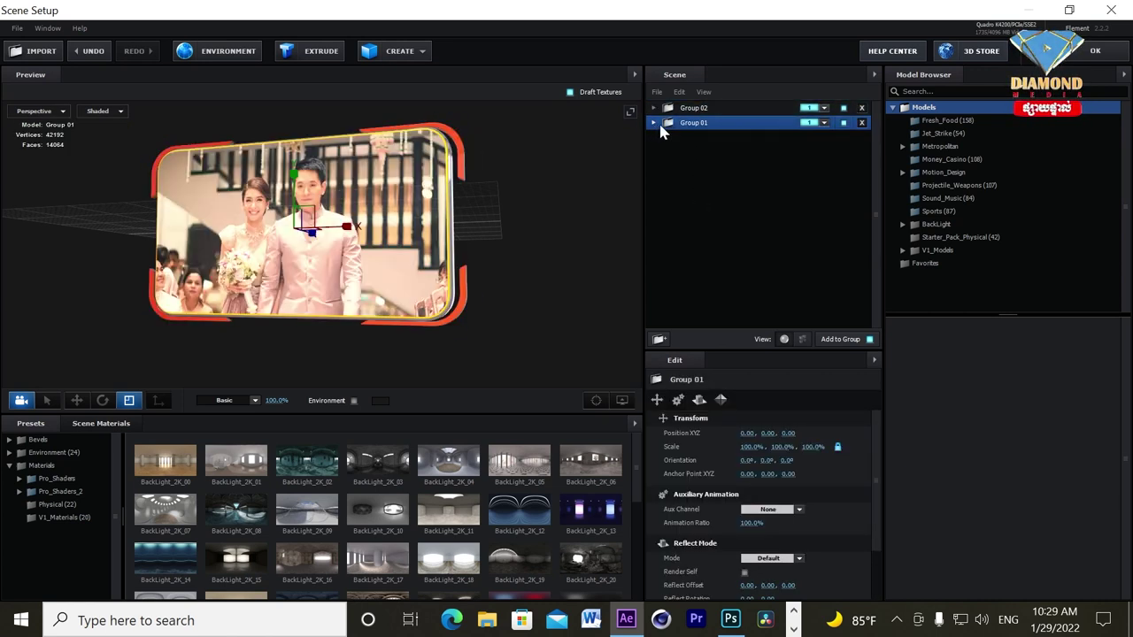
{"action": "left_click", "coordinate": [823, 108]}
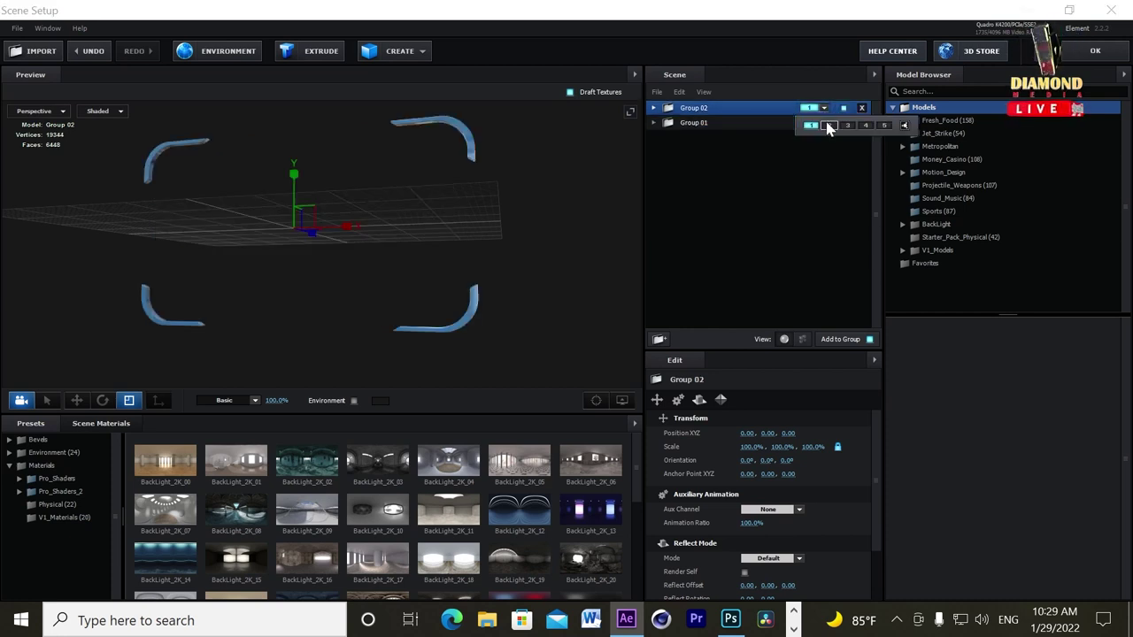
{"action": "left_click", "coordinate": [830, 126]}
{"action": "left_click", "coordinate": [691, 254]}
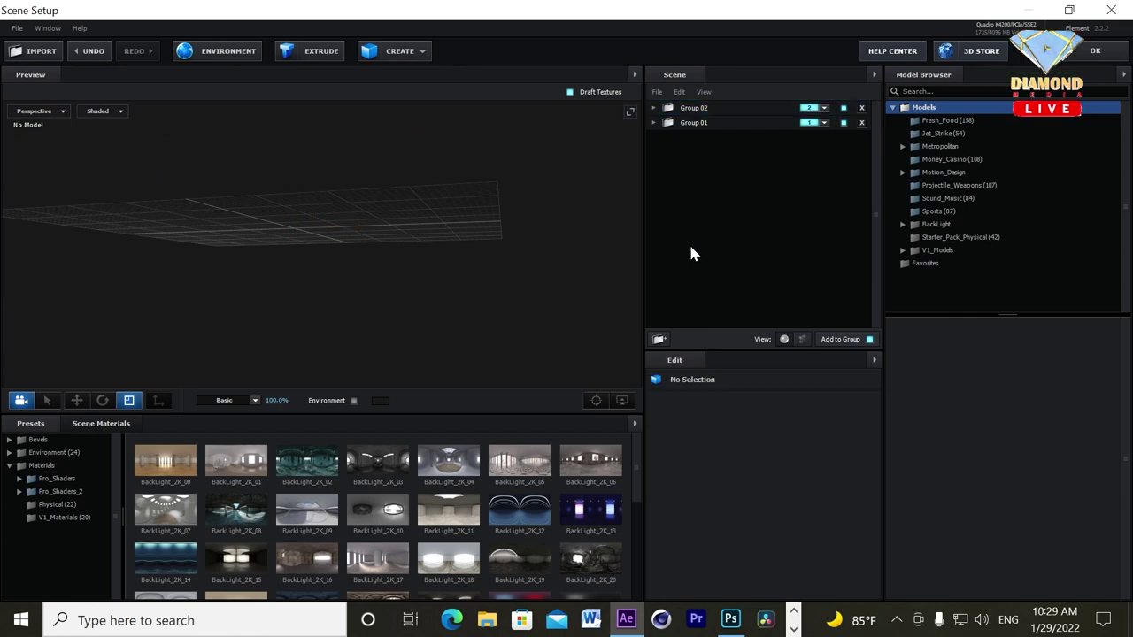
Add another empty group folder named 'Group 03'
{"action": "left_click", "coordinate": [659, 339]}
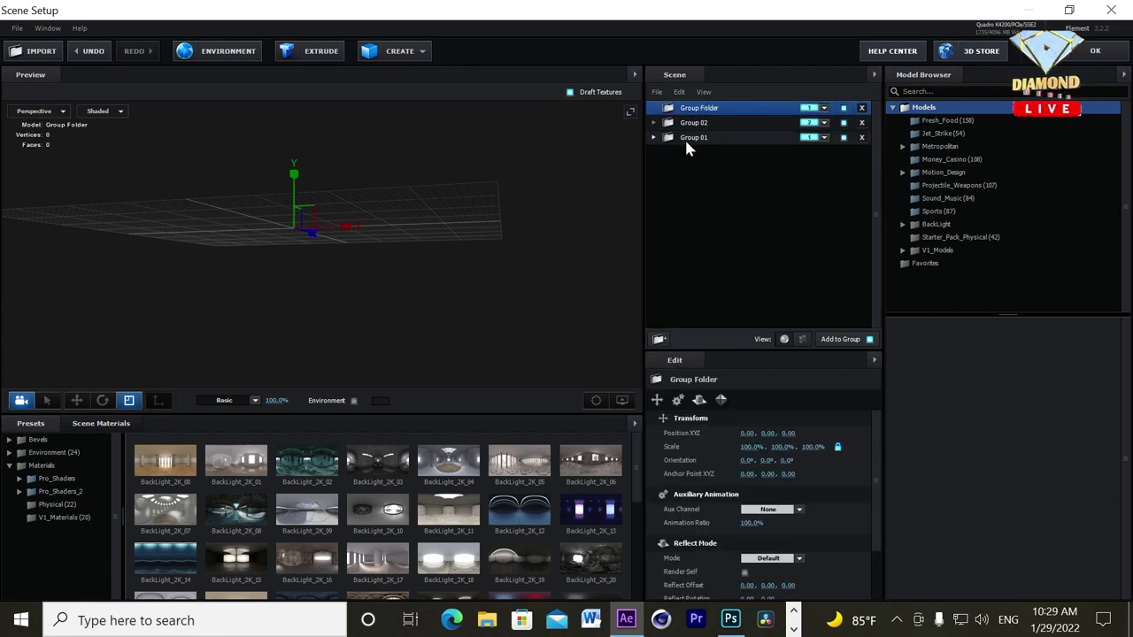
{"action": "double_click", "coordinate": [708, 108]}
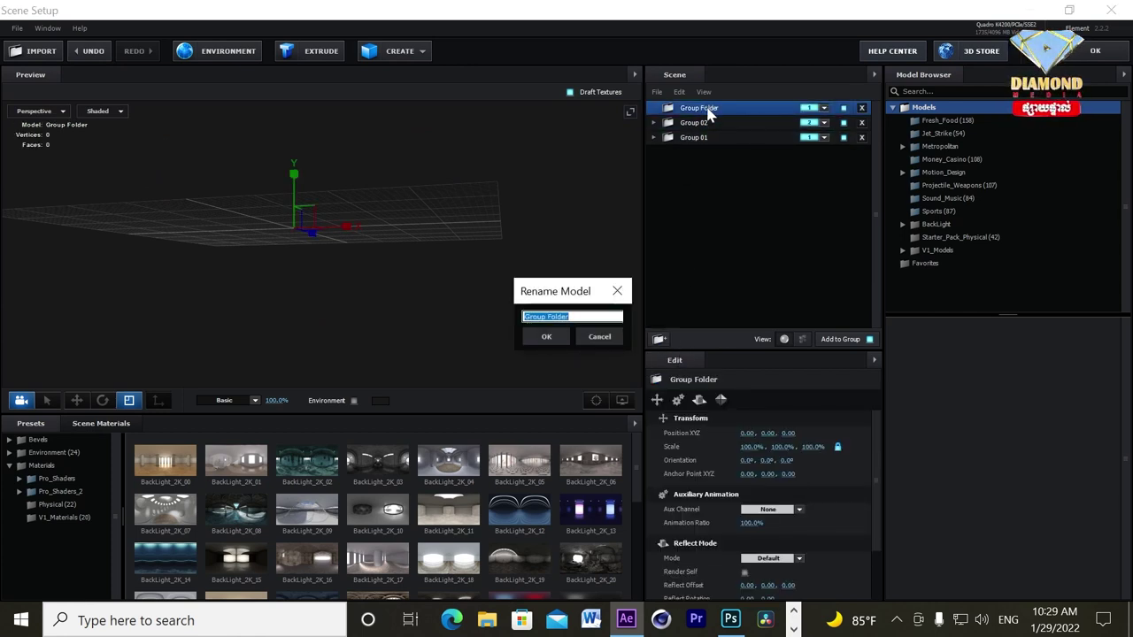
{"action": "type", "text": "Group "}
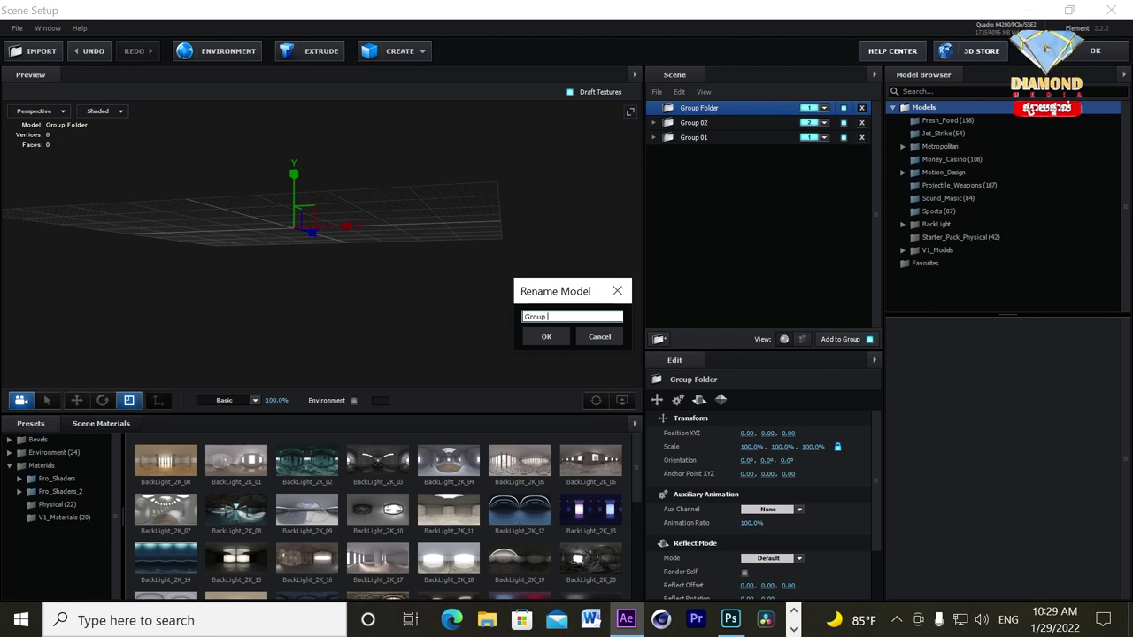
{"action": "type", "text": "03"}
{"action": "key", "text": "Return"}
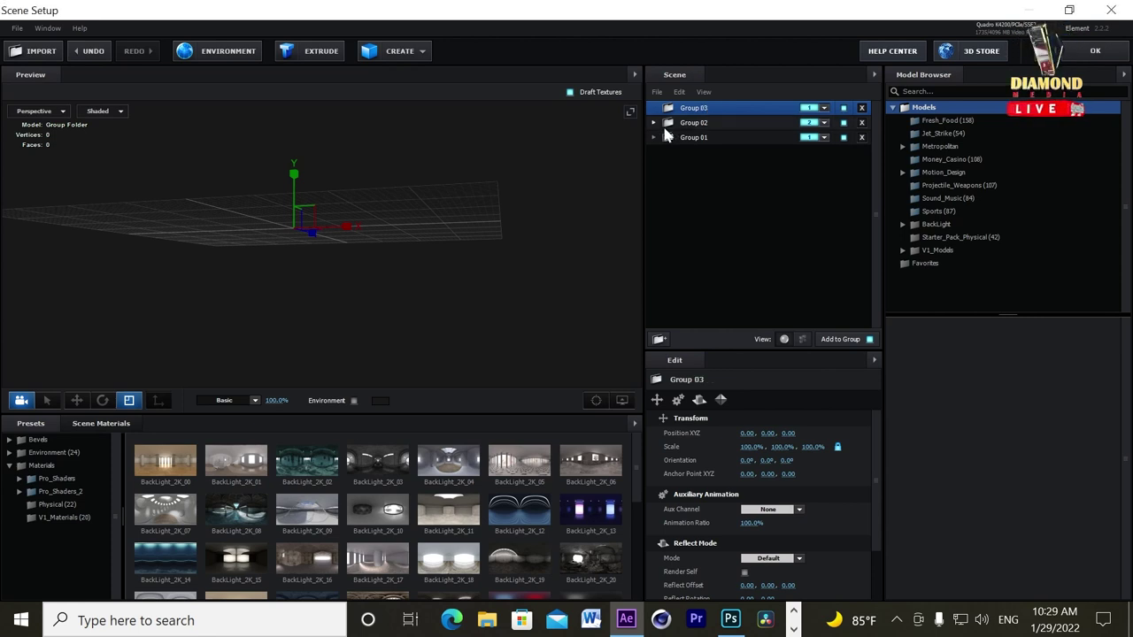
Move Frame 02 from Group 01 into Group 03, set it to group 3, and apply the scene
{"action": "left_click", "coordinate": [664, 124]}
{"action": "left_click", "coordinate": [655, 138]}
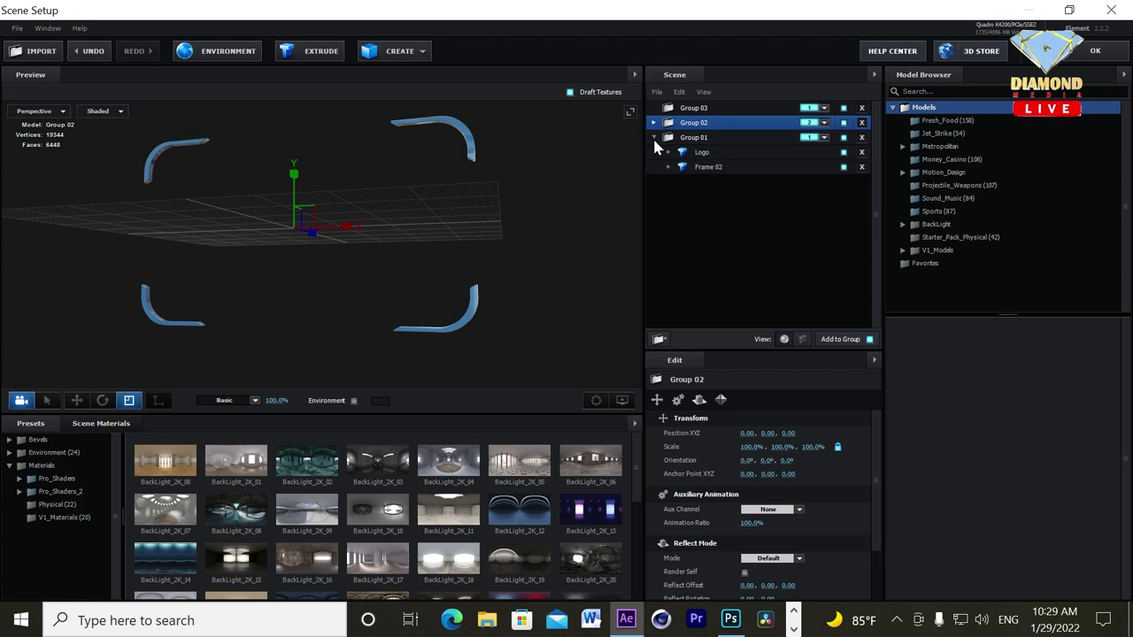
{"action": "left_click", "coordinate": [659, 139]}
{"action": "left_click_drag", "start_coordinate": [705, 168], "coordinate": [735, 108]}
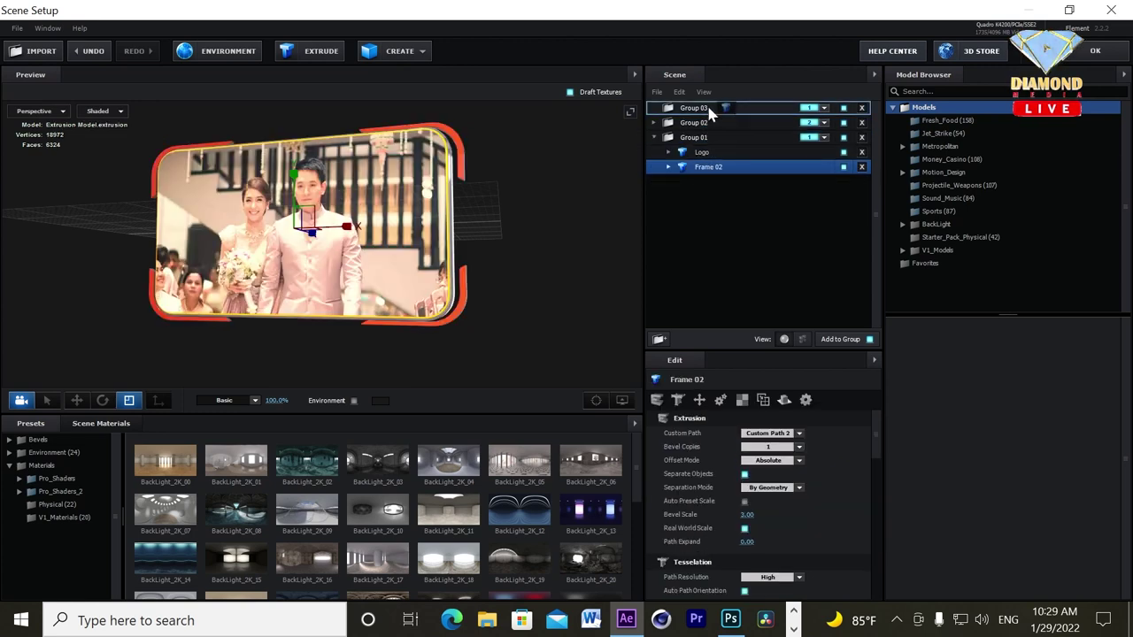
{"action": "left_click", "coordinate": [824, 108]}
{"action": "left_click", "coordinate": [847, 125]}
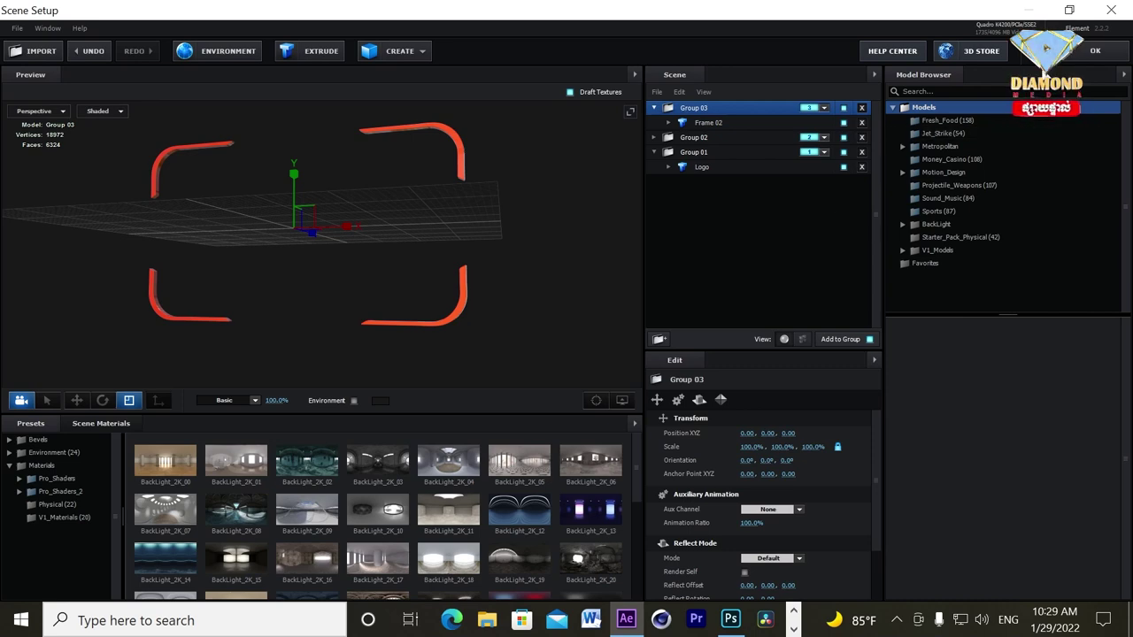
{"action": "left_click", "coordinate": [1080, 53]}
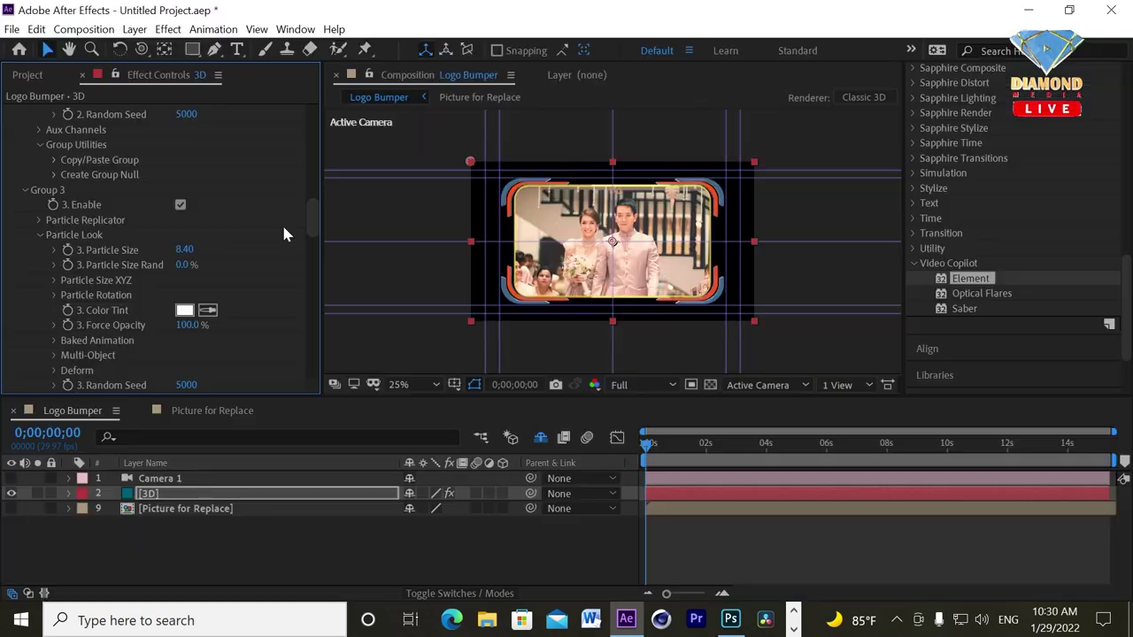
Settle the playhead at 0;00;04;00 and set a Group 1 Y Rotation keyframe there
{"action": "scroll", "coordinate": [306, 223], "scroll_direction": "up", "scroll_amount": 10}
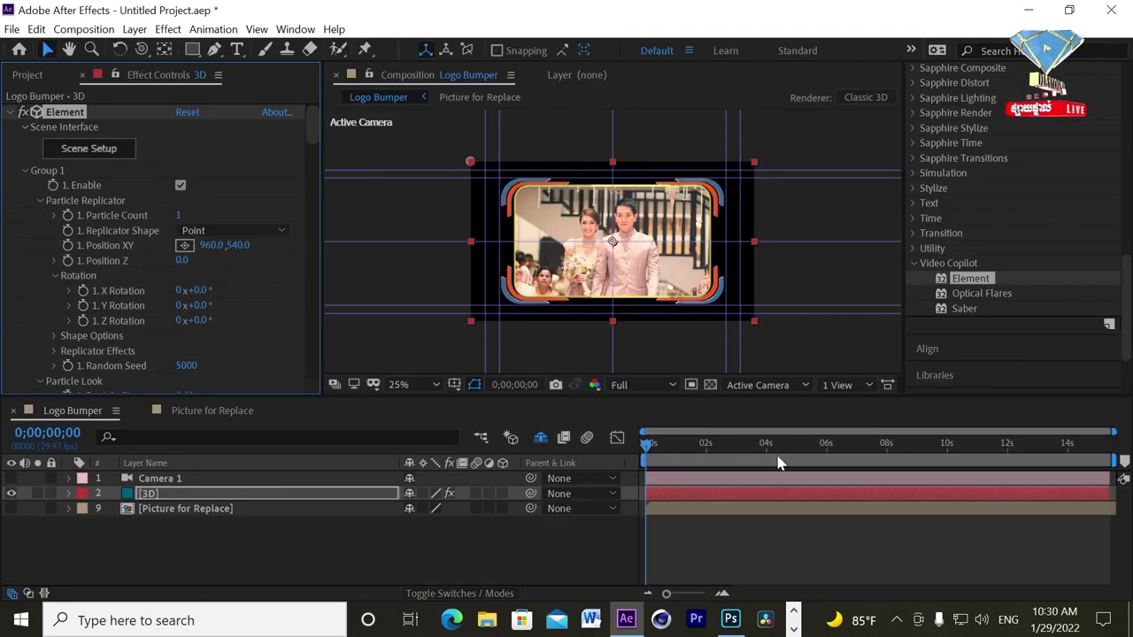
{"action": "left_click_drag", "start_coordinate": [801, 447], "coordinate": [797, 447]}
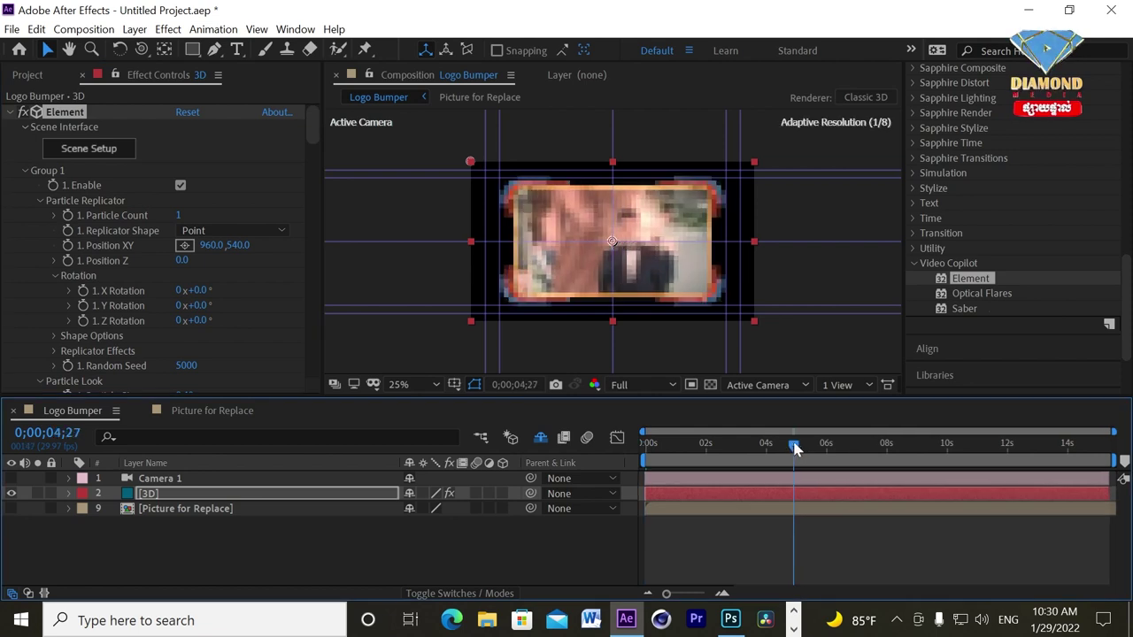
{"action": "left_click_drag", "start_coordinate": [797, 447], "coordinate": [767, 444]}
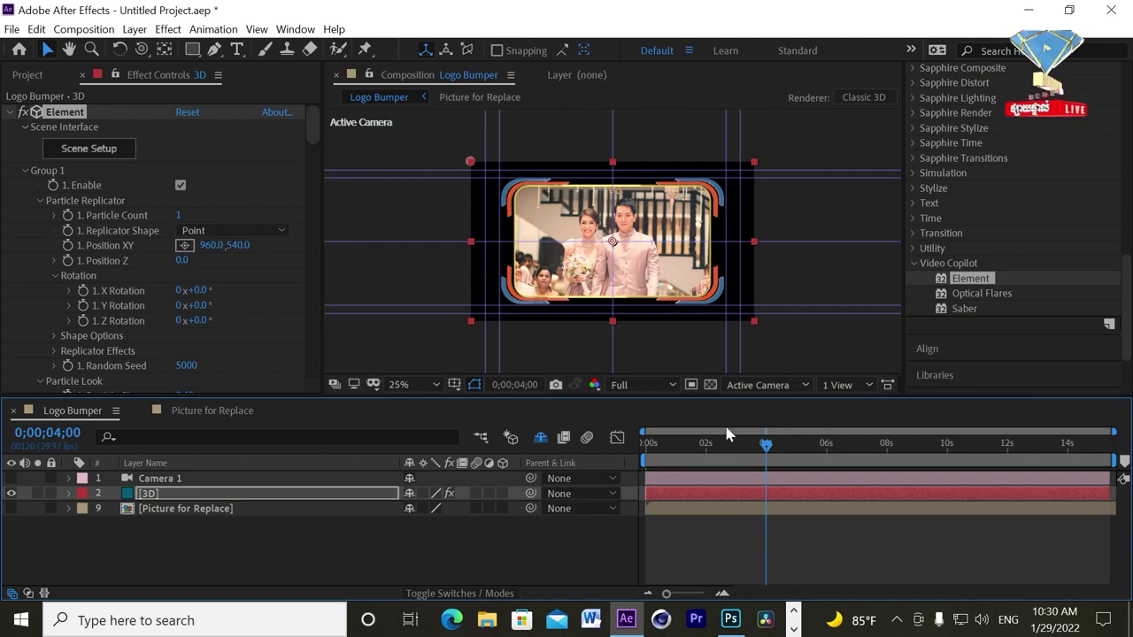
{"action": "left_click", "coordinate": [89, 308]}
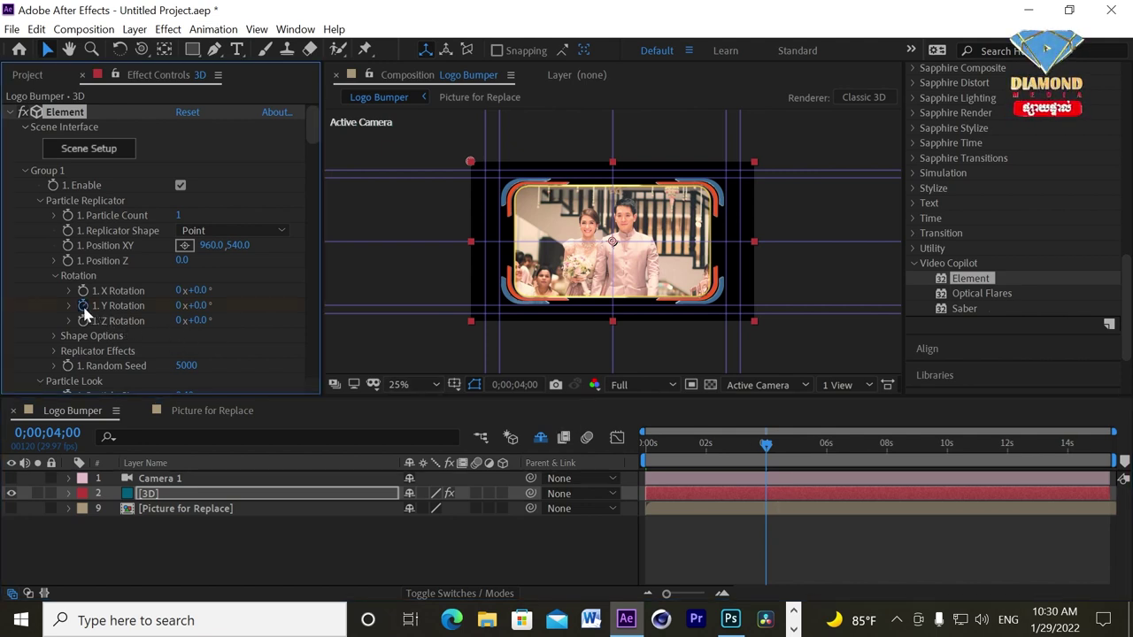
Reveal Group 1's rotation keyframes and set Y Rotation to 360° at the start
{"action": "left_click", "coordinate": [69, 494]}
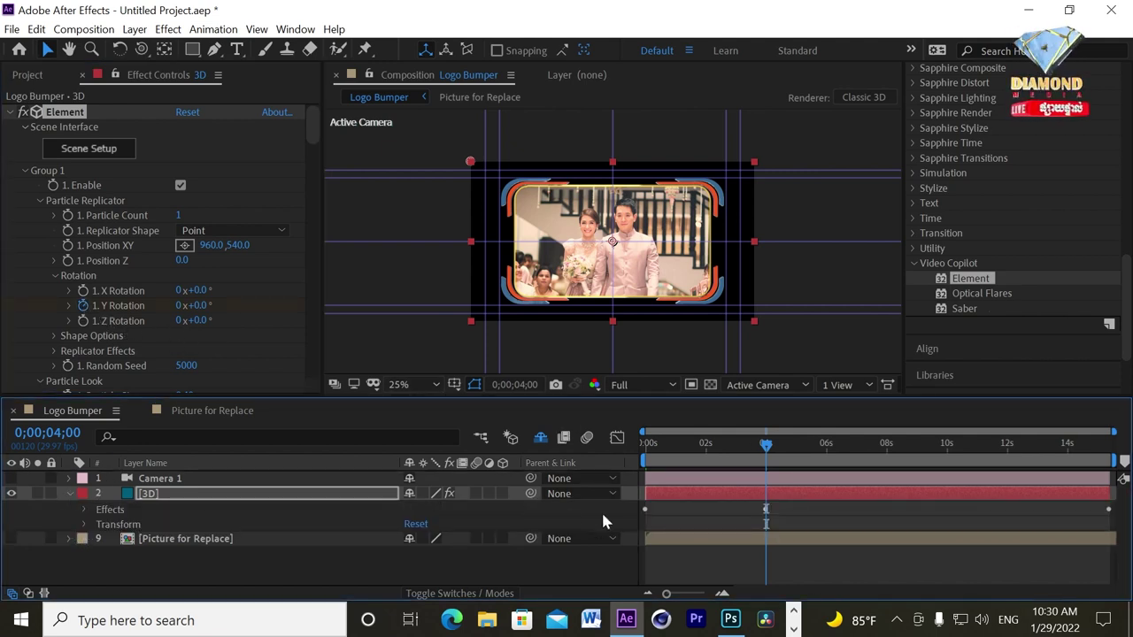
{"action": "left_click", "coordinate": [84, 509]}
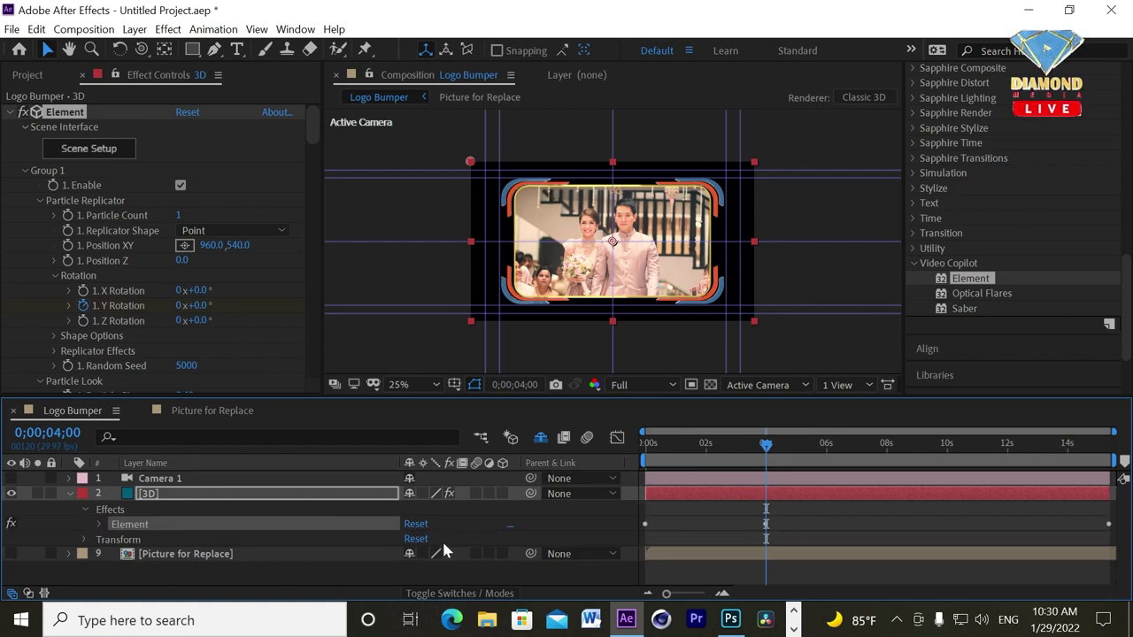
{"action": "left_click", "coordinate": [96, 523]}
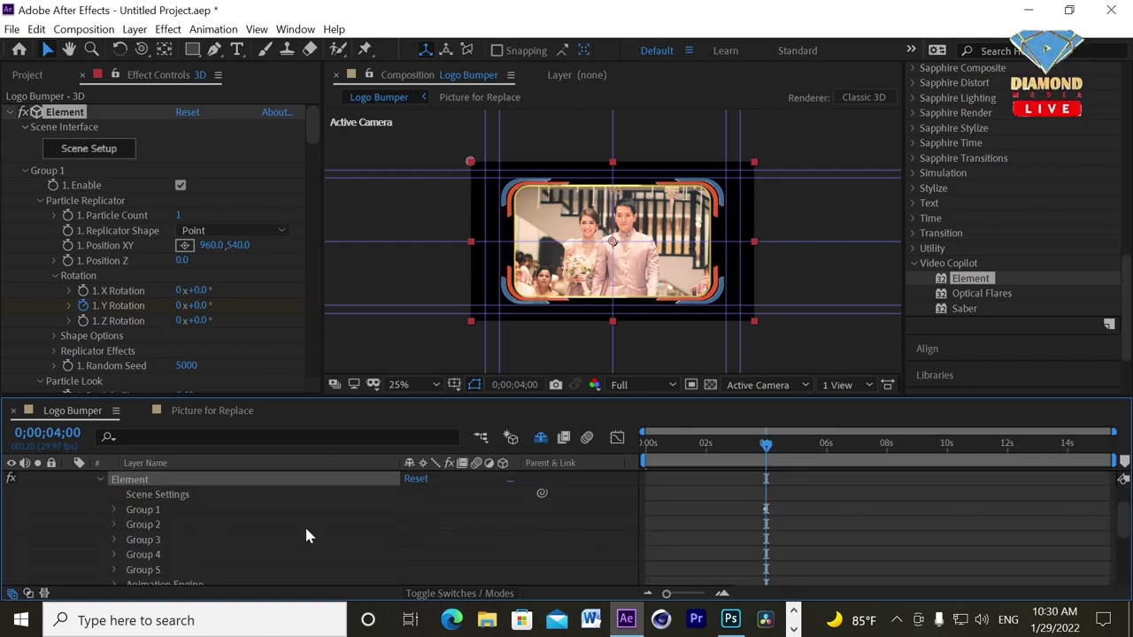
{"action": "left_click", "coordinate": [112, 509]}
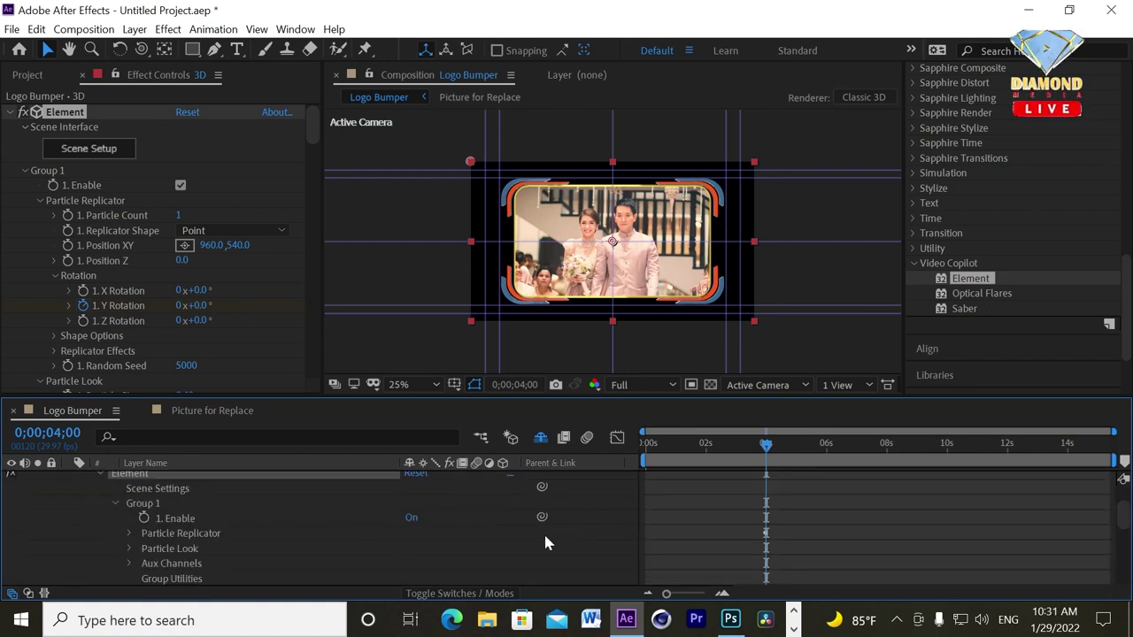
{"action": "left_click", "coordinate": [128, 533]}
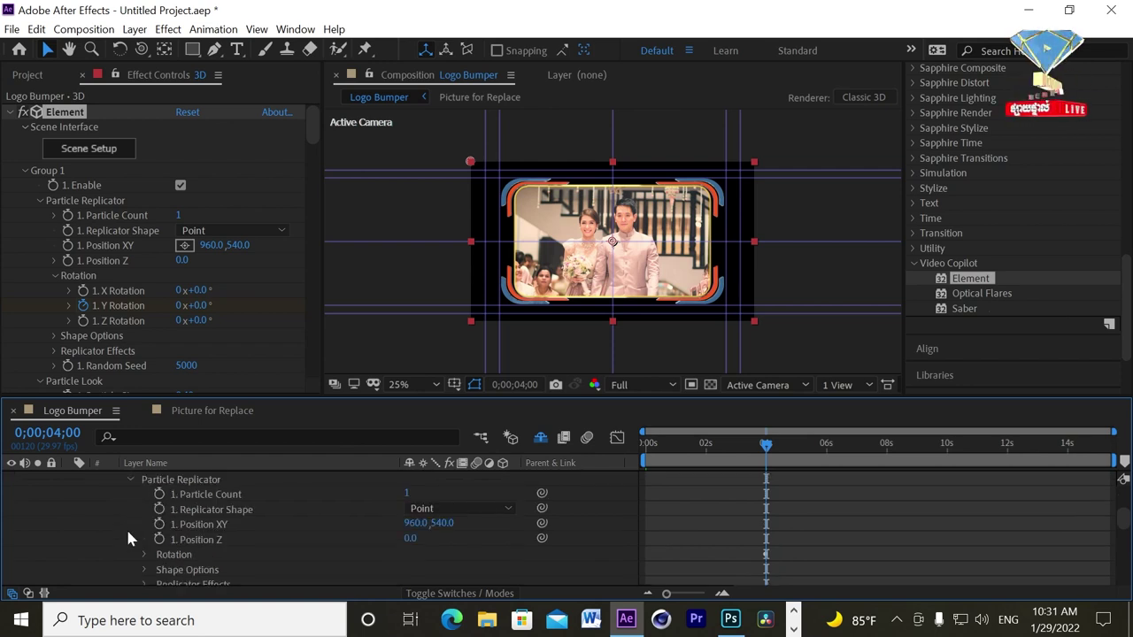
{"action": "left_click", "coordinate": [143, 554]}
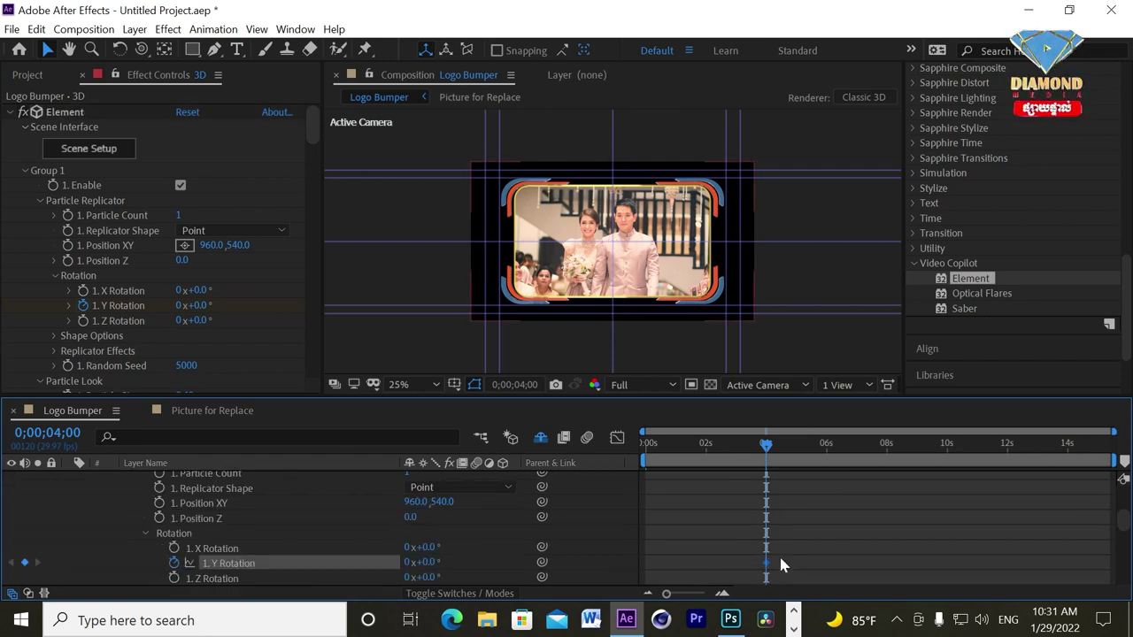
{"action": "left_click_drag", "start_coordinate": [784, 548], "coordinate": [741, 561]}
{"action": "left_click", "coordinate": [697, 451]}
{"action": "key", "text": "Home"}
{"action": "left_click", "coordinate": [203, 306]}
{"action": "type", "text": "3"}
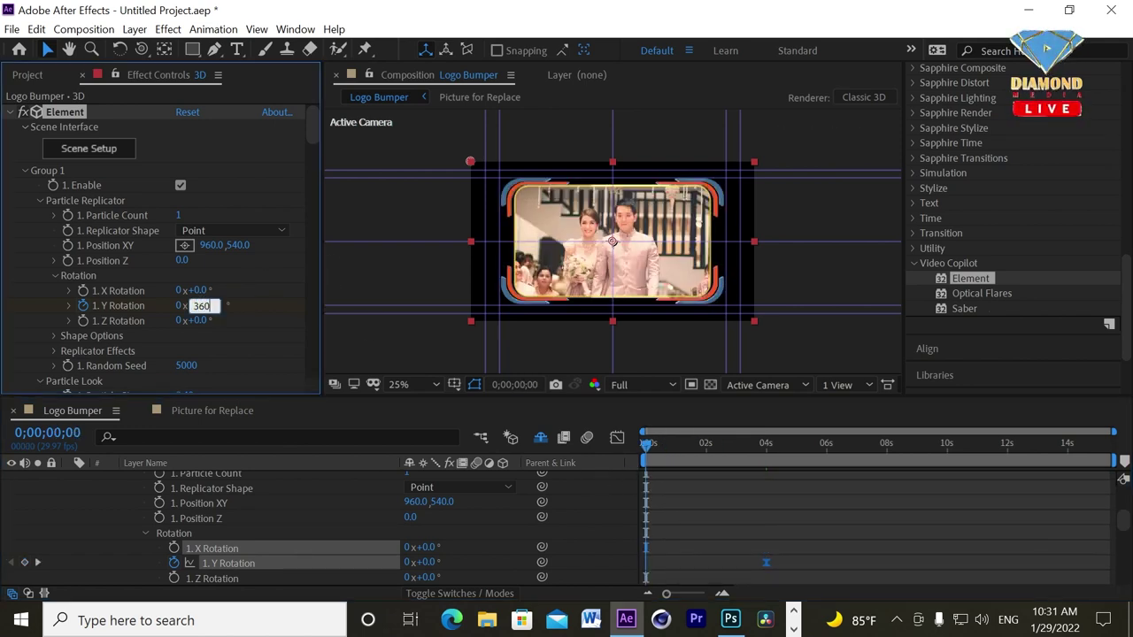
{"action": "key", "text": "Return"}
Preview the spin up to 4 seconds, then expand Group 2's Particle Replicator settings
{"action": "left_click", "coordinate": [655, 445]}
{"action": "left_click_drag", "start_coordinate": [659, 449], "coordinate": [767, 456]}
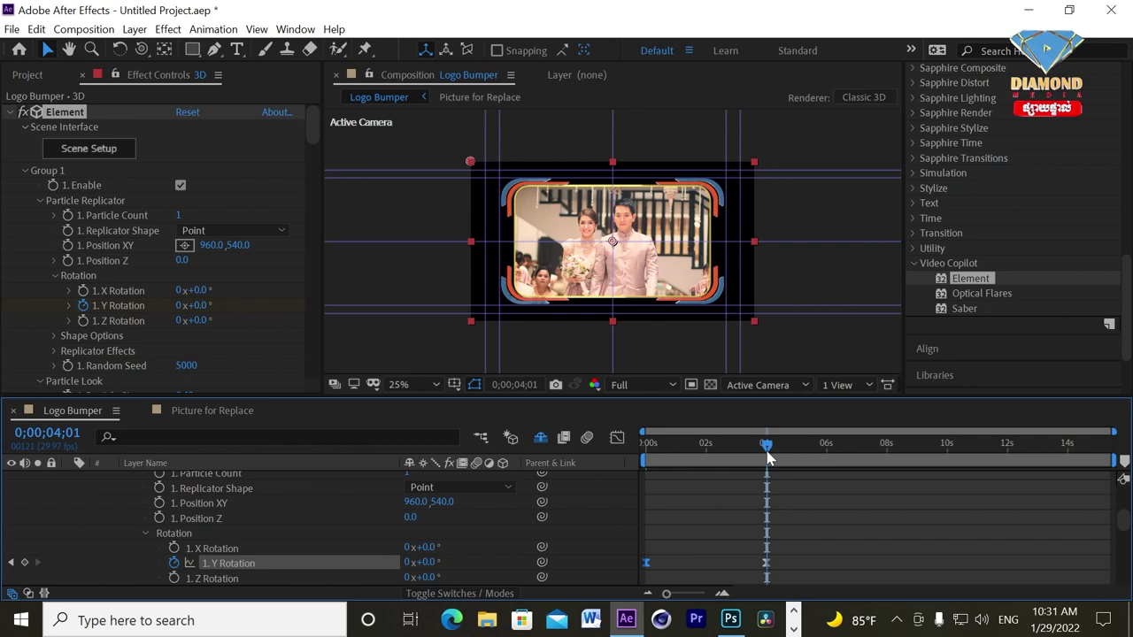
{"action": "left_click_drag", "start_coordinate": [767, 457], "coordinate": [777, 466]}
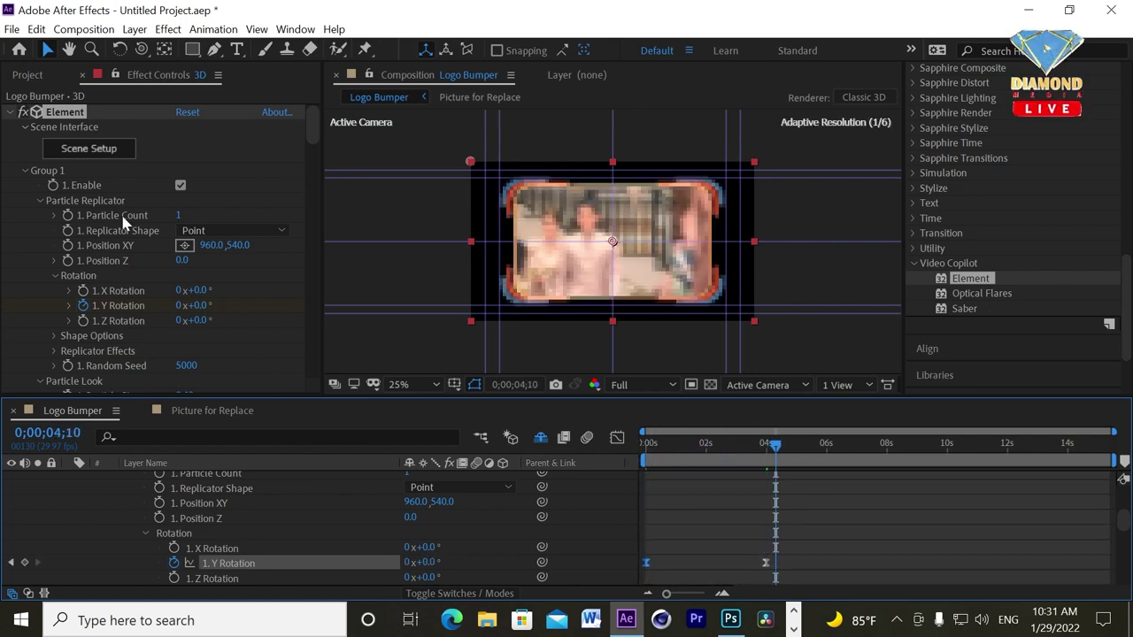
{"action": "left_click", "coordinate": [25, 169]}
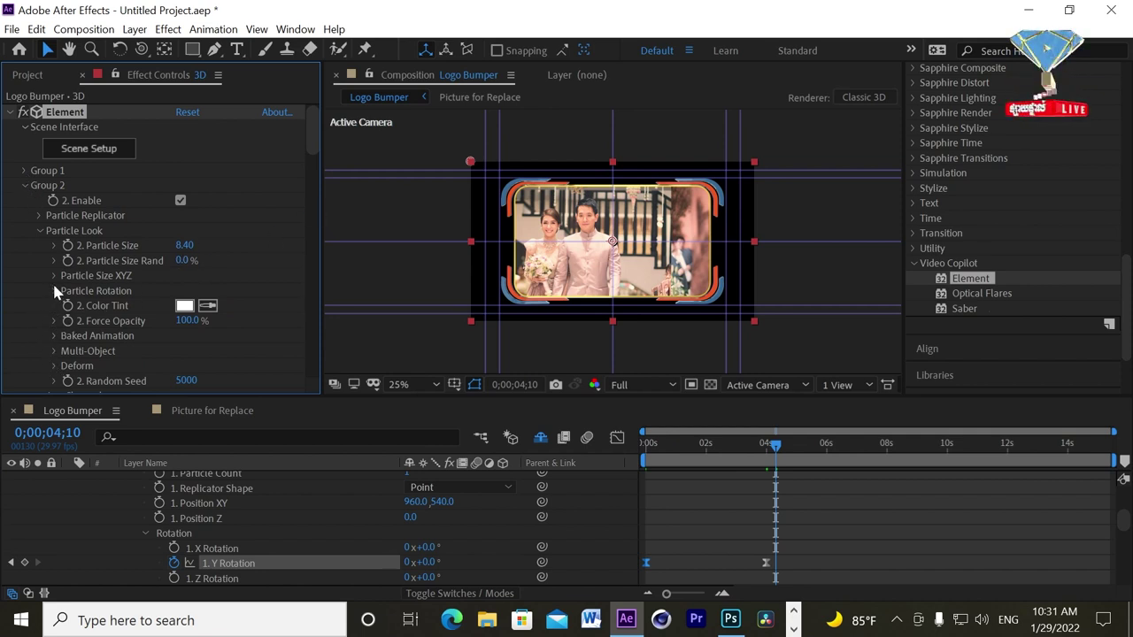
{"action": "left_click", "coordinate": [37, 215]}
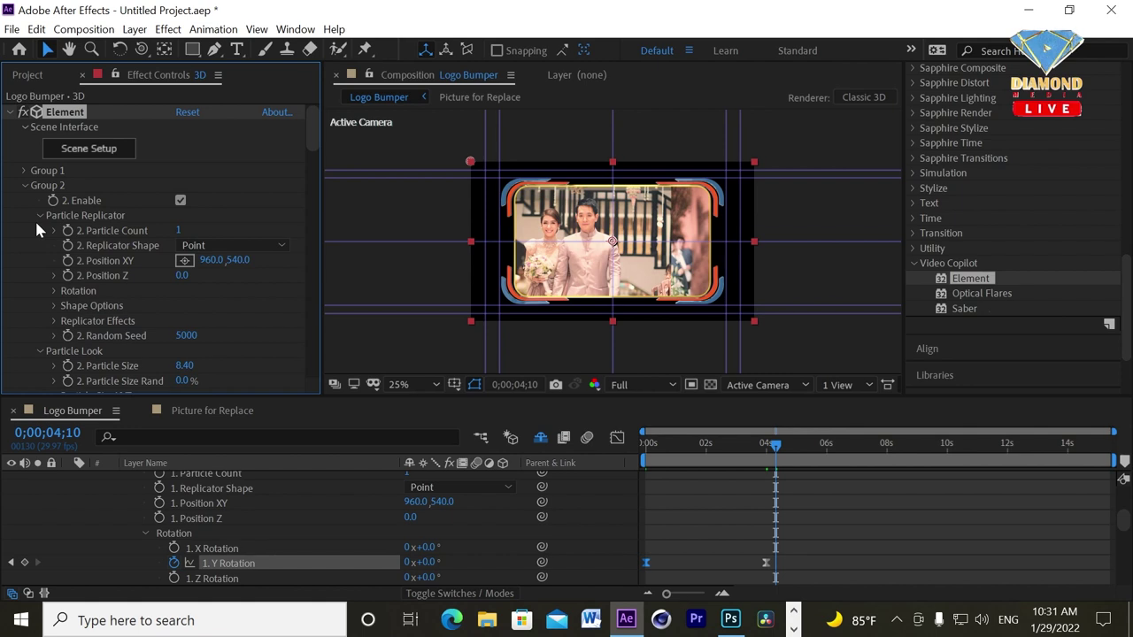
Add a Y Rotation keyframe to Group 2 and reveal its rotation keyframe rows in the timeline
{"action": "left_click", "coordinate": [55, 291]}
{"action": "left_click", "coordinate": [83, 320]}
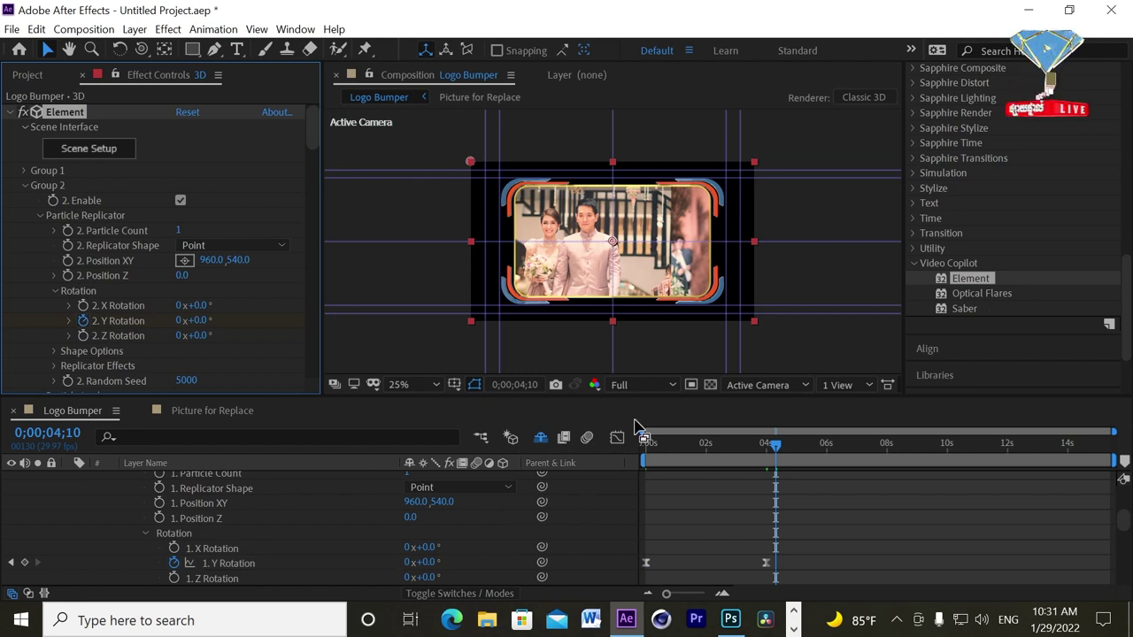
{"action": "left_click_drag", "start_coordinate": [683, 398], "coordinate": [683, 342]}
{"action": "scroll", "coordinate": [331, 451], "scroll_direction": "up", "scroll_amount": 3}
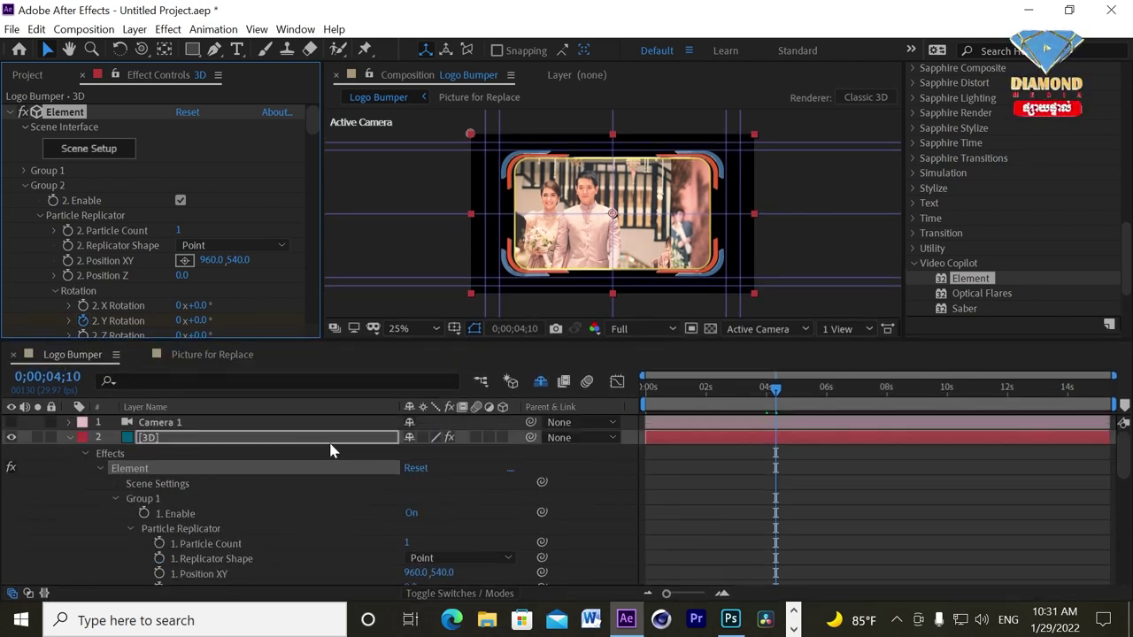
{"action": "left_click", "coordinate": [115, 497]}
{"action": "left_click", "coordinate": [115, 514]}
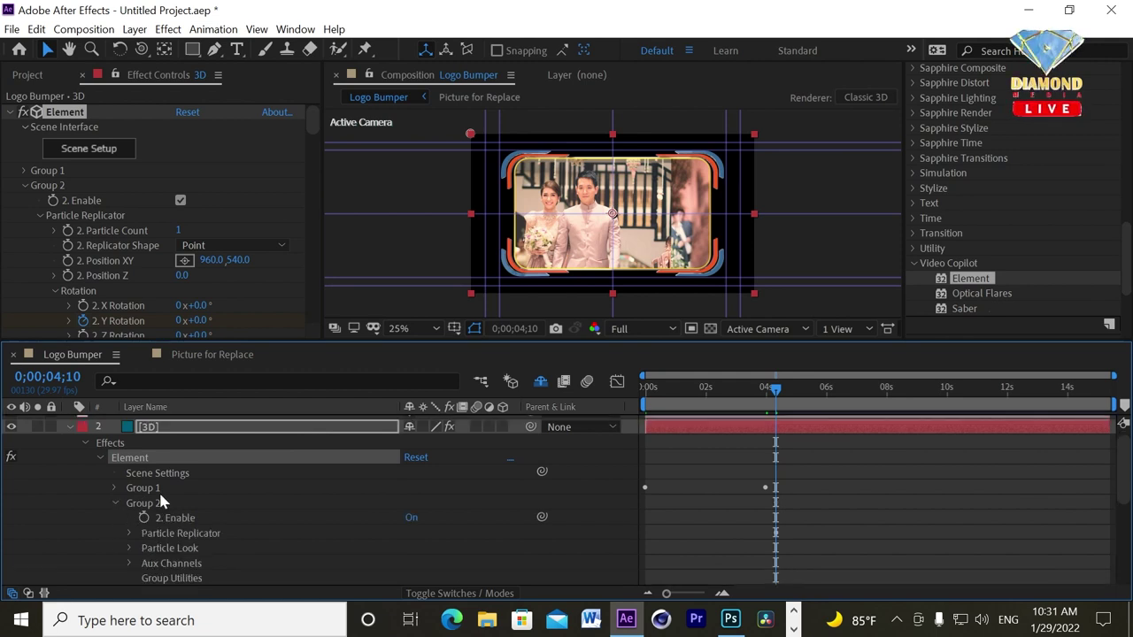
{"action": "left_click_drag", "start_coordinate": [446, 340], "coordinate": [444, 301]}
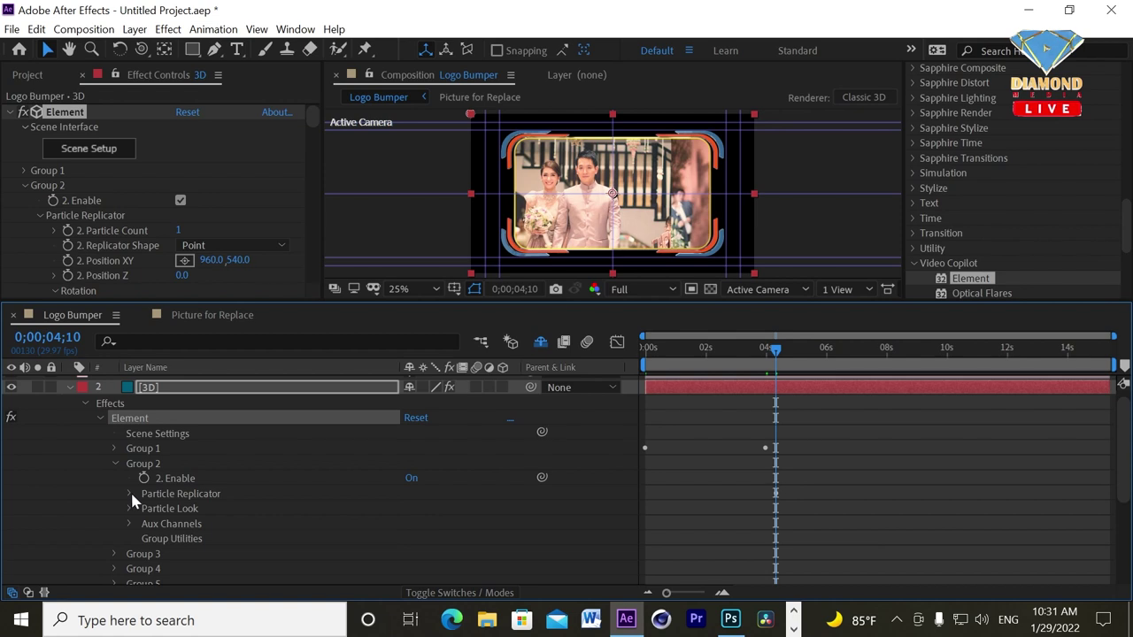
{"action": "left_click", "coordinate": [129, 494]}
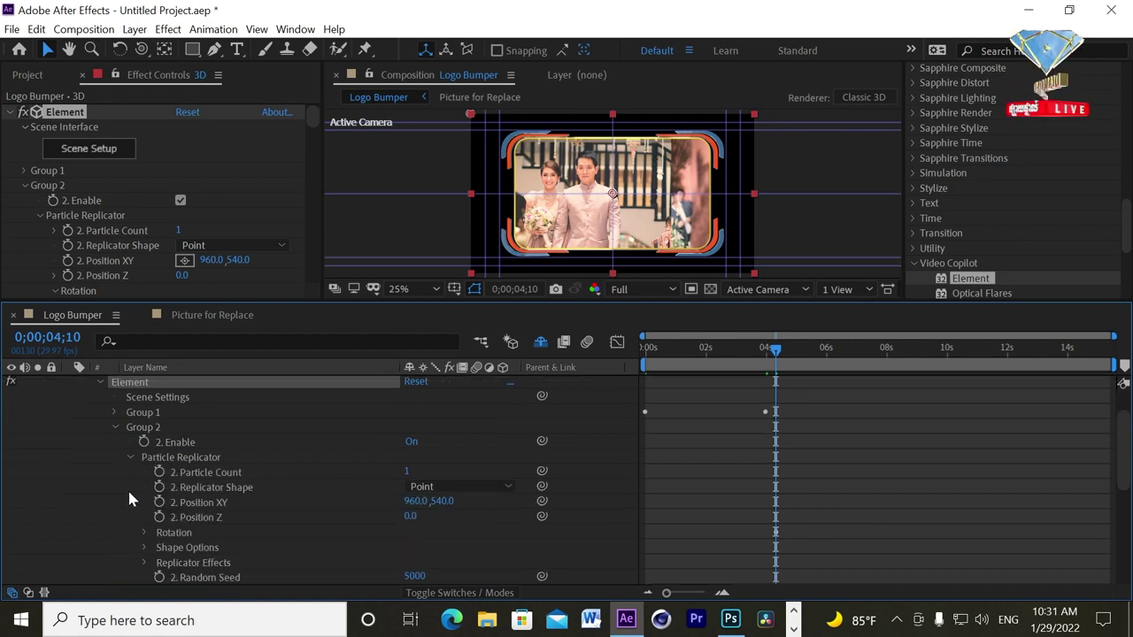
{"action": "left_click", "coordinate": [144, 531]}
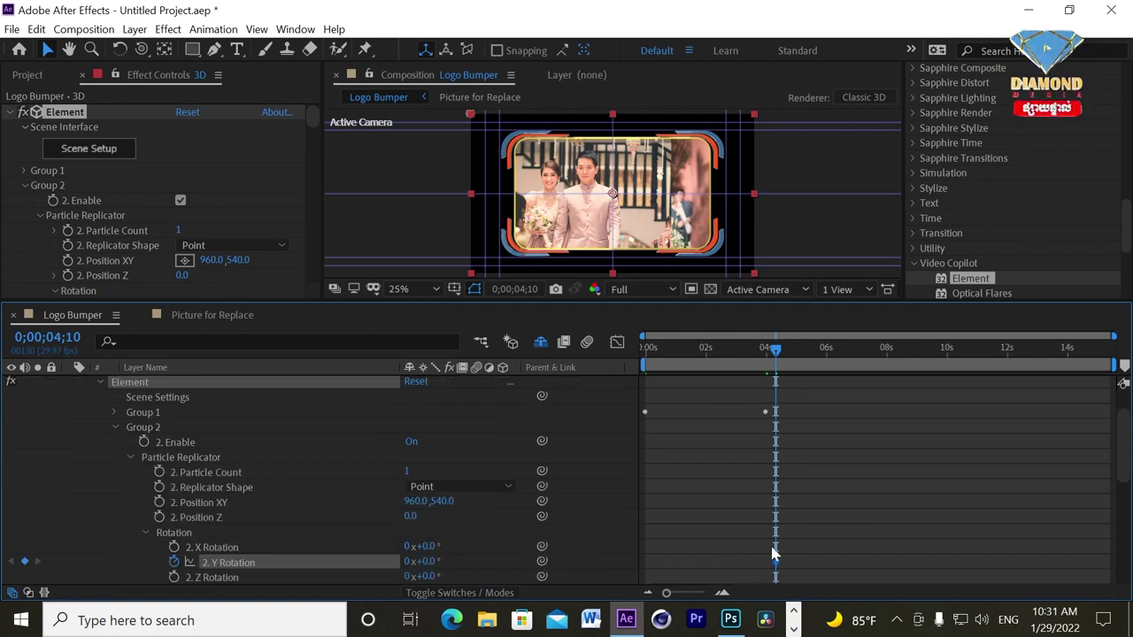
At the composition start, give Group 2 a 180° Y Rotation and preview the spin
{"action": "left_click_drag", "start_coordinate": [720, 352], "coordinate": [631, 385]}
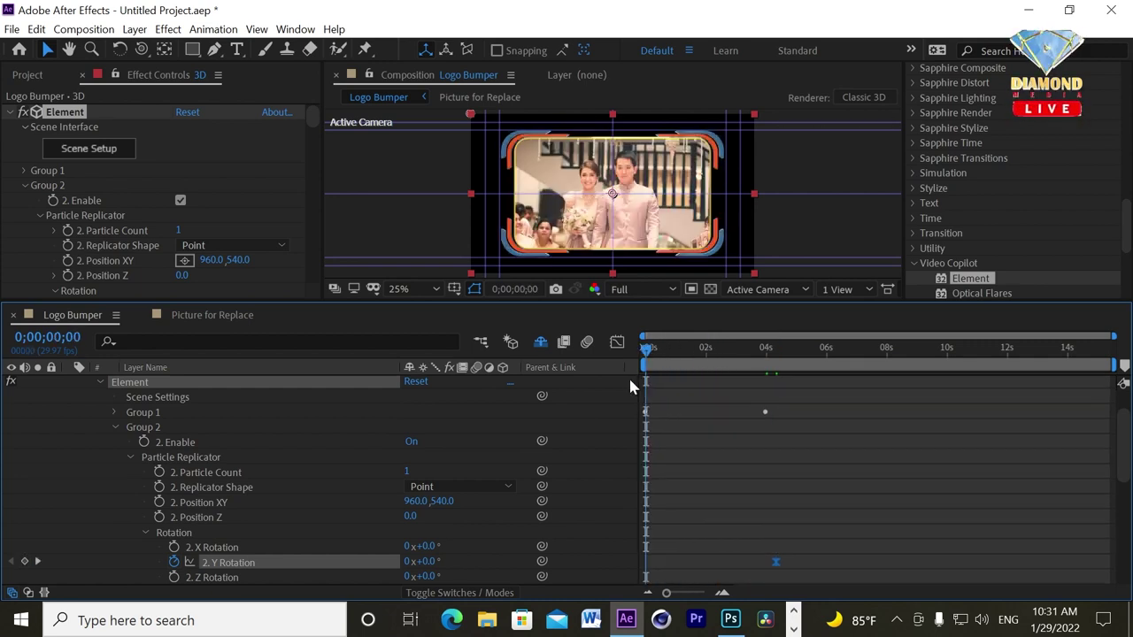
{"action": "left_click_drag", "start_coordinate": [423, 561], "coordinate": [494, 549]}
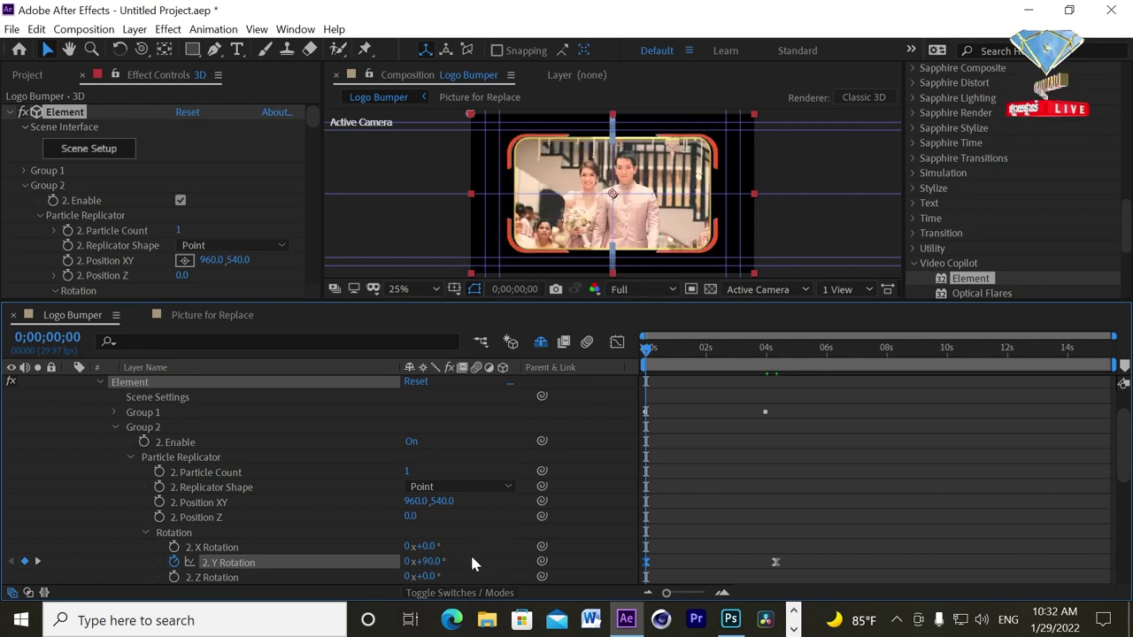
{"action": "left_click", "coordinate": [433, 561]}
{"action": "type", "text": "180"}
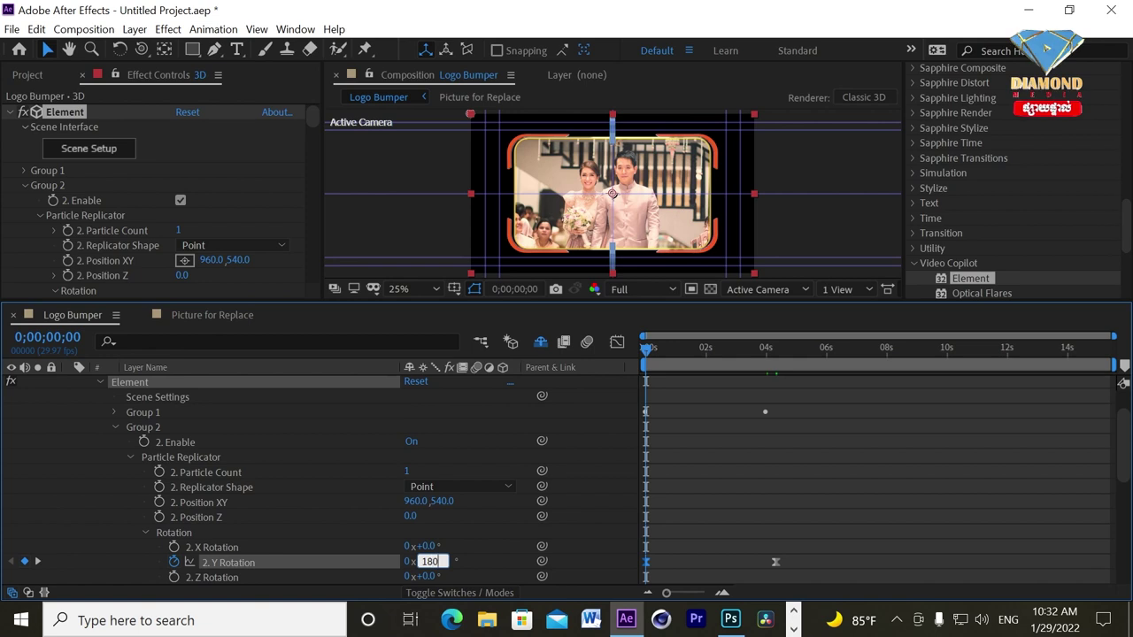
{"action": "key", "text": "Return"}
{"action": "left_click", "coordinate": [667, 350]}
{"action": "left_click_drag", "start_coordinate": [676, 357], "coordinate": [782, 374]}
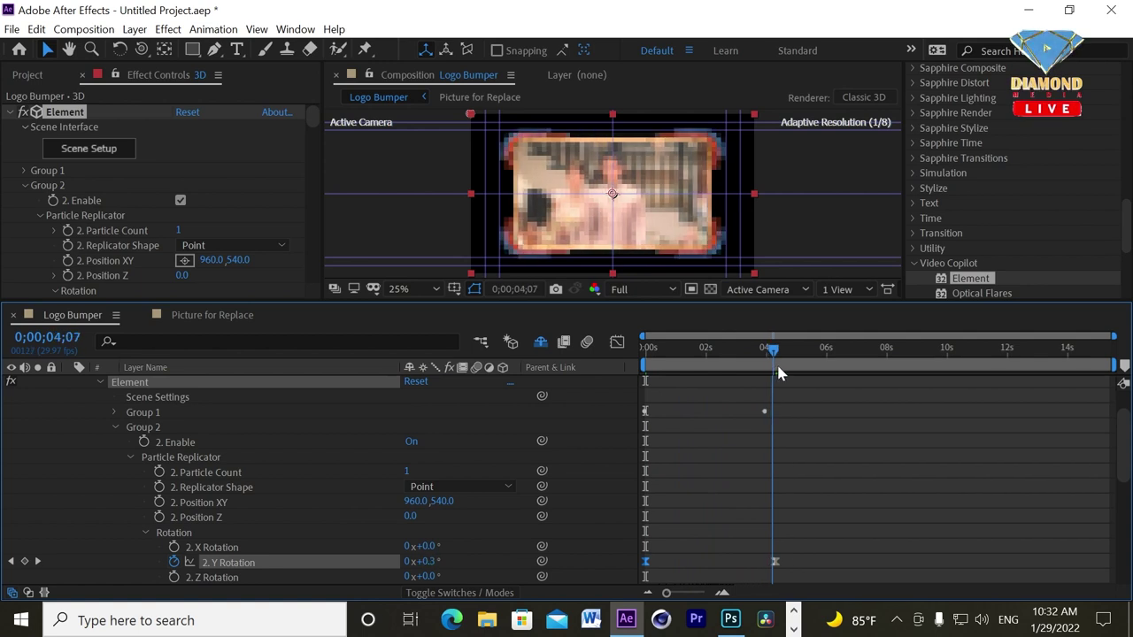
{"action": "mouse_move", "coordinate": [782, 373]}
{"action": "left_mouse_down"}
{"action": "mouse_move", "coordinate": [755, 382]}
{"action": "mouse_move", "coordinate": [767, 382]}
{"action": "left_mouse_up"}
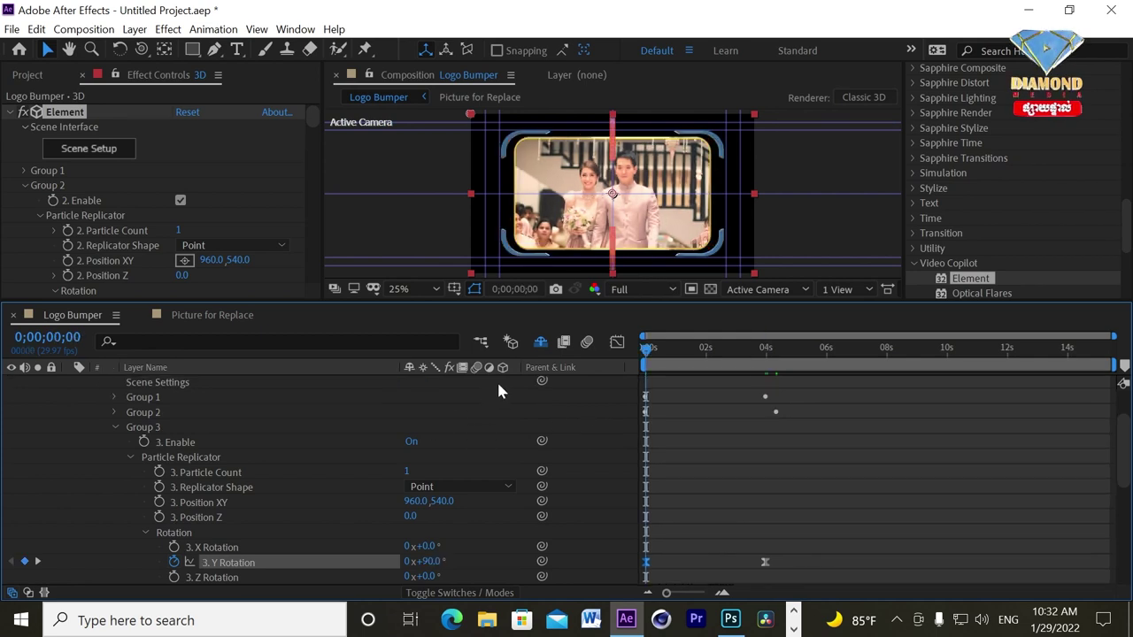
{"action": "scroll", "coordinate": [708, 416], "scroll_direction": "up", "scroll_amount": 3}
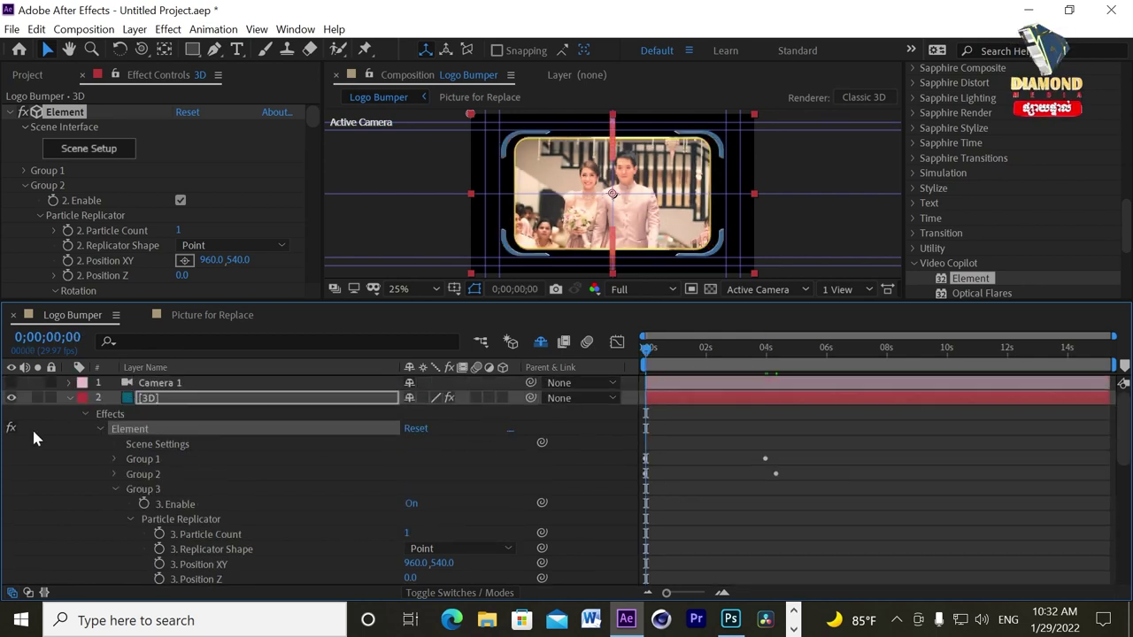
Collapse the 3D layer, make Camera 1 visible, and move to 0;00;04;04
{"action": "left_click", "coordinate": [68, 397]}
{"action": "left_click", "coordinate": [12, 382]}
{"action": "left_click", "coordinate": [770, 352]}
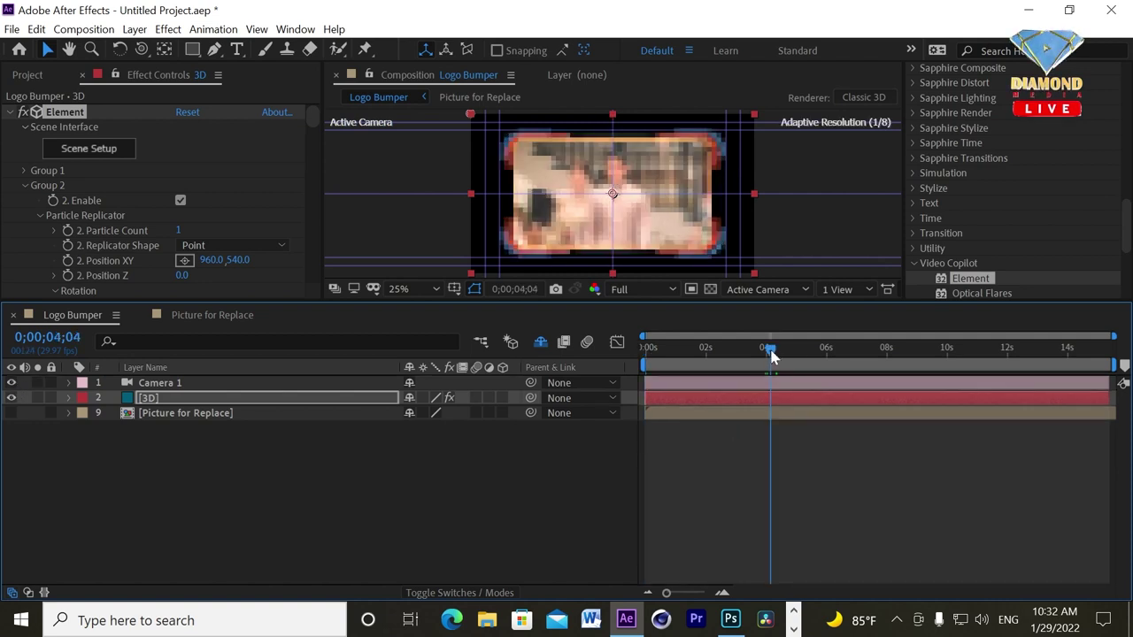
{"action": "left_click", "coordinate": [69, 382]}
Keyframe all of Camera 1's Transform properties at 0;00;04;04
{"action": "left_click", "coordinate": [85, 399]}
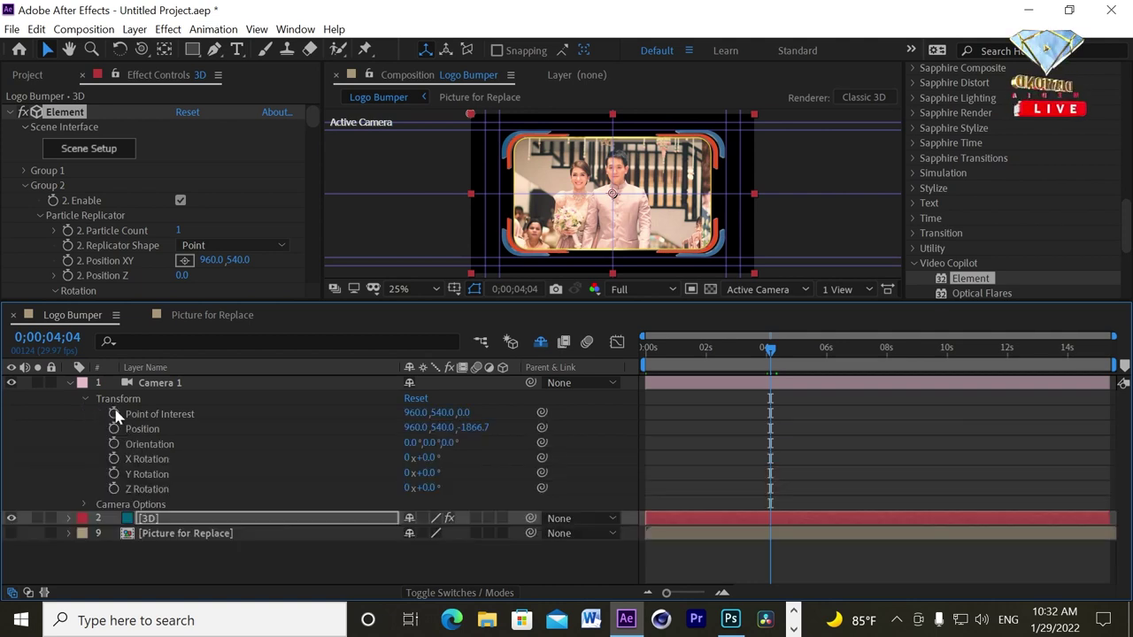
{"action": "left_click", "coordinate": [142, 416]}
{"action": "left_click", "coordinate": [132, 490], "text": "shift"}
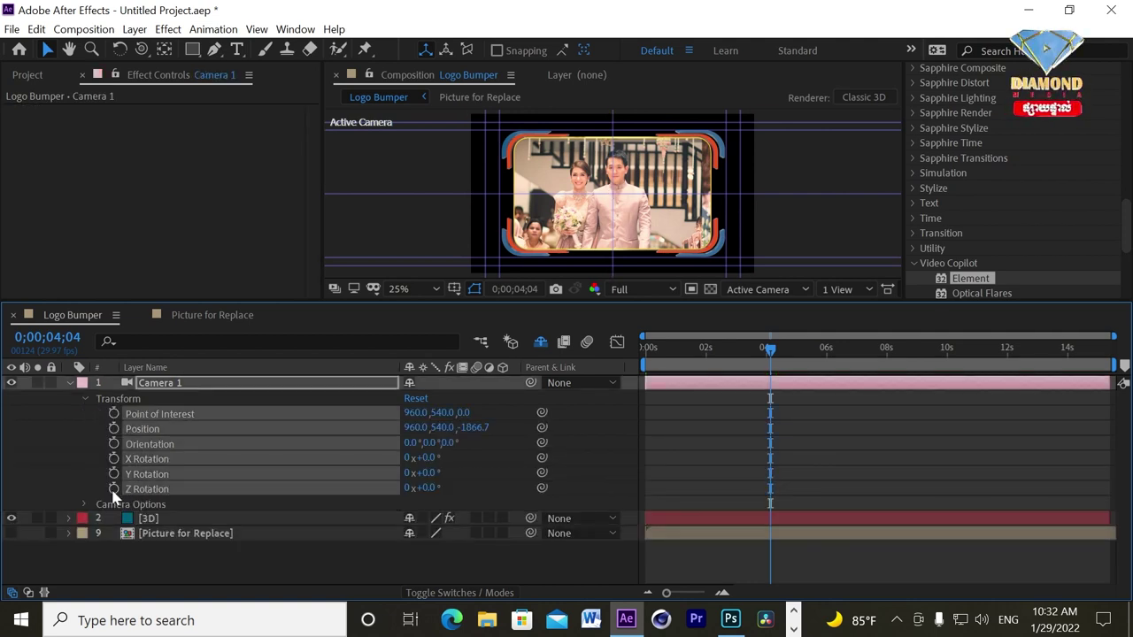
{"action": "left_click", "coordinate": [114, 489]}
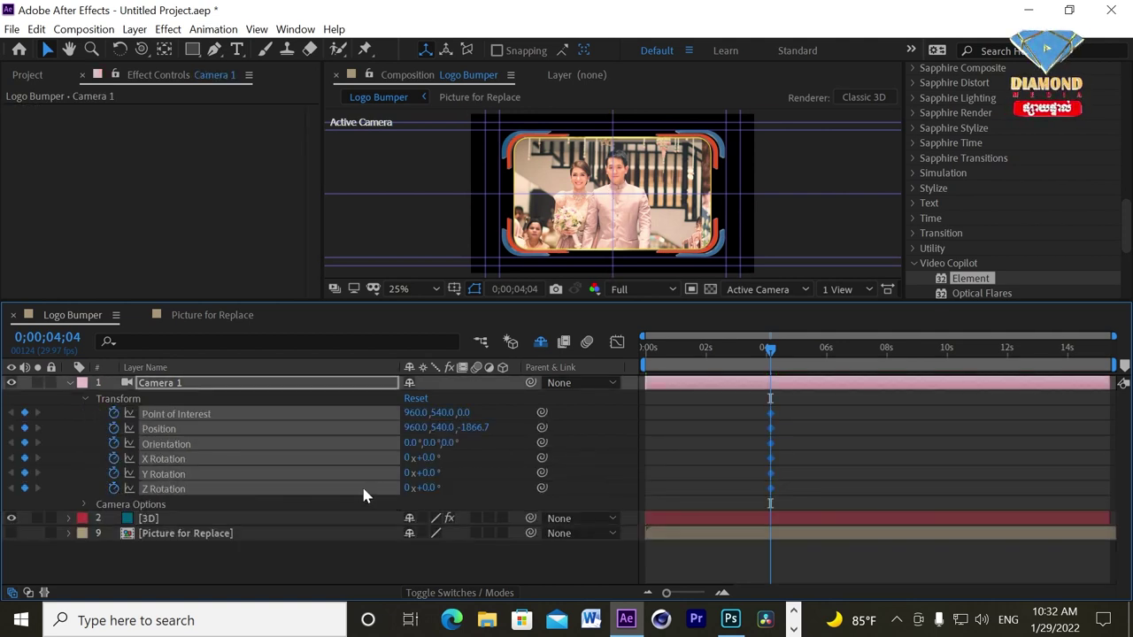
Keyframe all Camera 1 Camera Options properties, then return to the first frame
{"action": "left_click", "coordinate": [84, 504]}
{"action": "scroll", "coordinate": [113, 518], "scroll_direction": "down", "scroll_amount": 3}
{"action": "left_click", "coordinate": [146, 399]}
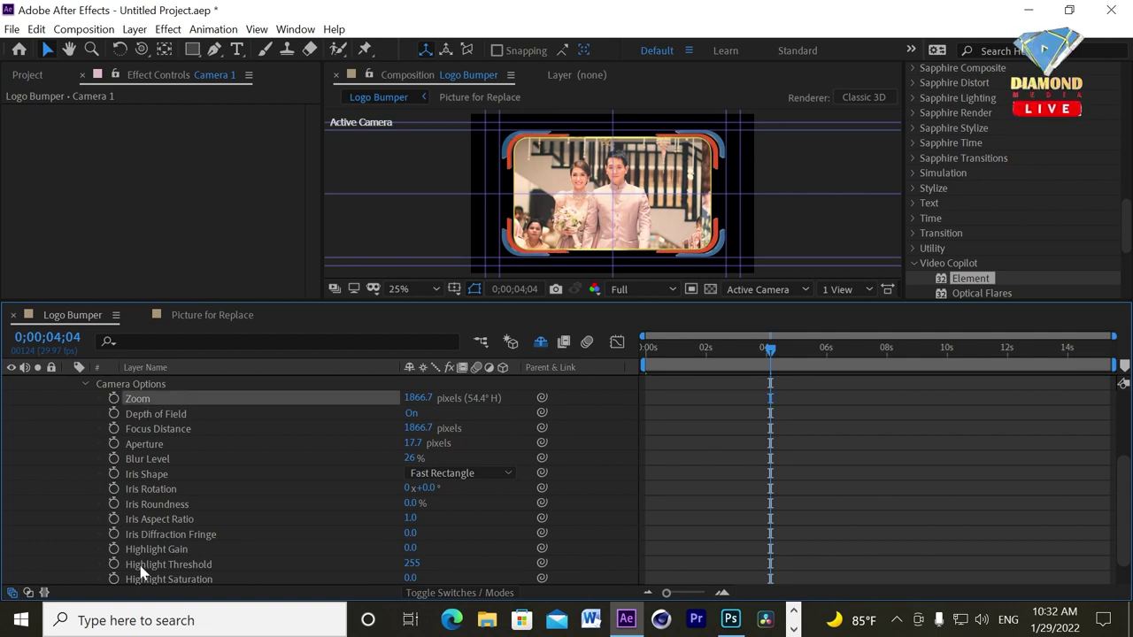
{"action": "left_click", "coordinate": [144, 579], "text": "shift"}
{"action": "left_click", "coordinate": [114, 579]}
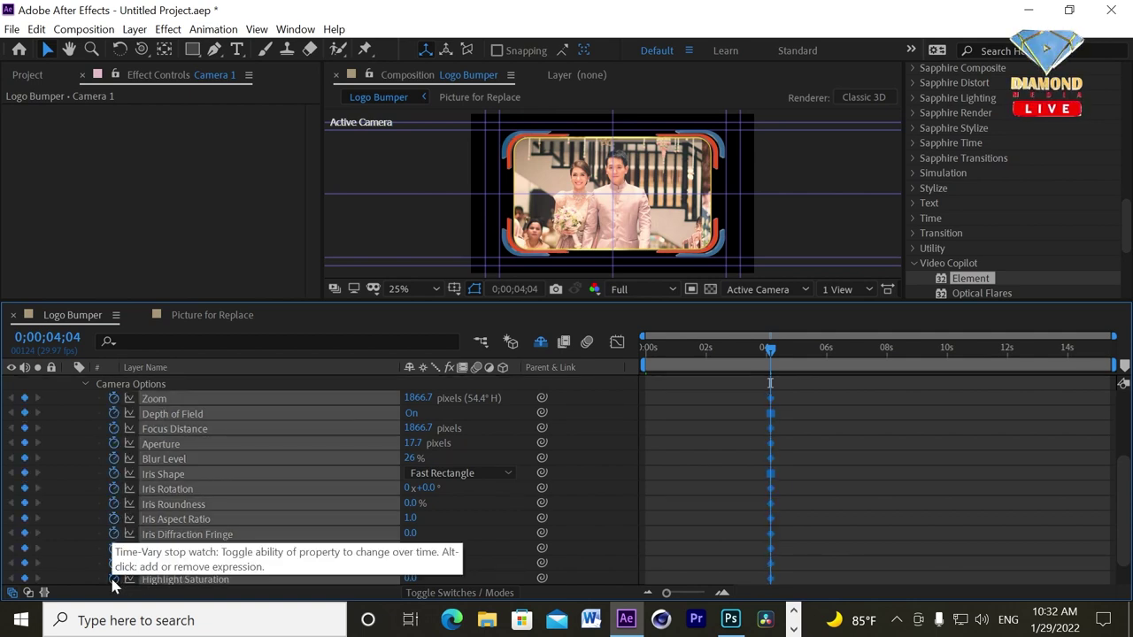
{"action": "left_click_drag", "start_coordinate": [655, 347], "coordinate": [624, 375]}
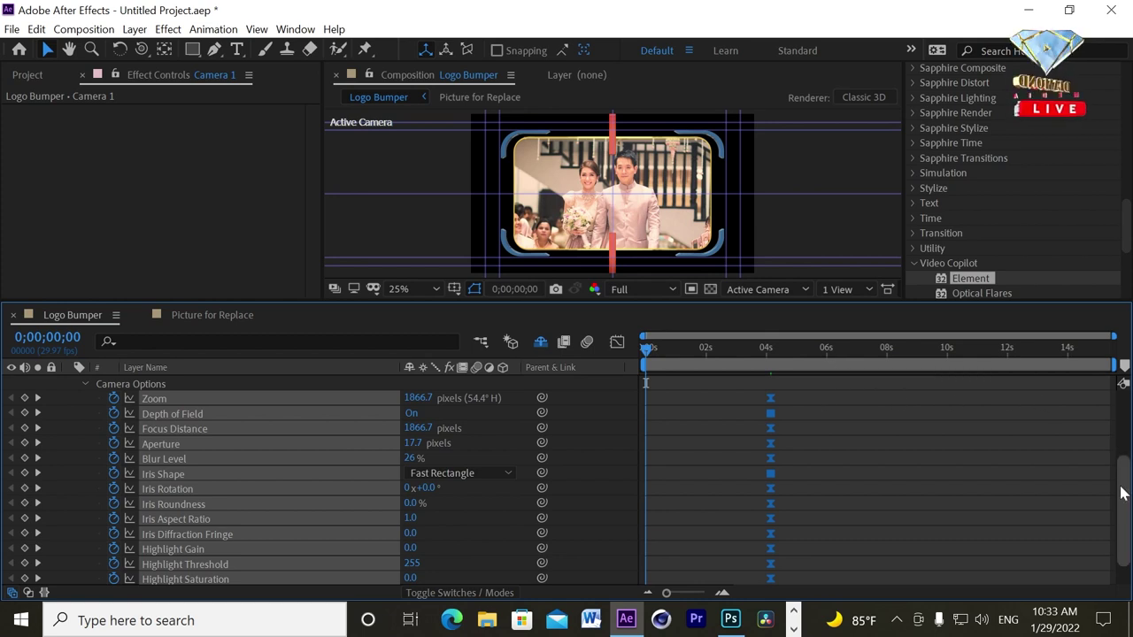
{"action": "scroll", "coordinate": [1122, 478], "scroll_direction": "up", "scroll_amount": 3}
{"action": "left_click", "coordinate": [144, 47]}
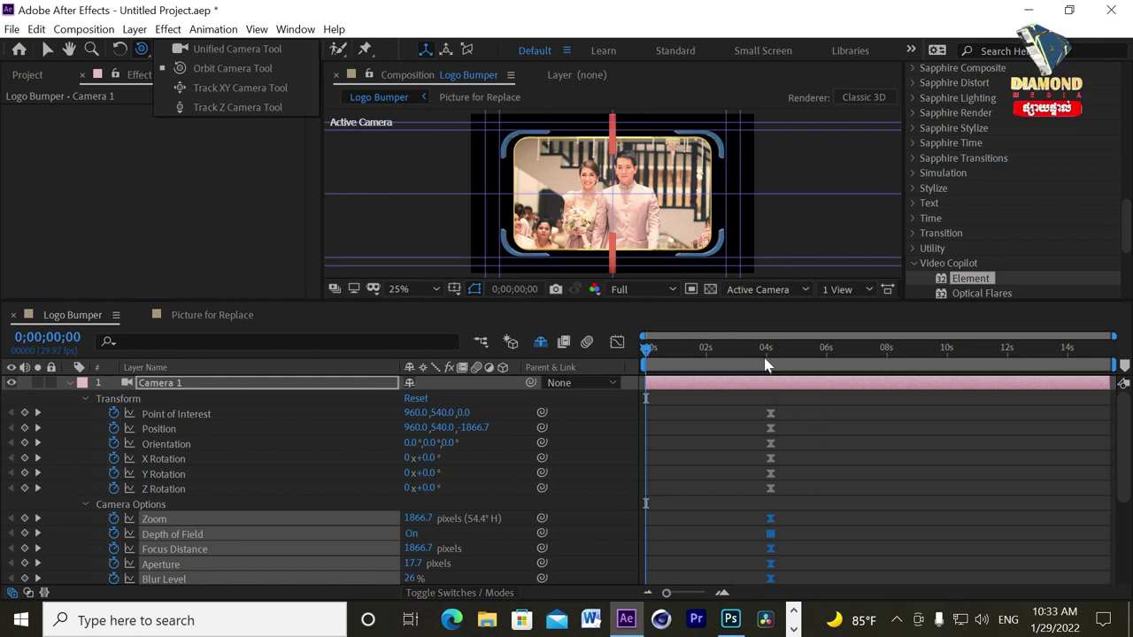
At 0;00;04;04, track Camera 1 back to Z -2293.5 and shift the view higher
{"action": "left_click_drag", "start_coordinate": [759, 353], "coordinate": [771, 354]}
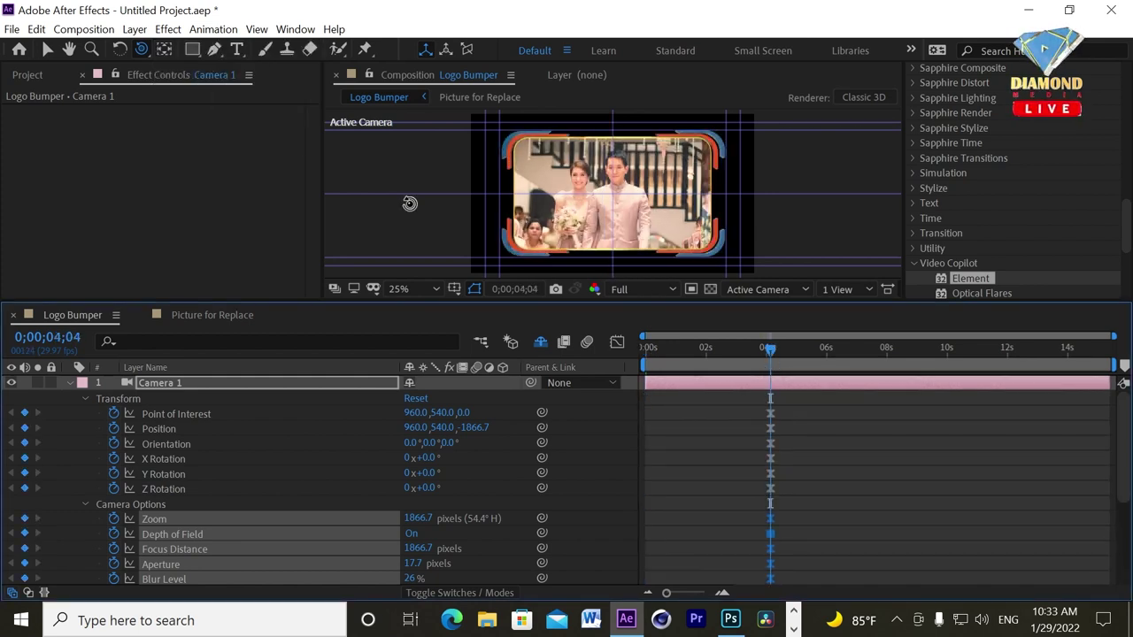
{"action": "left_click_drag", "start_coordinate": [146, 50], "coordinate": [190, 108]}
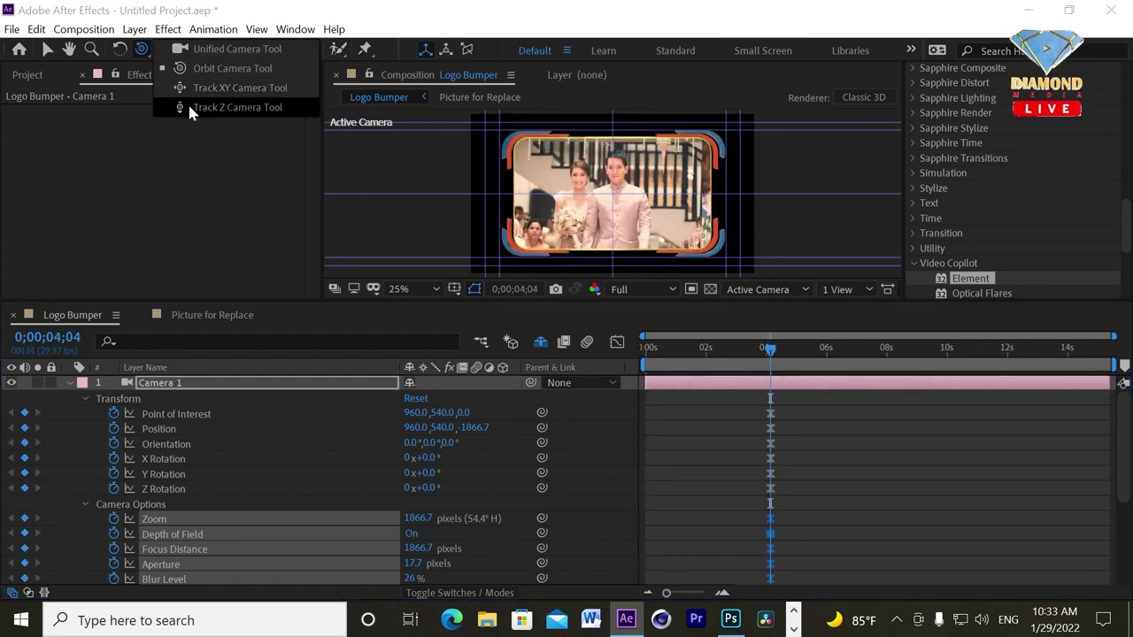
{"action": "left_click_drag", "start_coordinate": [620, 191], "coordinate": [615, 215]}
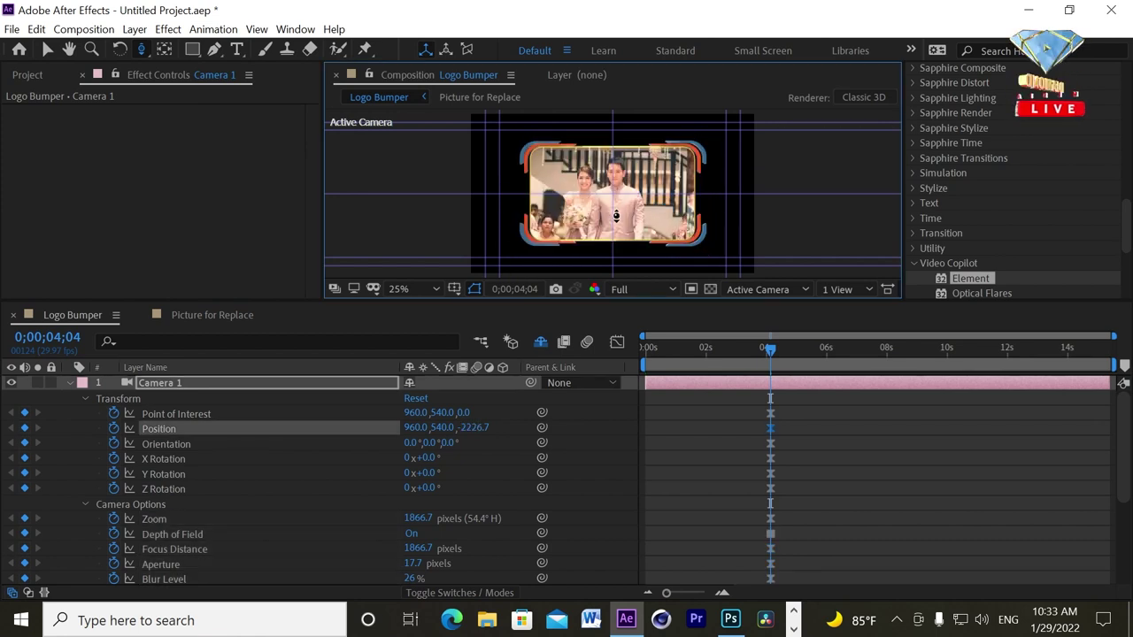
{"action": "left_click_drag", "start_coordinate": [616, 219], "coordinate": [616, 225]}
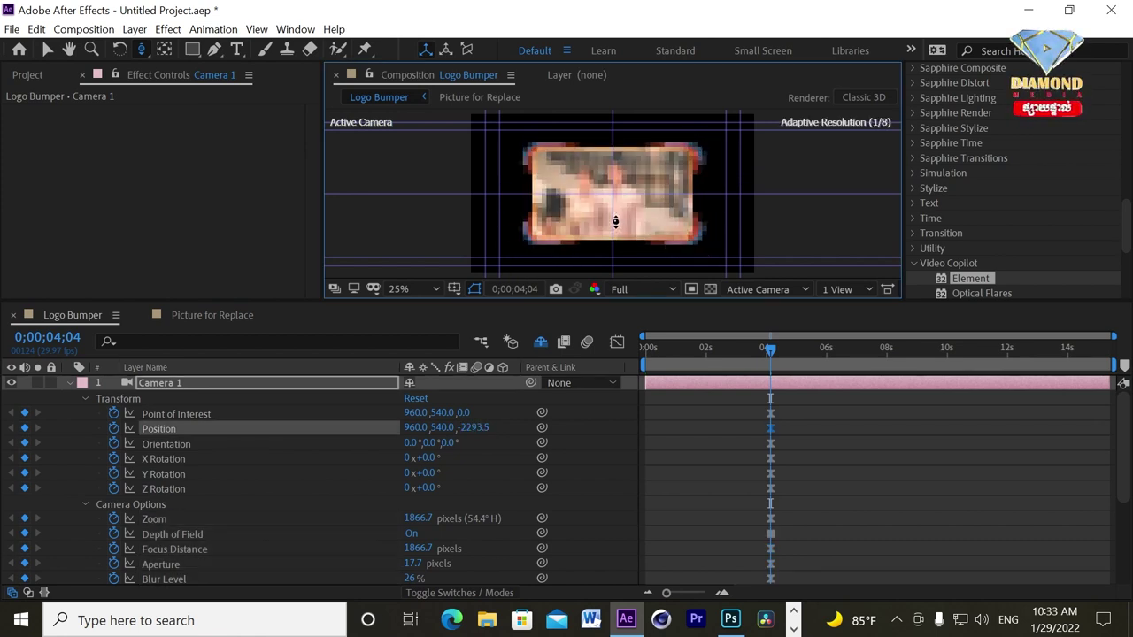
{"action": "left_click", "coordinate": [141, 50]}
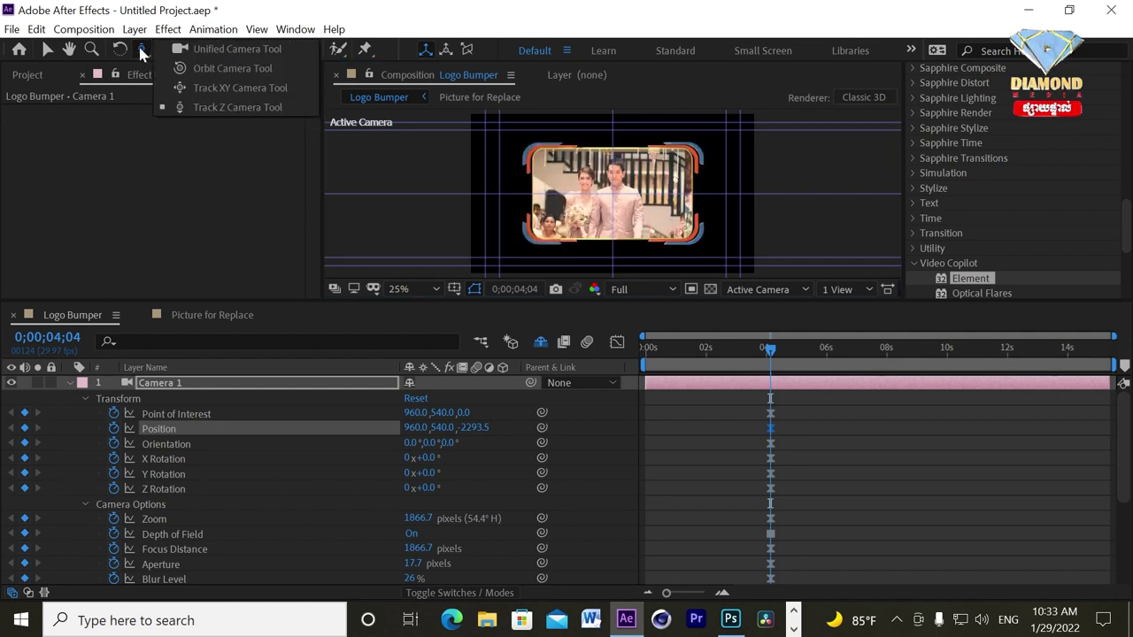
{"action": "left_click", "coordinate": [191, 88]}
{"action": "left_click_drag", "start_coordinate": [626, 220], "coordinate": [621, 244]}
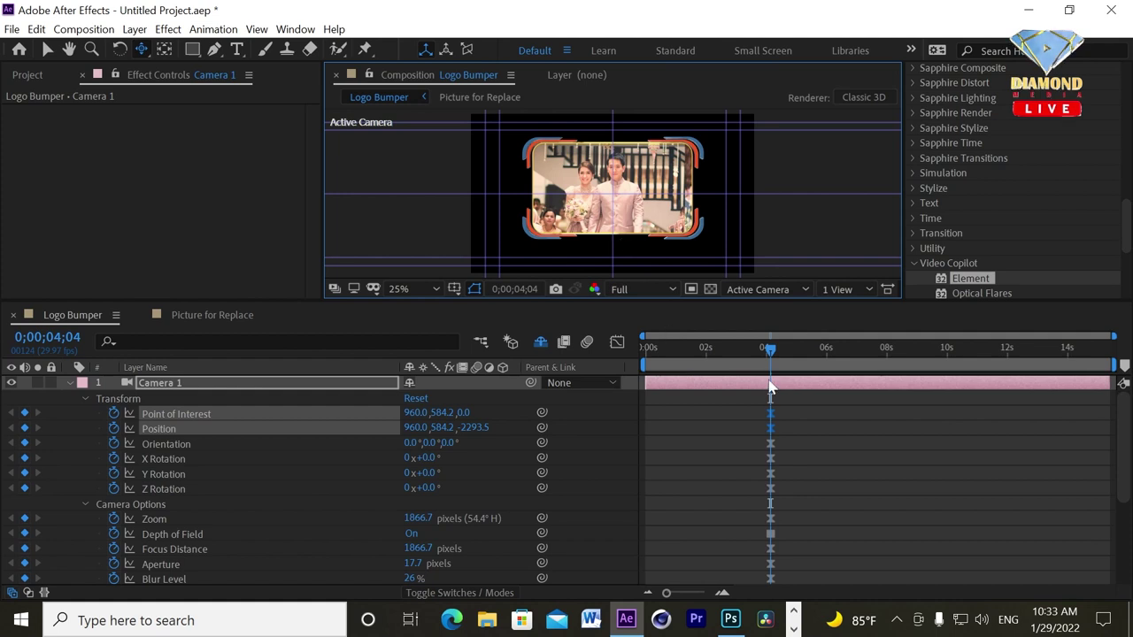
{"action": "left_click_drag", "start_coordinate": [752, 365], "coordinate": [627, 359]}
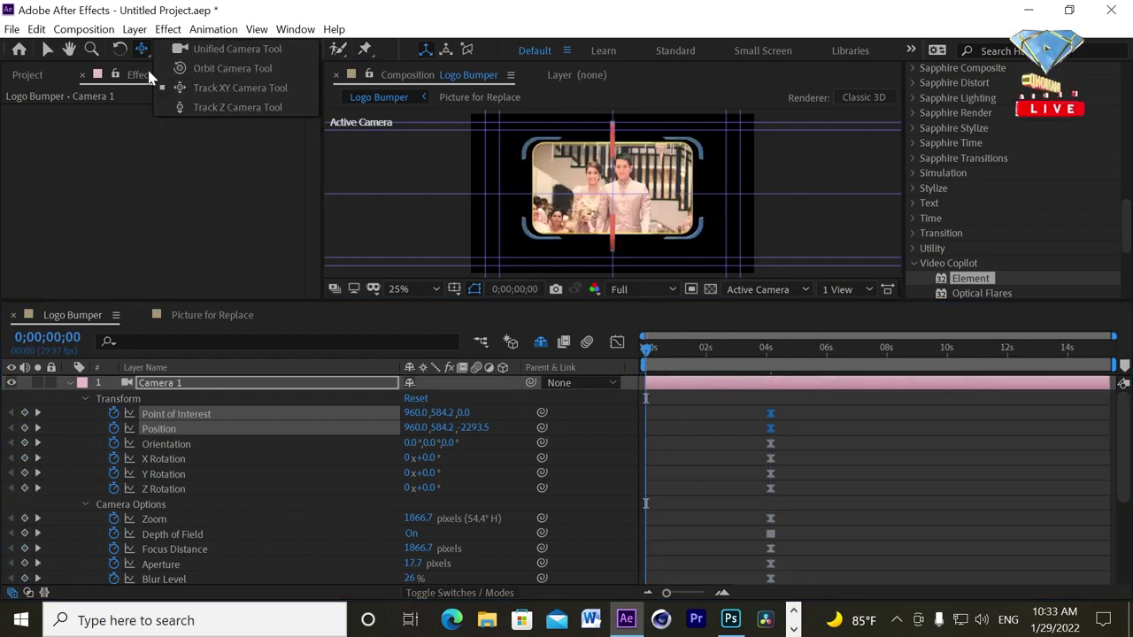
At frame 0, move Camera 1 closer and orbit it to a steep angle on the frame
{"action": "left_click_drag", "start_coordinate": [142, 51], "coordinate": [198, 106]}
{"action": "left_click_drag", "start_coordinate": [613, 191], "coordinate": [611, 139]}
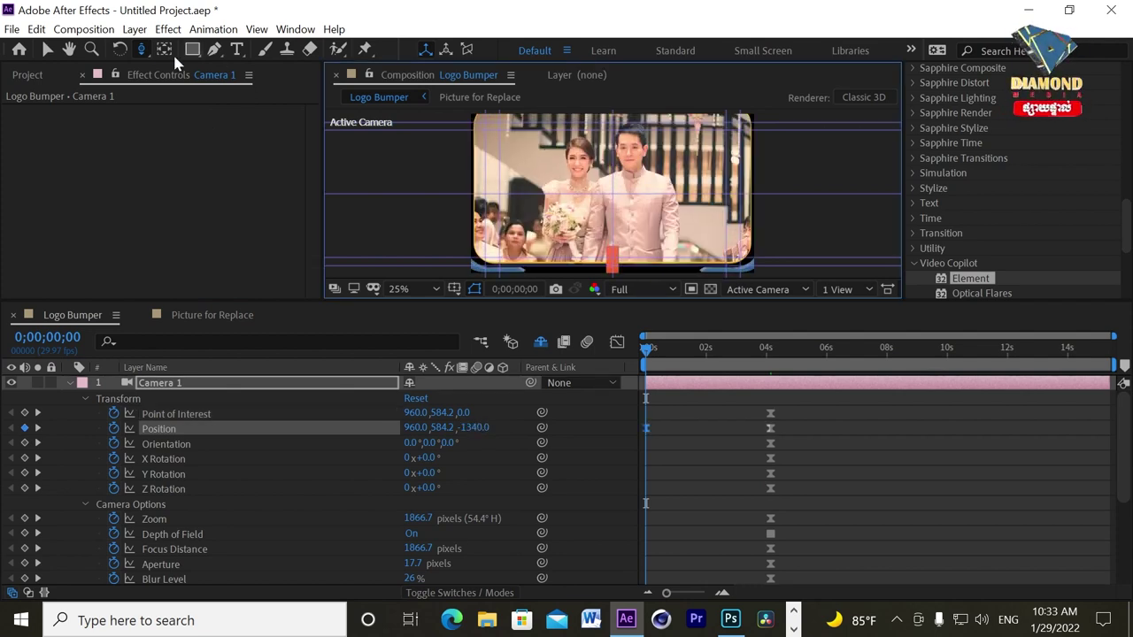
{"action": "left_click_drag", "start_coordinate": [141, 45], "coordinate": [201, 74]}
{"action": "left_click_drag", "start_coordinate": [607, 222], "coordinate": [610, 217]}
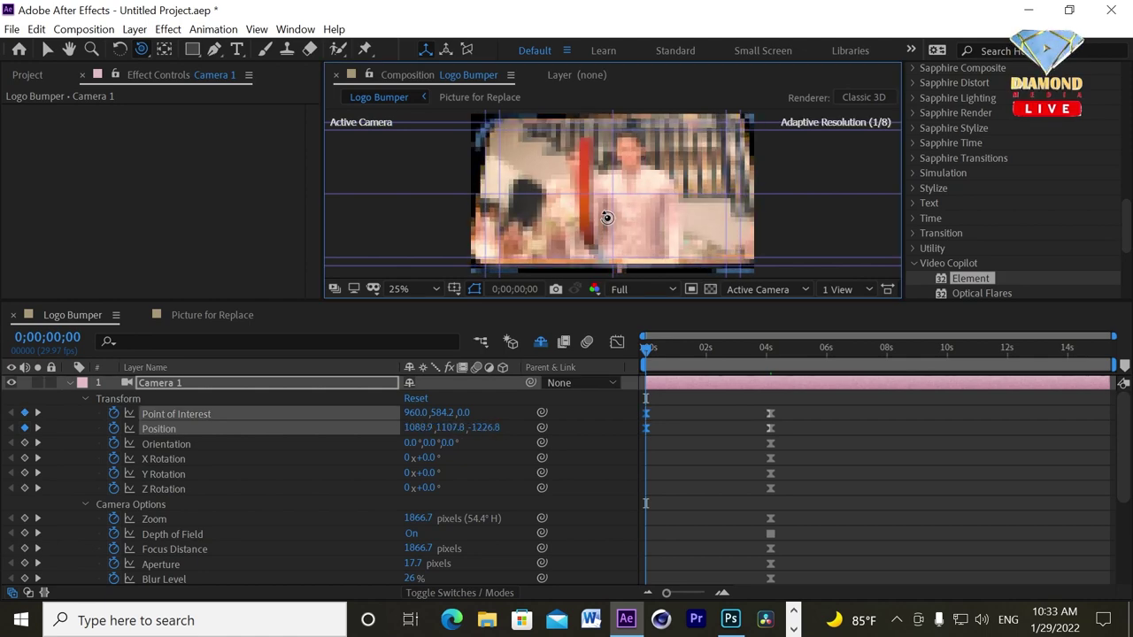
{"action": "mouse_move", "coordinate": [611, 229]}
{"action": "left_mouse_down"}
{"action": "mouse_move", "coordinate": [606, 270]}
{"action": "mouse_move", "coordinate": [609, 203]}
{"action": "left_mouse_up"}
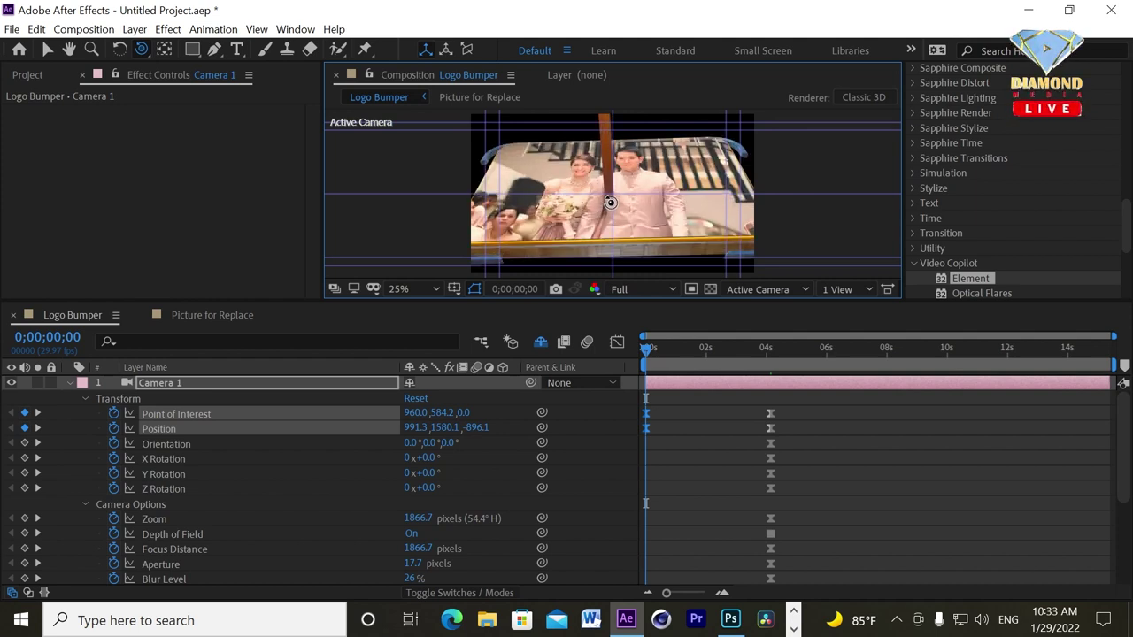
{"action": "mouse_move", "coordinate": [615, 180]}
{"action": "left_mouse_down"}
{"action": "mouse_move", "coordinate": [612, 227]}
{"action": "mouse_move", "coordinate": [583, 246]}
{"action": "left_mouse_up"}
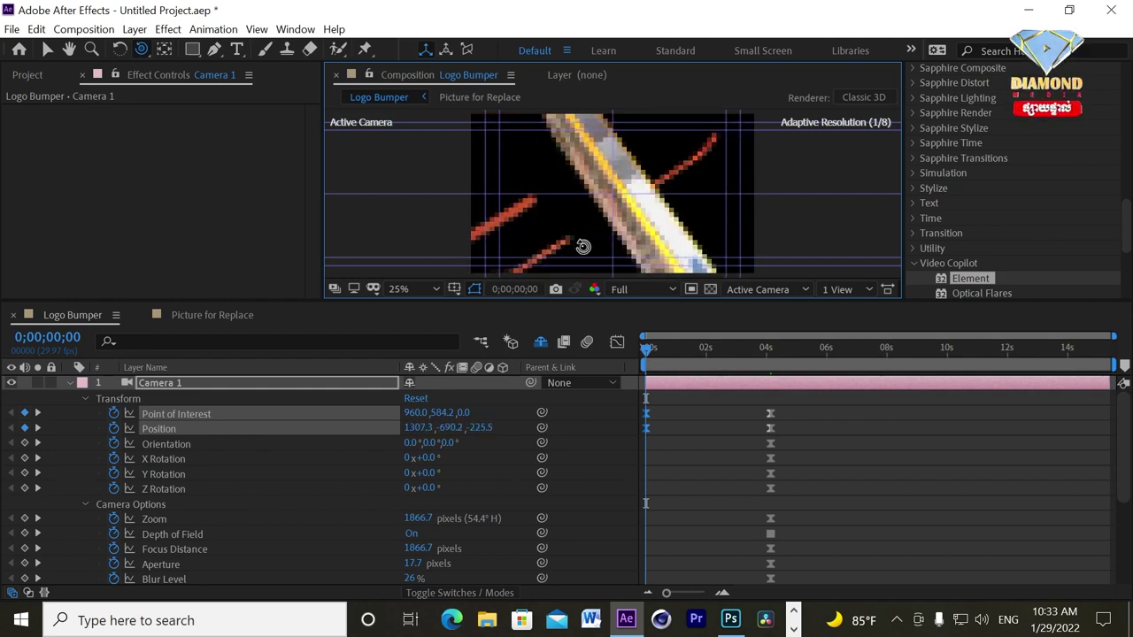
{"action": "left_click_drag", "start_coordinate": [584, 246], "coordinate": [571, 248]}
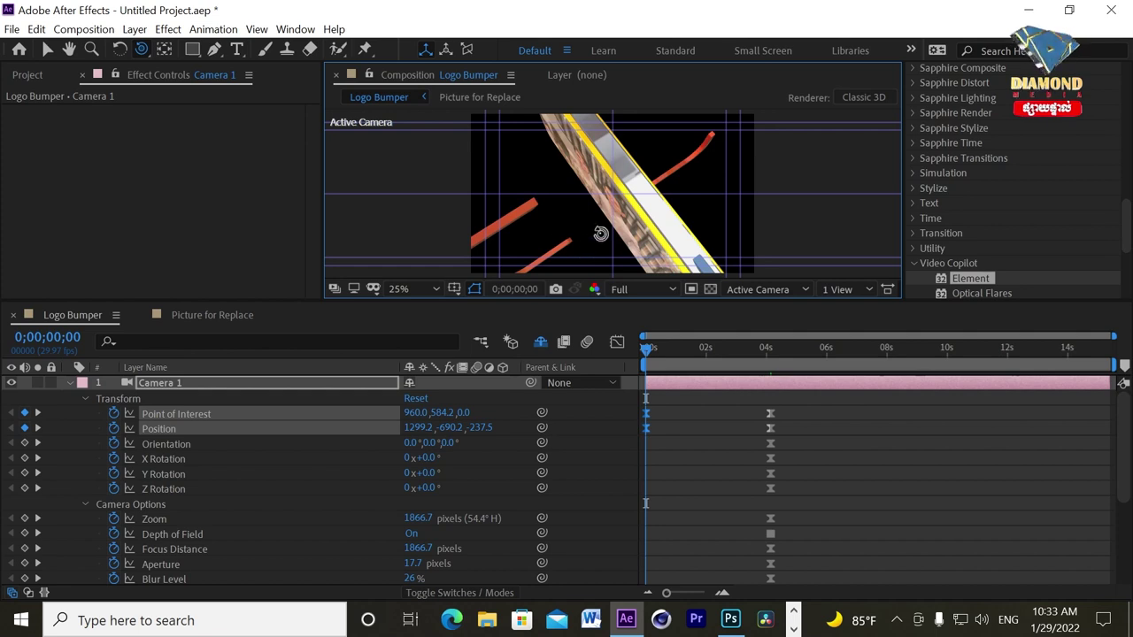
Push the camera in close and pan it along the frame's yellow edge
{"action": "left_click_drag", "start_coordinate": [142, 51], "coordinate": [193, 115]}
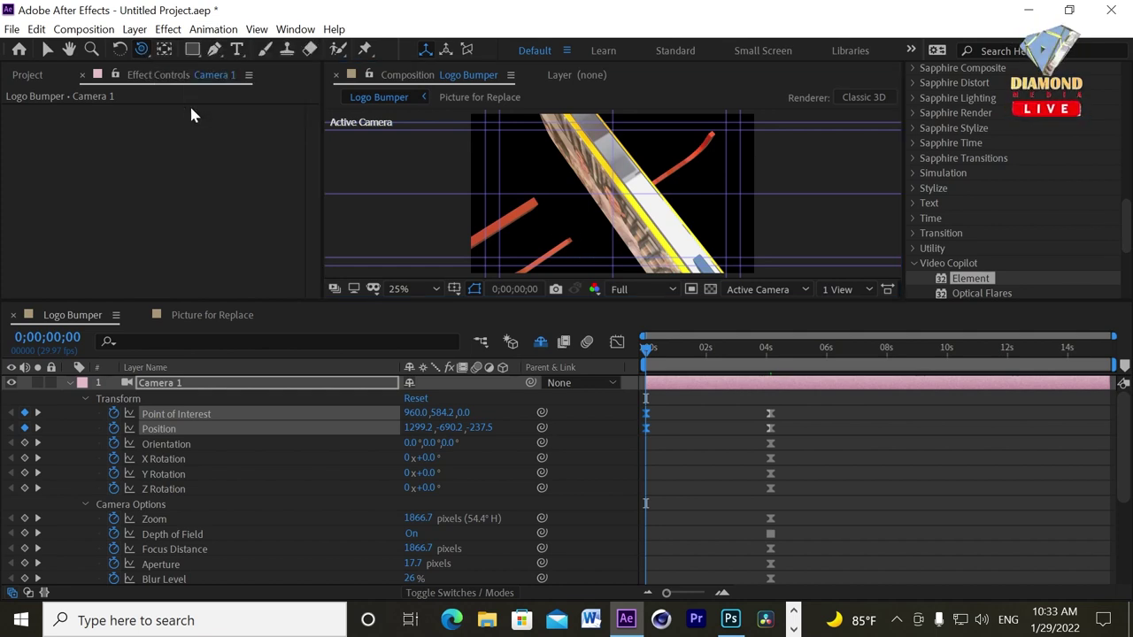
{"action": "left_click_drag", "start_coordinate": [752, 264], "coordinate": [671, 148]}
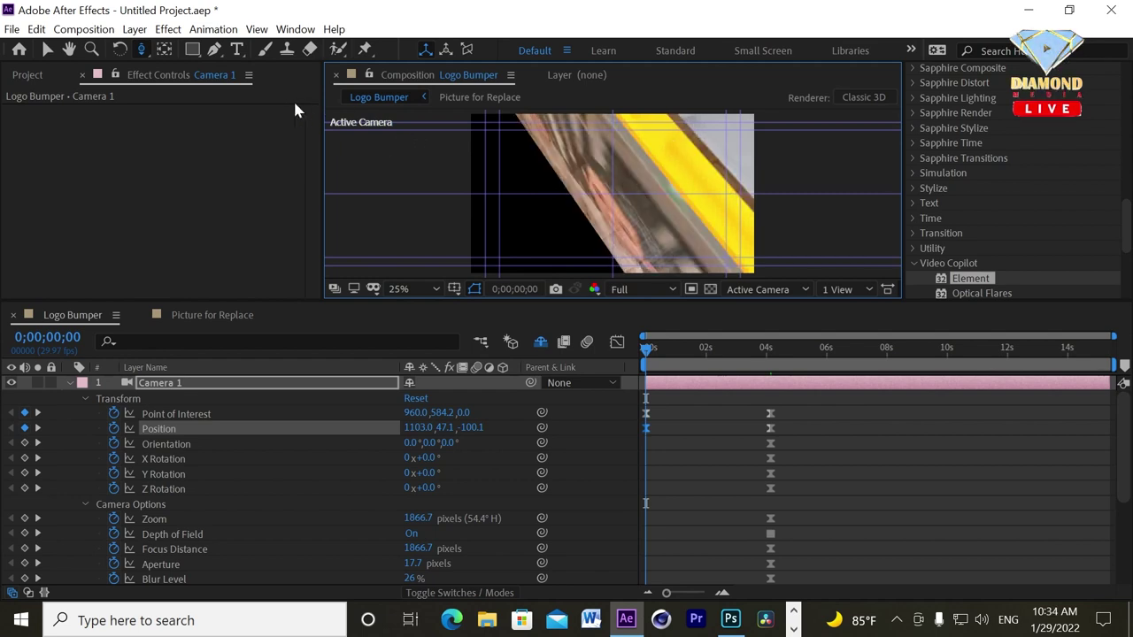
{"action": "left_click_drag", "start_coordinate": [145, 48], "coordinate": [202, 81]}
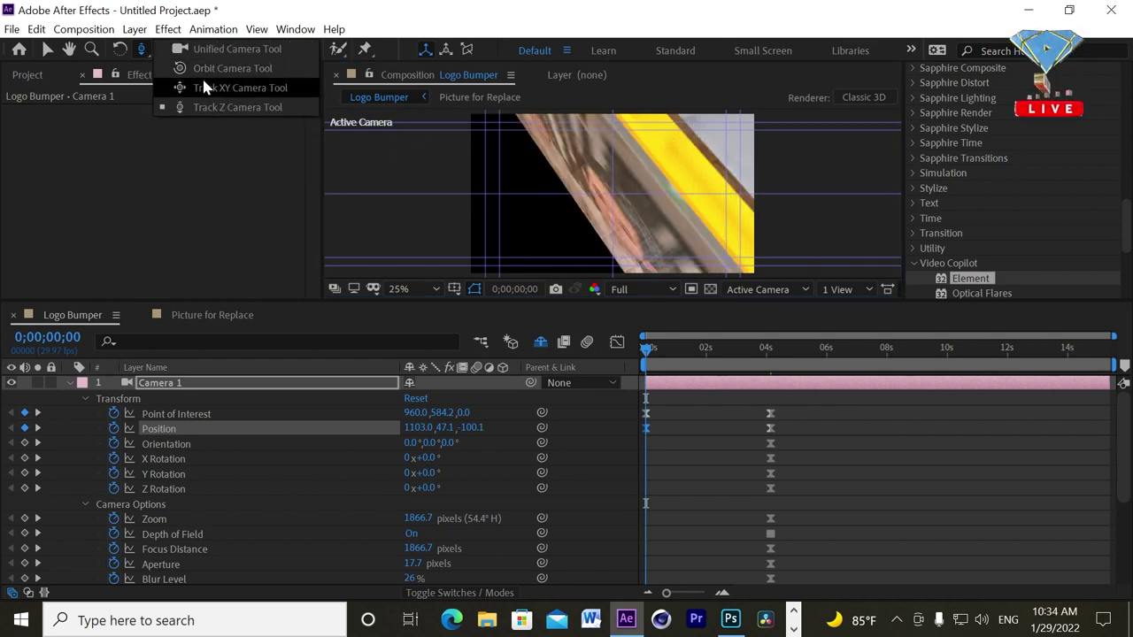
{"action": "left_click_drag", "start_coordinate": [640, 227], "coordinate": [625, 248]}
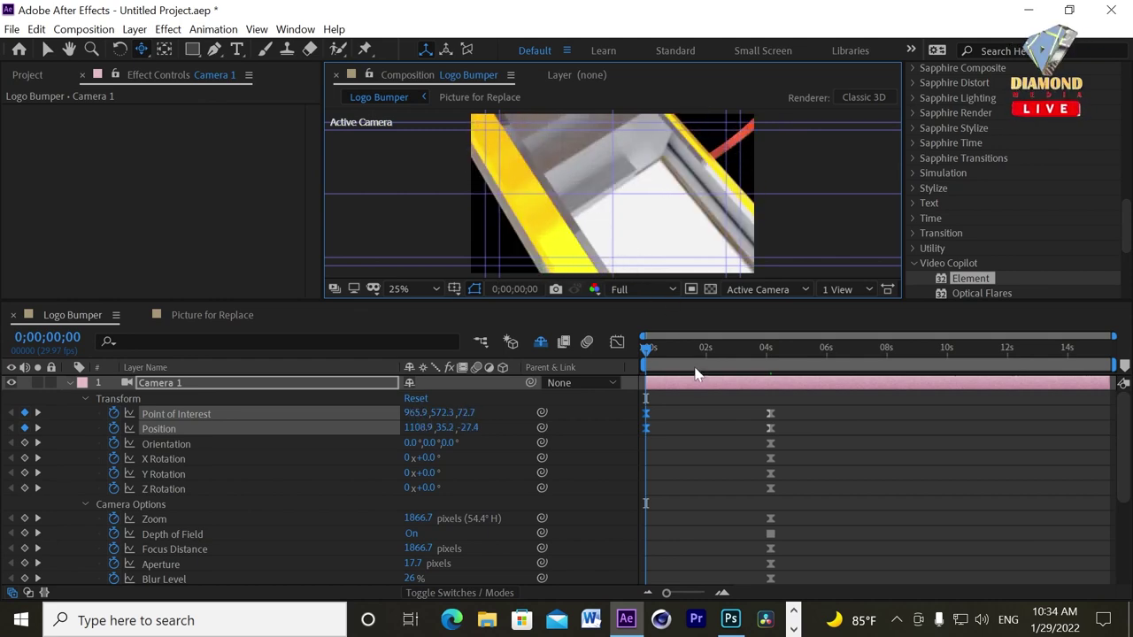
Enable Depth of Field in Camera 1's settings and set its keyframe at the first frame
{"action": "left_click", "coordinate": [134, 29]}
{"action": "left_click", "coordinate": [177, 64]}
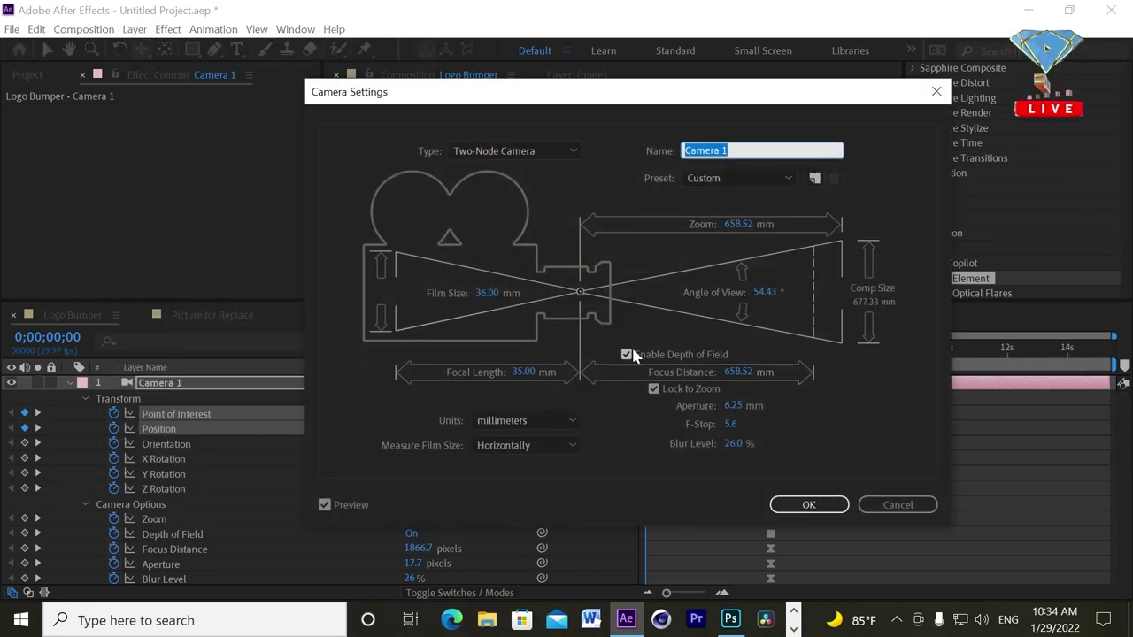
{"action": "left_click", "coordinate": [804, 505]}
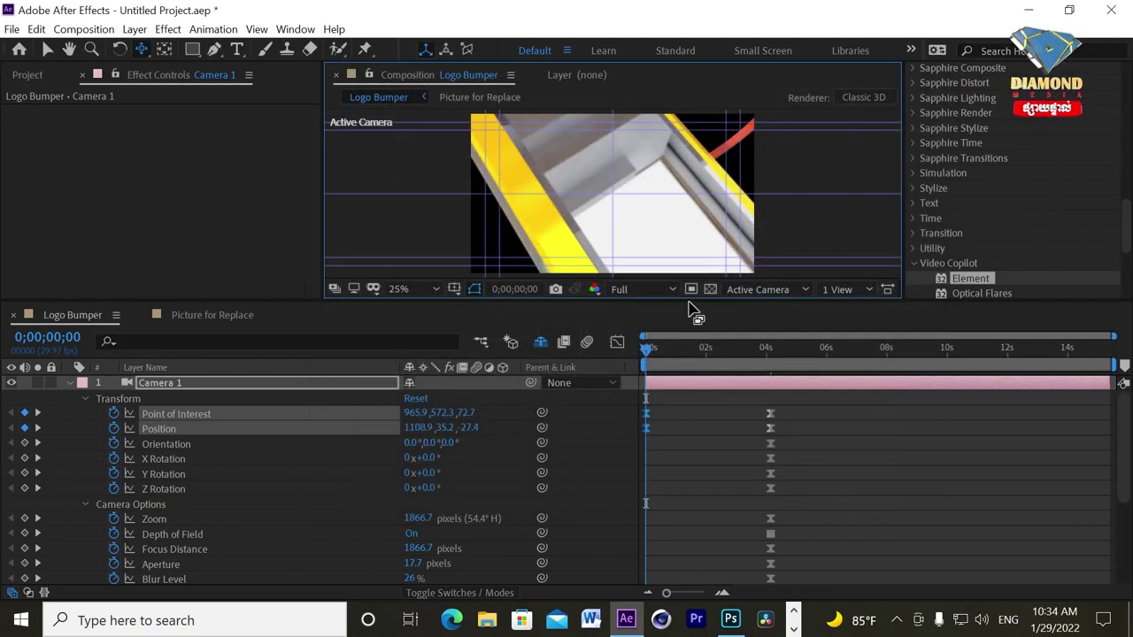
{"action": "left_click_drag", "start_coordinate": [688, 303], "coordinate": [691, 203]}
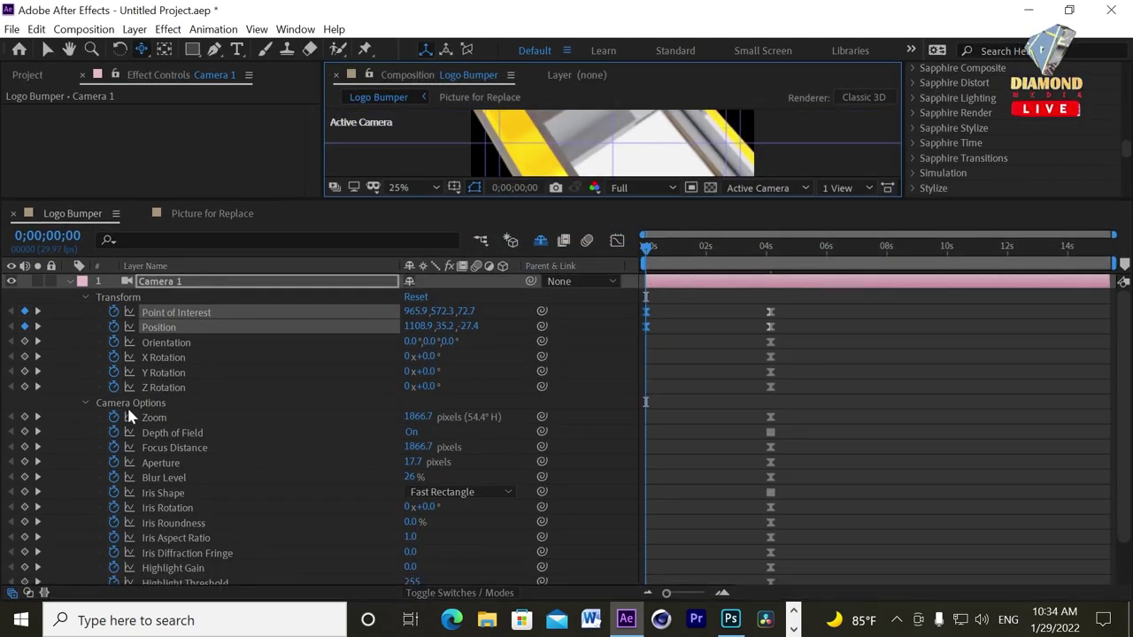
{"action": "left_click", "coordinate": [412, 434]}
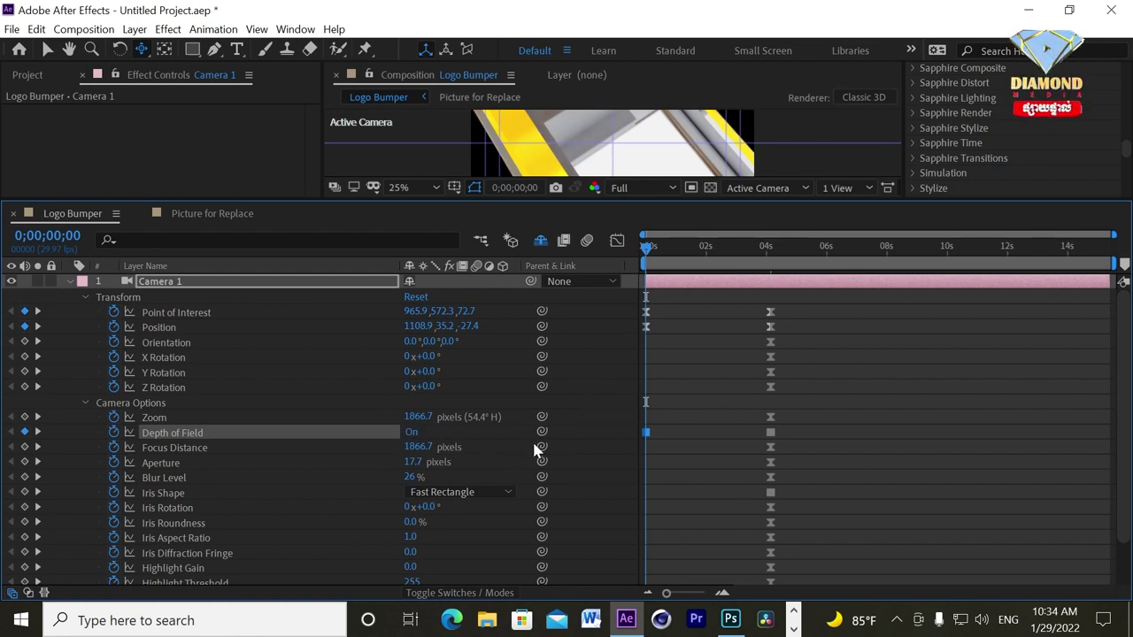
Set Camera 1's Aperture to 213.7 and Blur Level to 572%
{"action": "key", "text": "ctrl+z"}
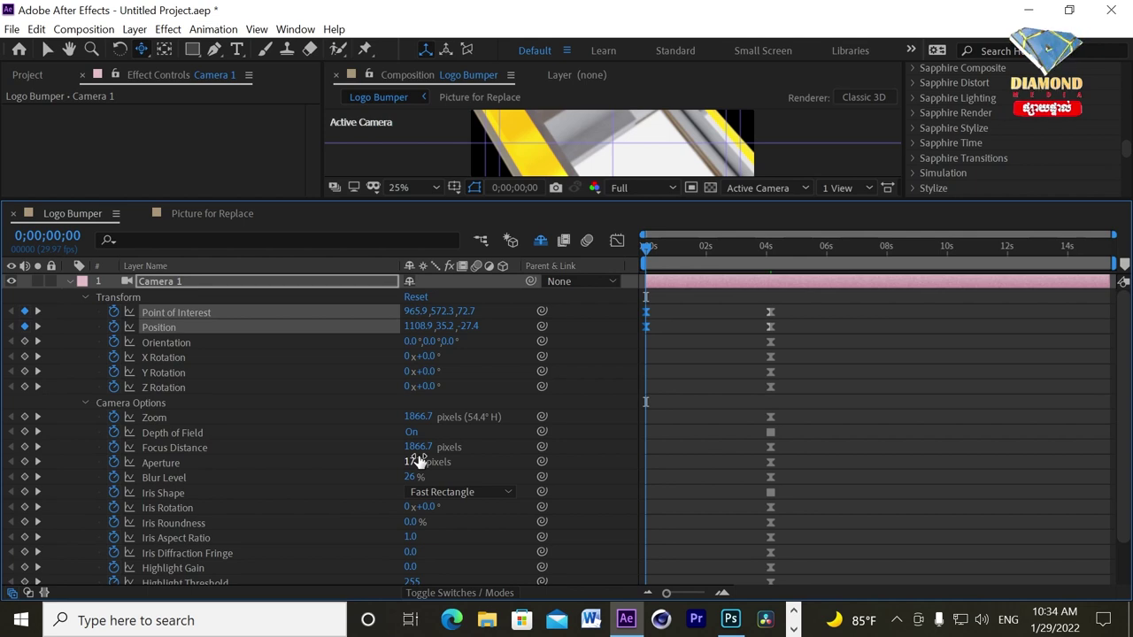
{"action": "left_click_drag", "start_coordinate": [413, 462], "coordinate": [489, 474]}
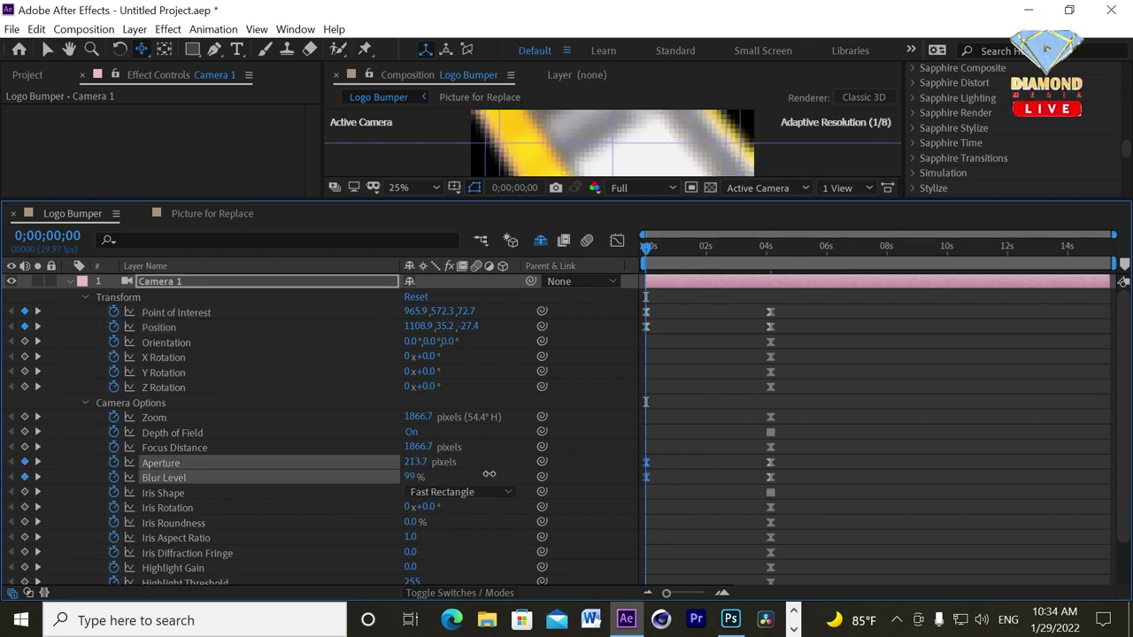
{"action": "left_click", "coordinate": [825, 477]}
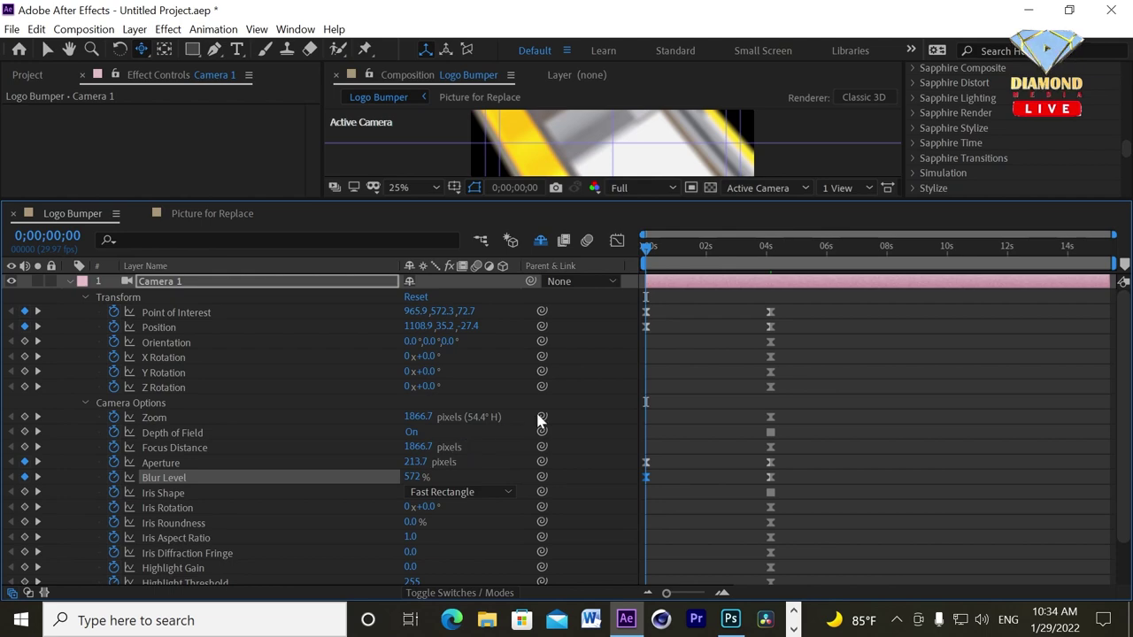
Preview the camera fly-in, then open Element's Scene Setup for the 3D layer
{"action": "left_click_drag", "start_coordinate": [648, 202], "coordinate": [649, 370]}
{"action": "mouse_move", "coordinate": [647, 414]}
{"action": "left_mouse_down"}
{"action": "mouse_move", "coordinate": [675, 456]}
{"action": "mouse_move", "coordinate": [772, 461]}
{"action": "left_mouse_up"}
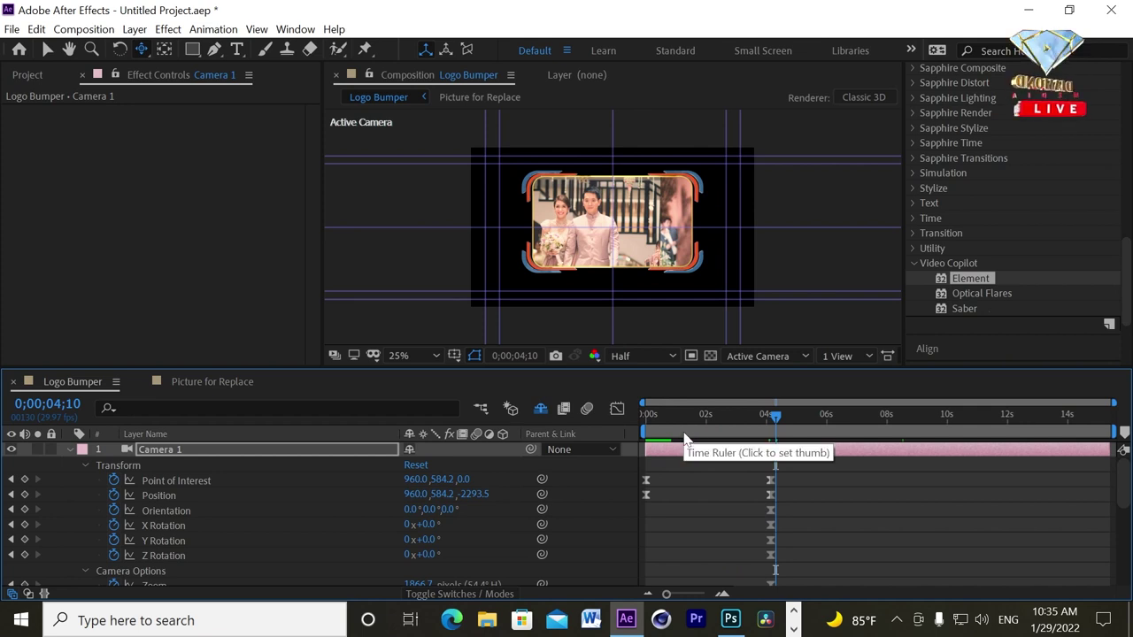
{"action": "left_click", "coordinate": [72, 451]}
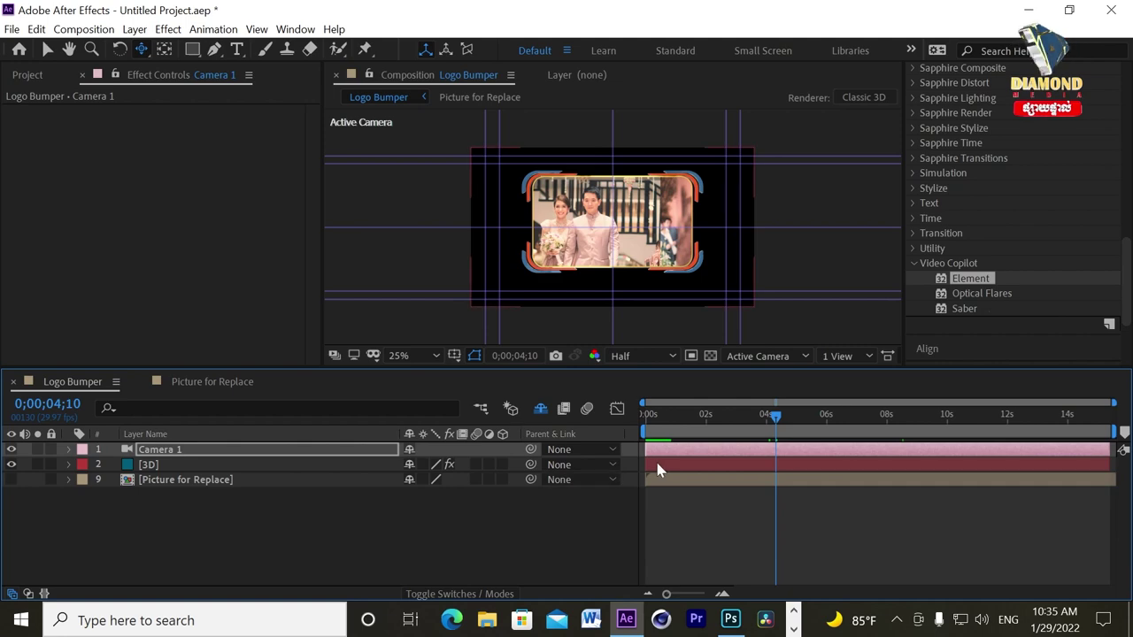
{"action": "left_click", "coordinate": [652, 464]}
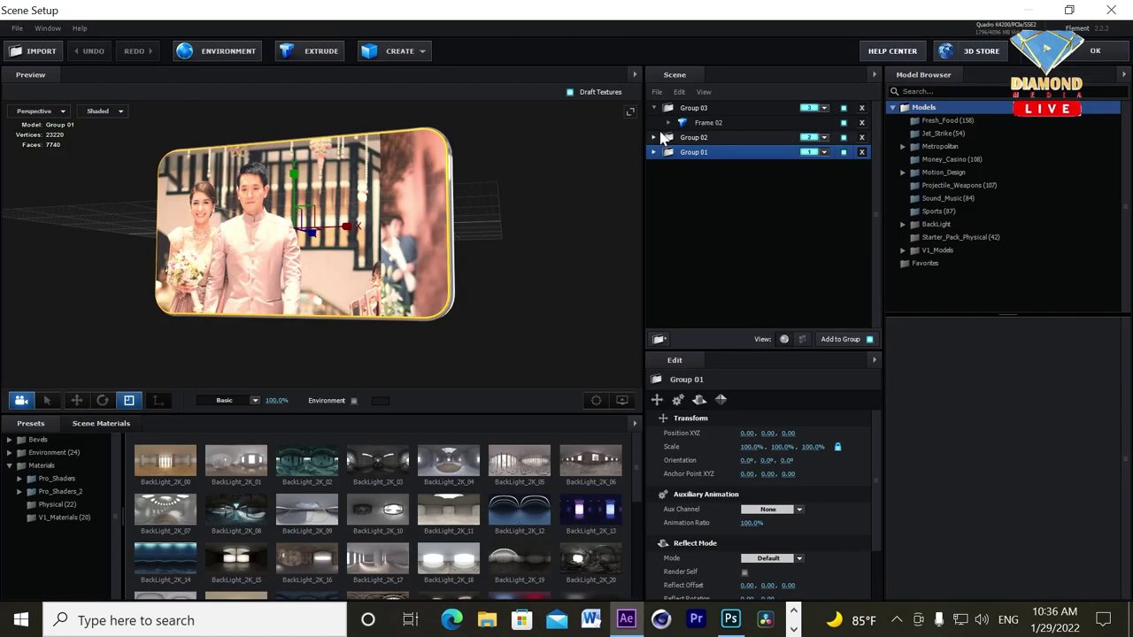
Select Group 03 and add the baseball_stadium model from the Sports model pack
{"action": "left_click", "coordinate": [652, 107]}
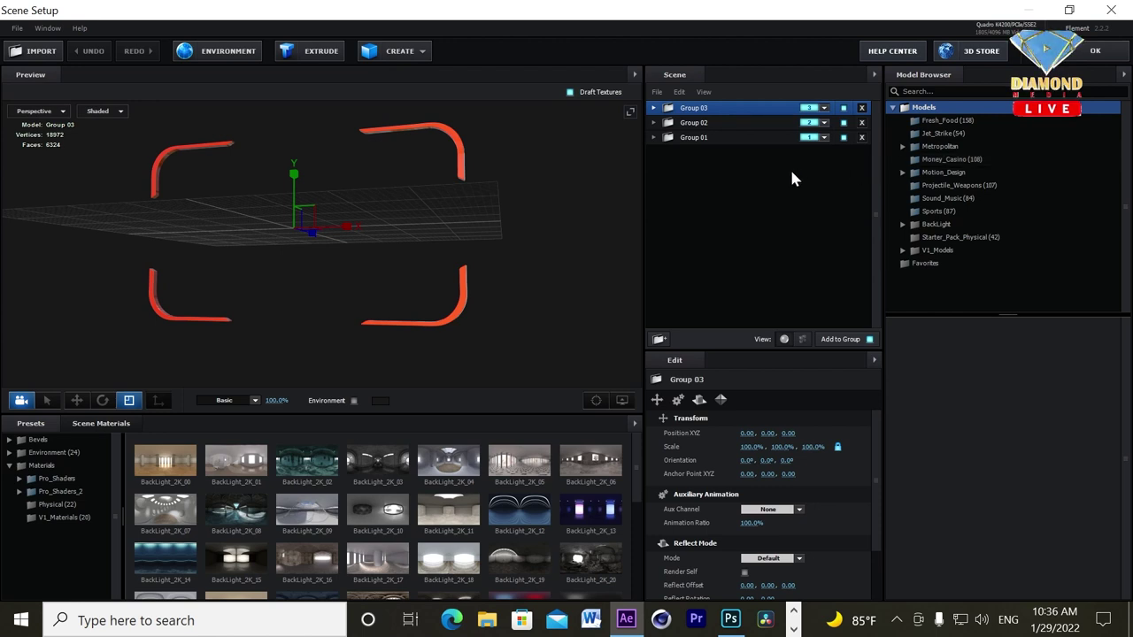
{"action": "left_click", "coordinate": [943, 120]}
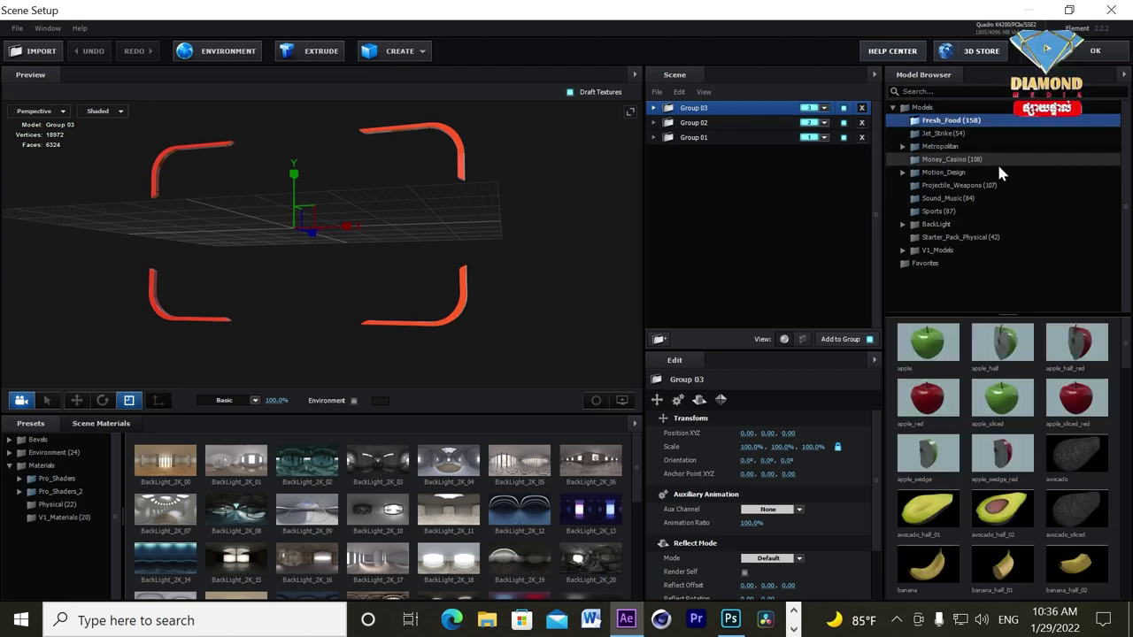
{"action": "left_click", "coordinate": [942, 213]}
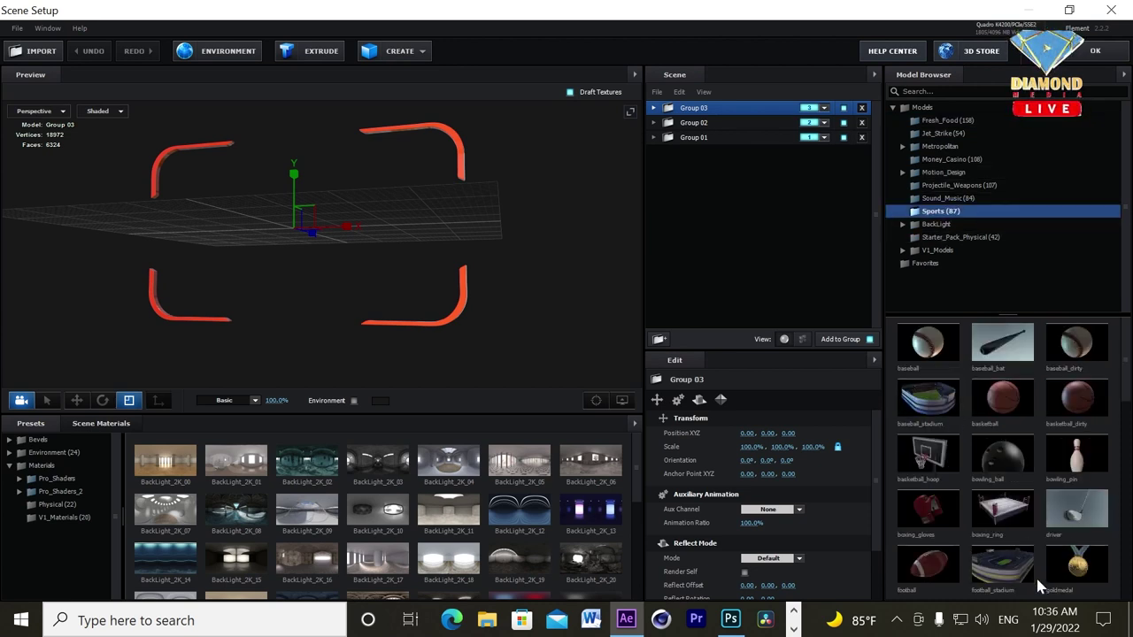
{"action": "scroll", "coordinate": [956, 425], "scroll_direction": "down", "scroll_amount": 1}
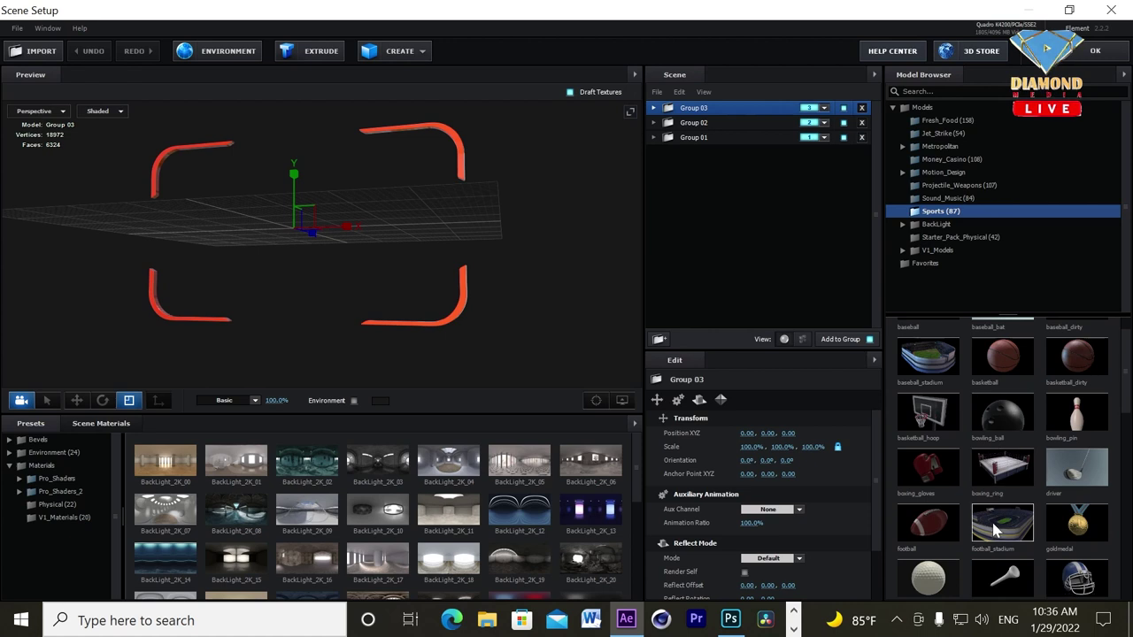
{"action": "left_click", "coordinate": [946, 372]}
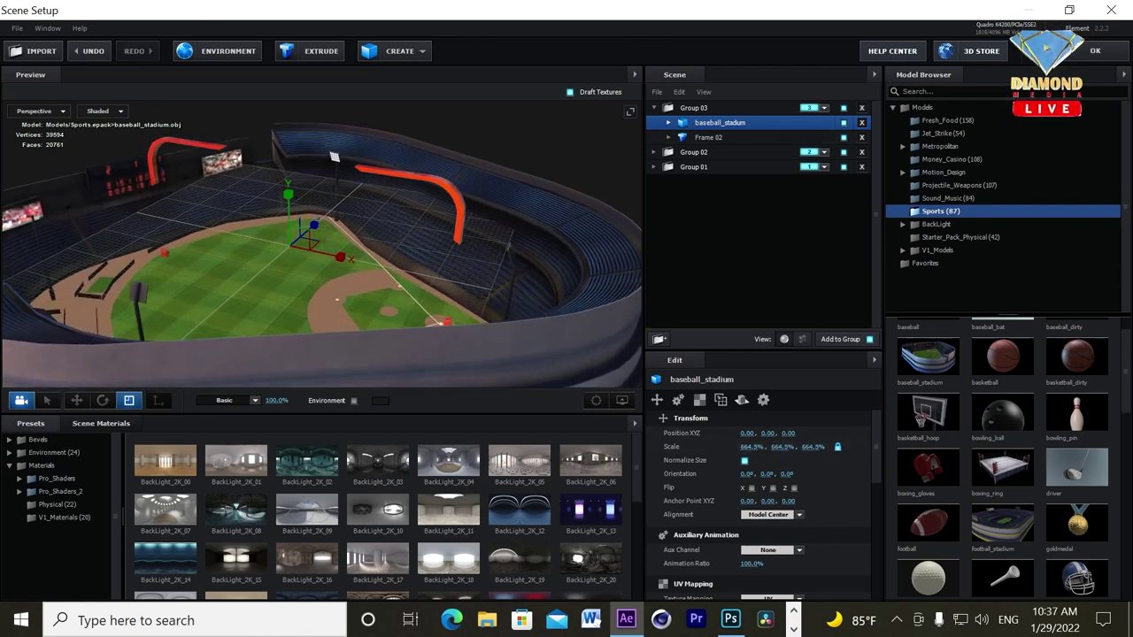
Scale the baseball_stadium model up to 1679.5%, inspect it, and apply the scene
{"action": "left_click_drag", "start_coordinate": [823, 448], "coordinate": [876, 448]}
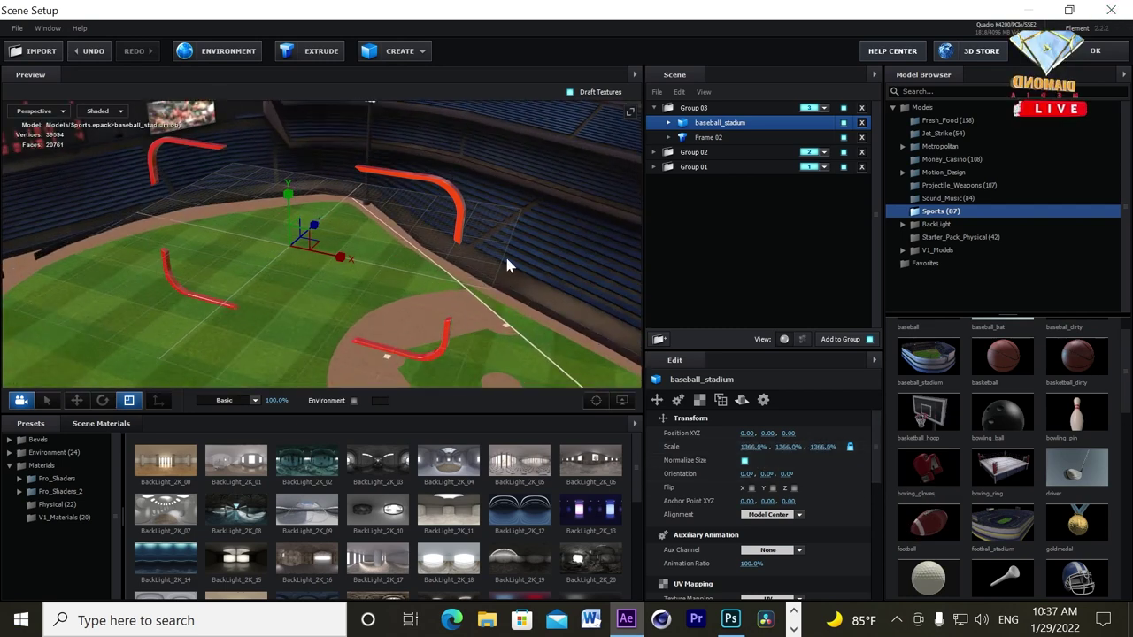
{"action": "scroll", "coordinate": [504, 253], "scroll_direction": "up", "scroll_amount": 2}
{"action": "scroll", "coordinate": [531, 238], "scroll_direction": "up", "scroll_amount": 2}
{"action": "scroll", "coordinate": [531, 238], "scroll_direction": "up", "scroll_amount": 2}
{"action": "scroll", "coordinate": [542, 250], "scroll_direction": "down", "scroll_amount": 2}
{"action": "scroll", "coordinate": [557, 245], "scroll_direction": "down", "scroll_amount": 2}
{"action": "scroll", "coordinate": [561, 245], "scroll_direction": "down", "scroll_amount": 2}
{"action": "scroll", "coordinate": [557, 234], "scroll_direction": "up", "scroll_amount": 2}
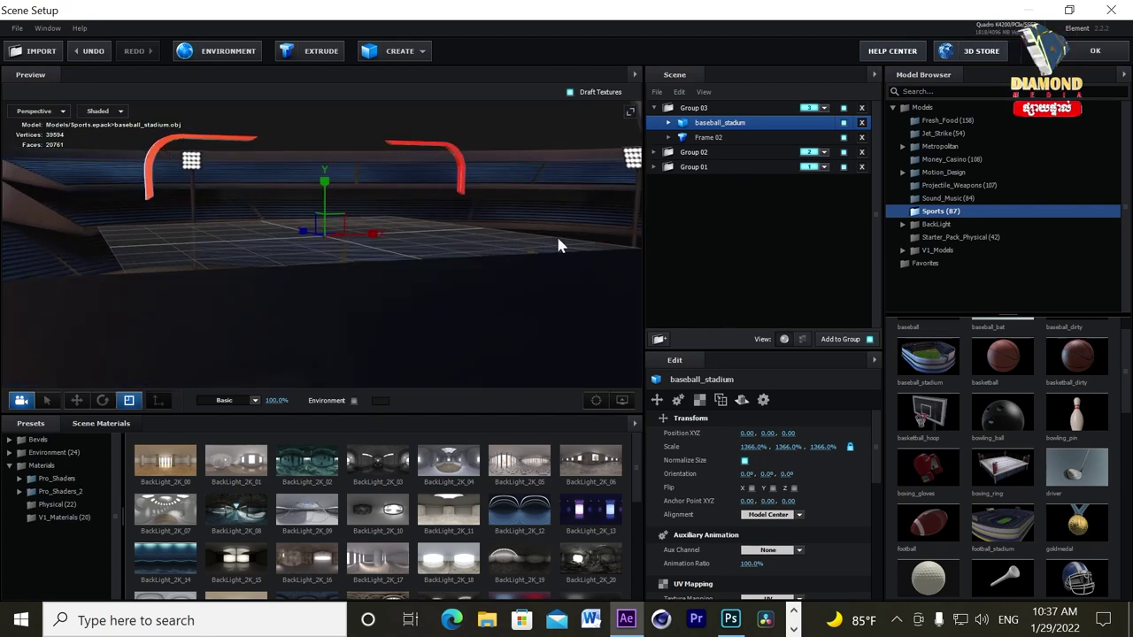
{"action": "scroll", "coordinate": [554, 238], "scroll_direction": "up", "scroll_amount": 2}
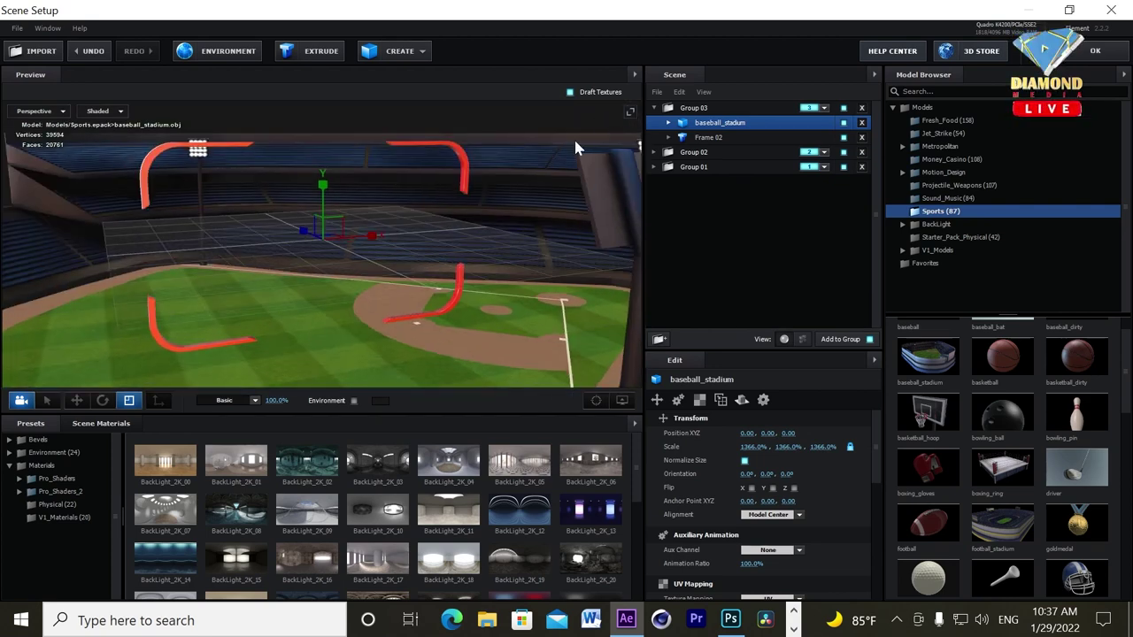
{"action": "left_click_drag", "start_coordinate": [747, 448], "coordinate": [642, 439]}
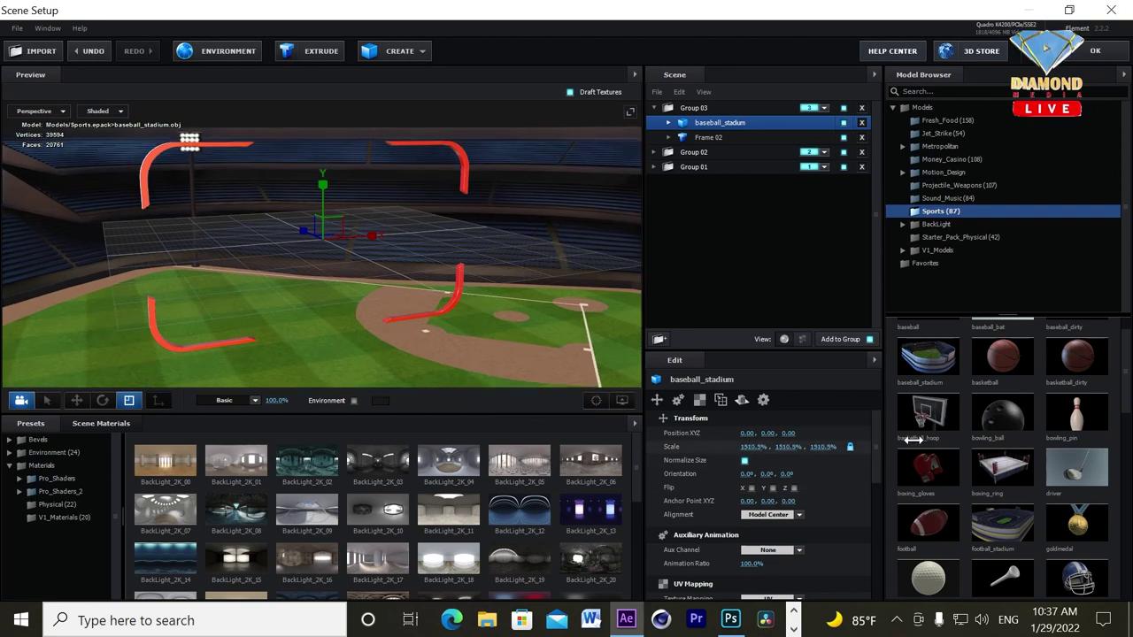
{"action": "scroll", "coordinate": [543, 303], "scroll_direction": "up", "scroll_amount": 2}
{"action": "left_click_drag", "start_coordinate": [542, 303], "coordinate": [524, 304]}
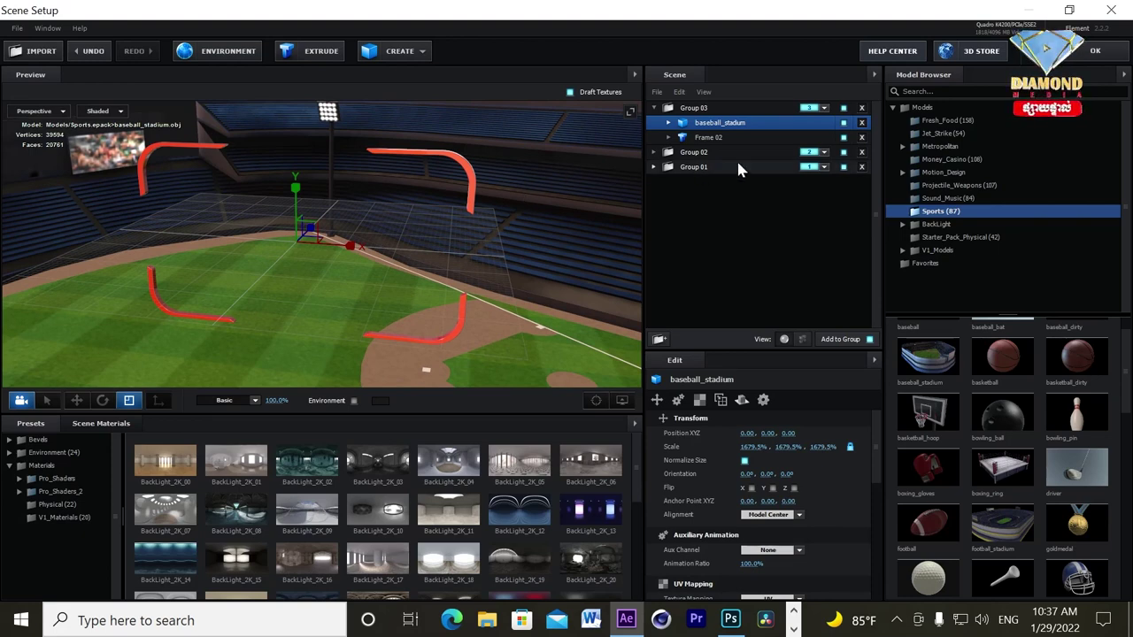
{"action": "left_click", "coordinate": [1095, 51]}
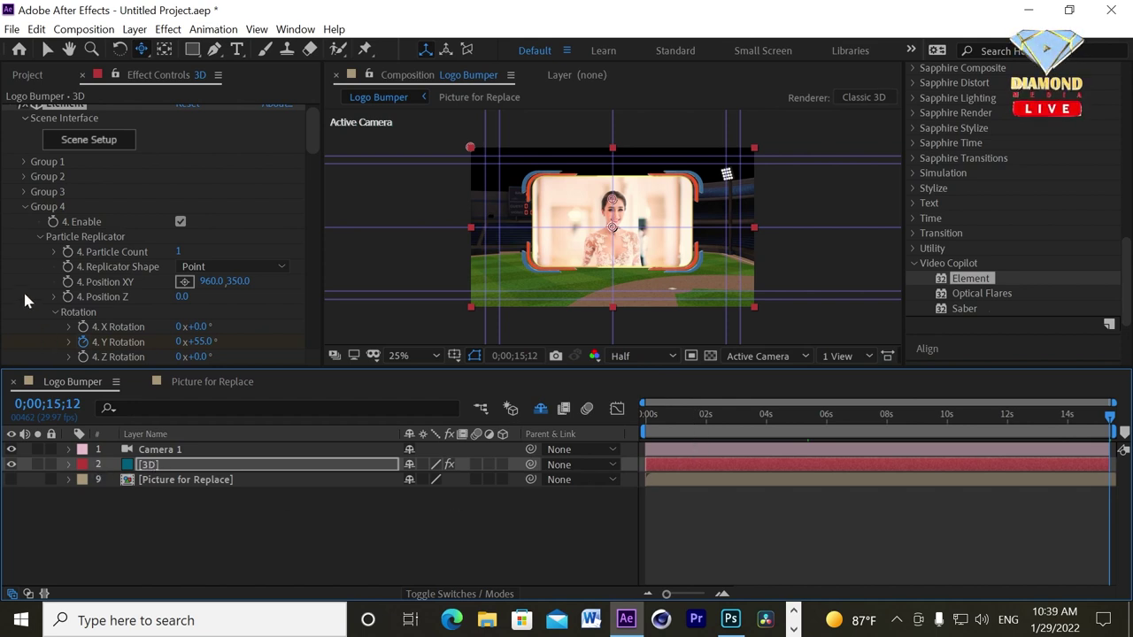
{"action": "left_click", "coordinate": [25, 206]}
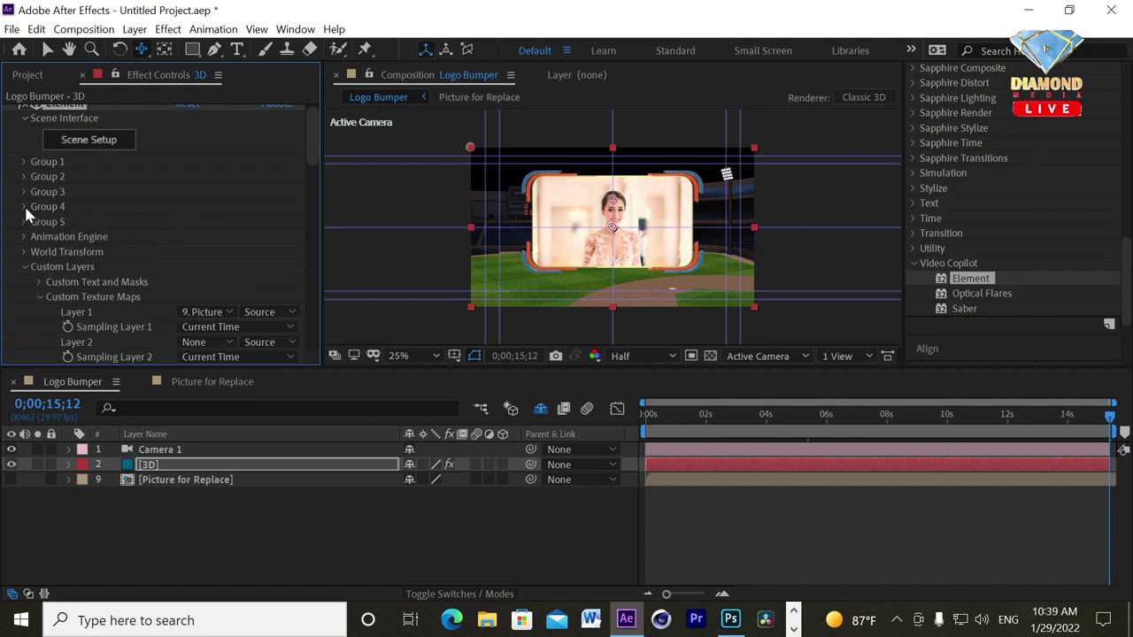
Collapse Group 4 and Custom Layers and open the Shadows render settings
{"action": "left_click", "coordinate": [25, 266]}
{"action": "scroll", "coordinate": [150, 241], "scroll_direction": "down", "scroll_amount": 2}
{"action": "scroll", "coordinate": [135, 203], "scroll_direction": "down", "scroll_amount": 3}
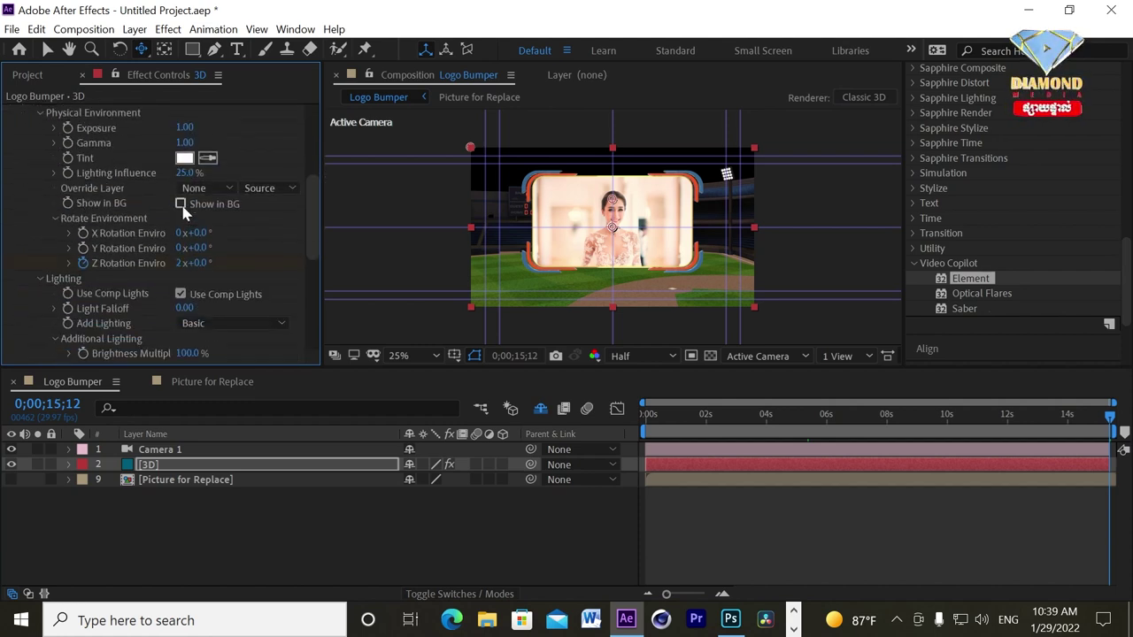
{"action": "scroll", "coordinate": [225, 233], "scroll_direction": "down", "scroll_amount": 2}
{"action": "scroll", "coordinate": [226, 232], "scroll_direction": "down", "scroll_amount": 2}
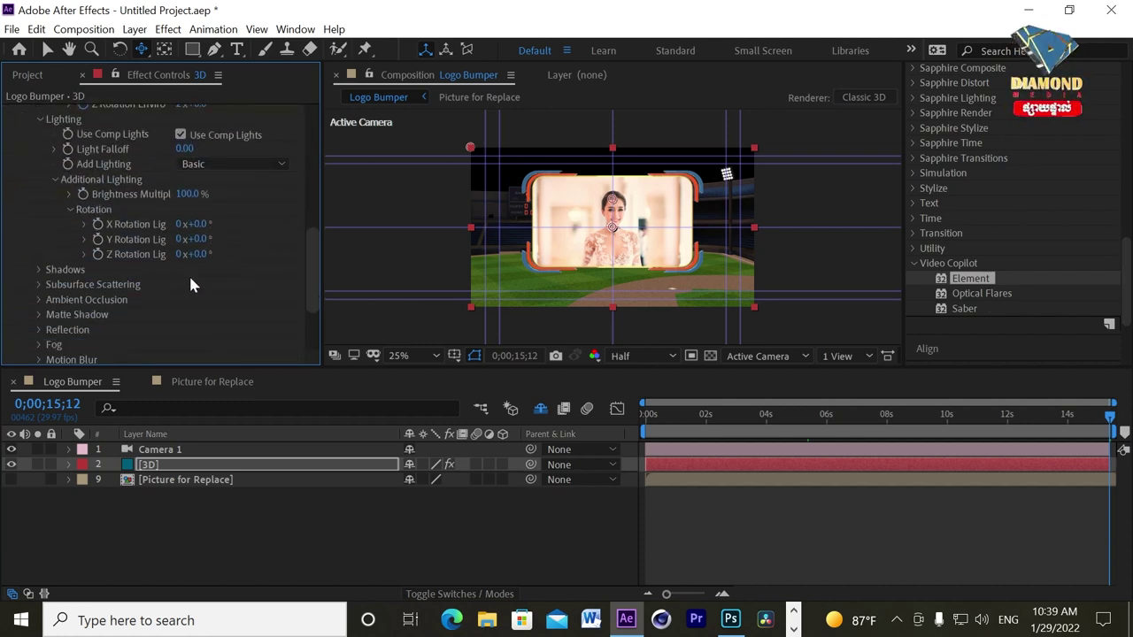
{"action": "left_click", "coordinate": [39, 269]}
{"action": "scroll", "coordinate": [106, 284], "scroll_direction": "down", "scroll_amount": 1}
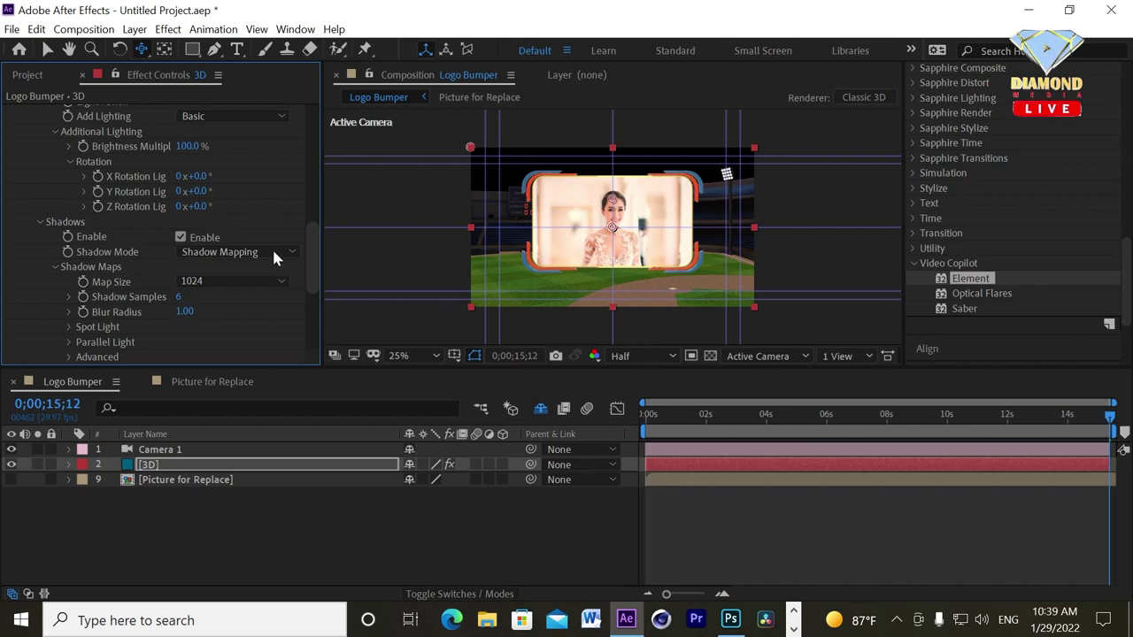
Open Ambient Occlusion settings and raise SSAO Intensity to 13.9
{"action": "scroll", "coordinate": [306, 225], "scroll_direction": "up", "scroll_amount": 2}
{"action": "scroll", "coordinate": [306, 205], "scroll_direction": "up", "scroll_amount": 2}
{"action": "scroll", "coordinate": [308, 191], "scroll_direction": "up", "scroll_amount": 1}
{"action": "left_click_drag", "start_coordinate": [308, 192], "coordinate": [305, 282]}
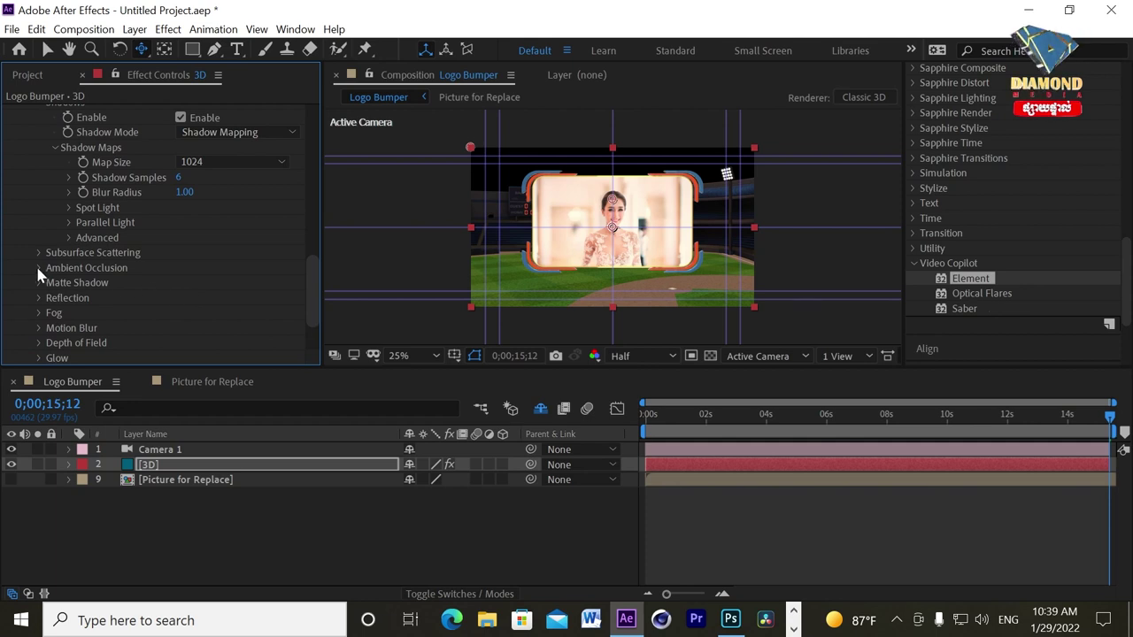
{"action": "left_click", "coordinate": [38, 268]}
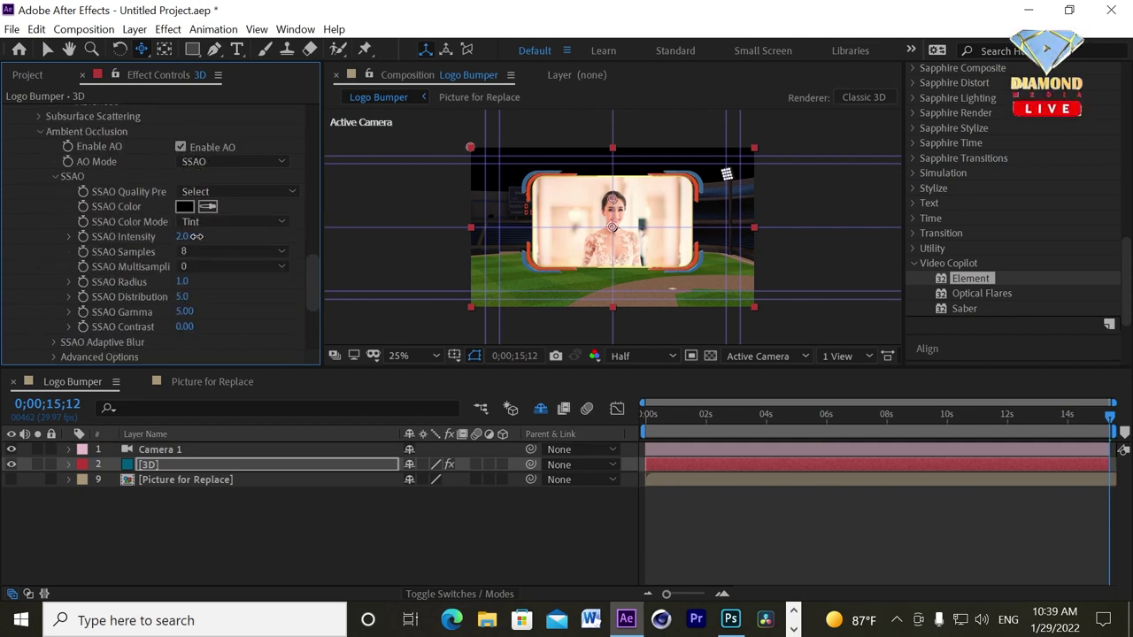
{"action": "left_click_drag", "start_coordinate": [181, 236], "coordinate": [250, 241]}
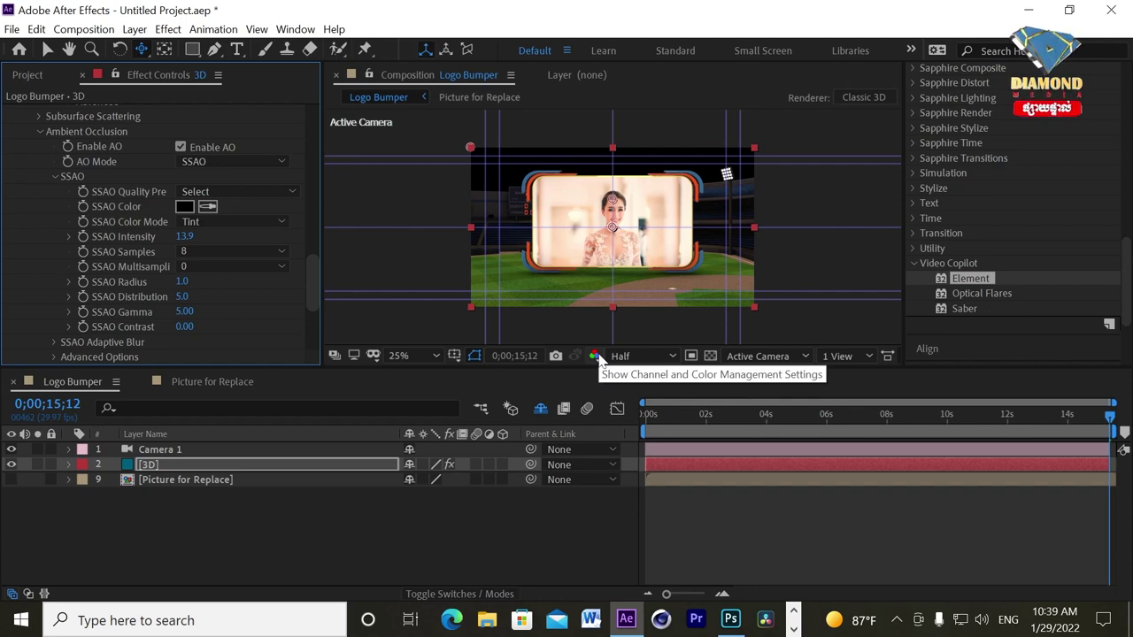
Add a new light layer, Spot Light 1, of type Spot with default settings
{"action": "left_click", "coordinate": [136, 31]}
{"action": "mouse_move", "coordinate": [151, 48]}
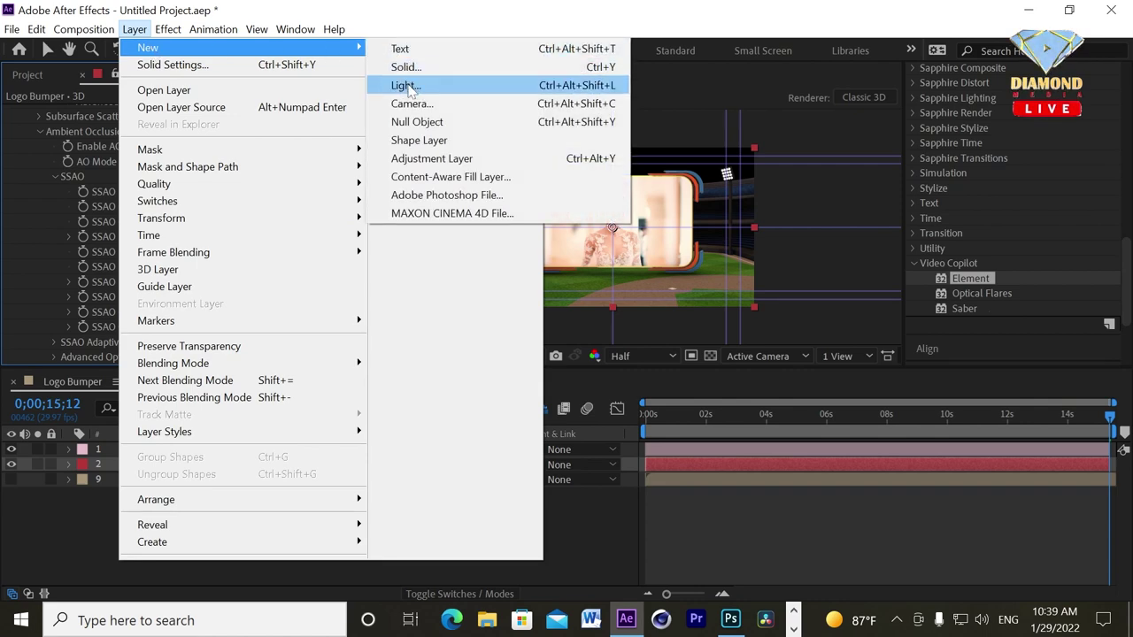
{"action": "left_click", "coordinate": [409, 86]}
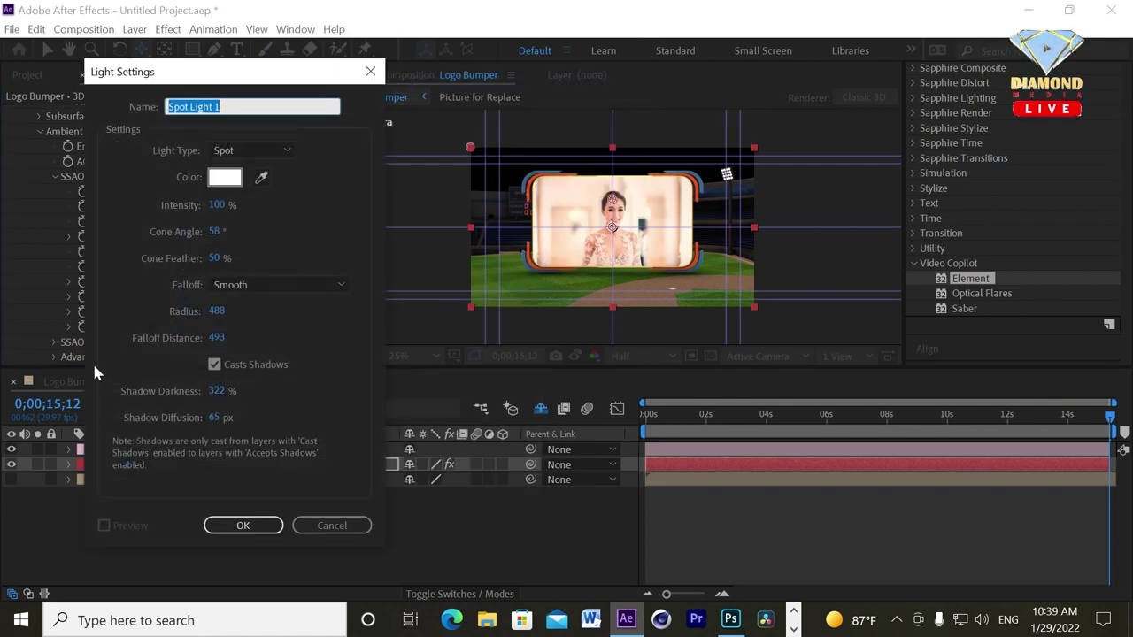
{"action": "left_click", "coordinate": [261, 153]}
{"action": "left_click", "coordinate": [247, 166]}
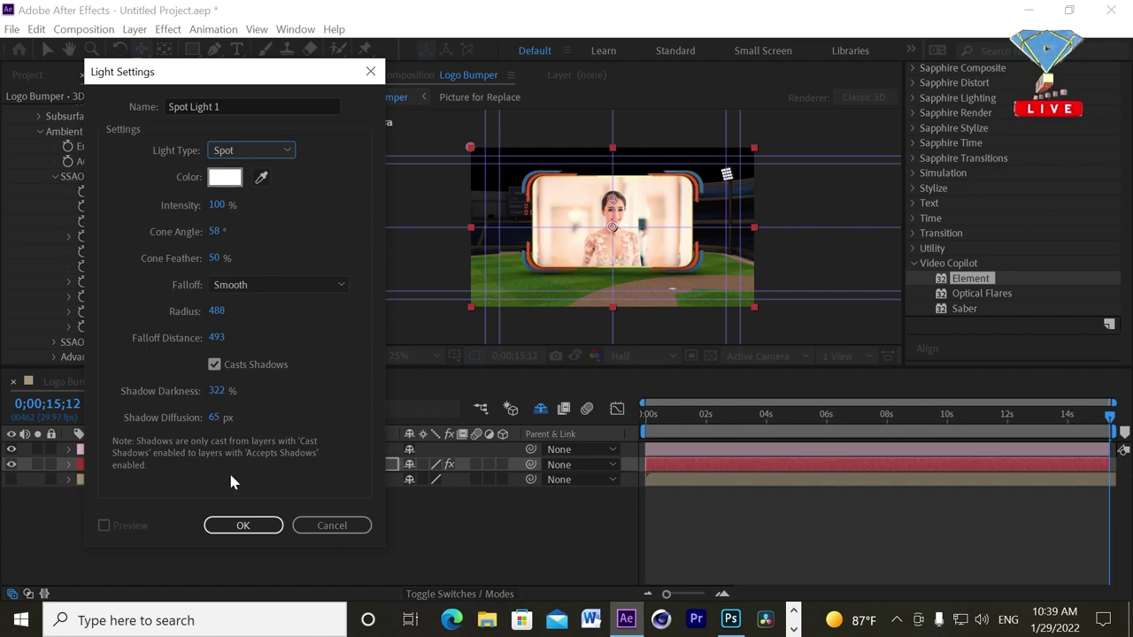
{"action": "left_click", "coordinate": [242, 524]}
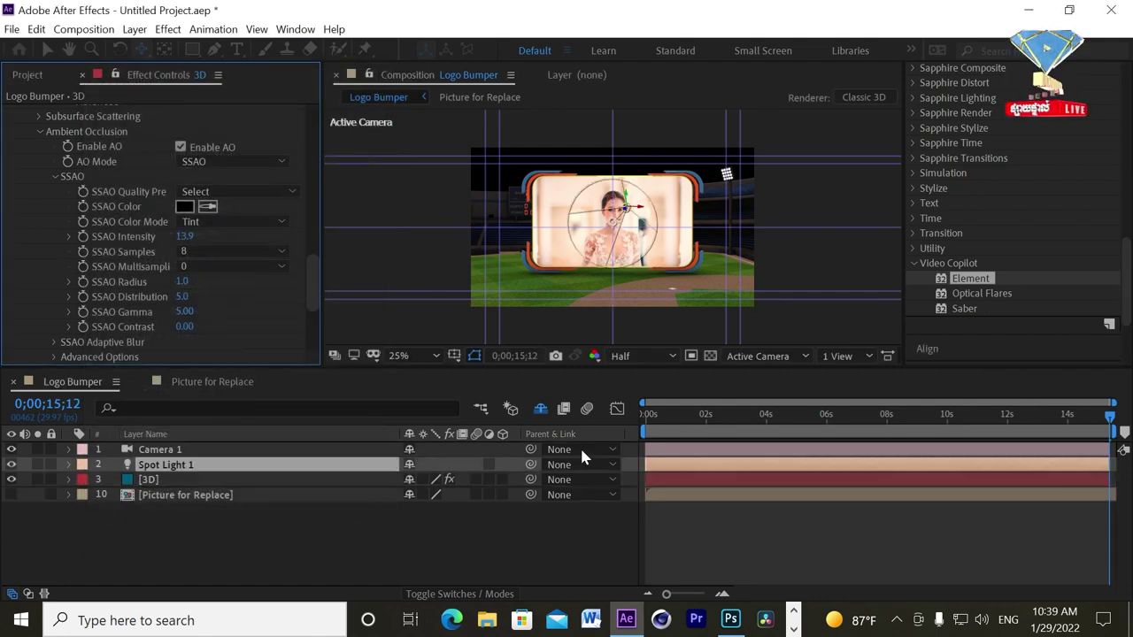
{"action": "left_click", "coordinate": [47, 50]}
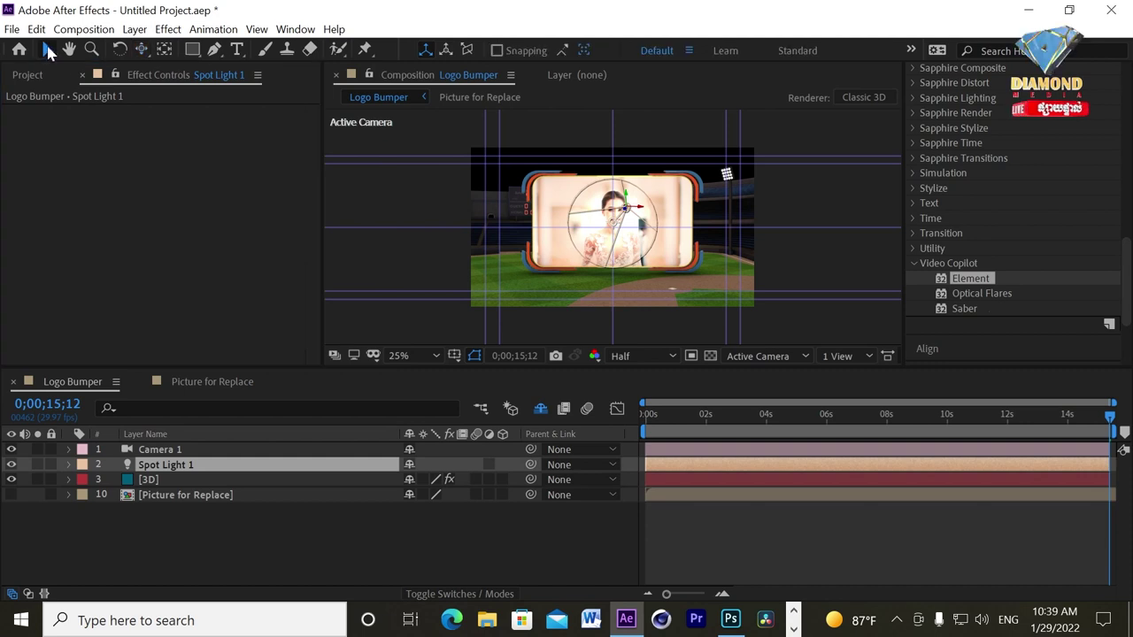
Split the composition viewer into 4 Views
{"action": "left_click", "coordinate": [801, 356]}
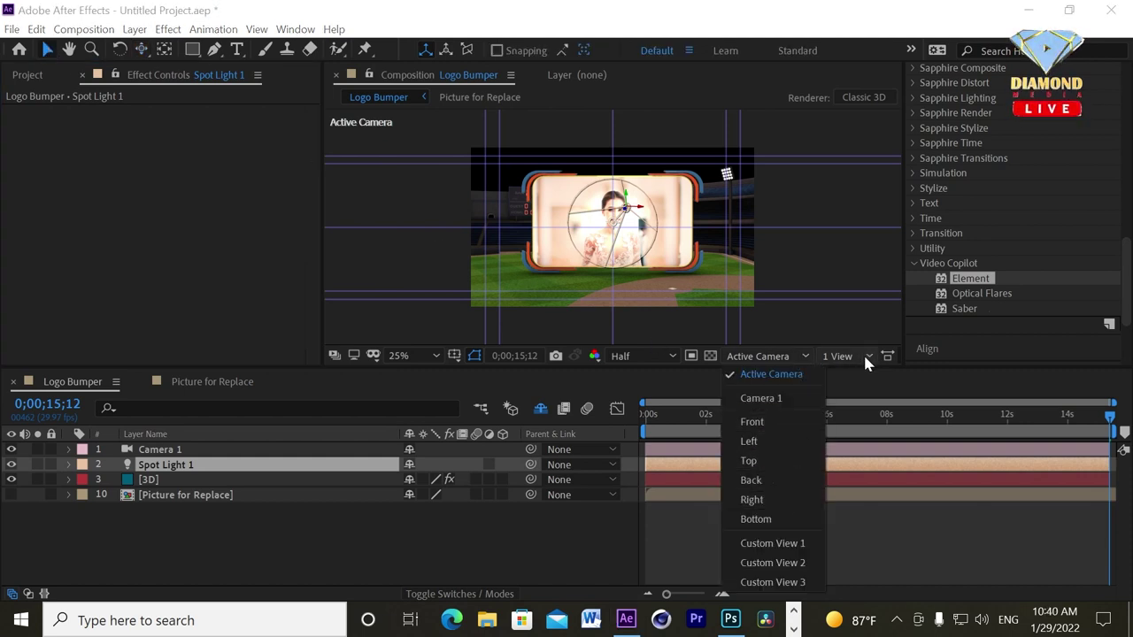
{"action": "left_click", "coordinate": [868, 357]}
{"action": "left_click", "coordinate": [863, 455]}
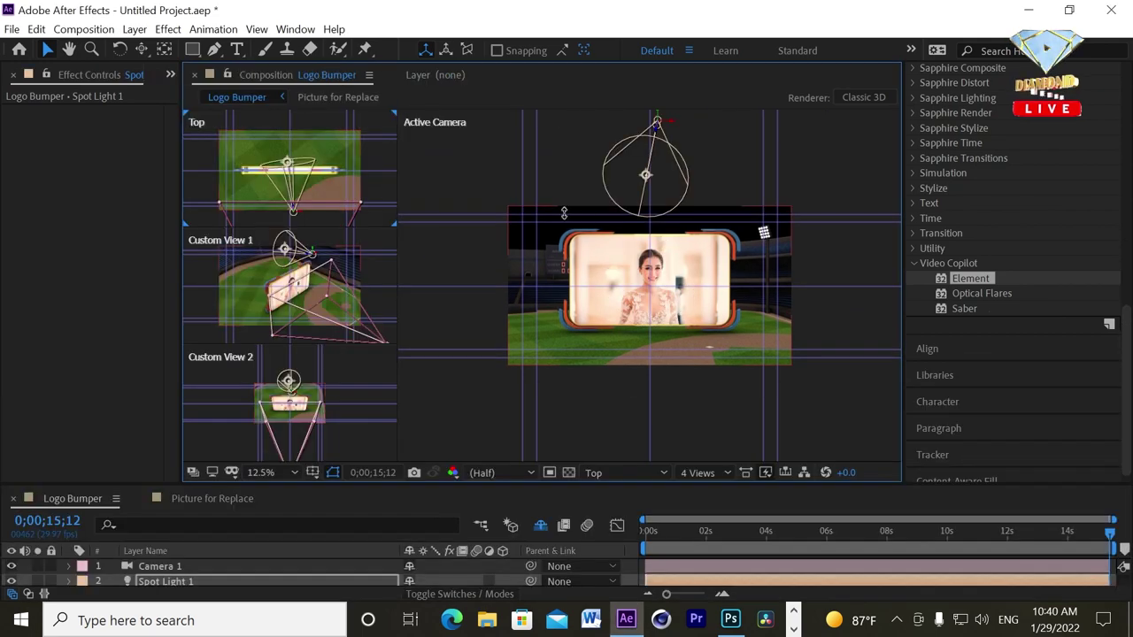
Swing the Spot Light in Custom View 1 so its cone aims down at the frame
{"action": "left_click_drag", "start_coordinate": [645, 174], "coordinate": [658, 224]}
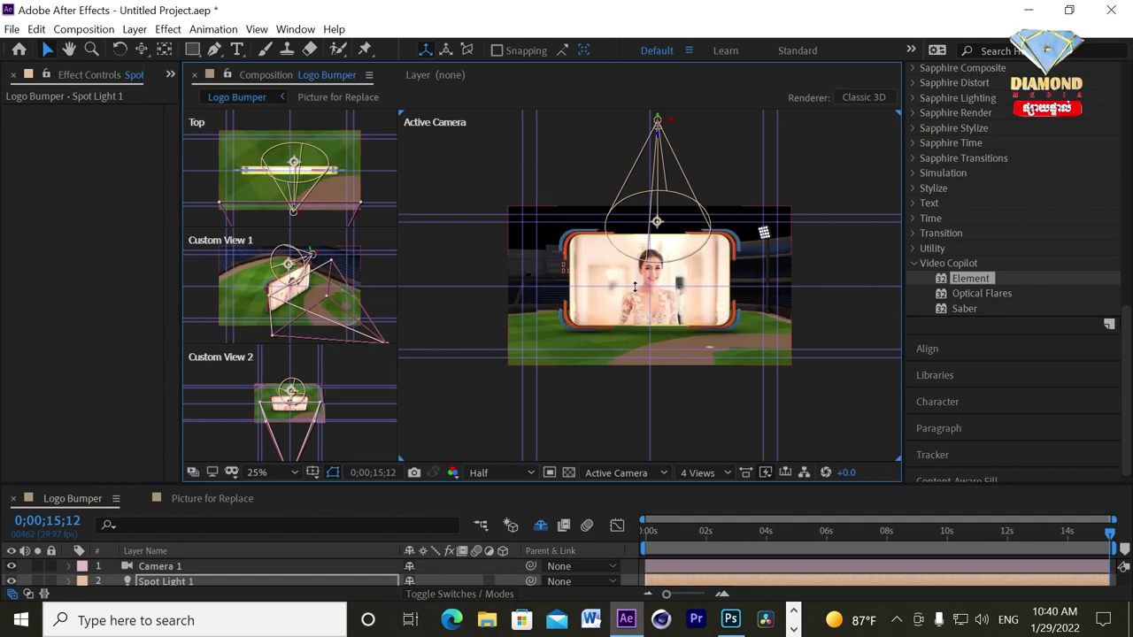
{"action": "left_click", "coordinate": [295, 277]}
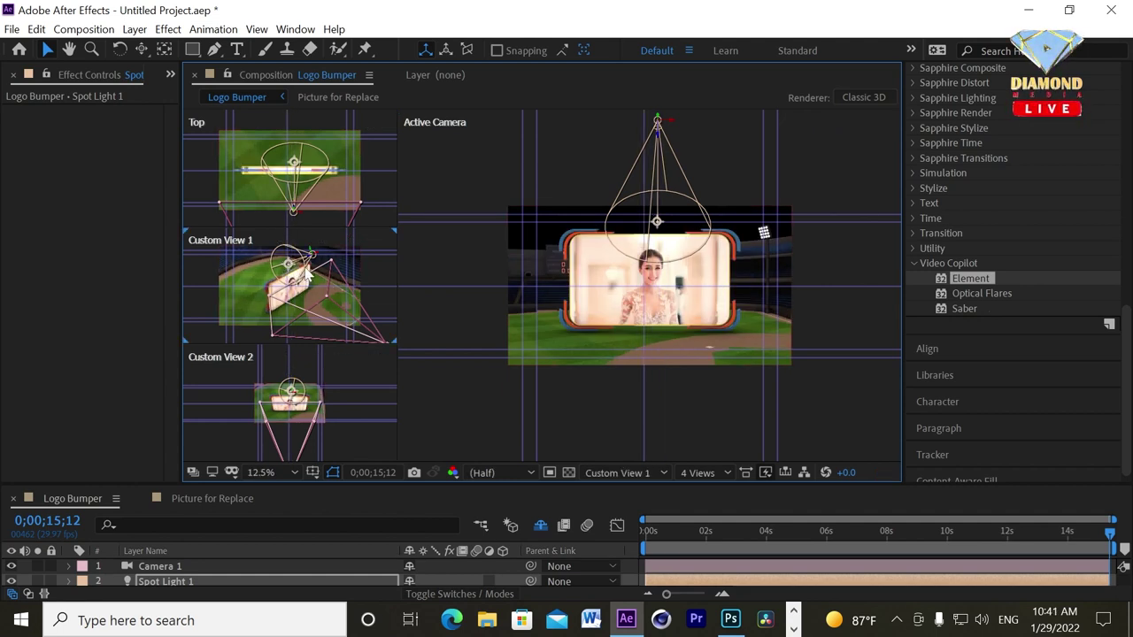
{"action": "scroll", "coordinate": [305, 270], "scroll_direction": "up", "scroll_amount": 2}
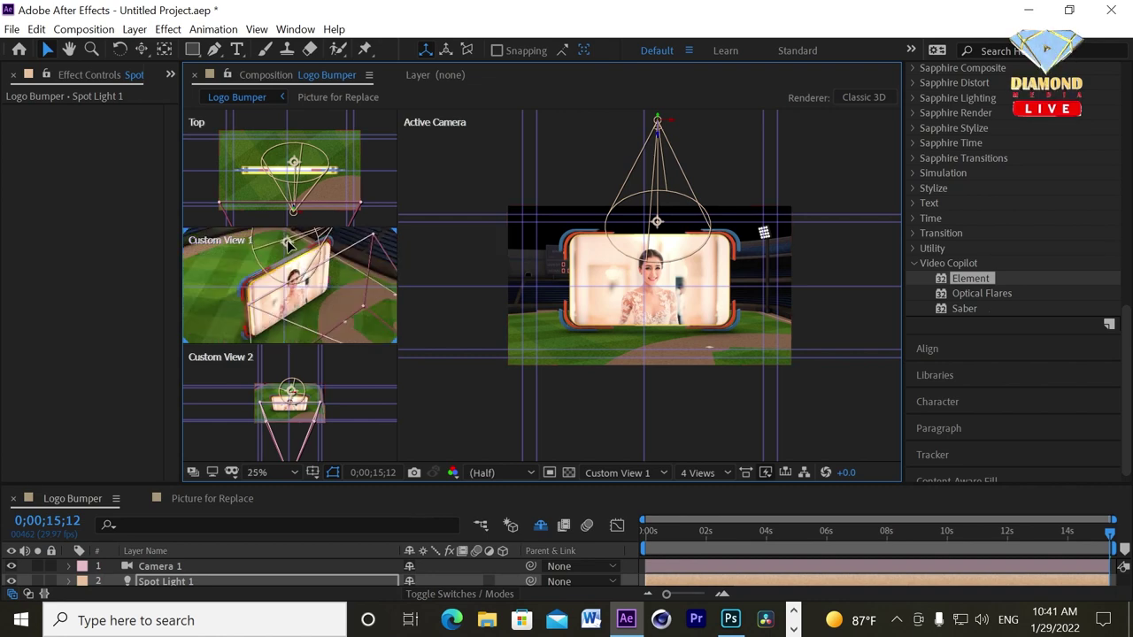
{"action": "left_click_drag", "start_coordinate": [289, 246], "coordinate": [354, 286]}
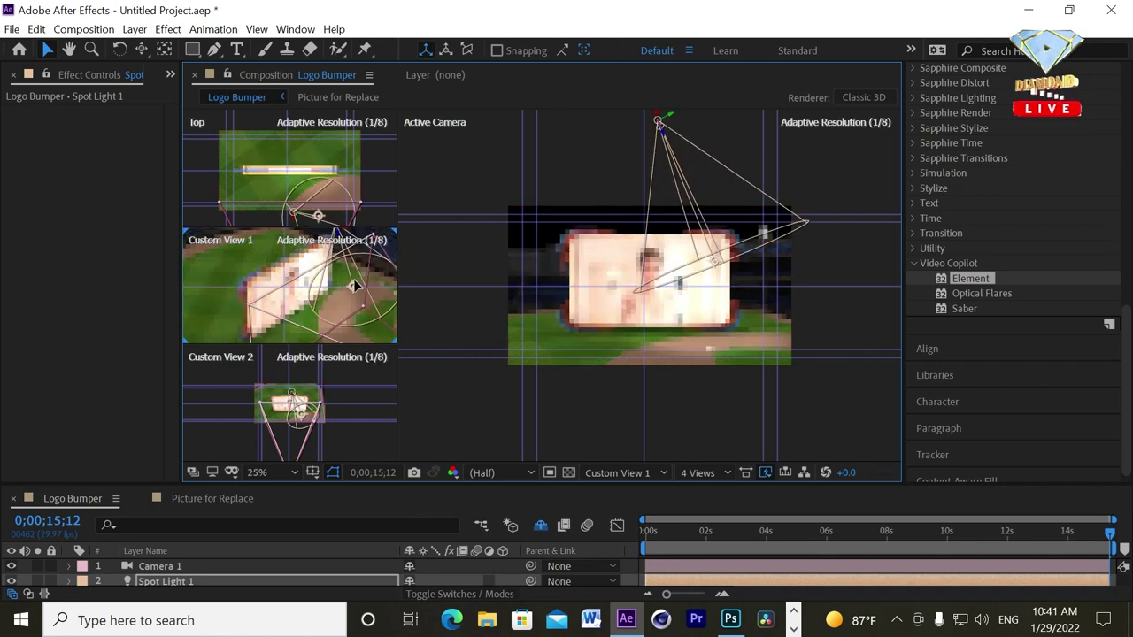
{"action": "left_click_drag", "start_coordinate": [354, 286], "coordinate": [336, 286]}
Fine-tune the spotlight above the frame in Active Camera, checking it around 4 seconds
{"action": "left_click", "coordinate": [655, 235]}
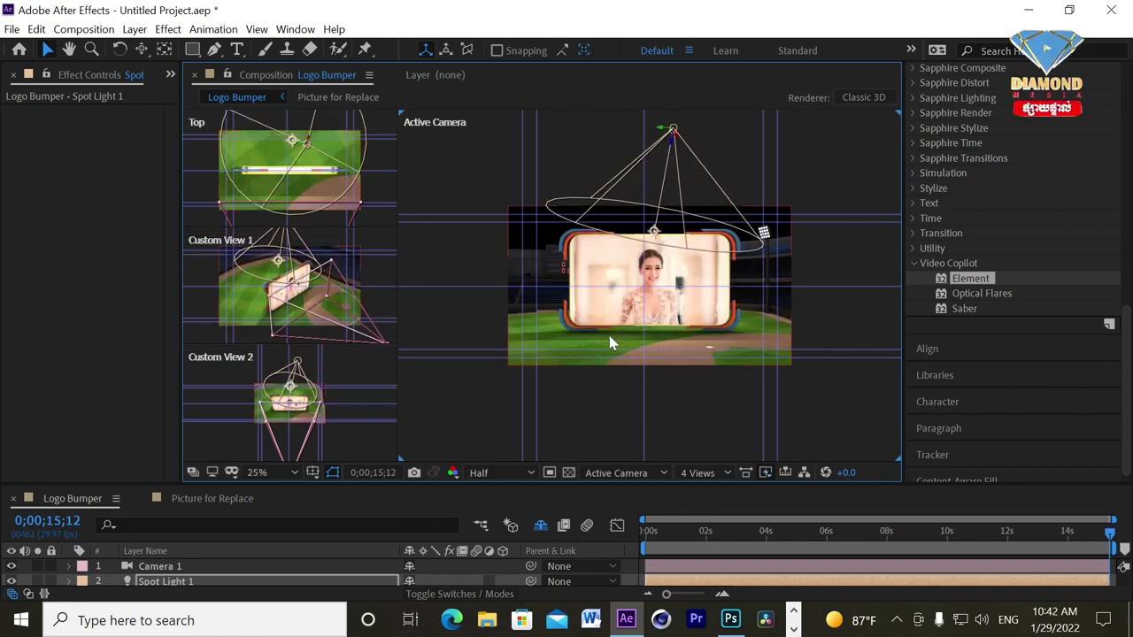
{"action": "left_click_drag", "start_coordinate": [652, 237], "coordinate": [696, 239]}
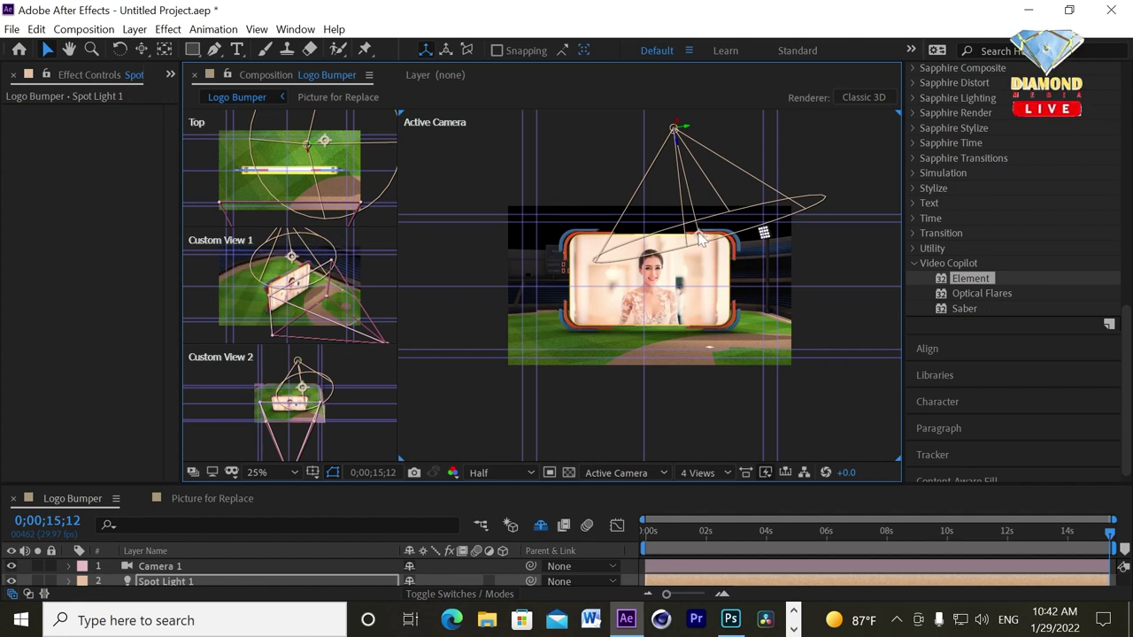
{"action": "left_click_drag", "start_coordinate": [699, 237], "coordinate": [660, 240]}
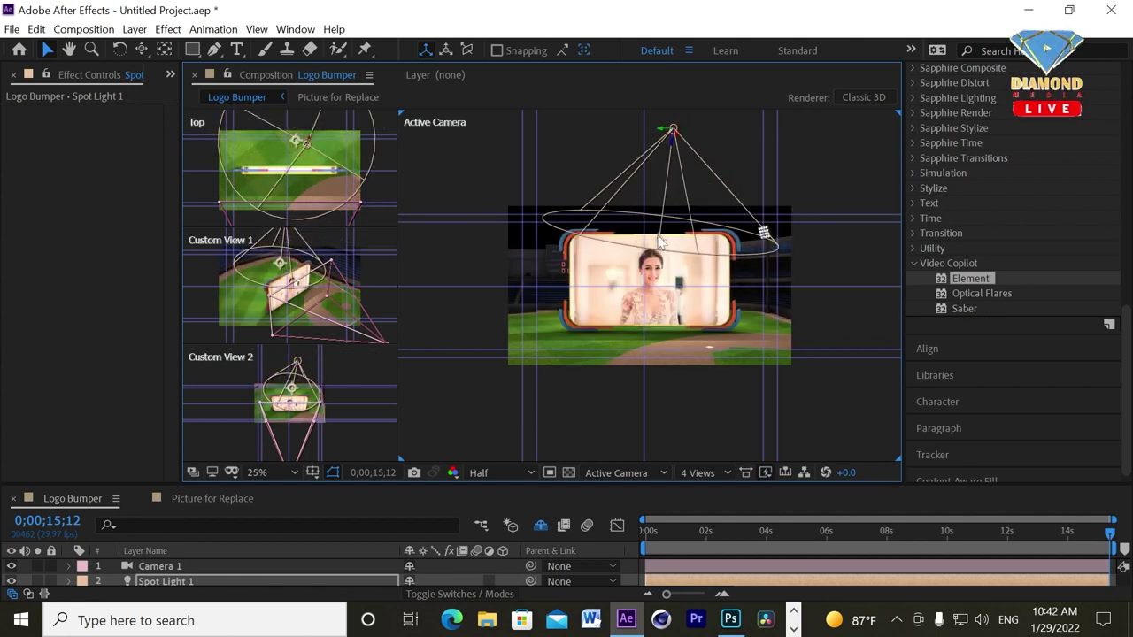
{"action": "left_click_drag", "start_coordinate": [657, 250], "coordinate": [651, 251]}
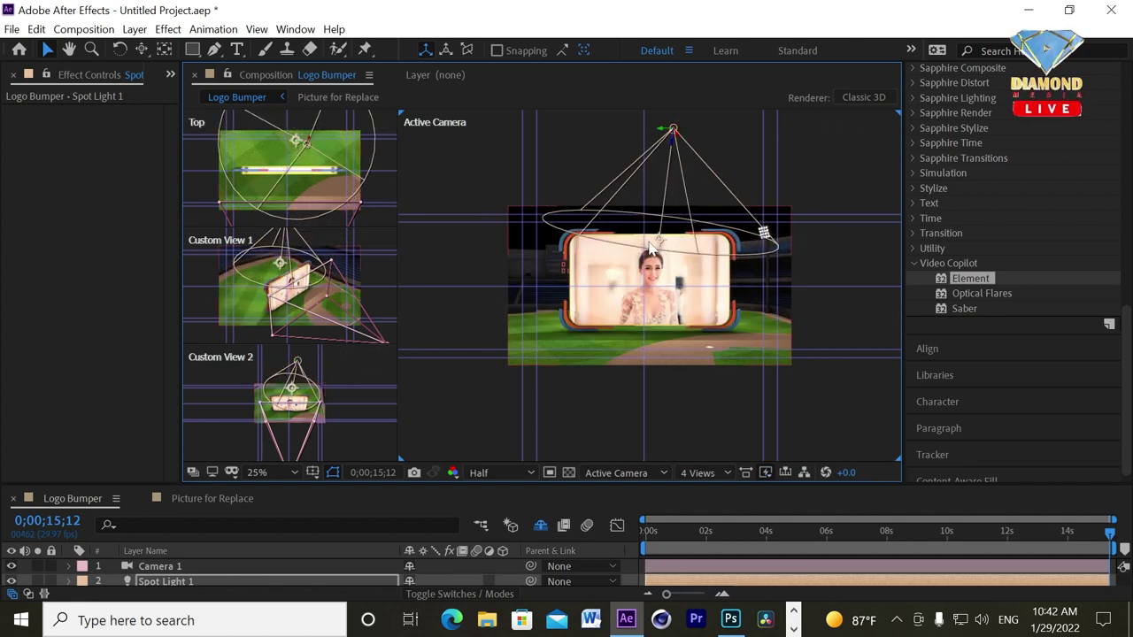
{"action": "left_click_drag", "start_coordinate": [720, 533], "coordinate": [765, 532]}
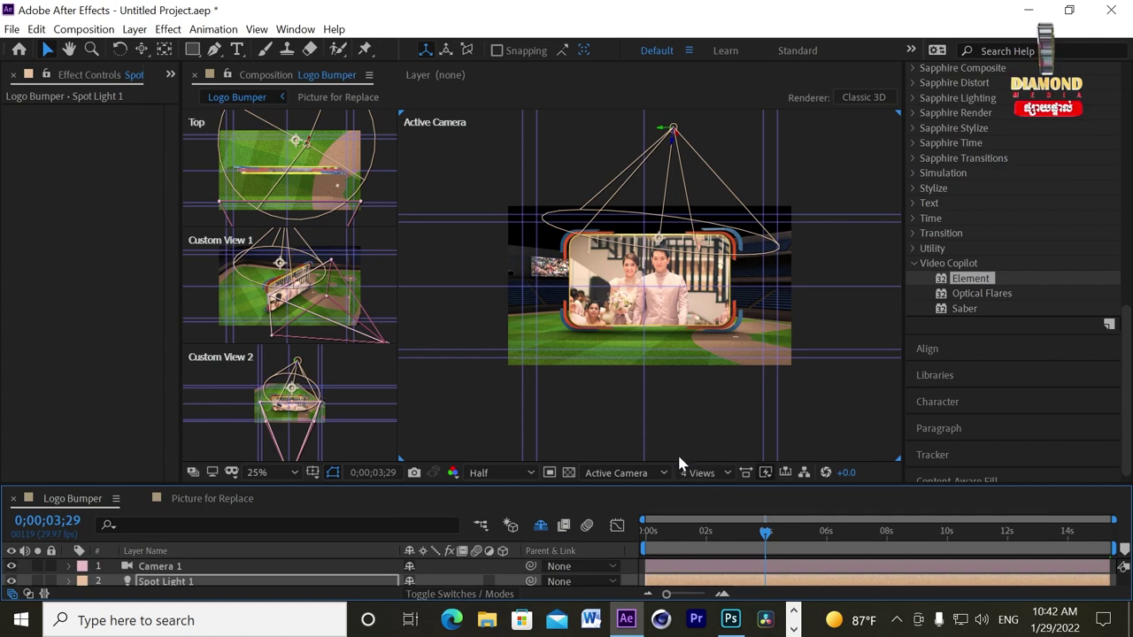
{"action": "left_click", "coordinate": [719, 470]}
Return to a single camera view at Fit zoom with a taller timeline
{"action": "left_click", "coordinate": [712, 292]}
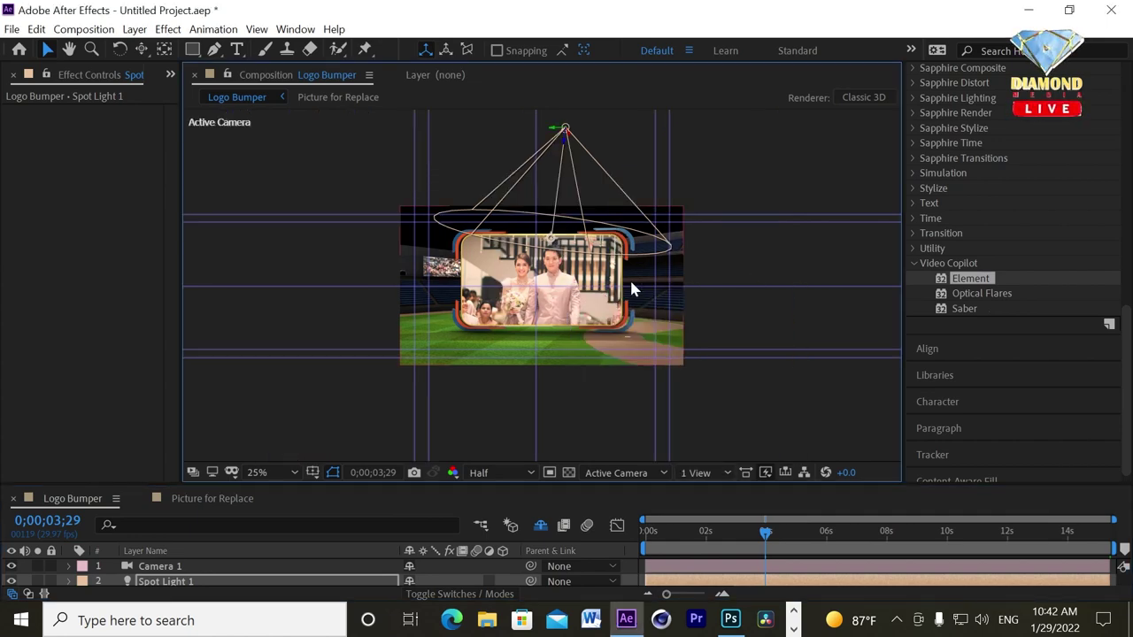
{"action": "left_click_drag", "start_coordinate": [631, 485], "coordinate": [624, 395]}
{"action": "left_click", "coordinate": [289, 387]}
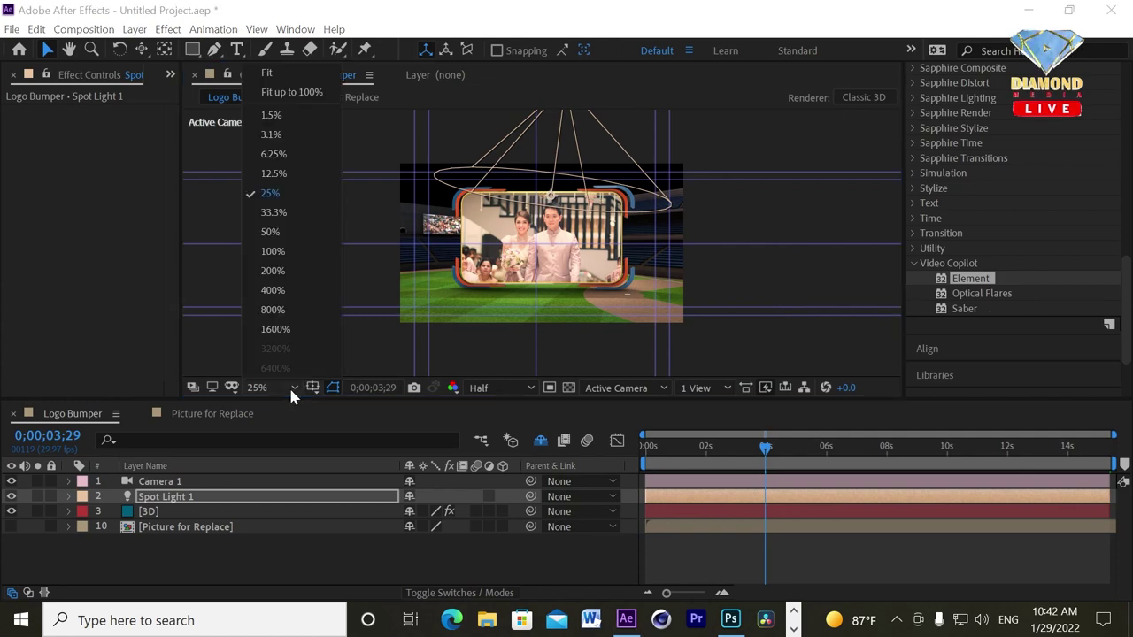
{"action": "left_click", "coordinate": [275, 92]}
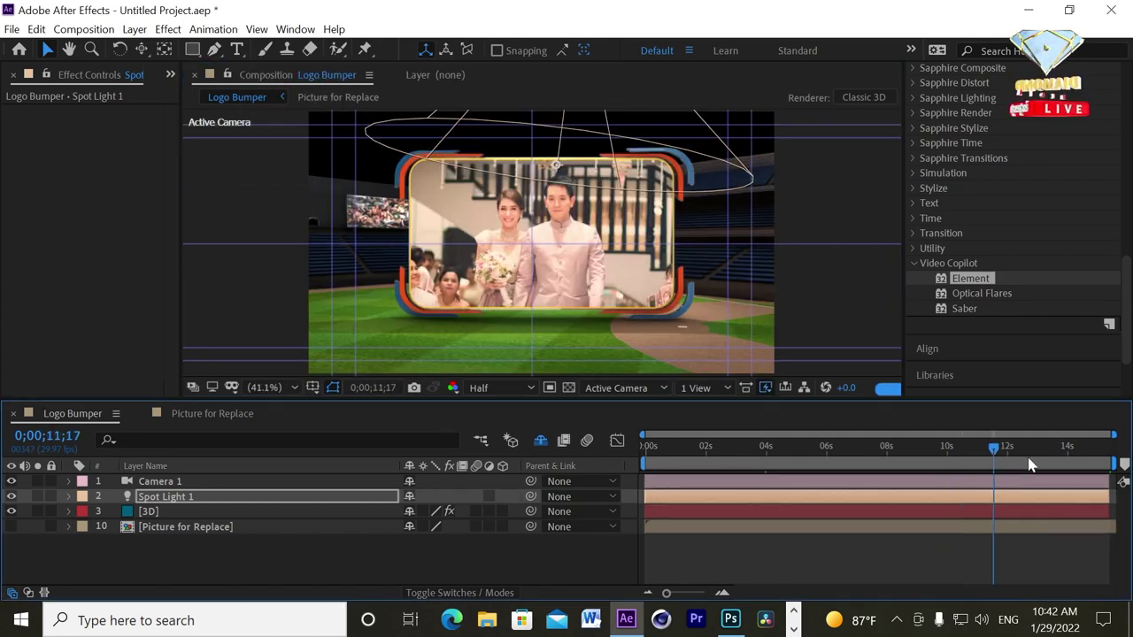
Preview the bumper animation from about 13 seconds, then stop it
{"action": "left_click_drag", "start_coordinate": [964, 459], "coordinate": [1038, 460]}
{"action": "key", "text": "space"}
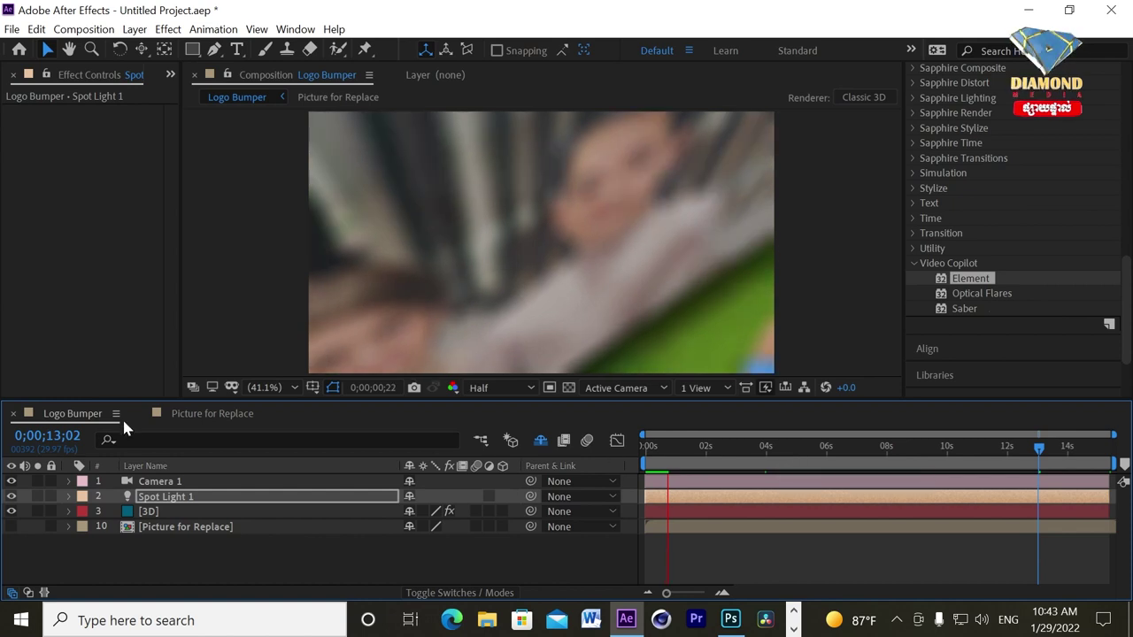
{"action": "mouse_move", "coordinate": [789, 447]}
{"action": "left_mouse_down"}
{"action": "mouse_move", "coordinate": [879, 469]}
{"action": "mouse_move", "coordinate": [985, 465]}
{"action": "left_mouse_up"}
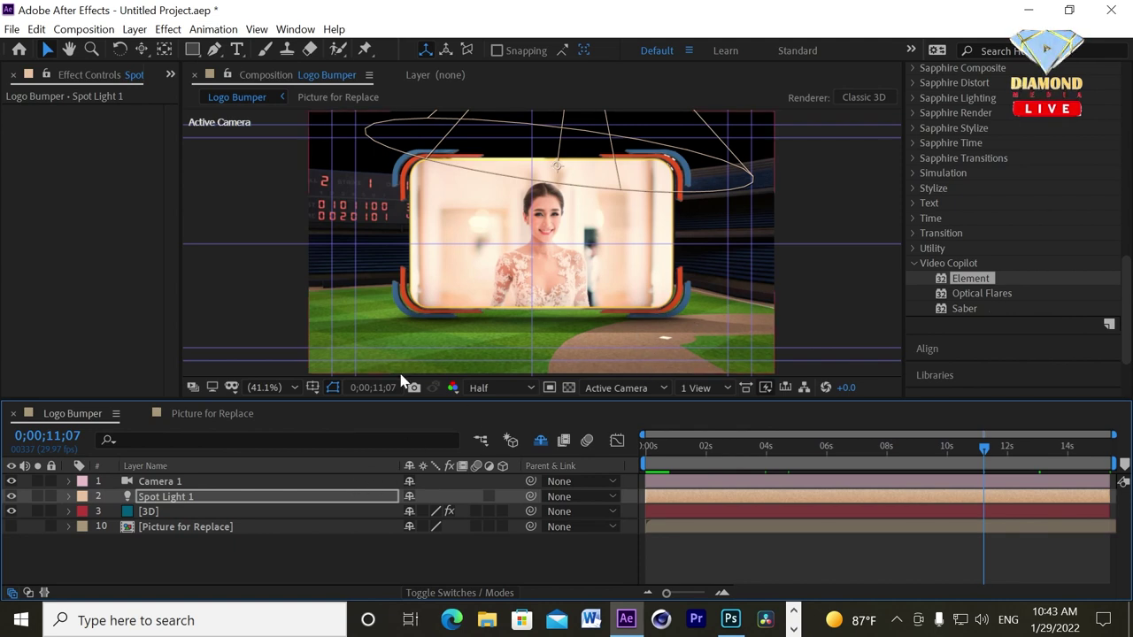
In Picture for Replace, import the VFX by Adobe After Effect.mp4 clip from the DATA drive
{"action": "left_click", "coordinate": [200, 414]}
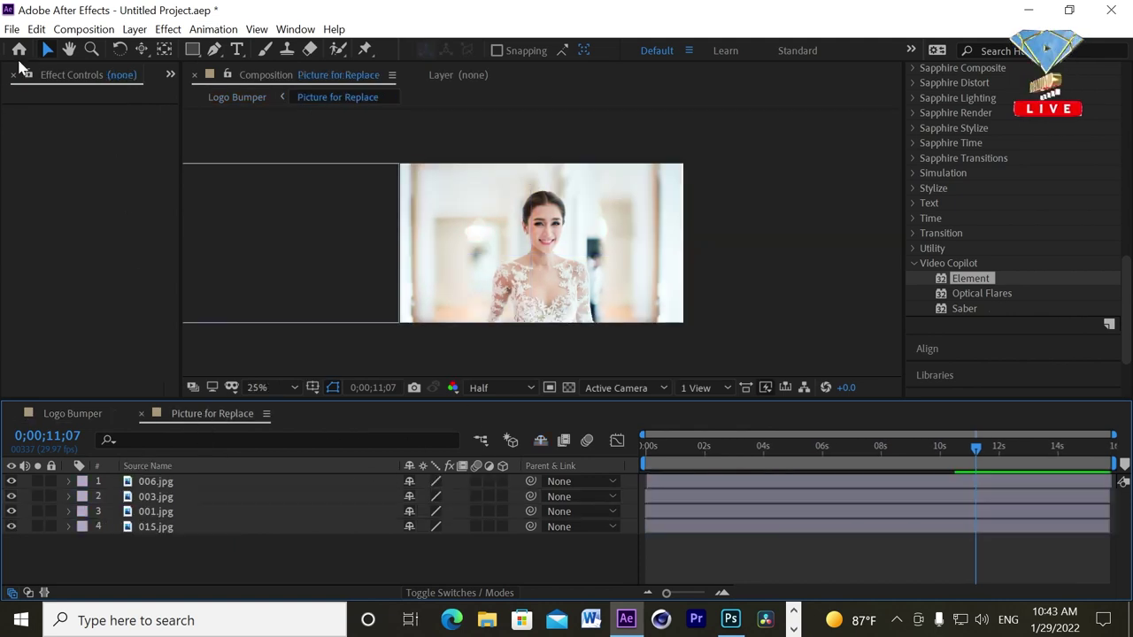
{"action": "left_click_drag", "start_coordinate": [181, 146], "coordinate": [305, 153]}
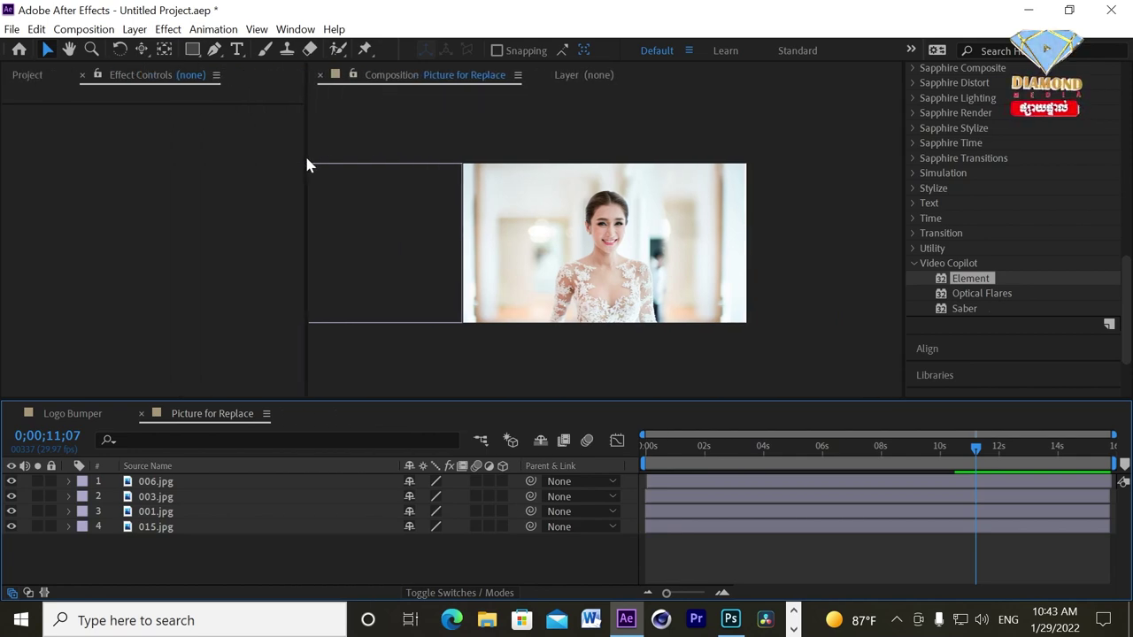
{"action": "left_click", "coordinate": [36, 75]}
{"action": "double_click", "coordinate": [116, 363]}
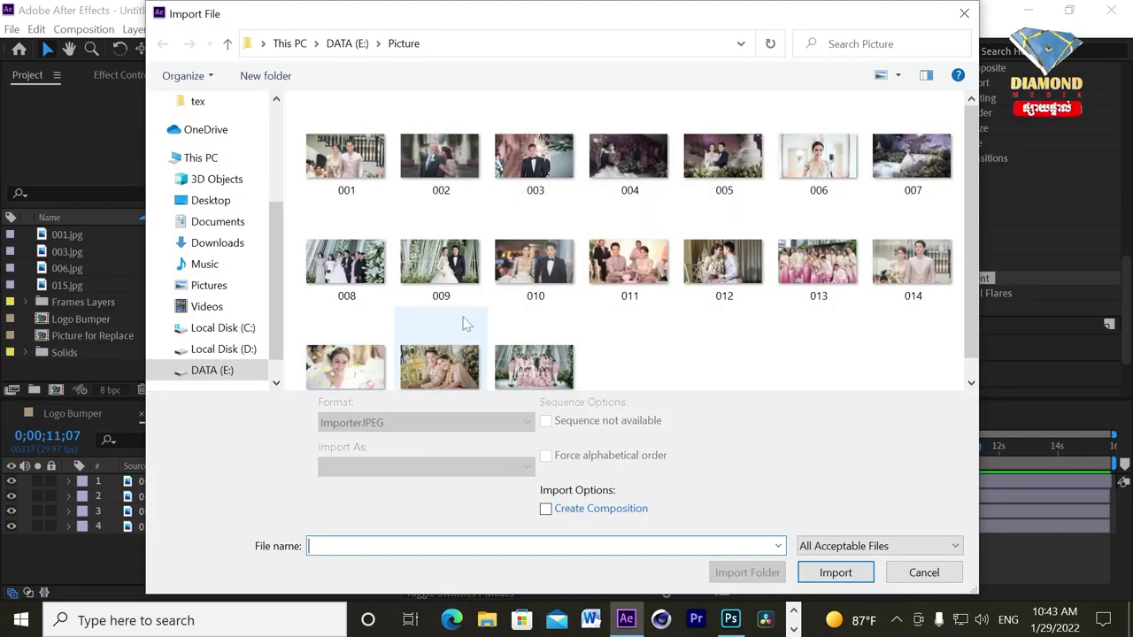
{"action": "left_click", "coordinate": [225, 45]}
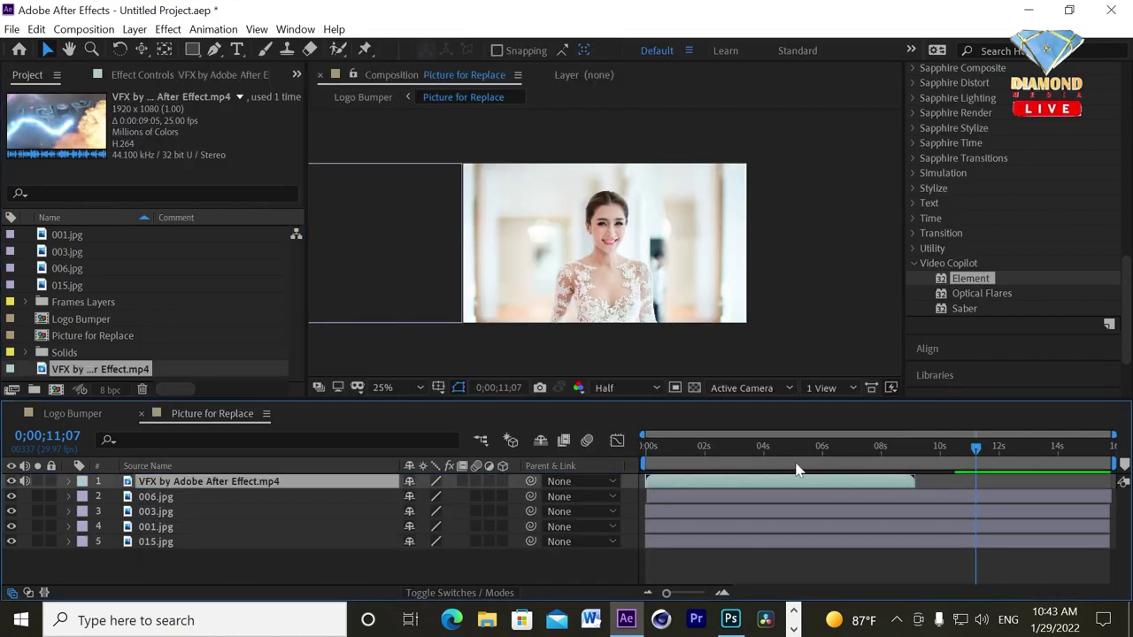
Duplicate the VFX clip layer and start the copy near 9 seconds
{"action": "left_click_drag", "start_coordinate": [797, 469], "coordinate": [801, 469]}
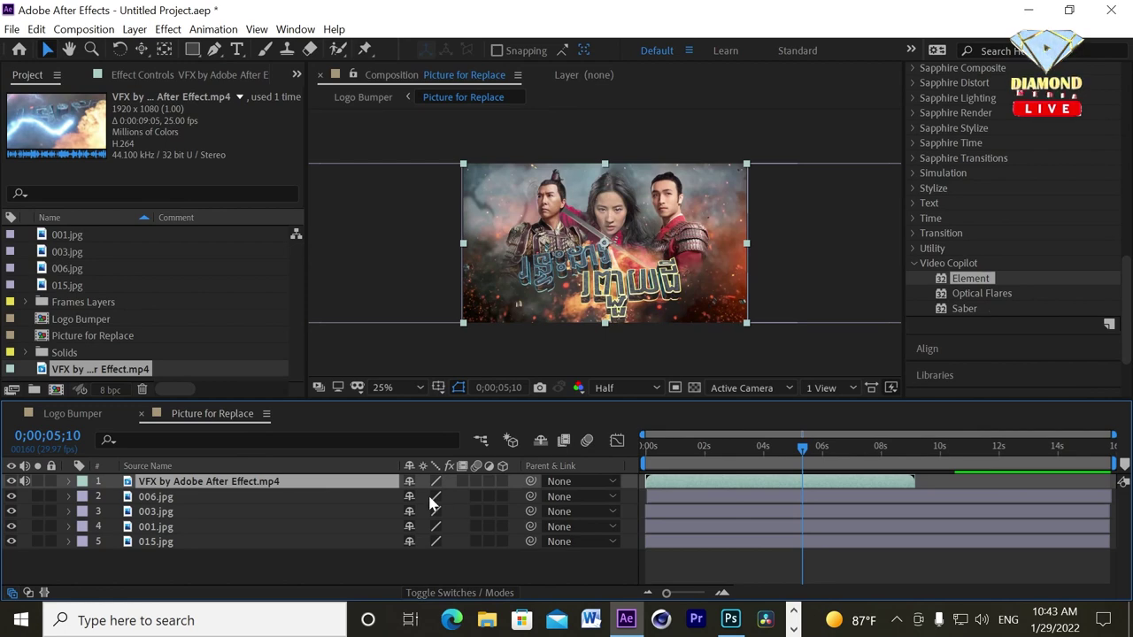
{"action": "key", "text": "ctrl+d"}
{"action": "left_click_drag", "start_coordinate": [862, 482], "coordinate": [1124, 483]}
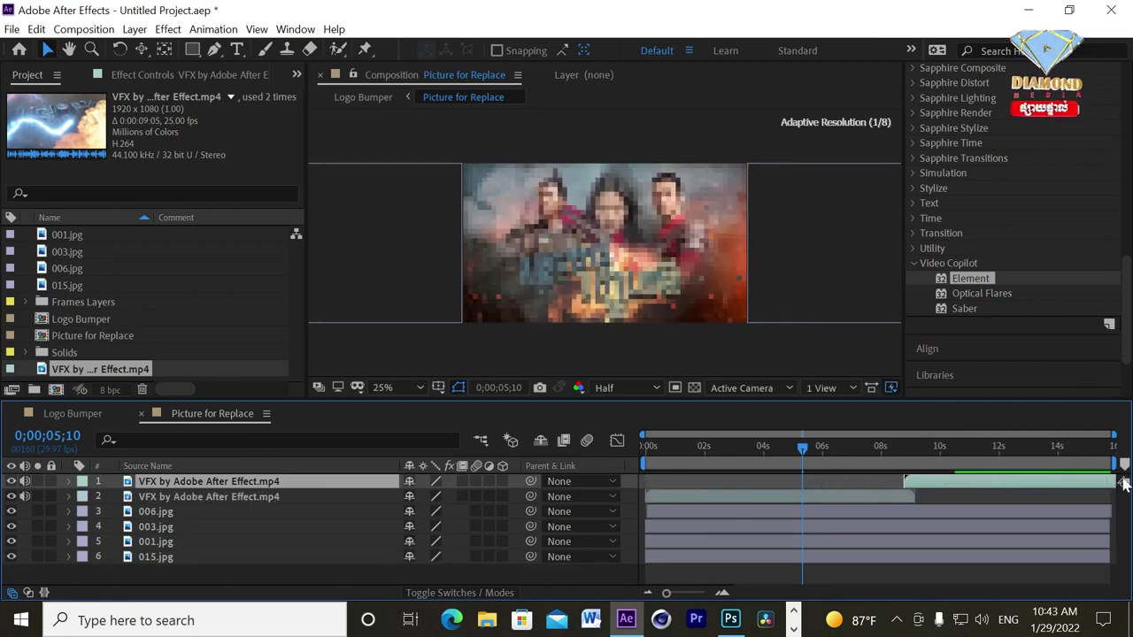
{"action": "left_click", "coordinate": [71, 414]}
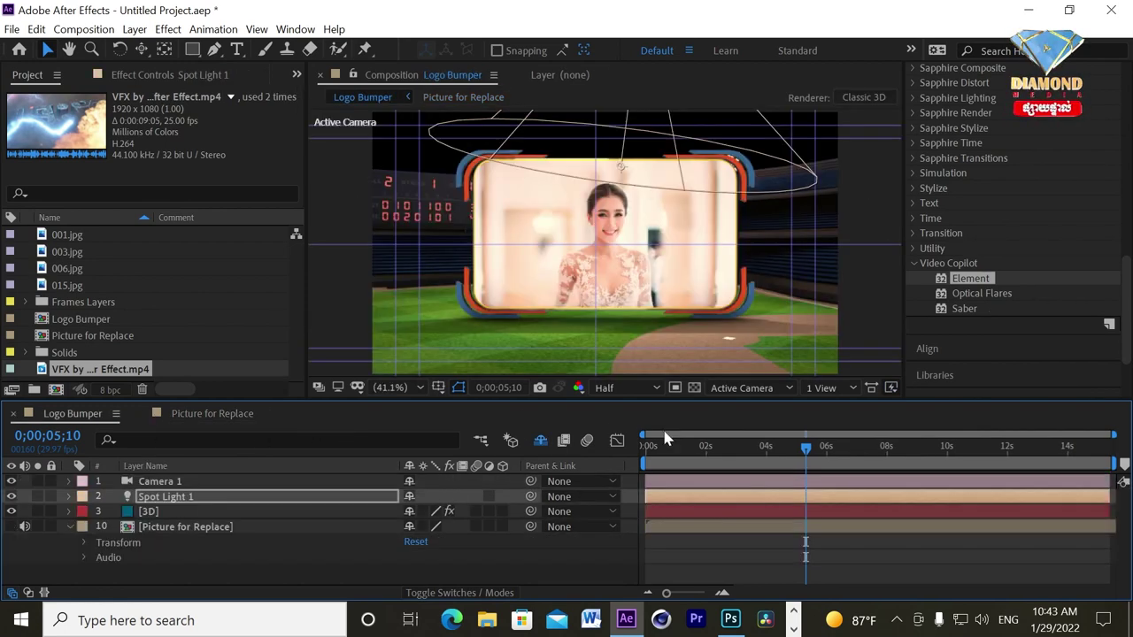
Scrub the Logo Bumper timeline through about 8, 2, 3 and 6 seconds to verify the clip in the frame
{"action": "left_click_drag", "start_coordinate": [797, 451], "coordinate": [887, 462]}
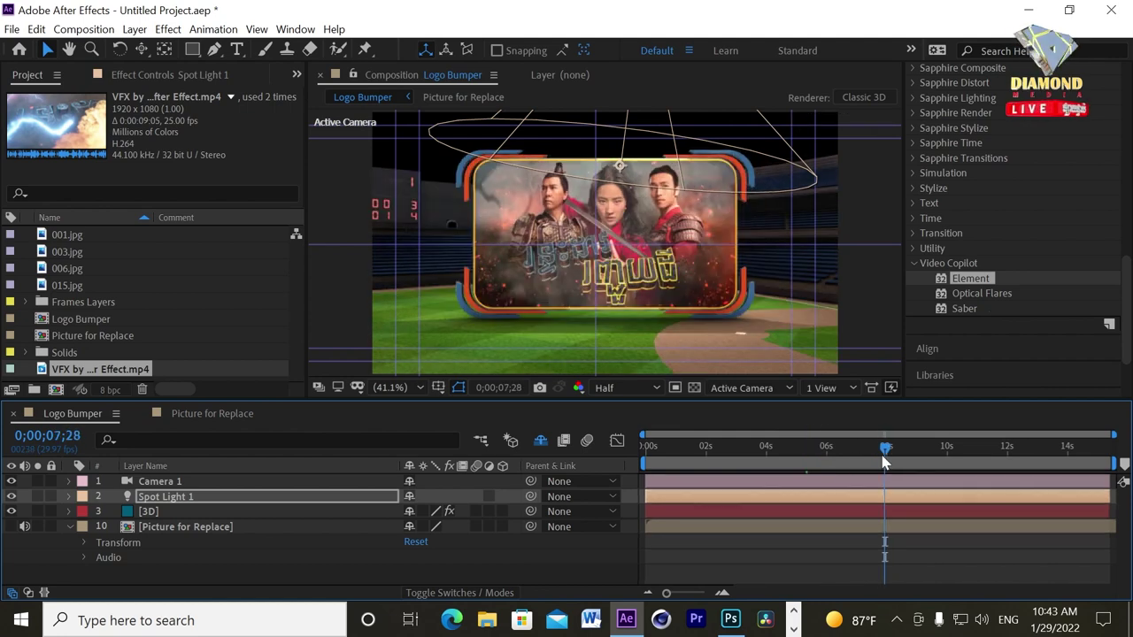
{"action": "left_click", "coordinate": [691, 462]}
{"action": "left_click", "coordinate": [712, 464]}
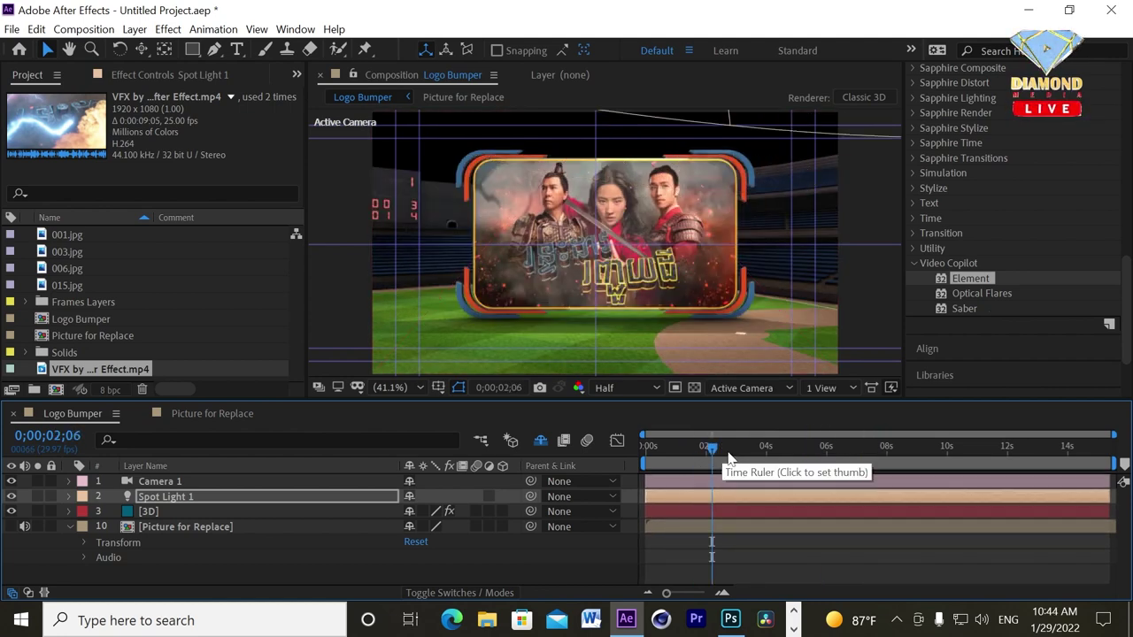
{"action": "left_click", "coordinate": [733, 456]}
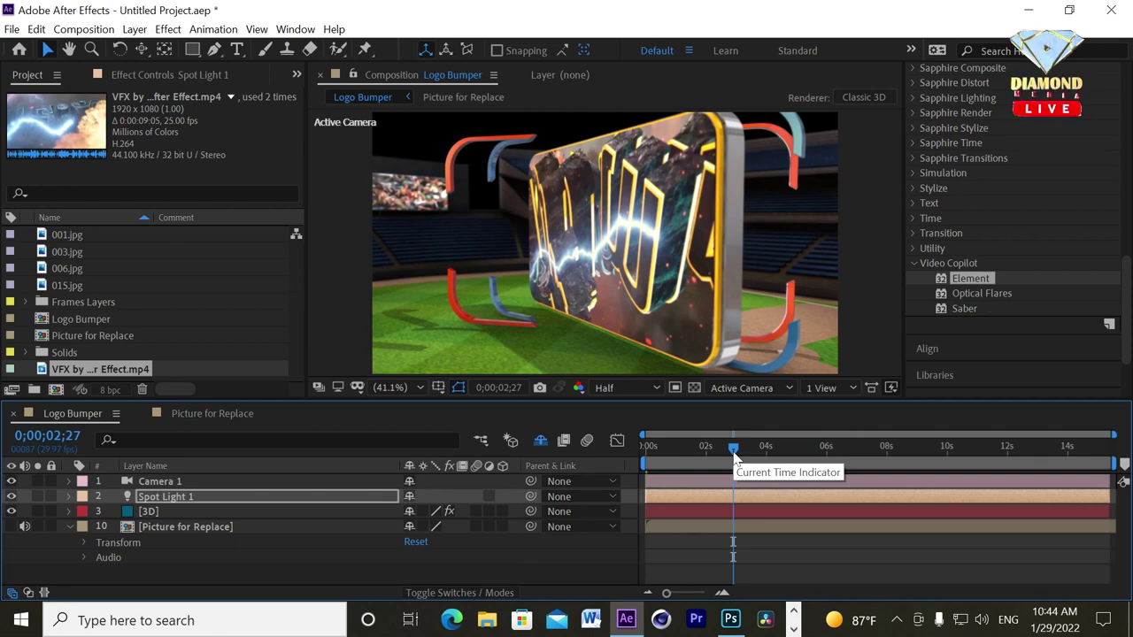
{"action": "left_click_drag", "start_coordinate": [733, 456], "coordinate": [837, 457]}
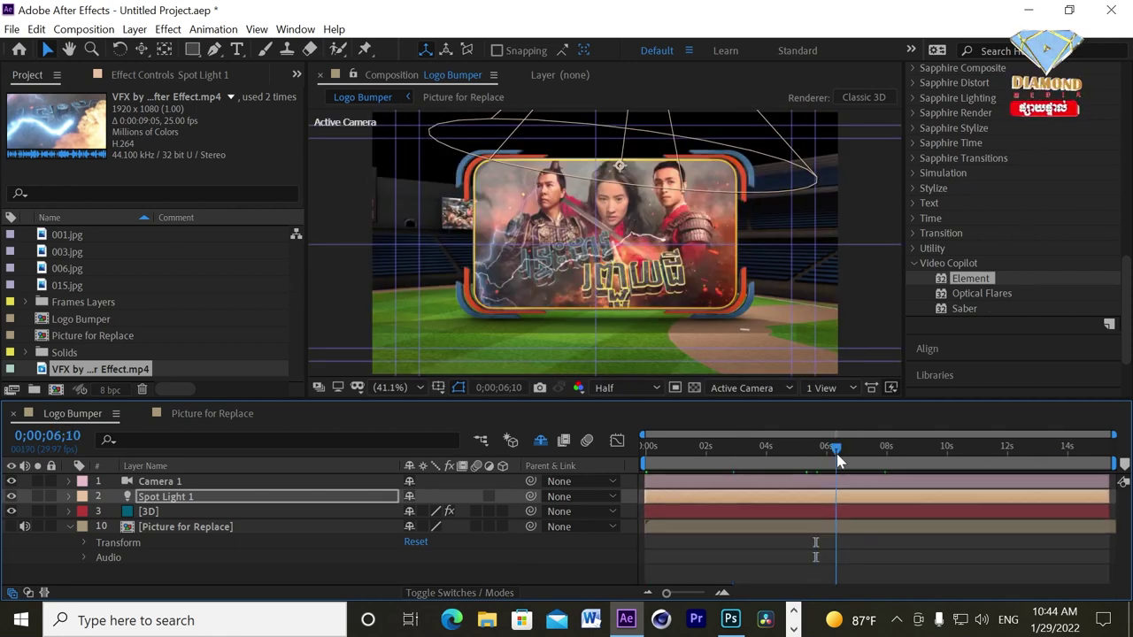